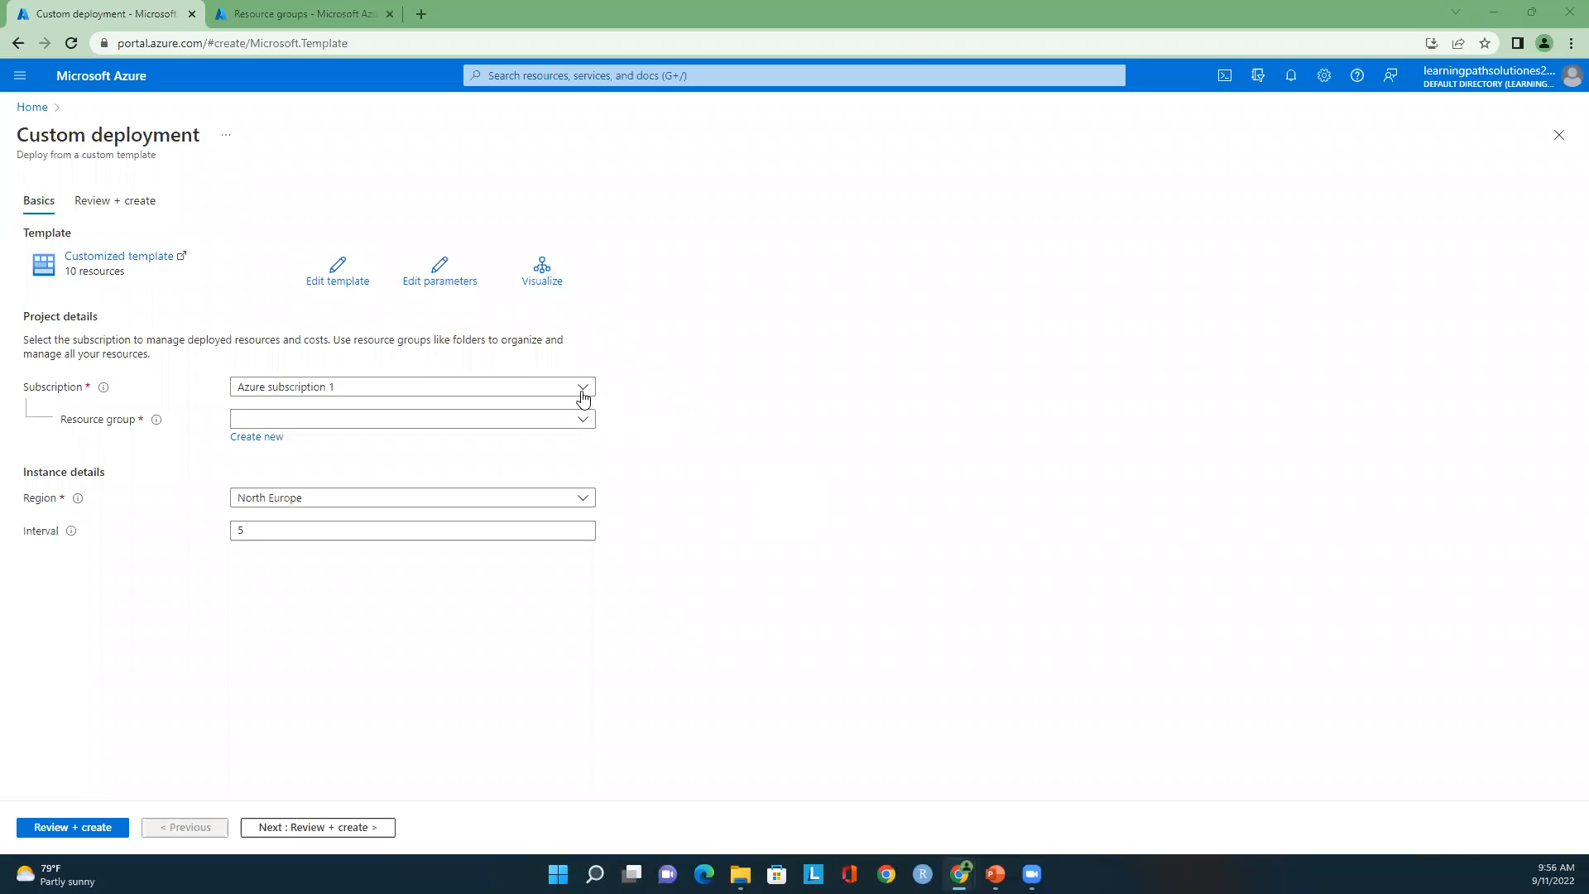
Step: Visualize the custom template's resources and examine the overall dependency diagram
{"action": "left_click", "coordinate": [553, 292]}
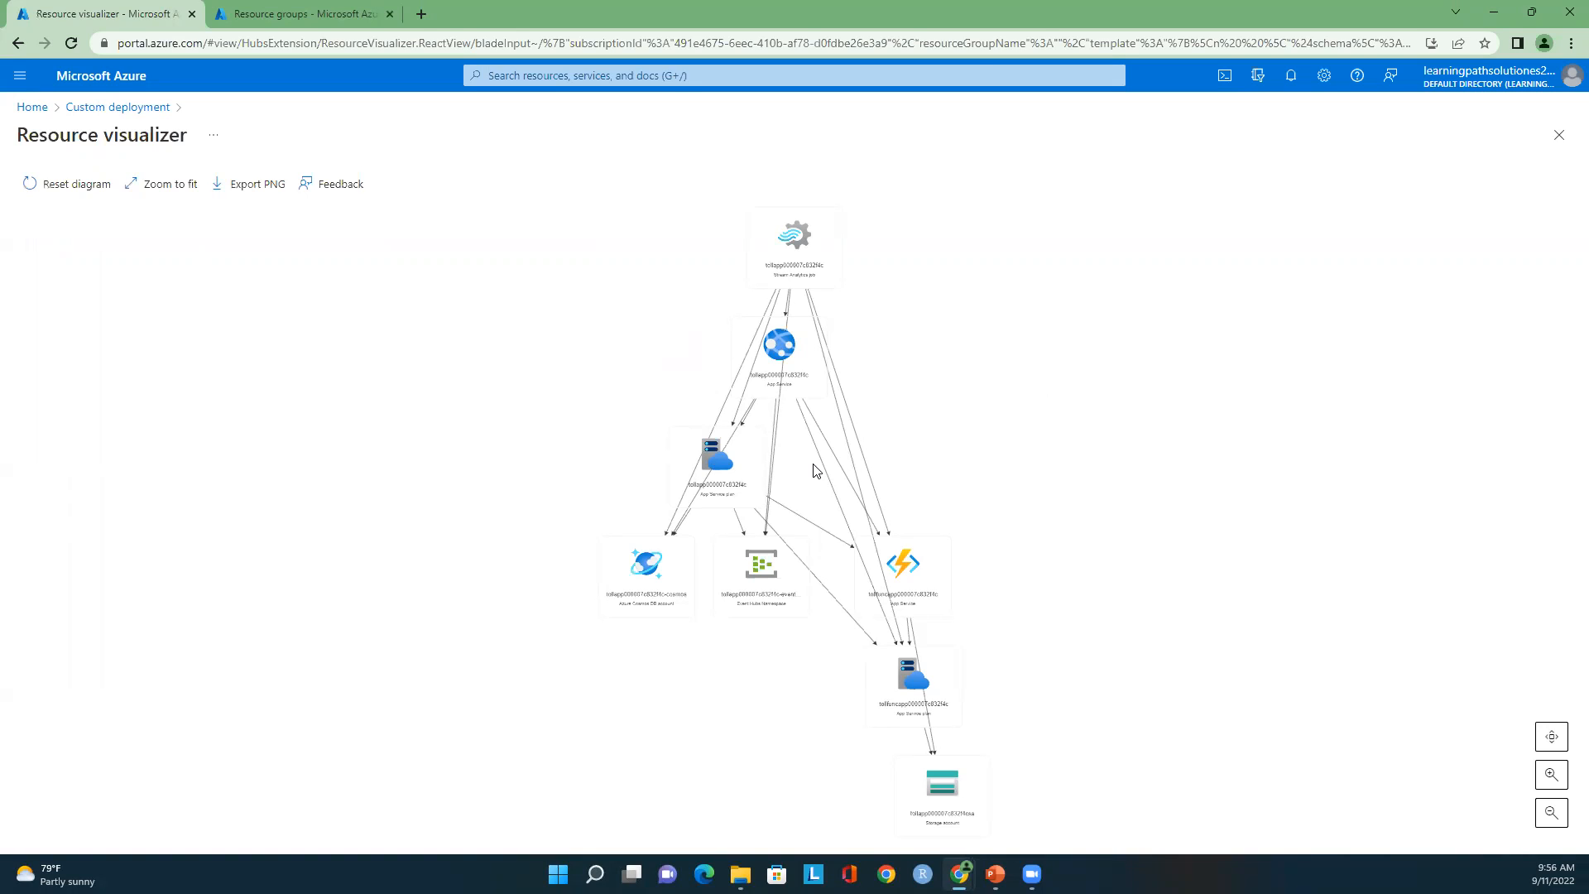
{"action": "scroll", "coordinate": [815, 463], "scroll_direction": "up", "scroll_amount": 3}
{"action": "left_click_drag", "start_coordinate": [837, 397], "coordinate": [900, 563]}
{"action": "scroll", "coordinate": [925, 520], "scroll_direction": "down", "scroll_amount": 3}
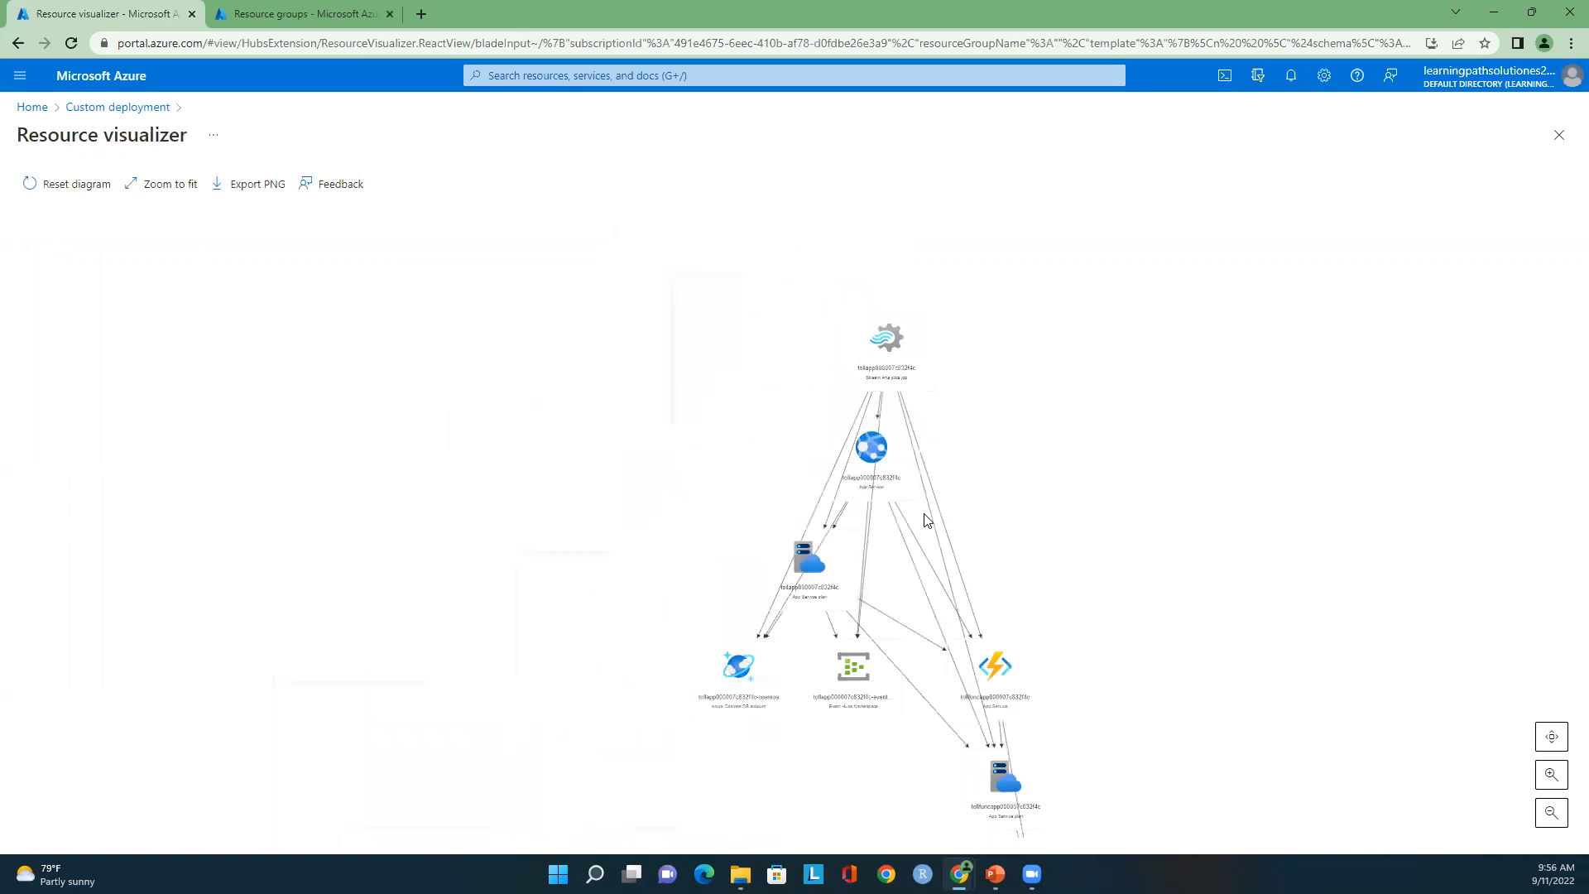
{"action": "scroll", "coordinate": [925, 520], "scroll_direction": "up", "scroll_amount": 3}
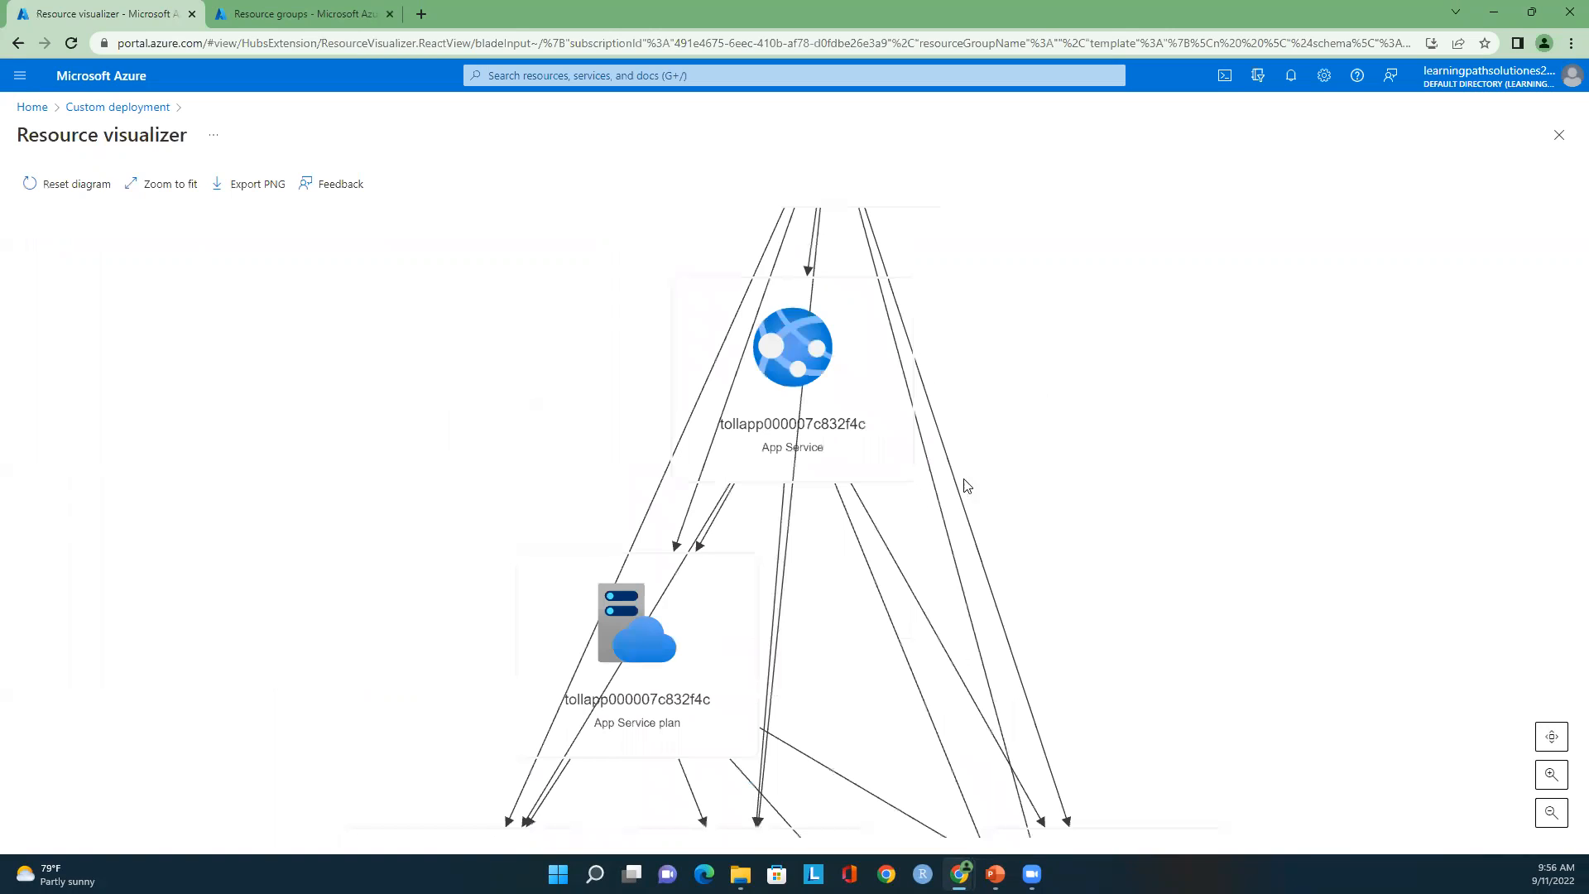
{"action": "left_click", "coordinate": [1549, 774]}
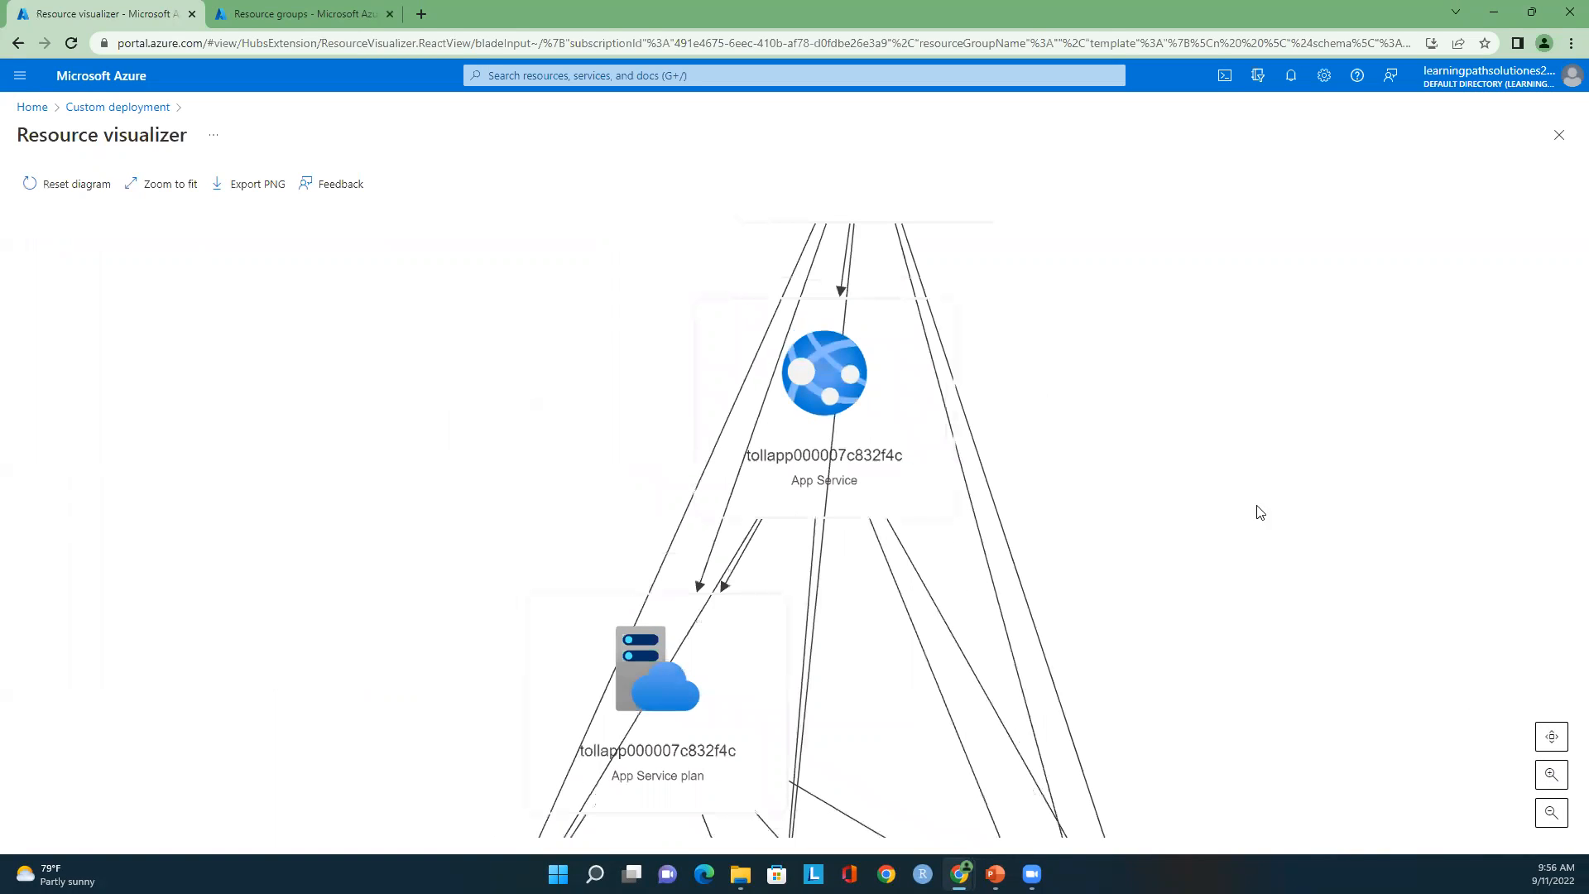
{"action": "scroll", "coordinate": [1249, 491], "scroll_direction": "up", "scroll_amount": 3}
{"action": "scroll", "coordinate": [1249, 491], "scroll_direction": "down", "scroll_amount": 6}
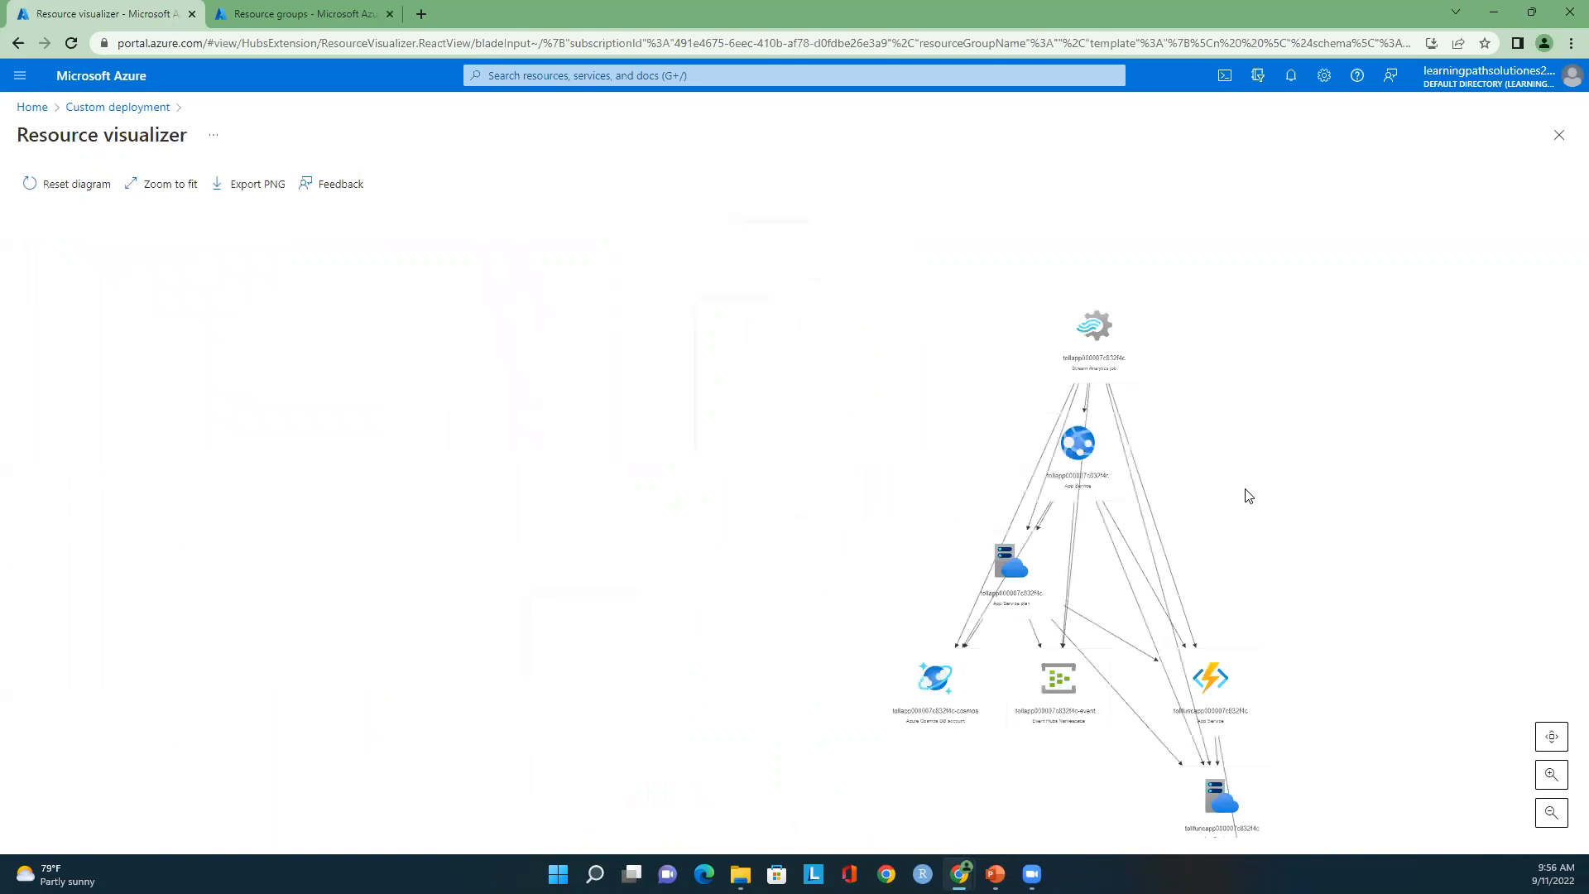
{"action": "left_click_drag", "start_coordinate": [1102, 418], "coordinate": [1165, 451]}
{"action": "left_click_drag", "start_coordinate": [1347, 432], "coordinate": [1019, 412]}
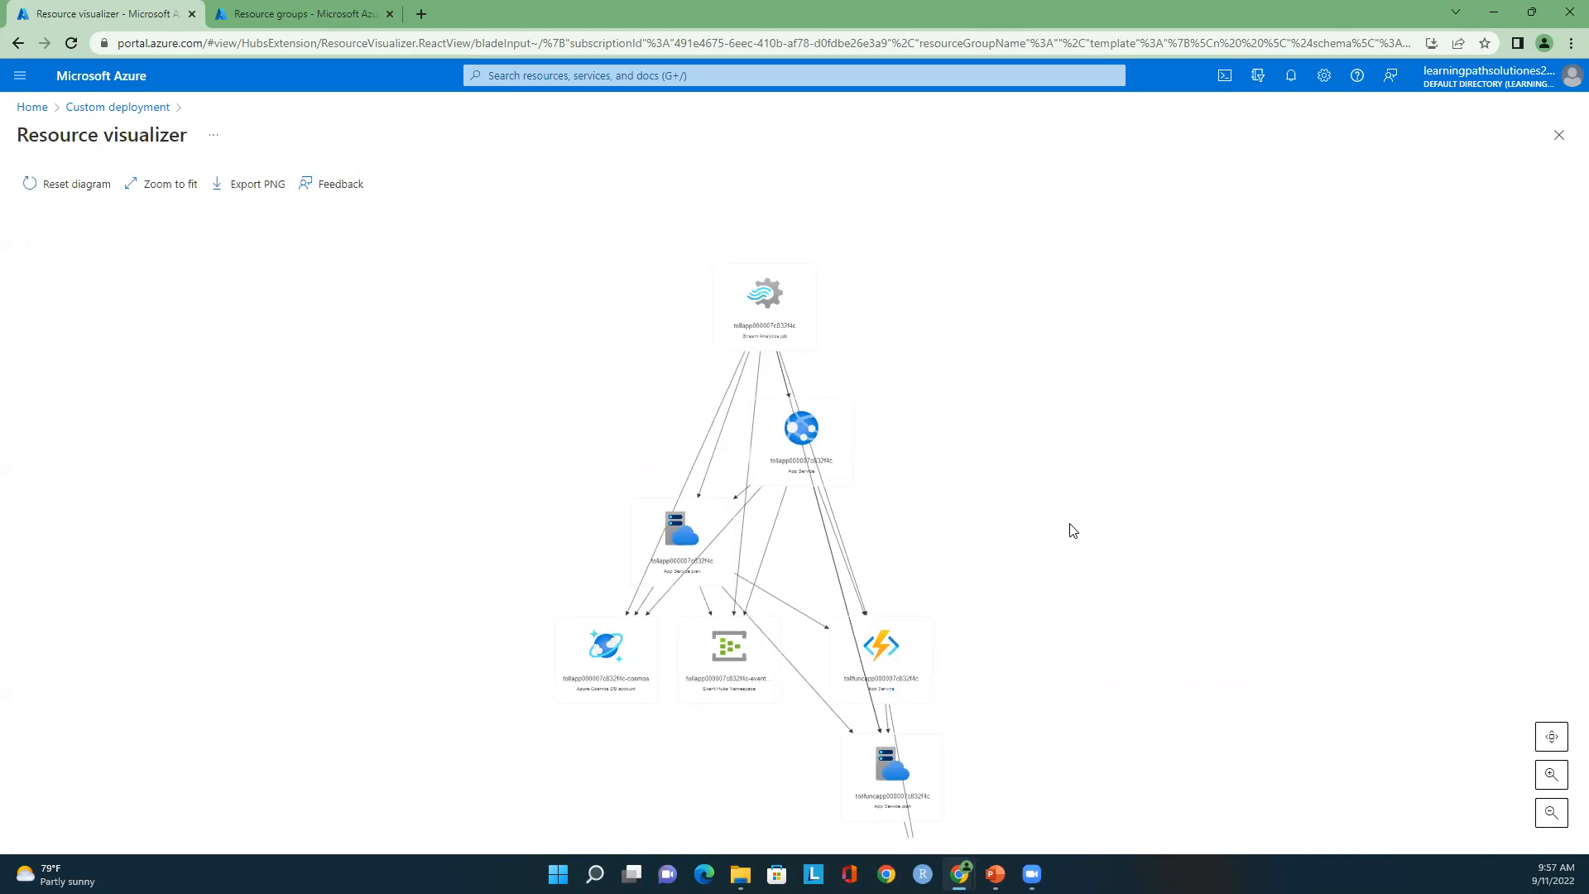
Step: Examine the Cosmos DB, Event Hubs, App Service, App Service plan and storage account nodes up close, and close the diagram
{"action": "scroll", "coordinate": [1071, 530], "scroll_direction": "up", "scroll_amount": 5}
{"action": "left_click_drag", "start_coordinate": [801, 529], "coordinate": [1211, 253]}
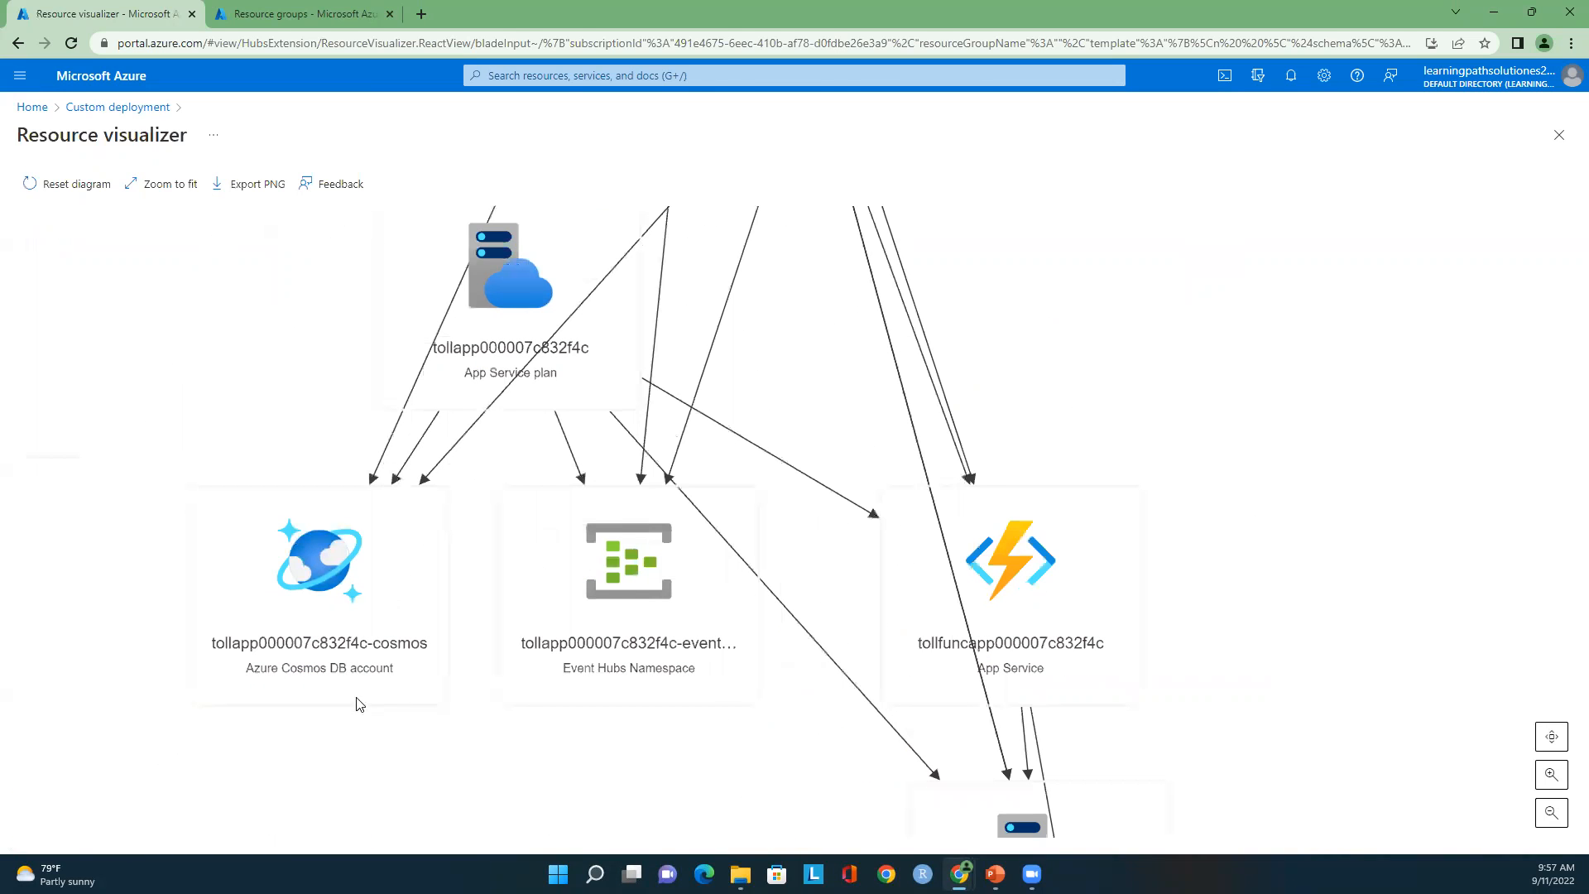
{"action": "left_click_drag", "start_coordinate": [1220, 515], "coordinate": [1189, 294]}
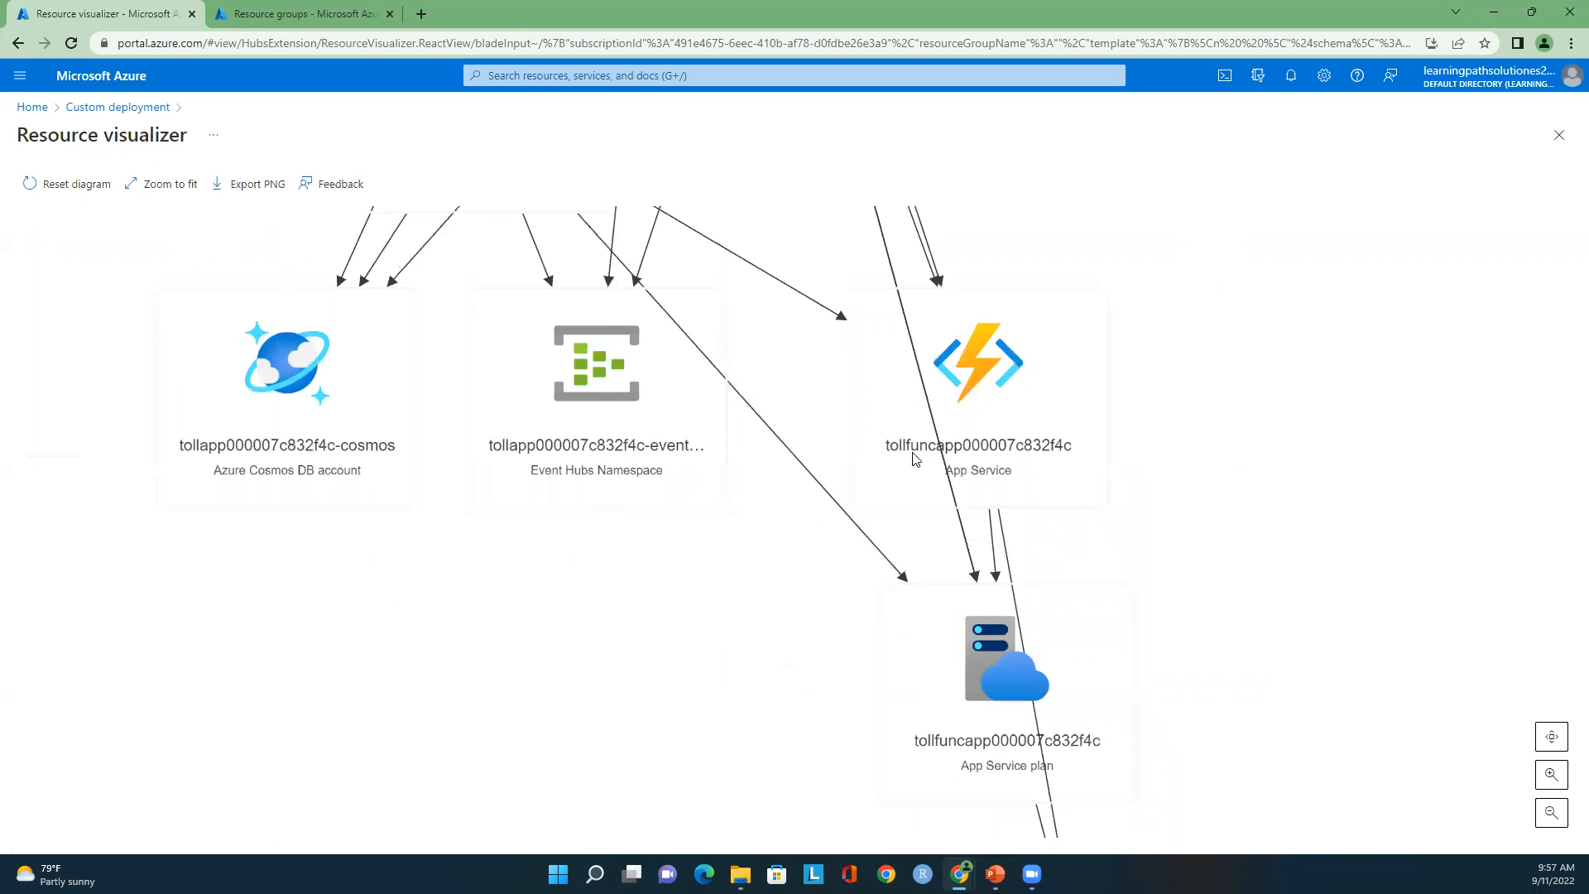
{"action": "left_click_drag", "start_coordinate": [1227, 477], "coordinate": [1217, 294]}
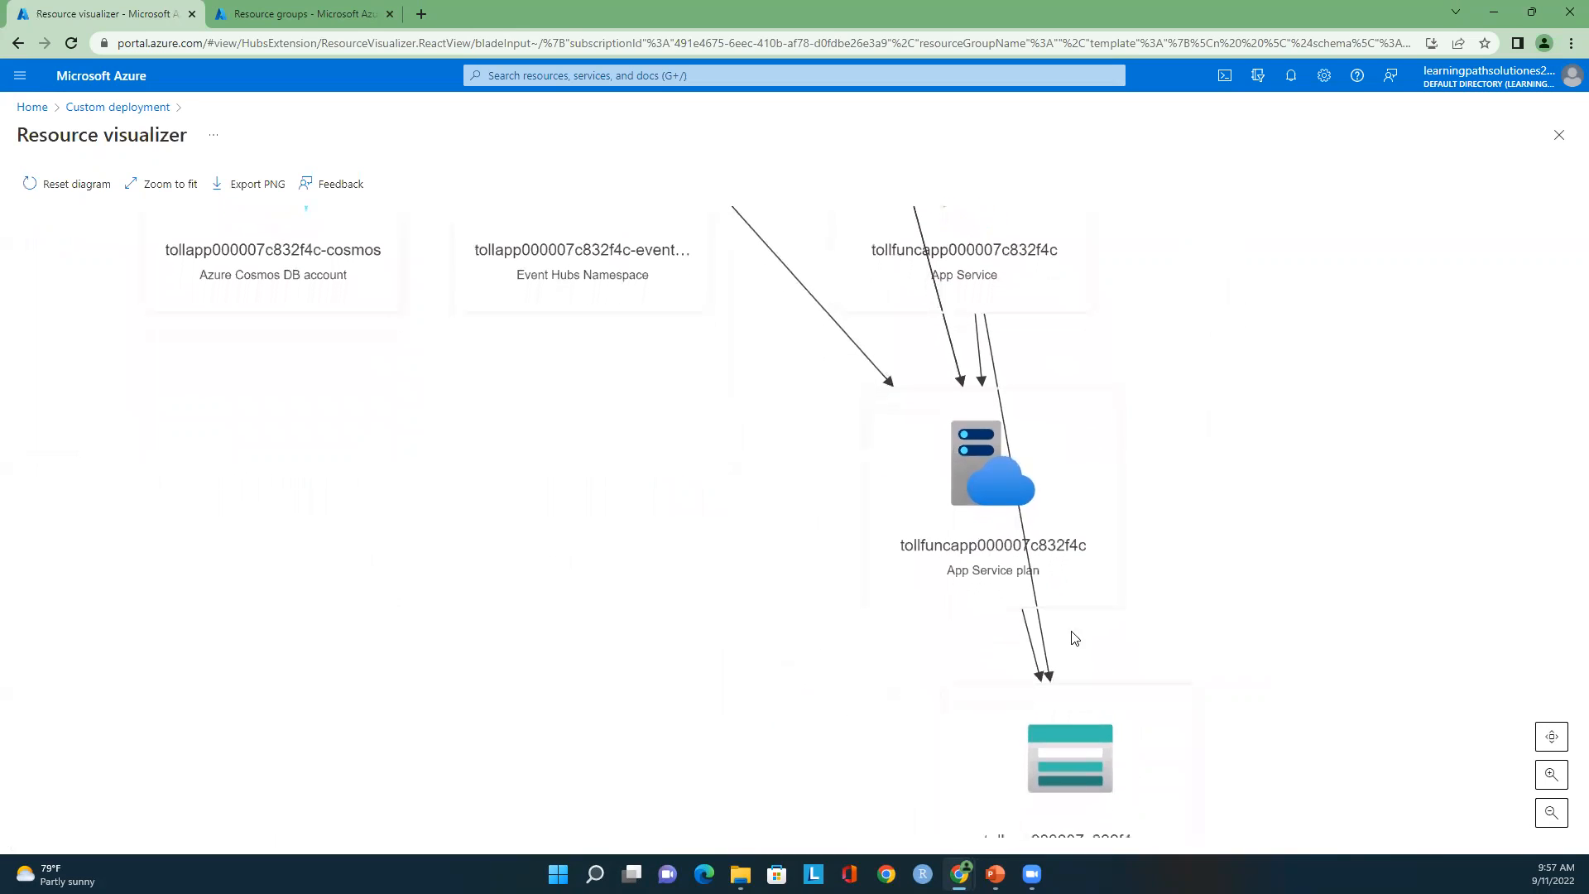
{"action": "left_click_drag", "start_coordinate": [1227, 525], "coordinate": [1222, 434]}
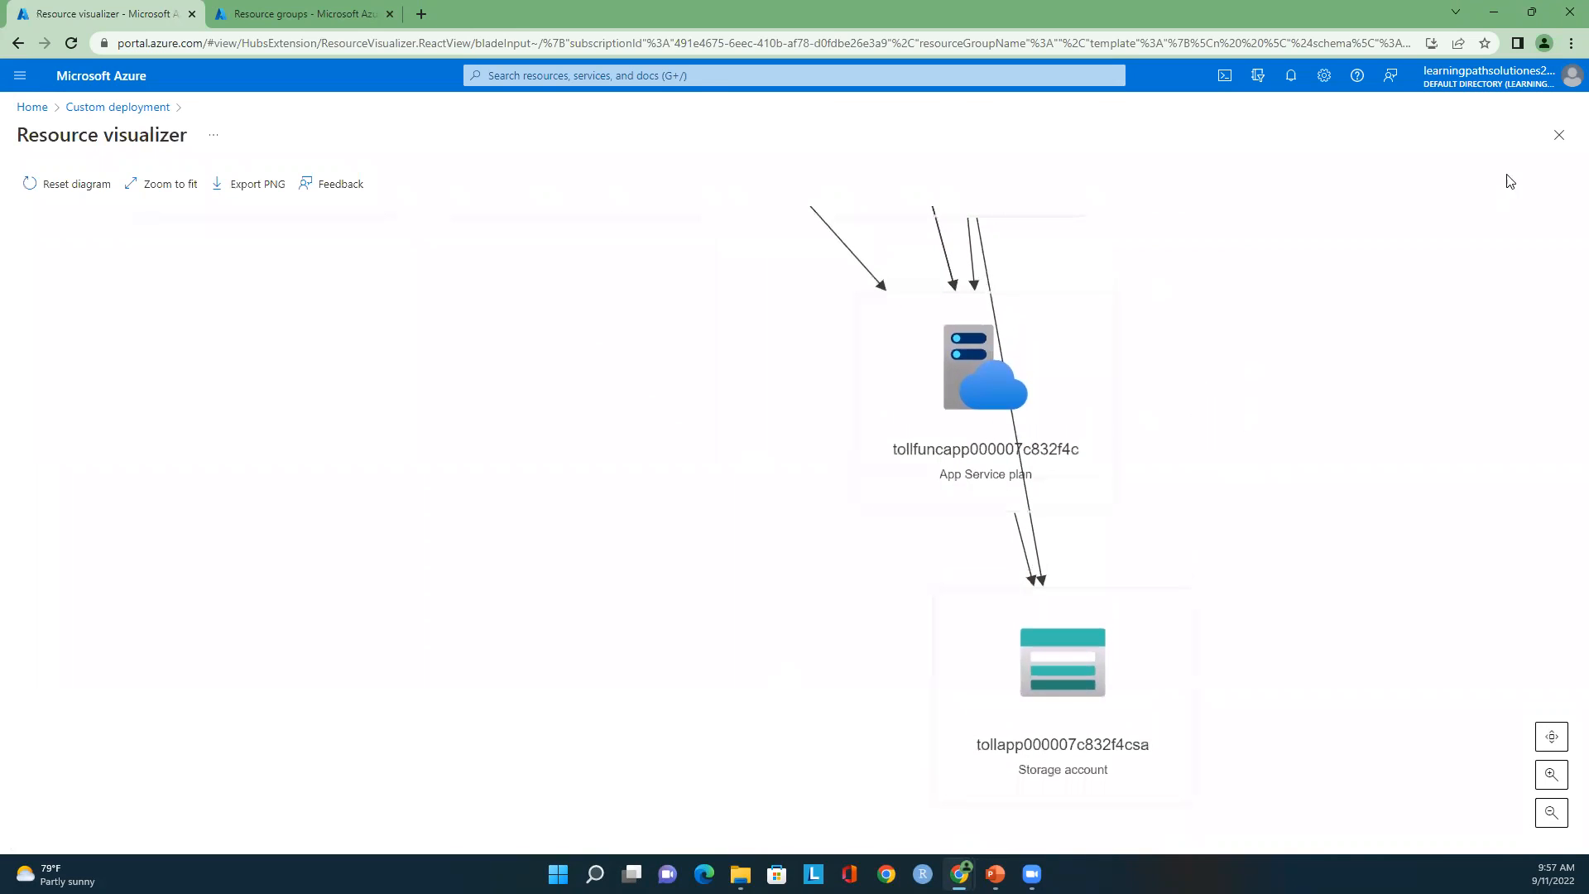
{"action": "left_click", "coordinate": [1555, 136]}
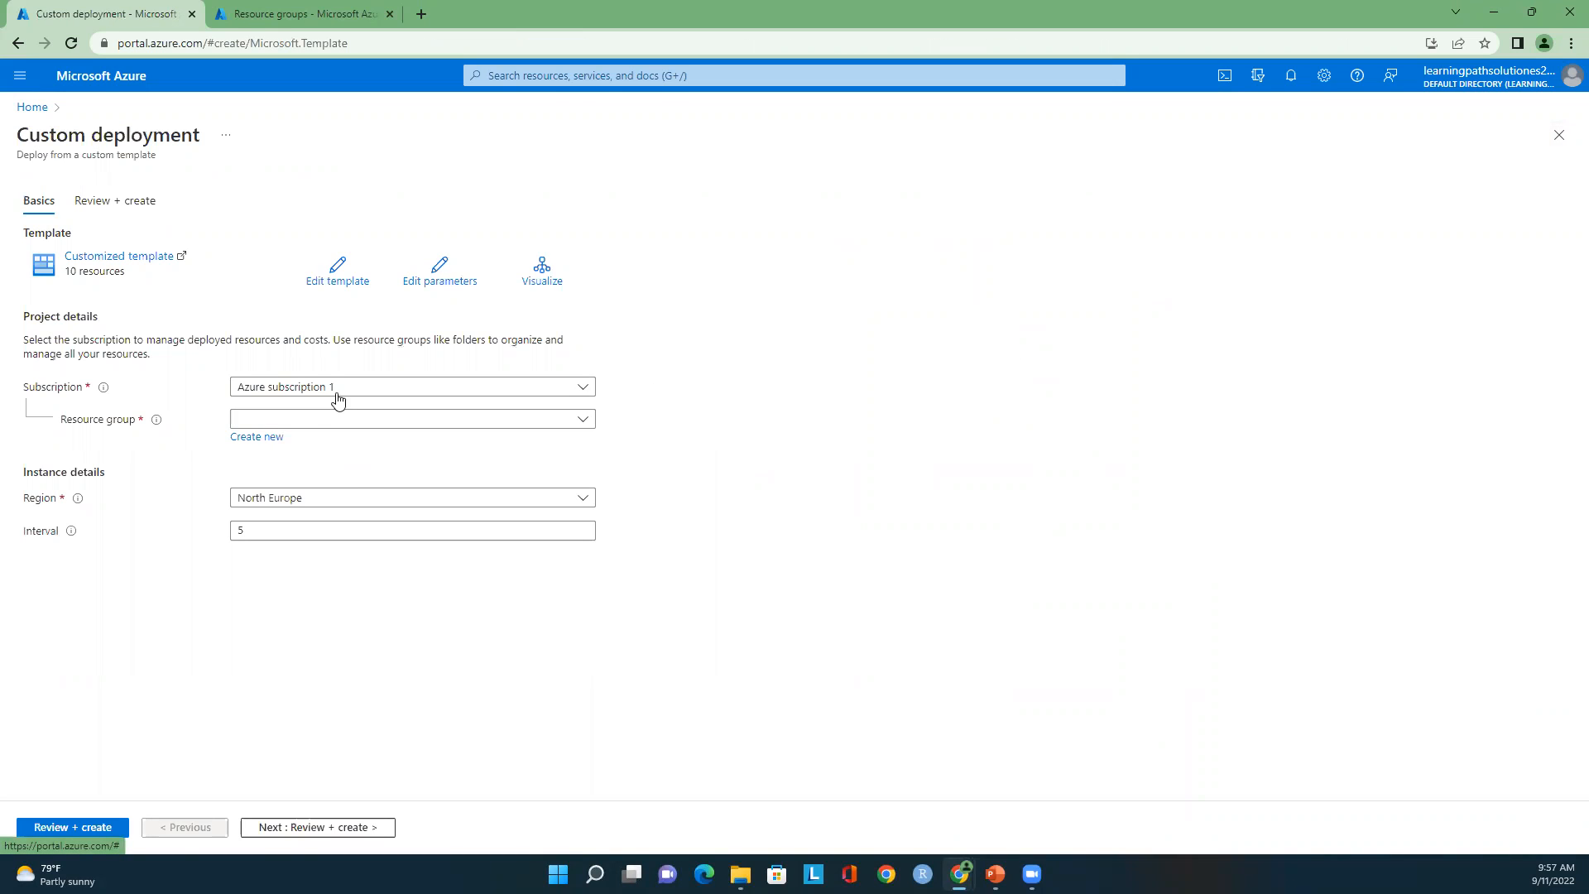
Step: Create a new resource group named resourcegroup1 for the custom deployment
{"action": "left_click", "coordinate": [257, 441]}
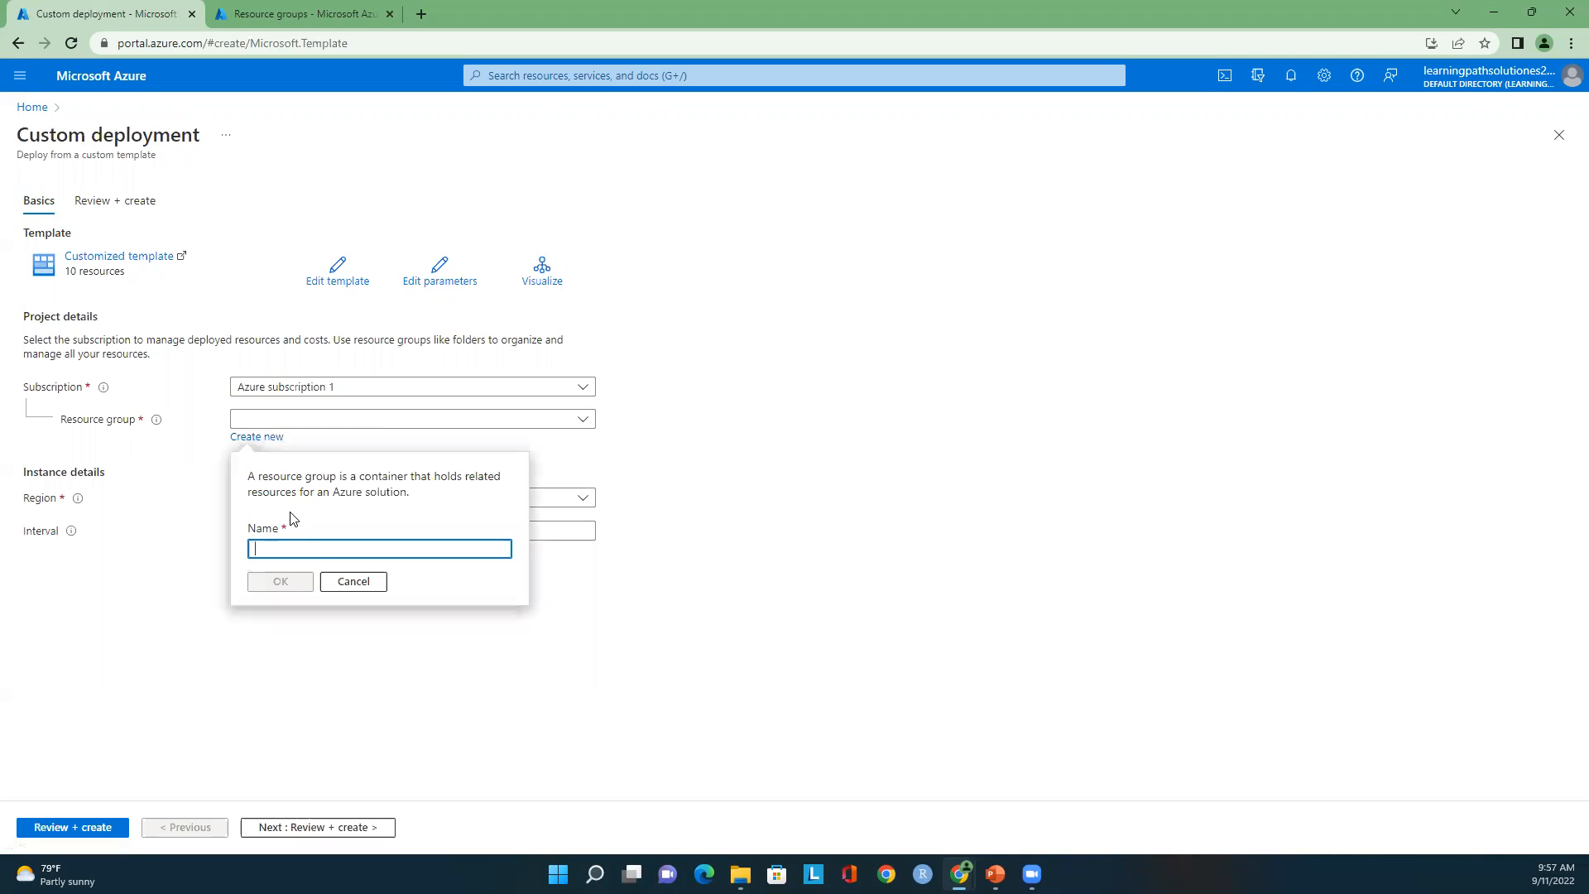
{"action": "type", "text": "resourcegroup1"}
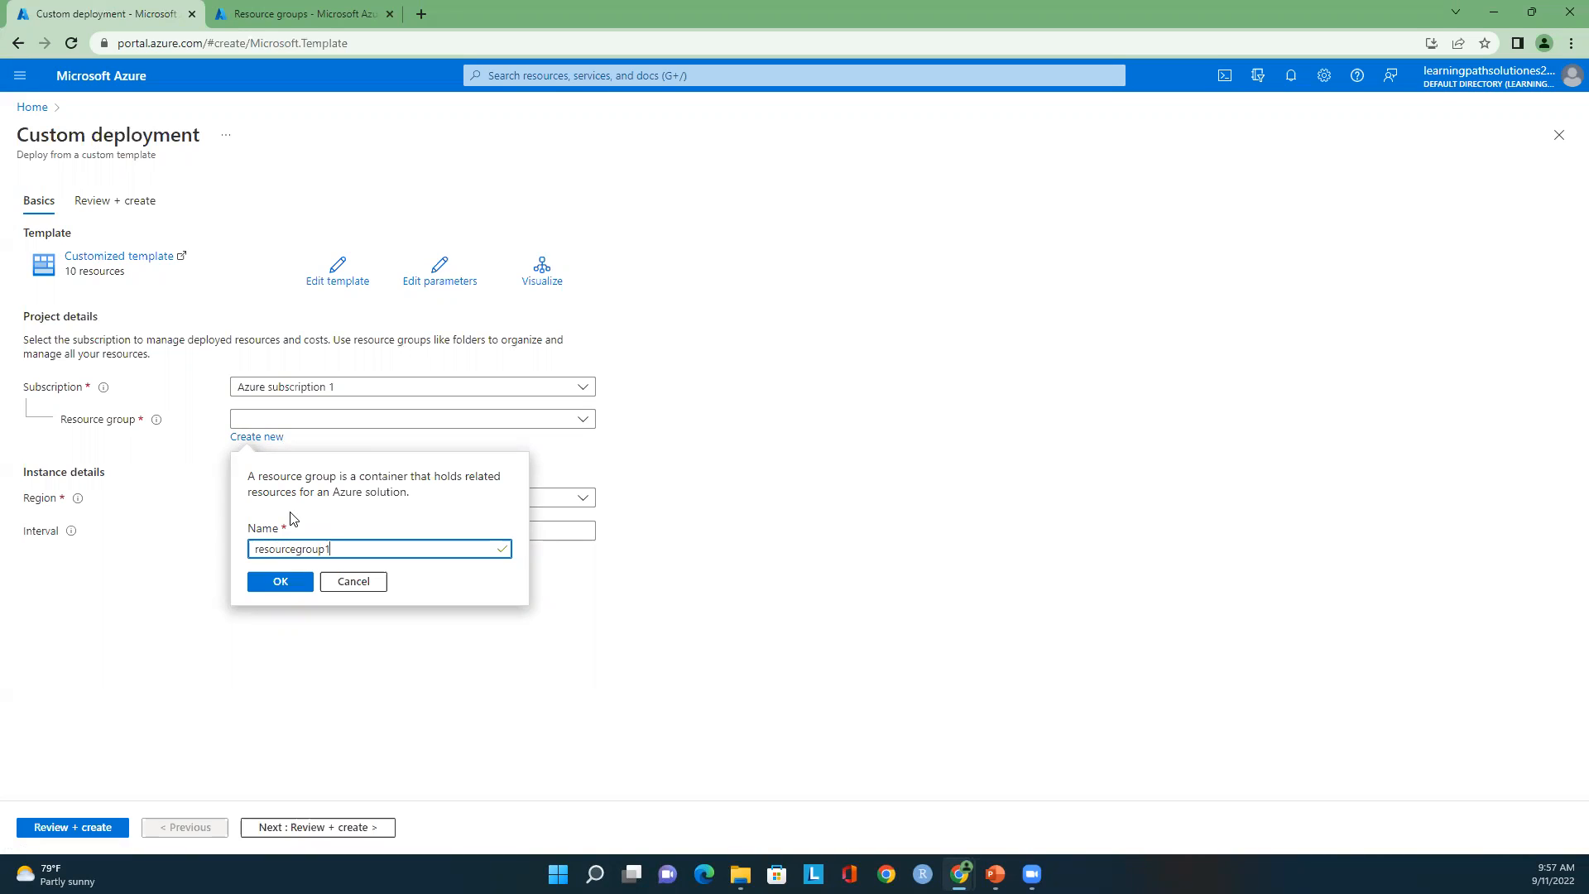
{"action": "left_click", "coordinate": [286, 583]}
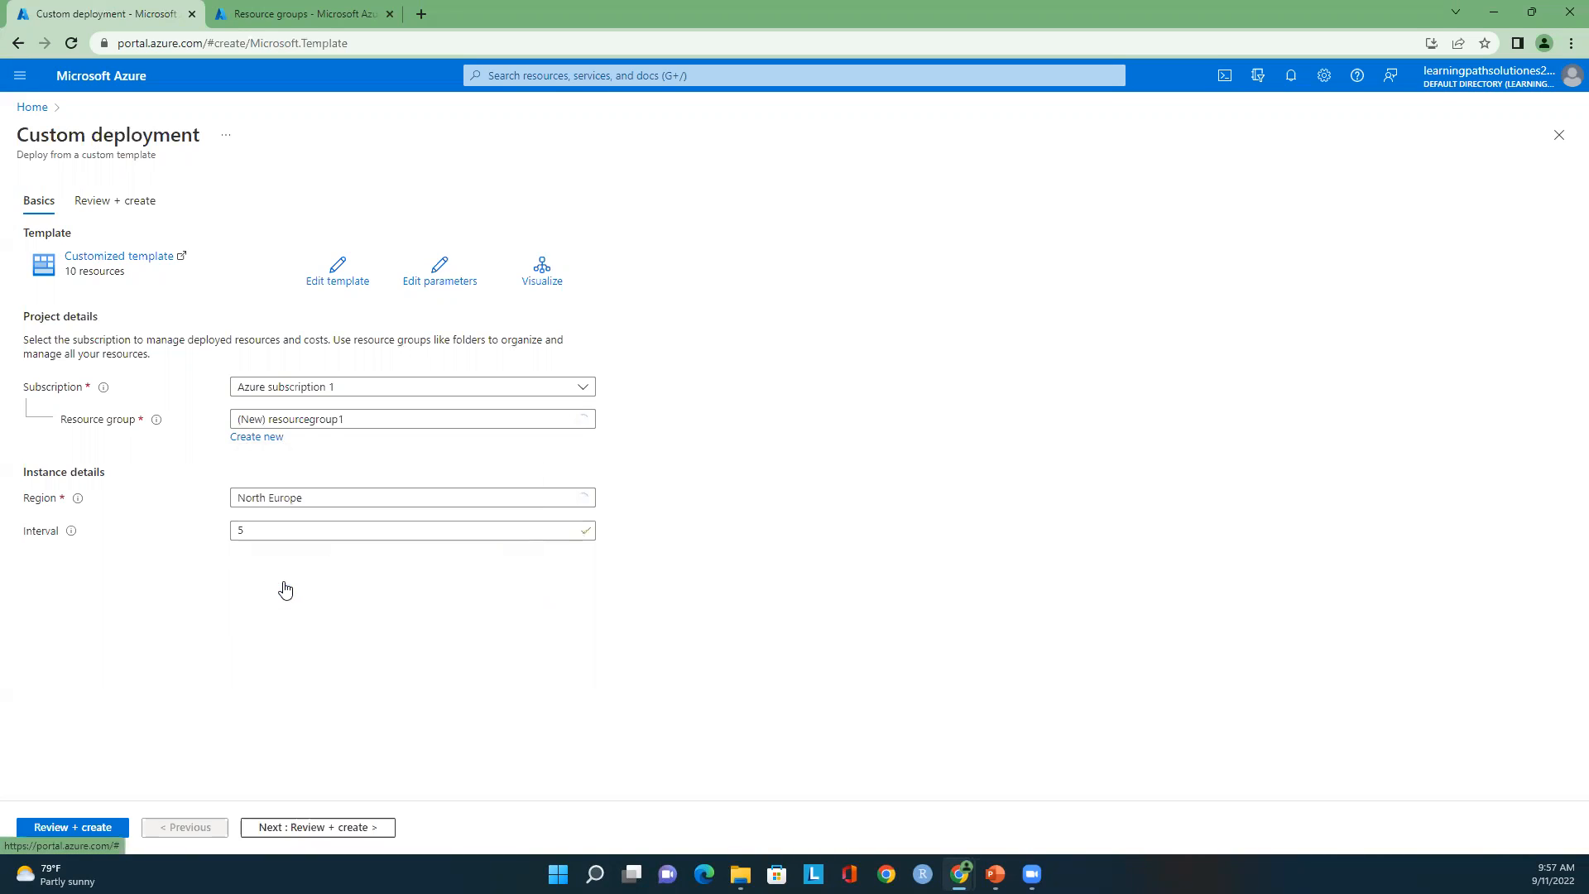
Step: Set the deployment's region to East US and its interval to 1
{"action": "left_click", "coordinate": [348, 500]}
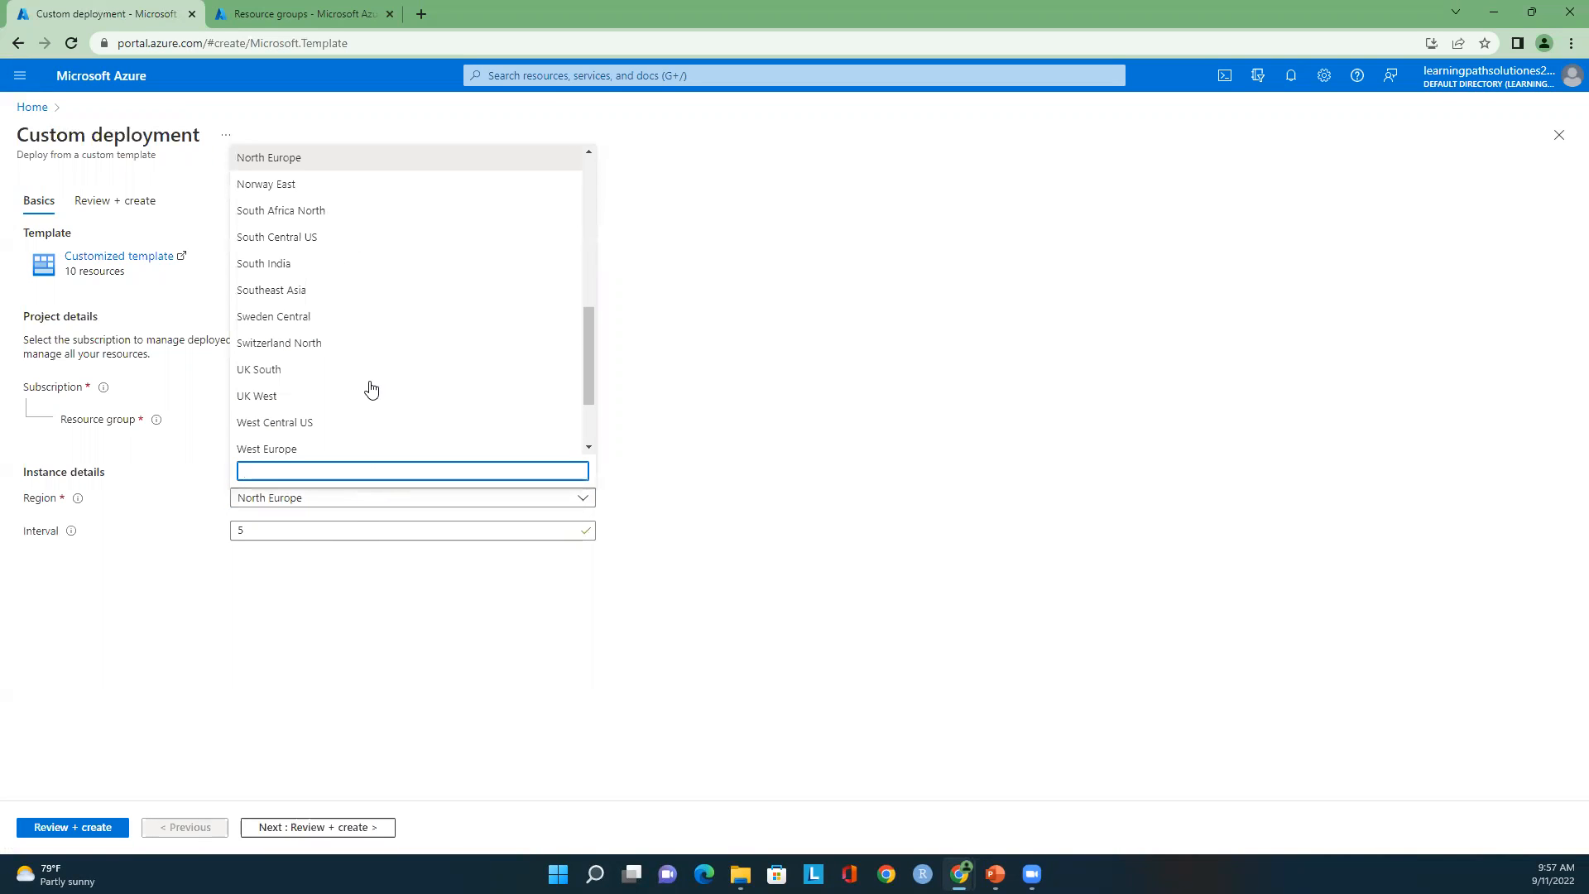
{"action": "scroll", "coordinate": [354, 304], "scroll_direction": "up", "scroll_amount": 4}
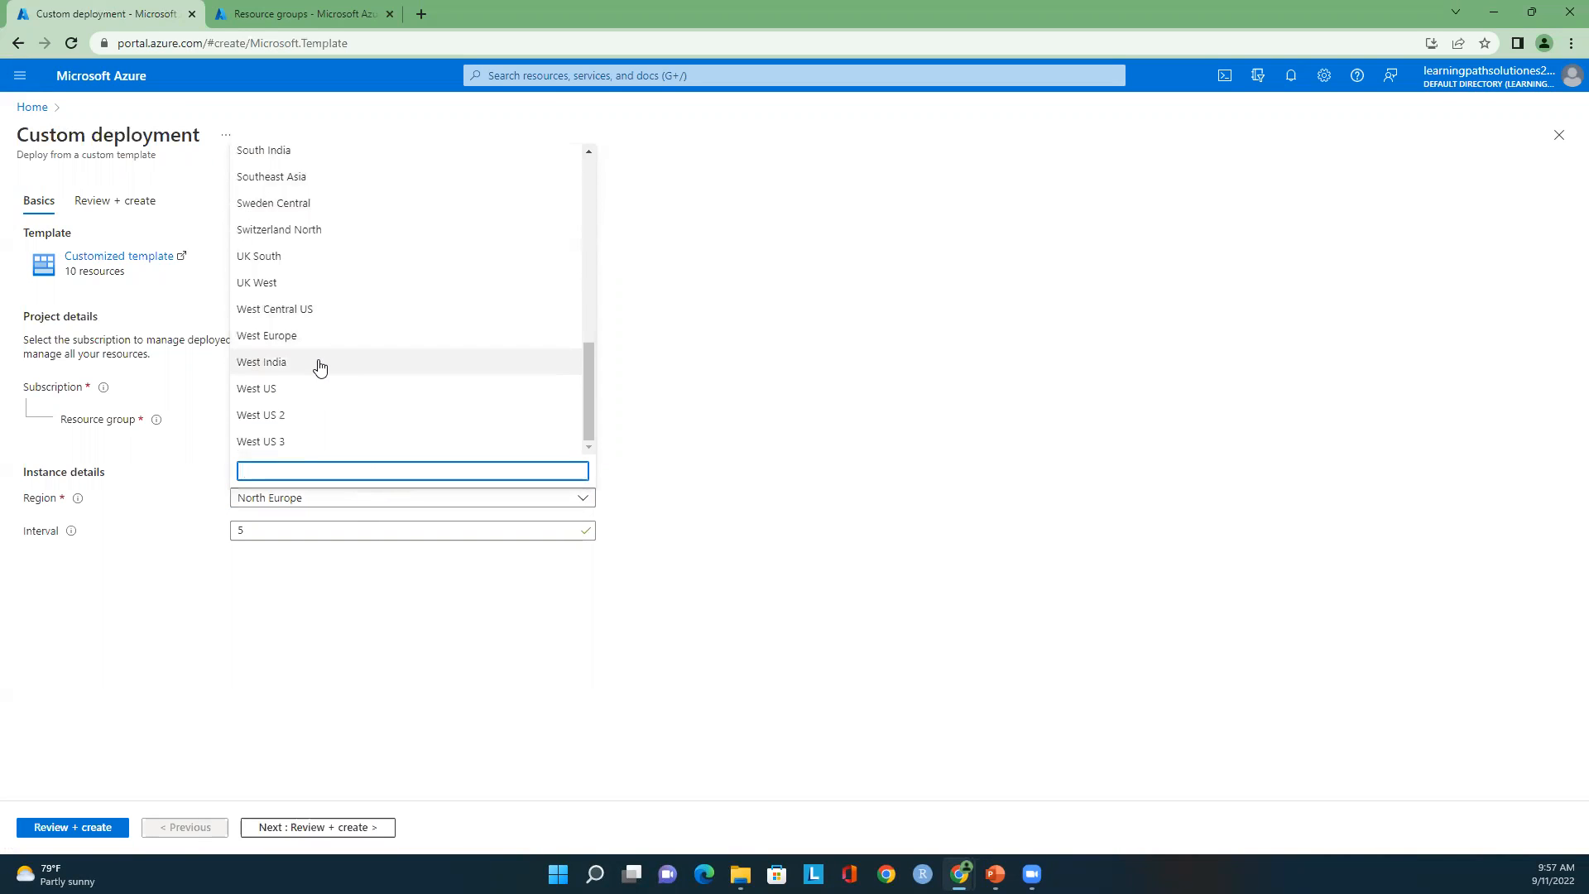
{"action": "left_click", "coordinate": [244, 217]}
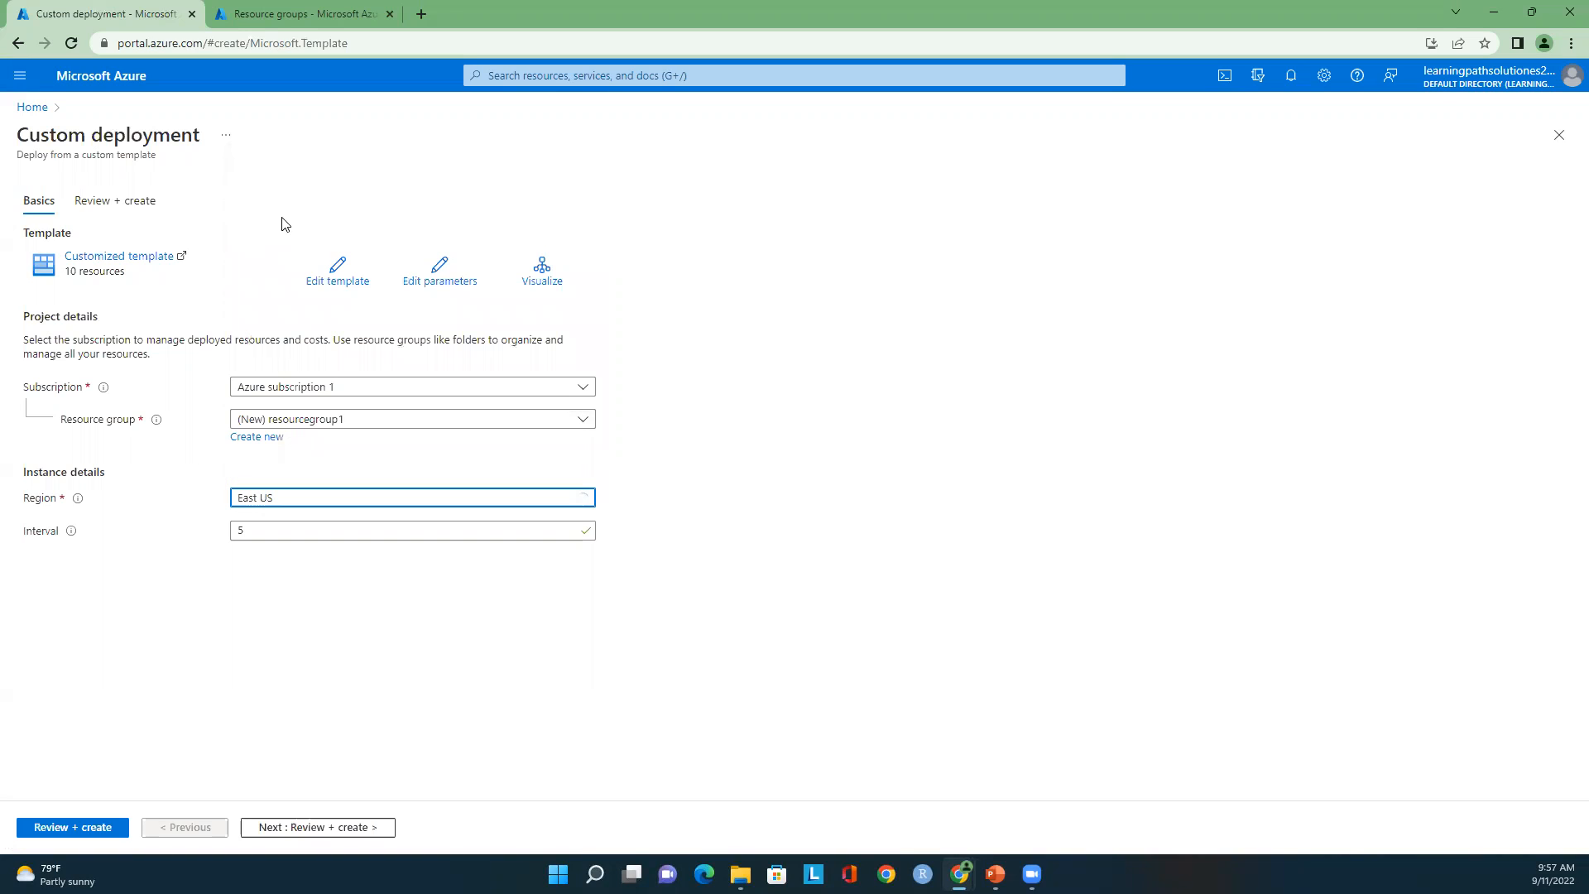
{"action": "double_click", "coordinate": [269, 530]}
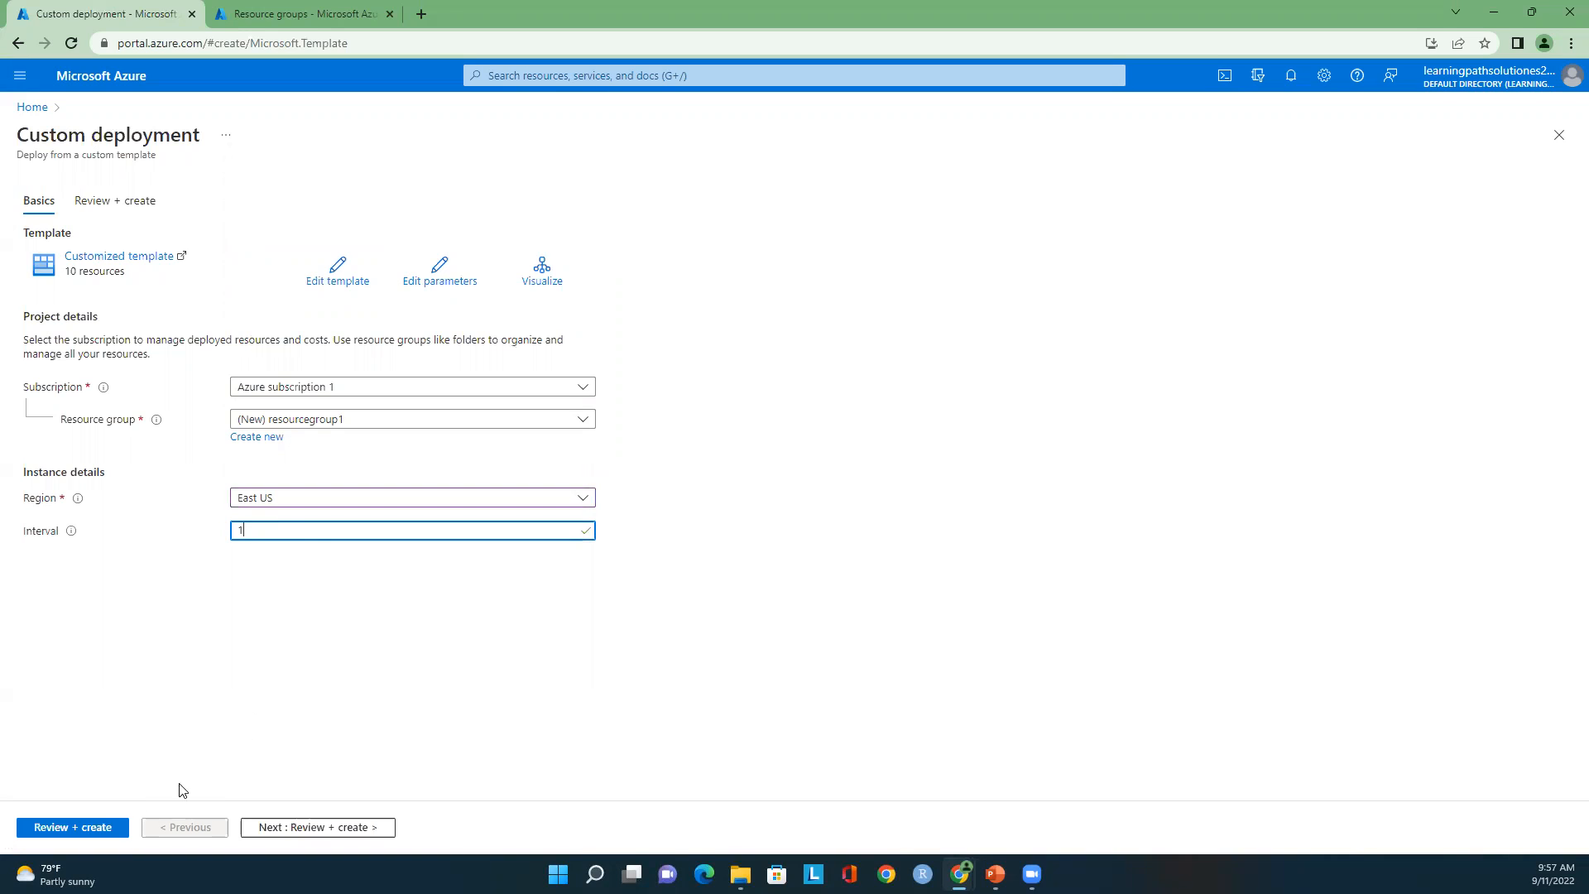
Step: Review the custom deployment's terms and basic settings, and create the deployment
{"action": "left_click", "coordinate": [302, 829]}
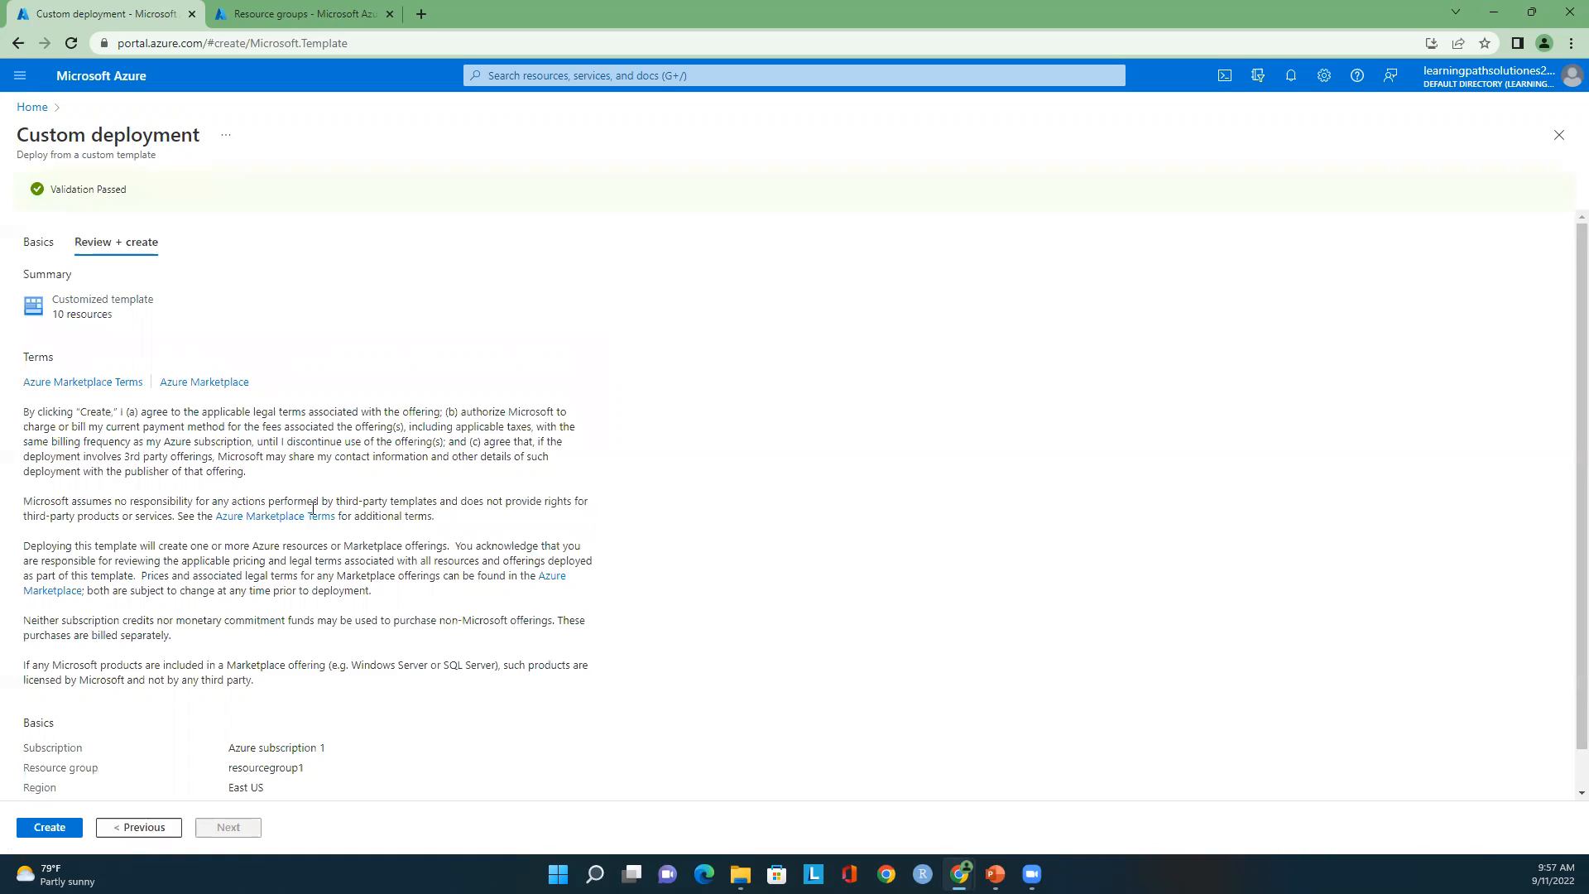
{"action": "scroll", "coordinate": [313, 507], "scroll_direction": "down", "scroll_amount": 1}
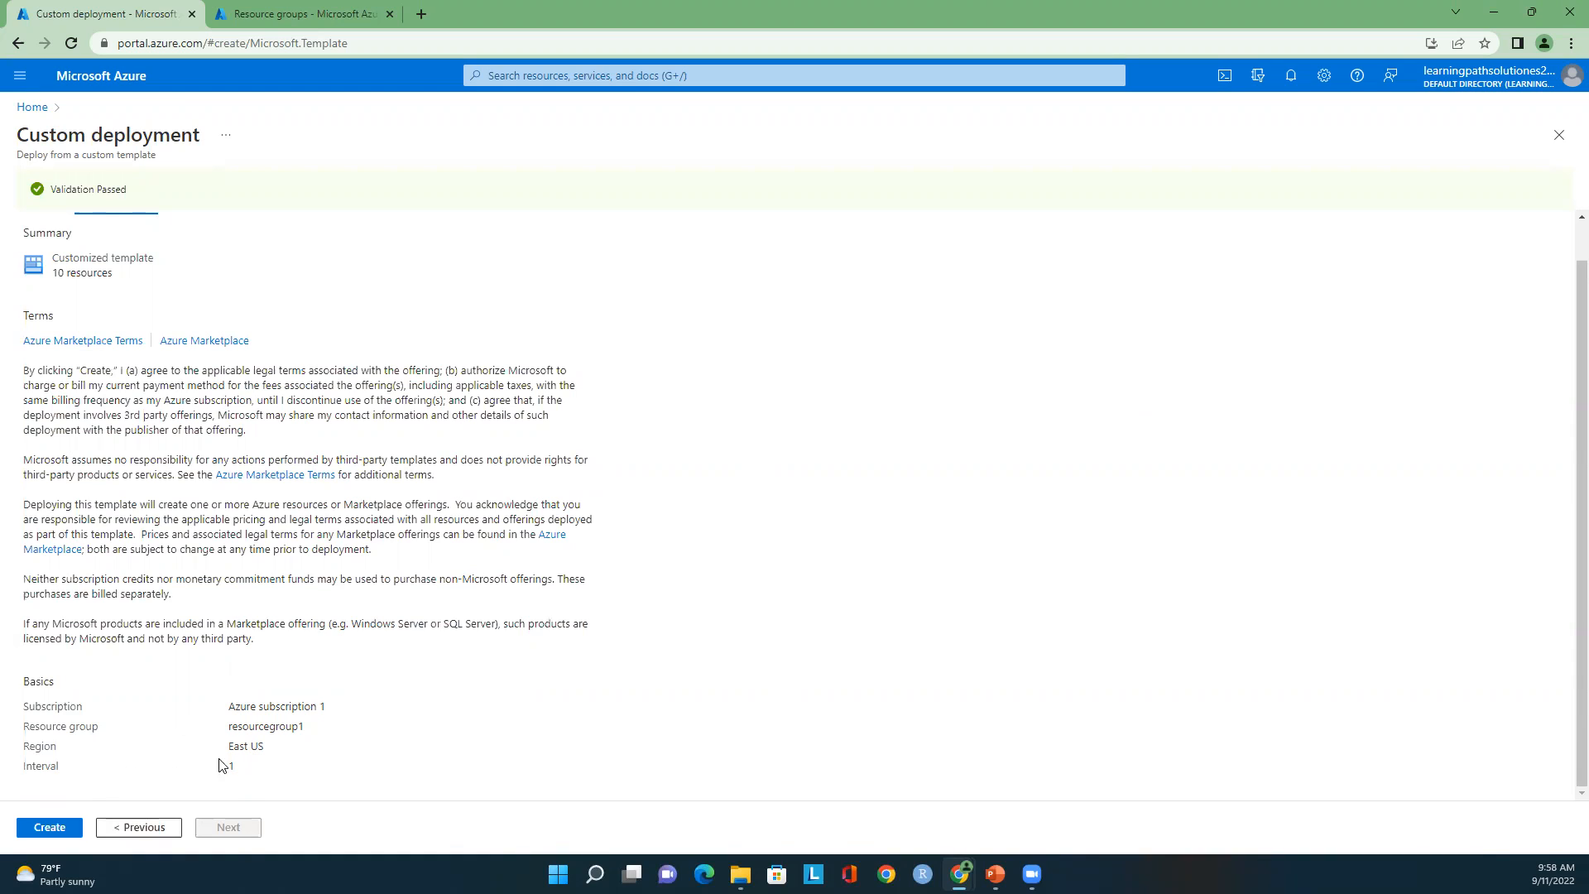
{"action": "left_click", "coordinate": [59, 831]}
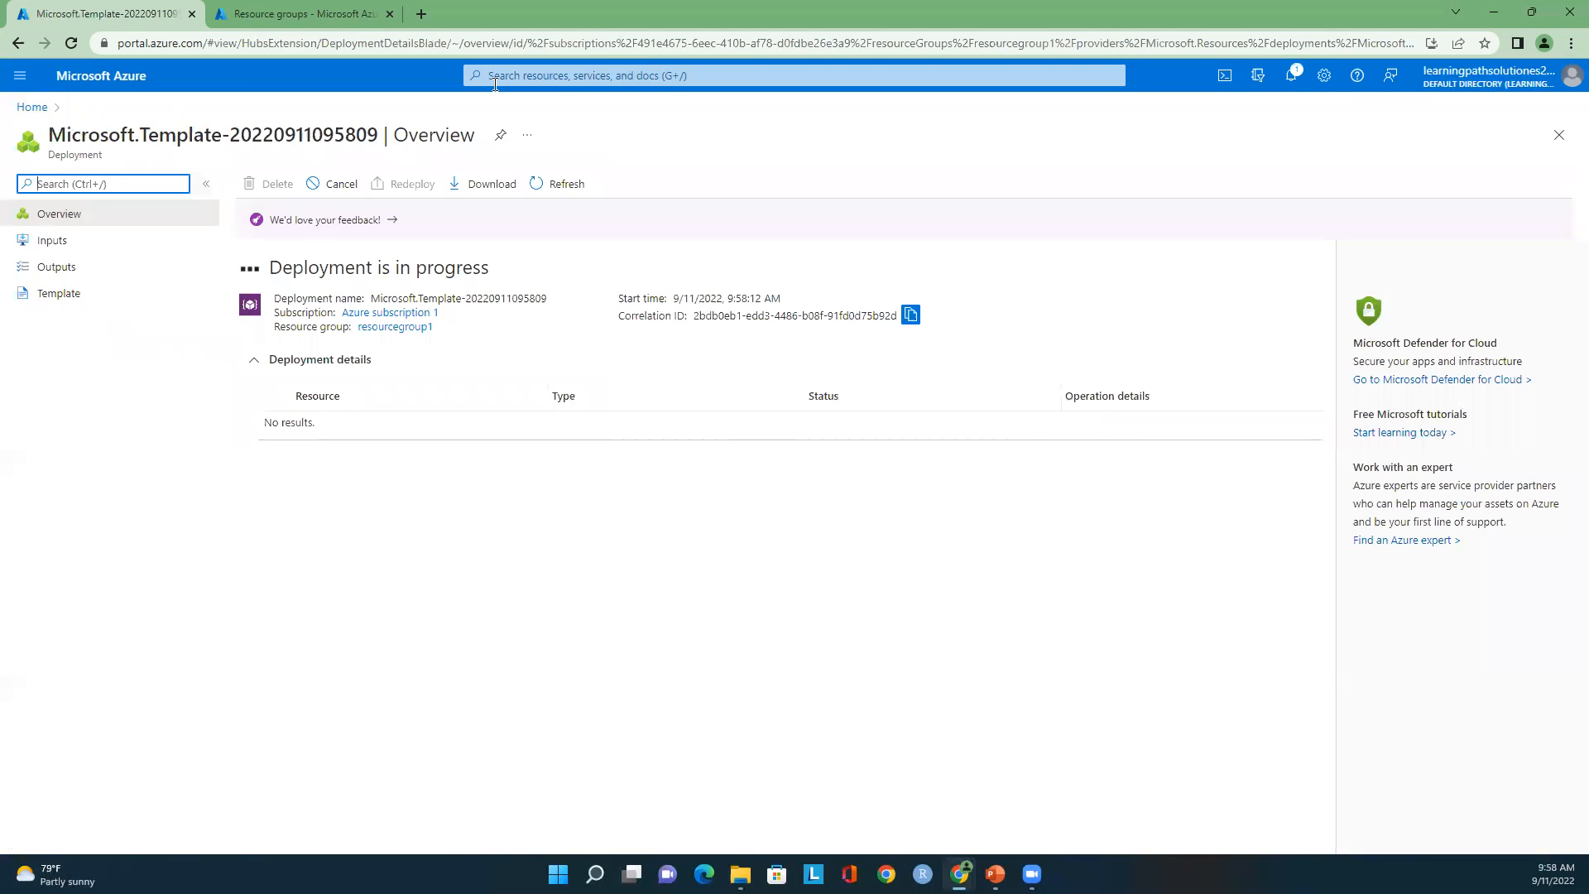
Step: Return to the portal home page, search for "storage" and open the Storage accounts service
{"action": "left_click", "coordinate": [31, 107]}
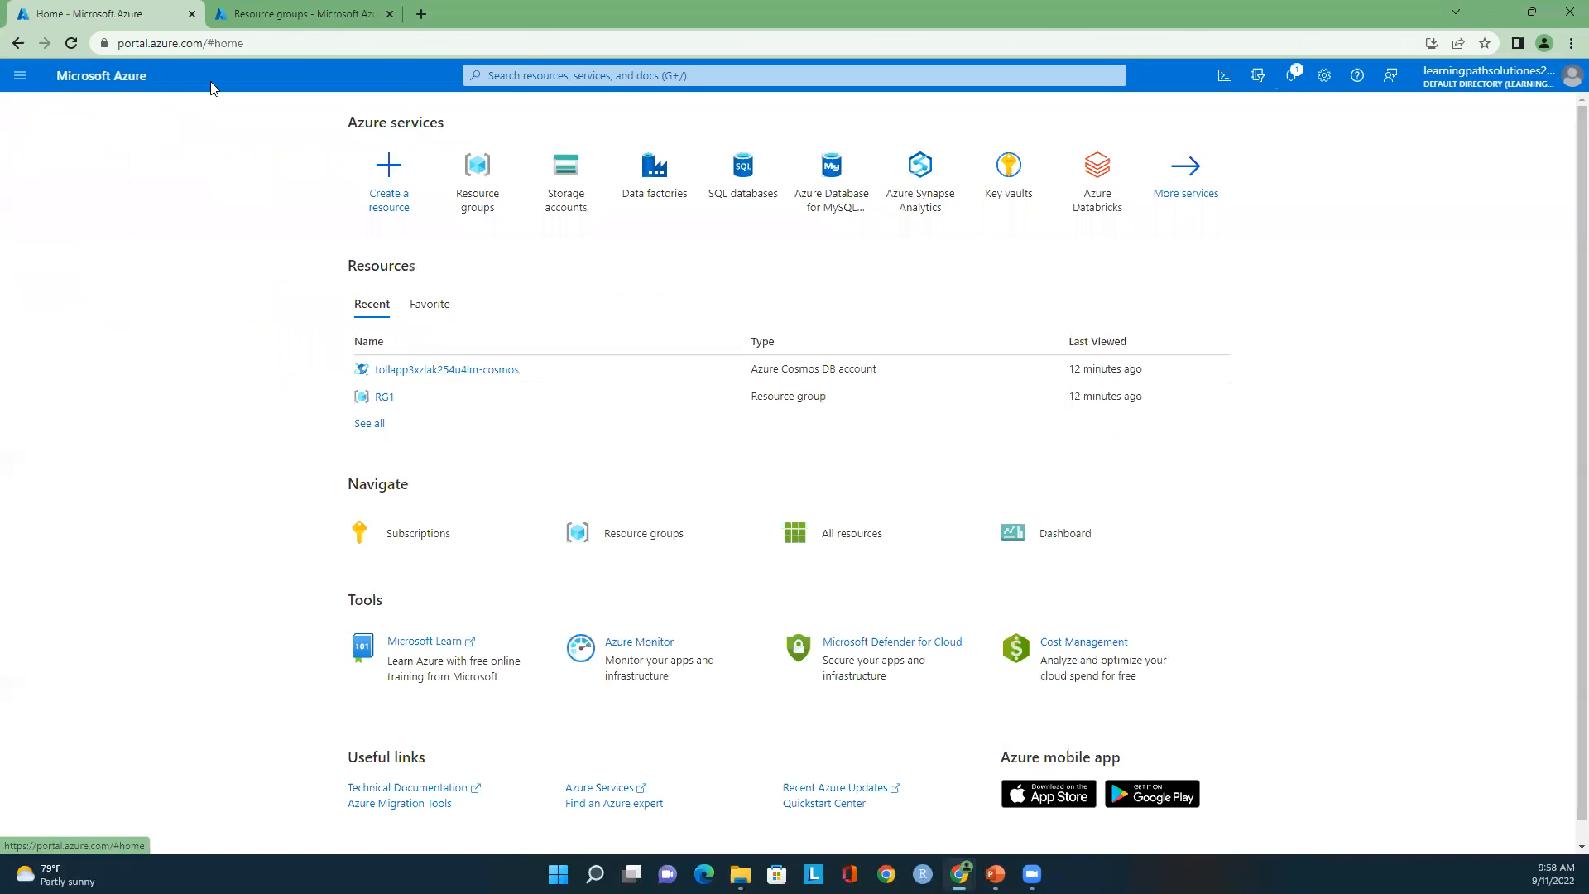
{"action": "left_click", "coordinate": [513, 83]}
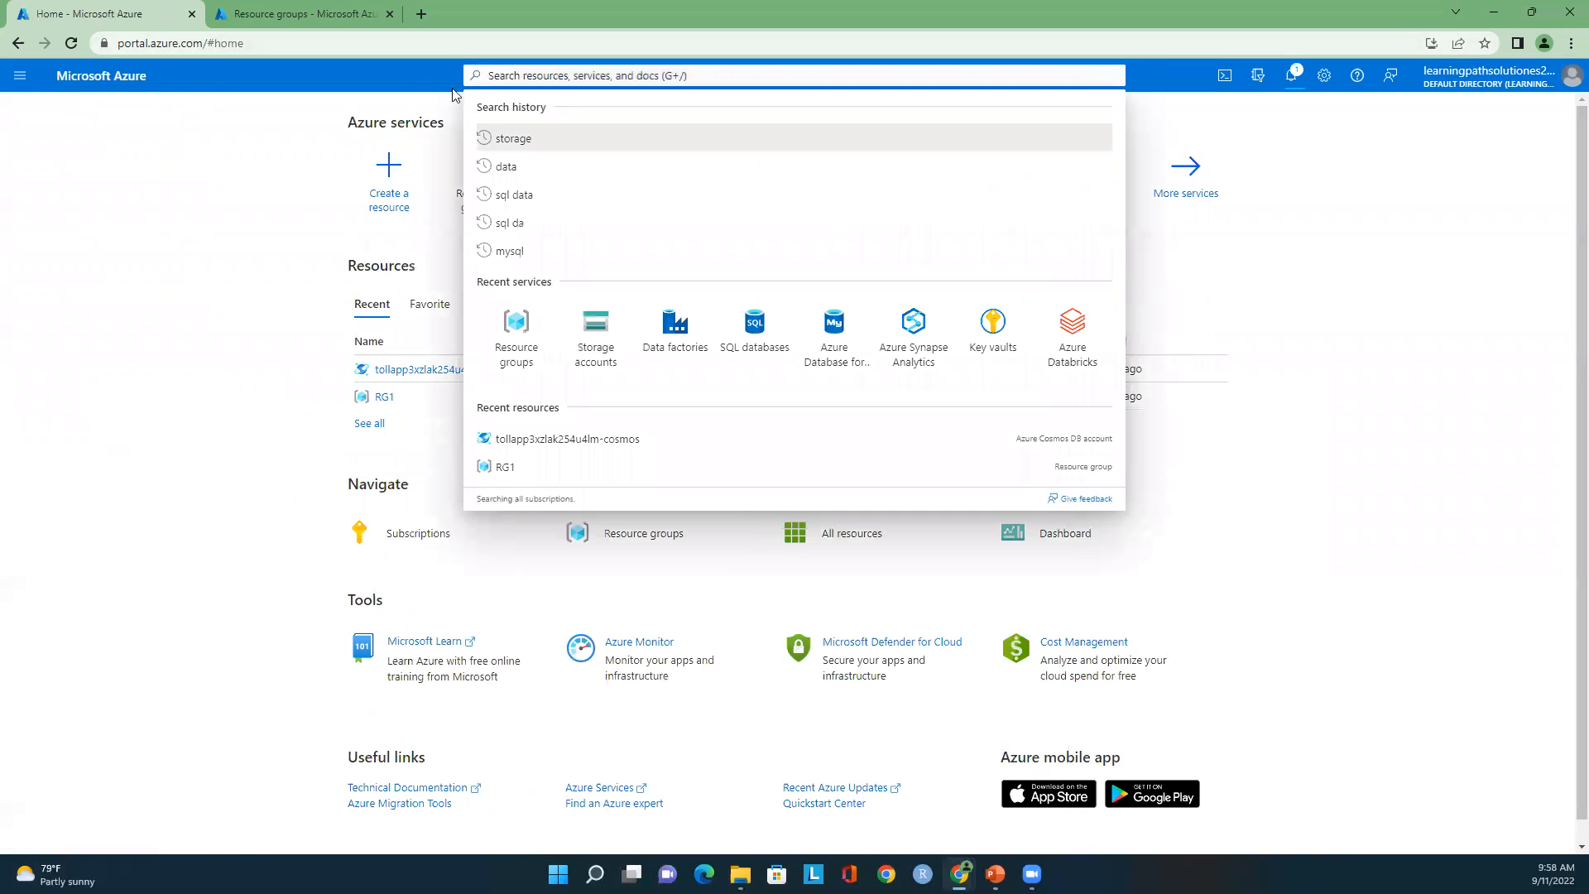
{"action": "left_click", "coordinate": [257, 170]}
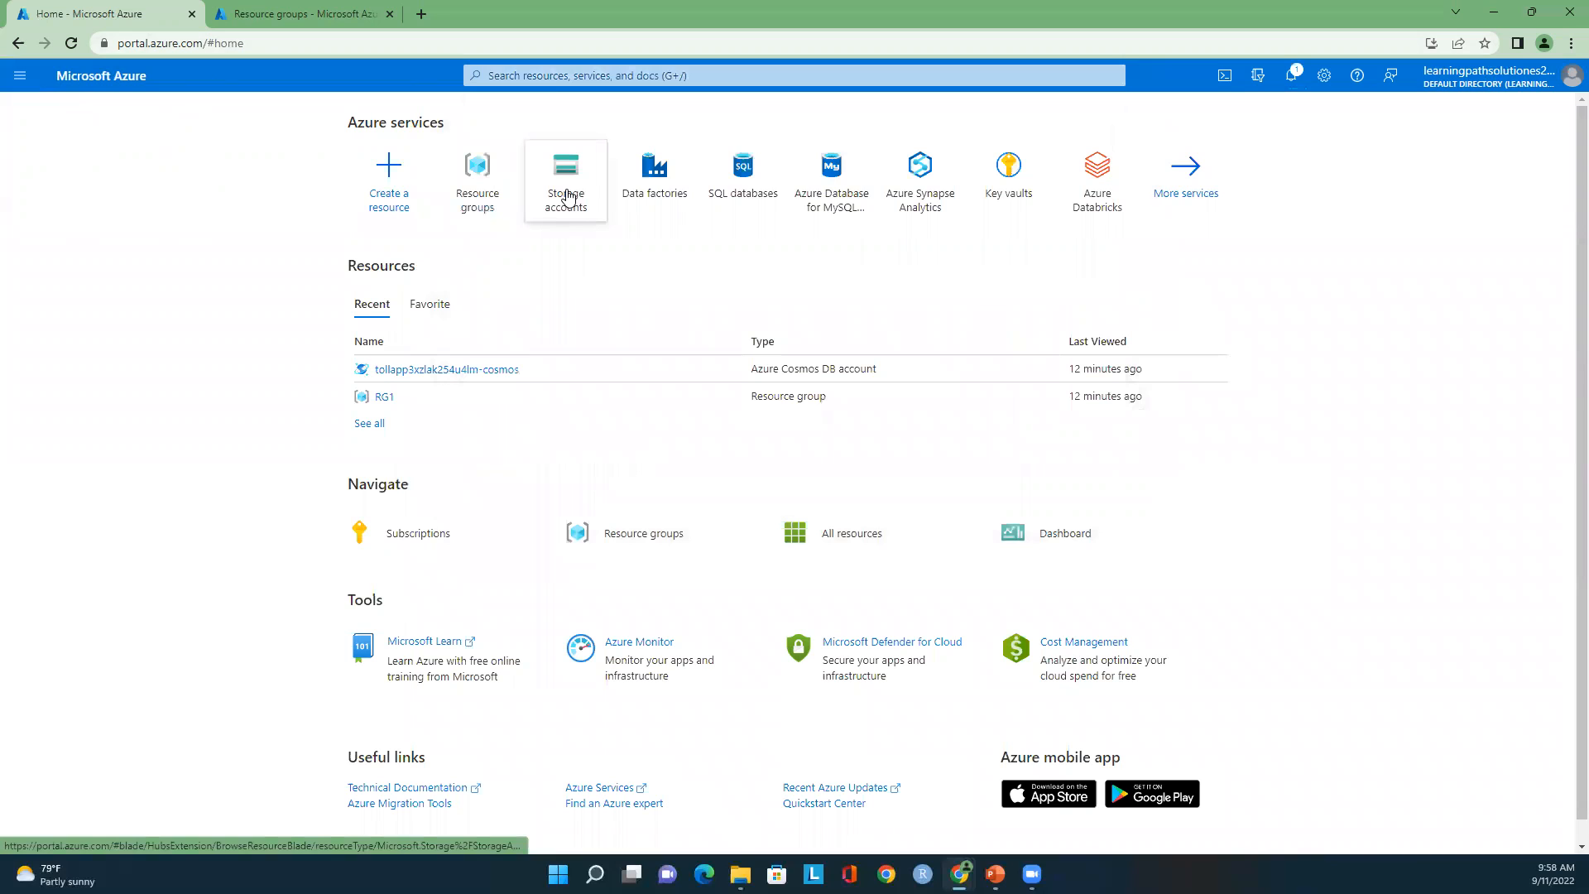
{"action": "mouse_move", "coordinate": [567, 197]}
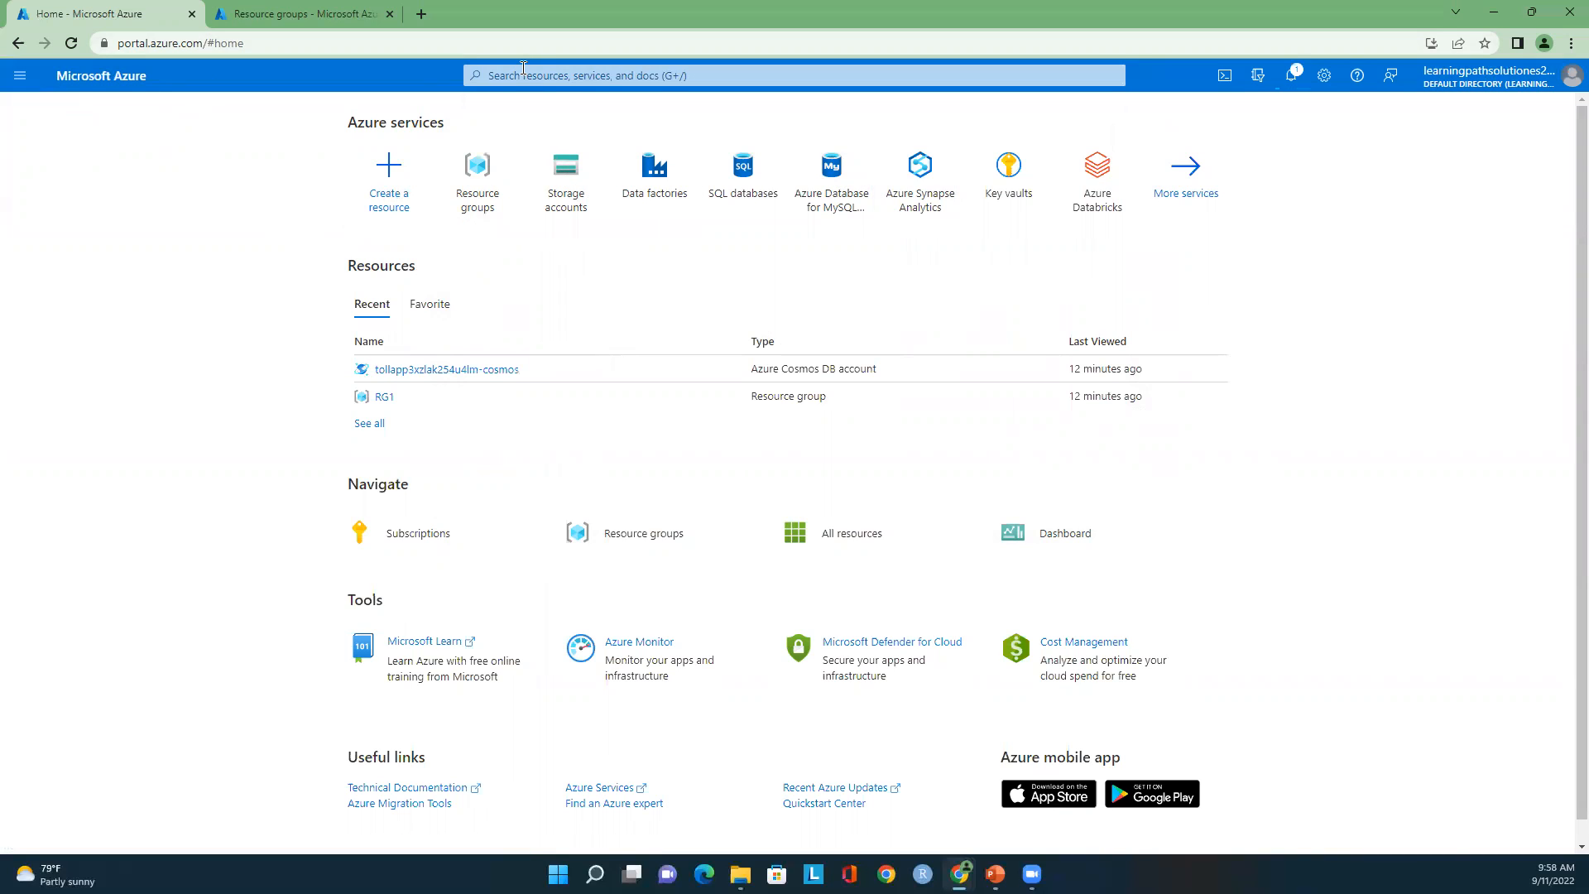
{"action": "left_click", "coordinate": [523, 70]}
{"action": "type", "text": "s"}
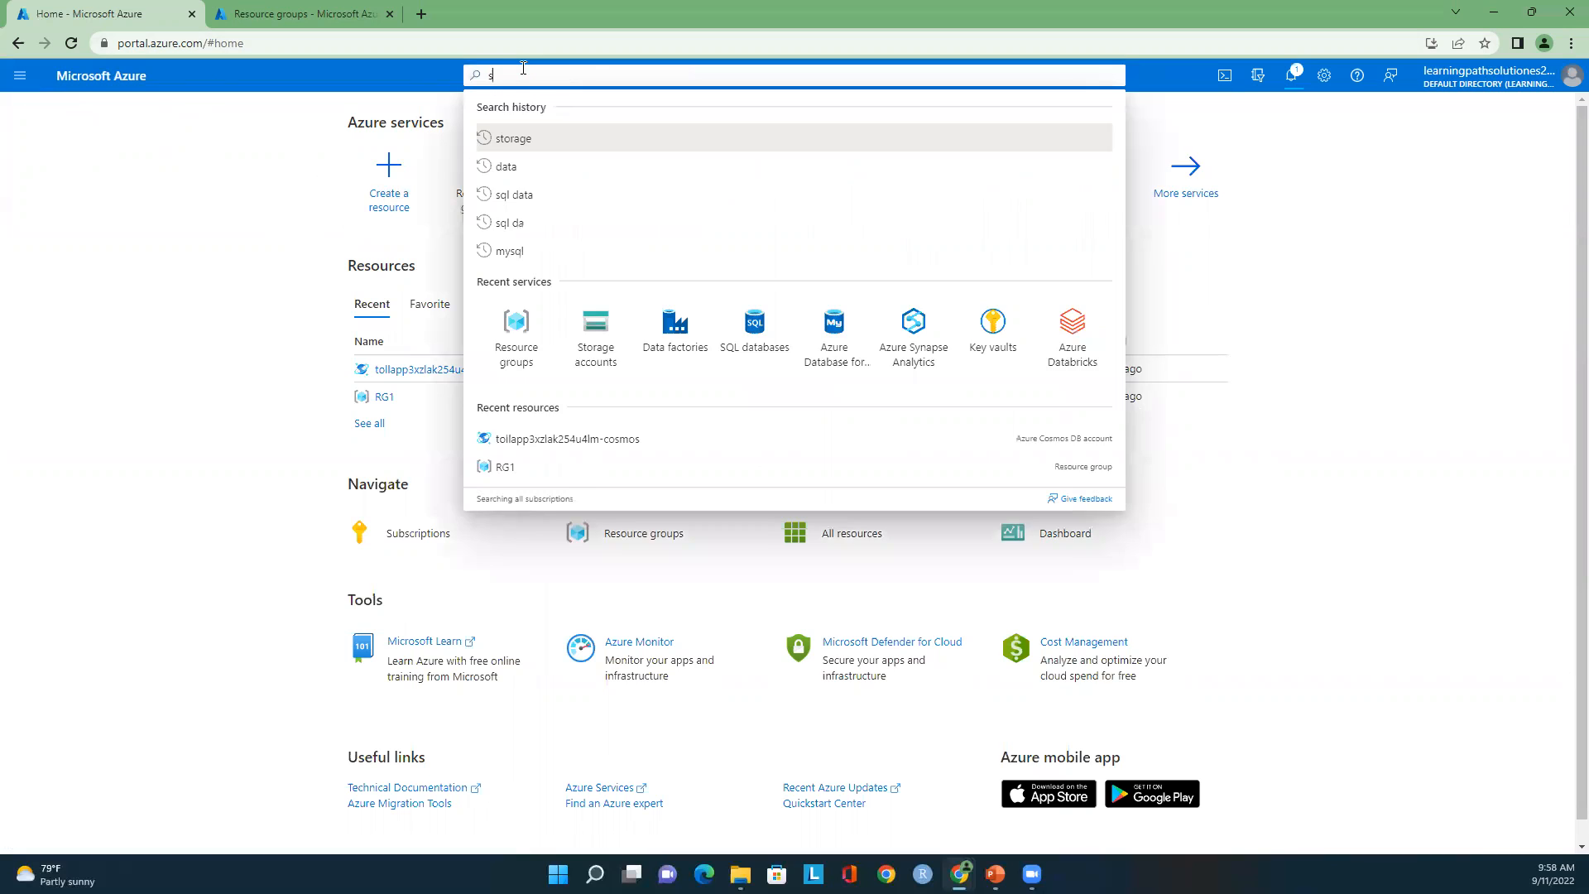
{"action": "type", "text": "torage"}
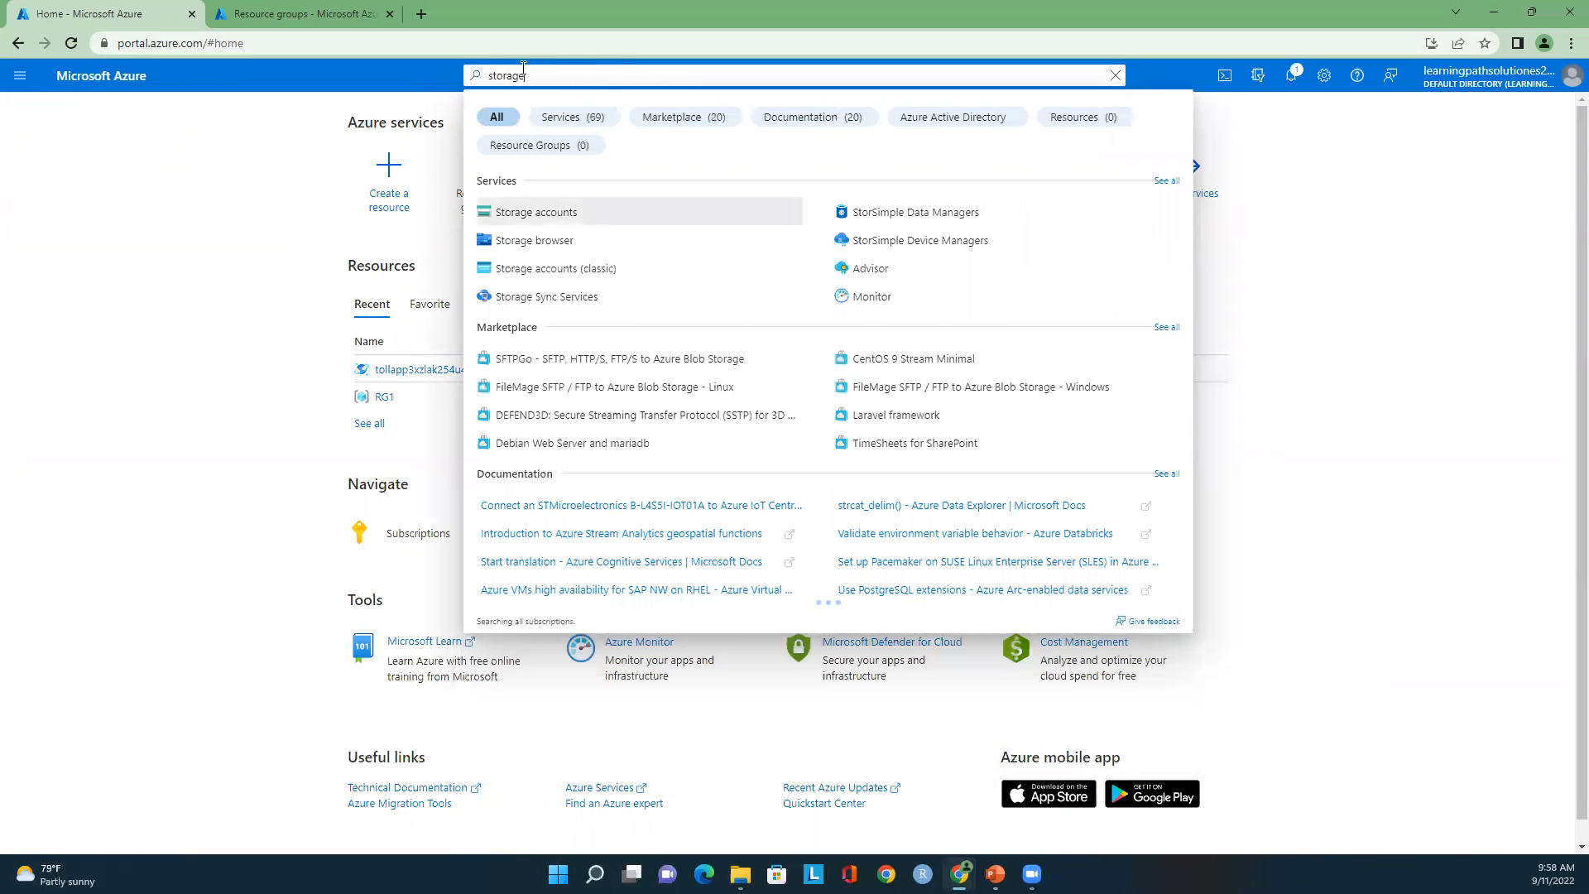
{"action": "left_click", "coordinate": [545, 219]}
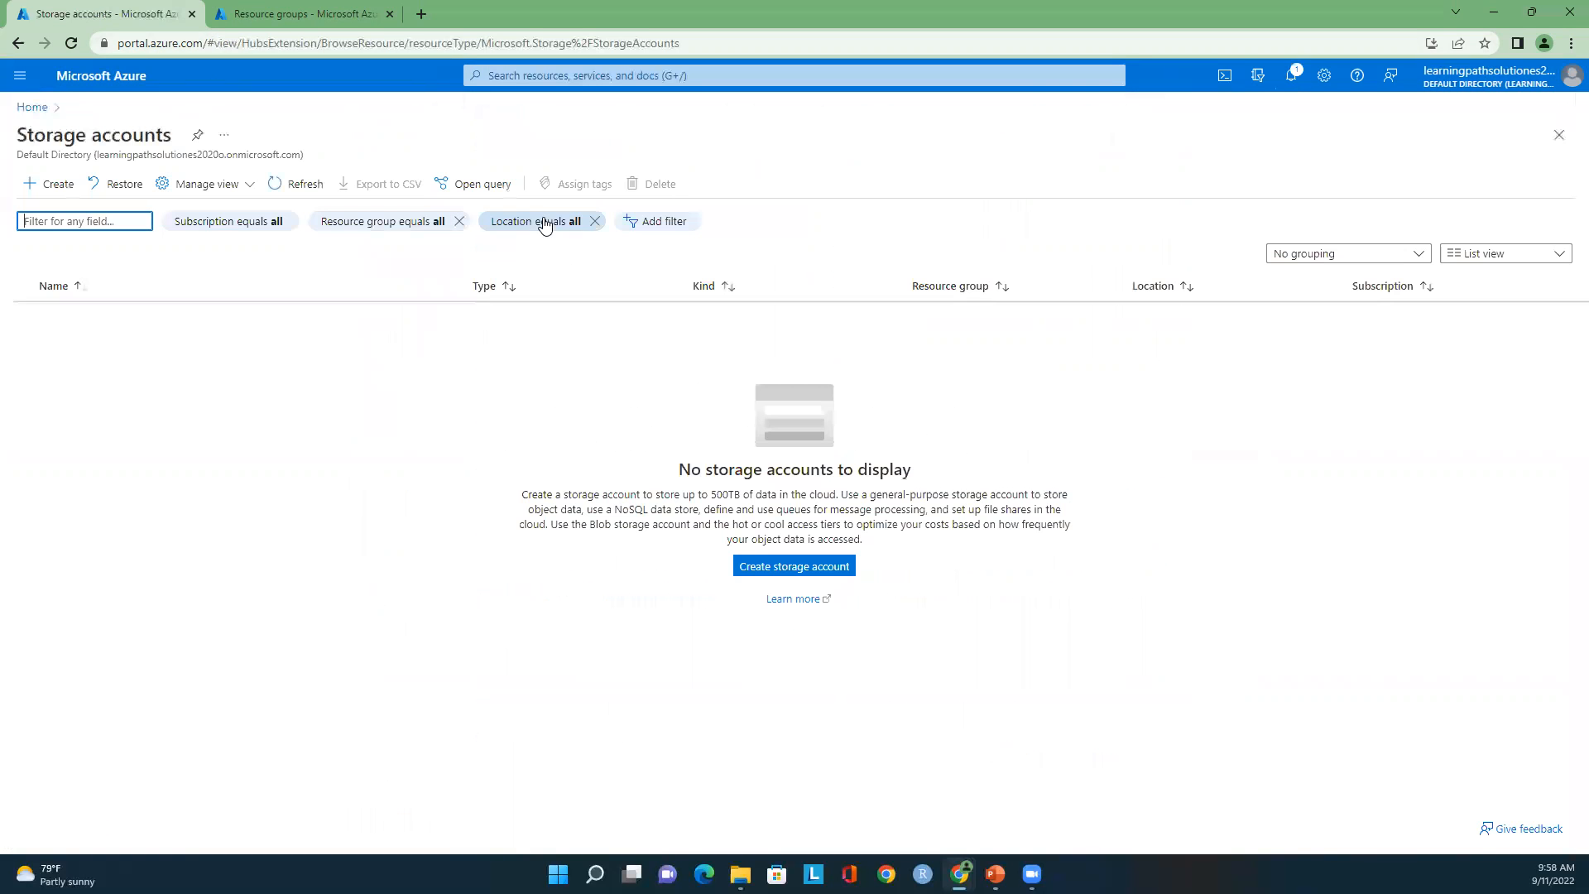
Step: Start a new storage account named stracctforeventhub1 in resourcegroup1 with Locally-redundant storage (LRS) as its redundancy
{"action": "left_click", "coordinate": [57, 191]}
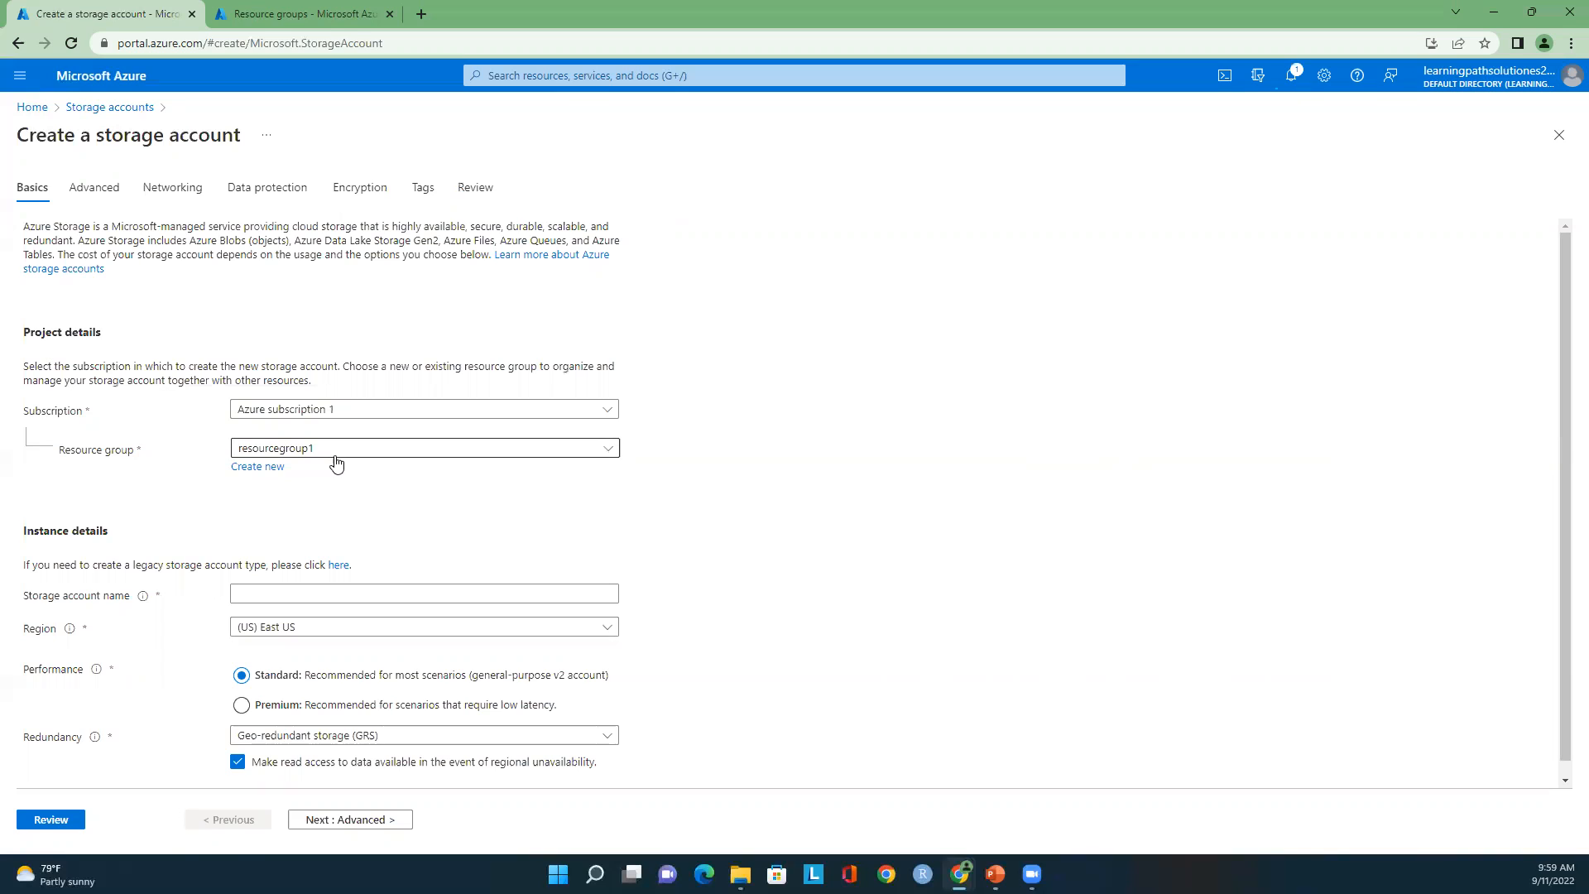
{"action": "left_click", "coordinate": [306, 593]}
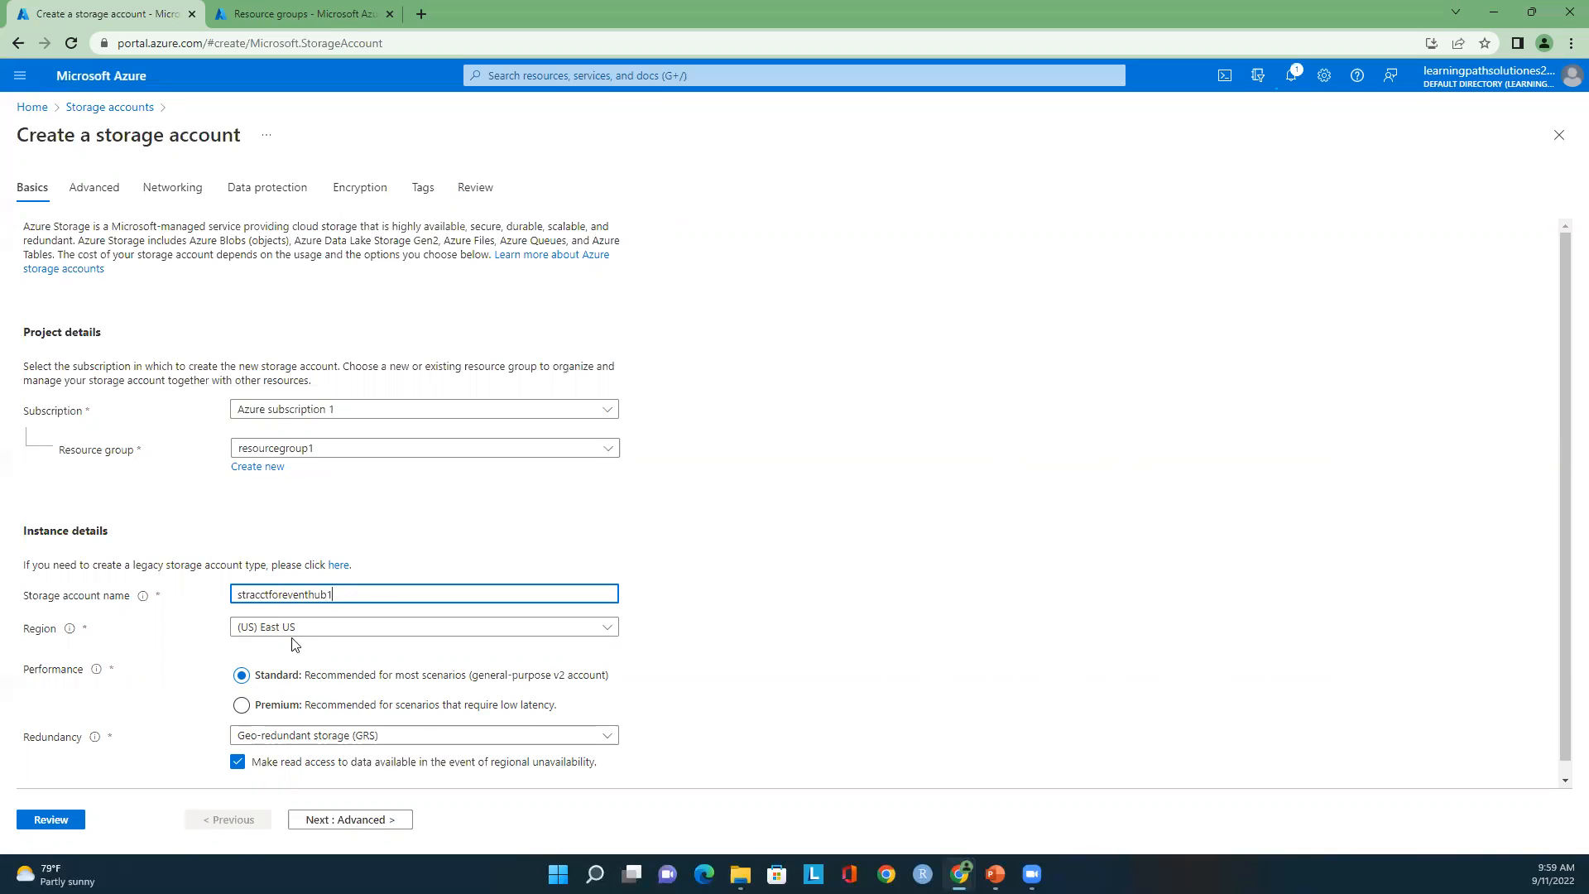
{"action": "scroll", "coordinate": [736, 498], "scroll_direction": "down", "scroll_amount": 1}
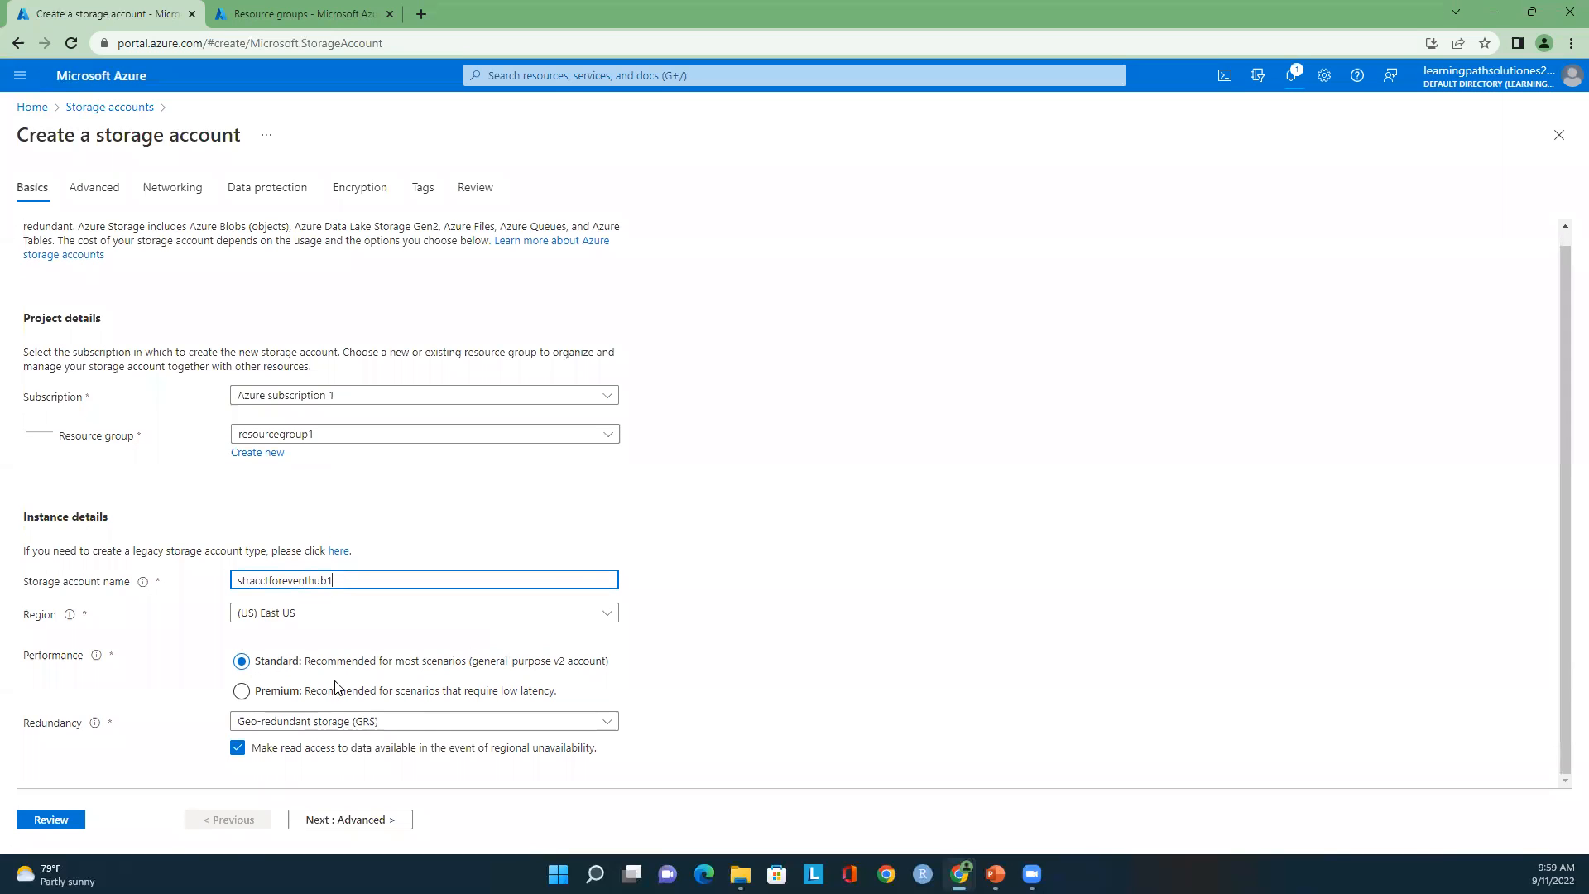
{"action": "left_click", "coordinate": [404, 722]}
{"action": "left_click", "coordinate": [342, 490]}
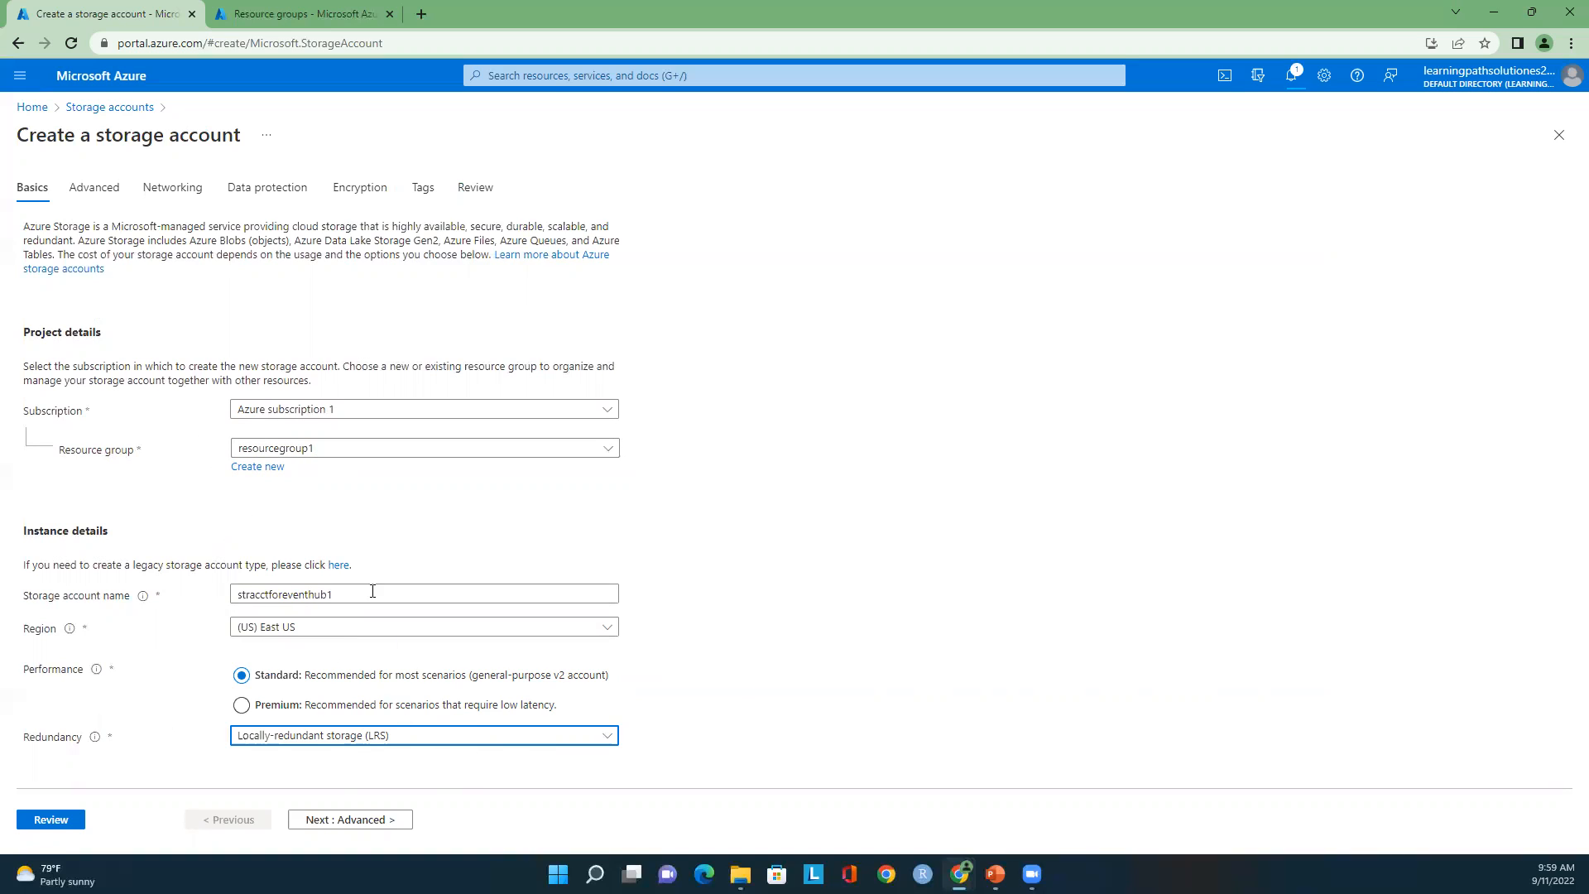
Step: Continue to the storage account's advanced settings and enable the hierarchical namespace for Data Lake Storage Gen2
{"action": "left_click", "coordinate": [361, 819]}
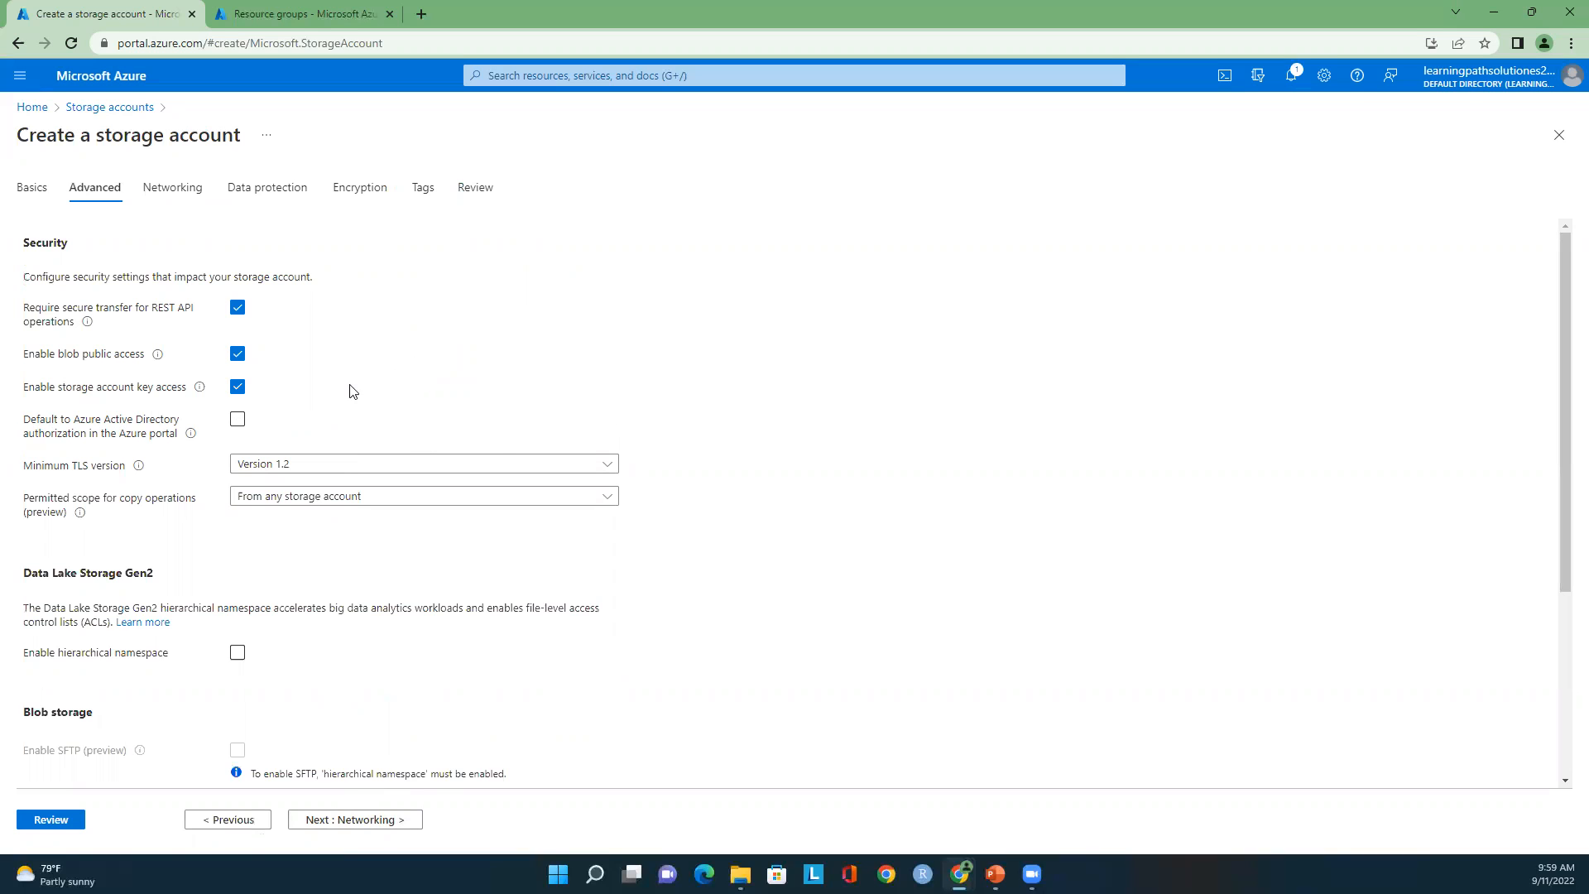
{"action": "scroll", "coordinate": [419, 558], "scroll_direction": "down", "scroll_amount": 1}
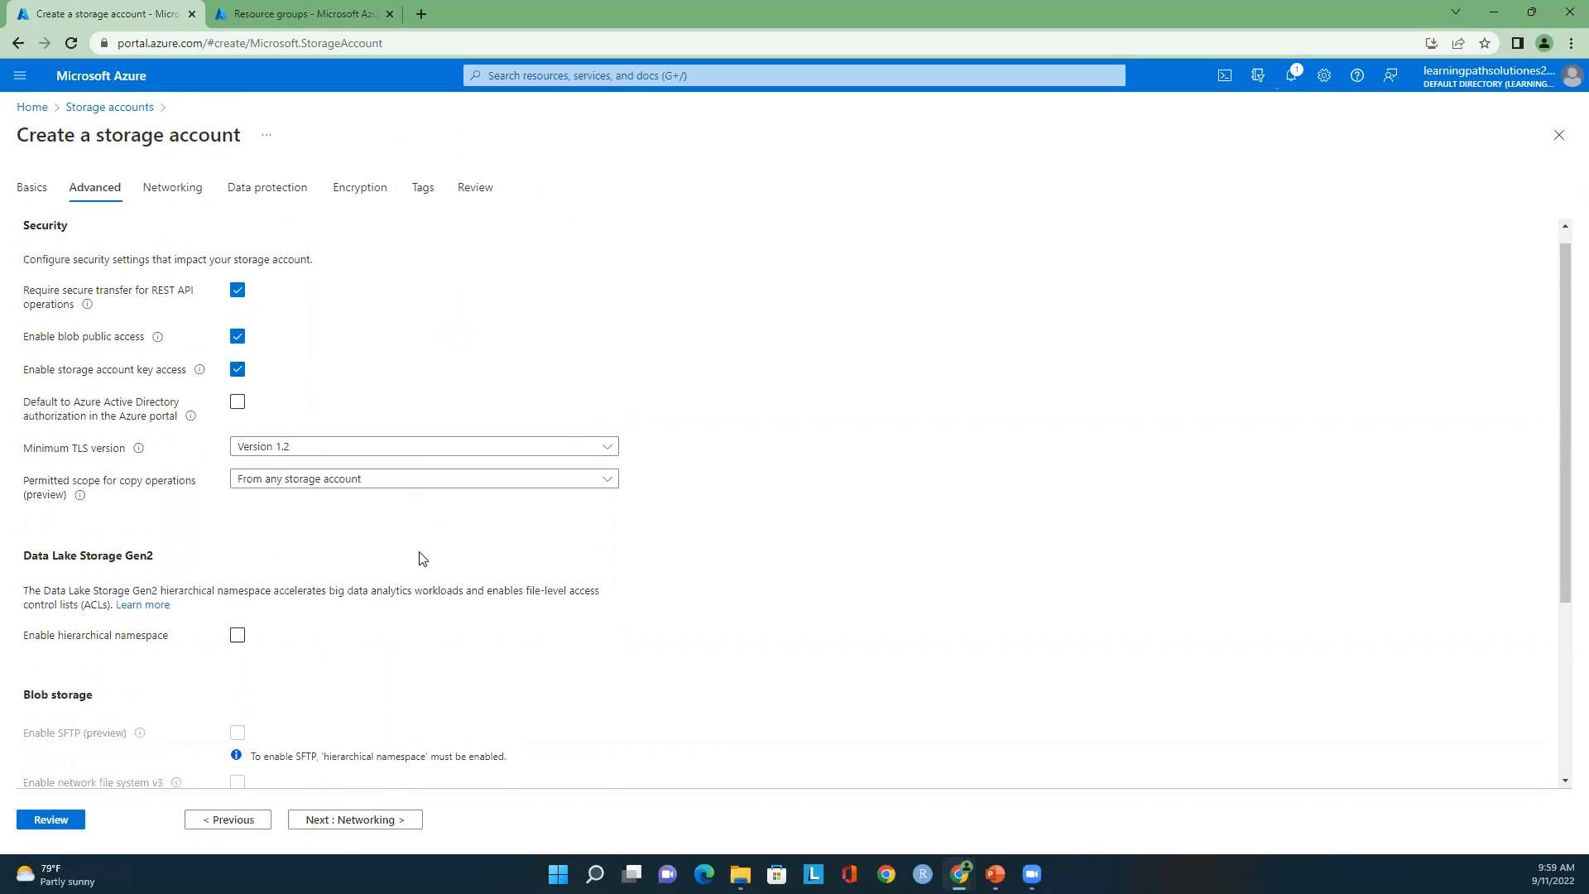
{"action": "left_click", "coordinate": [239, 571]}
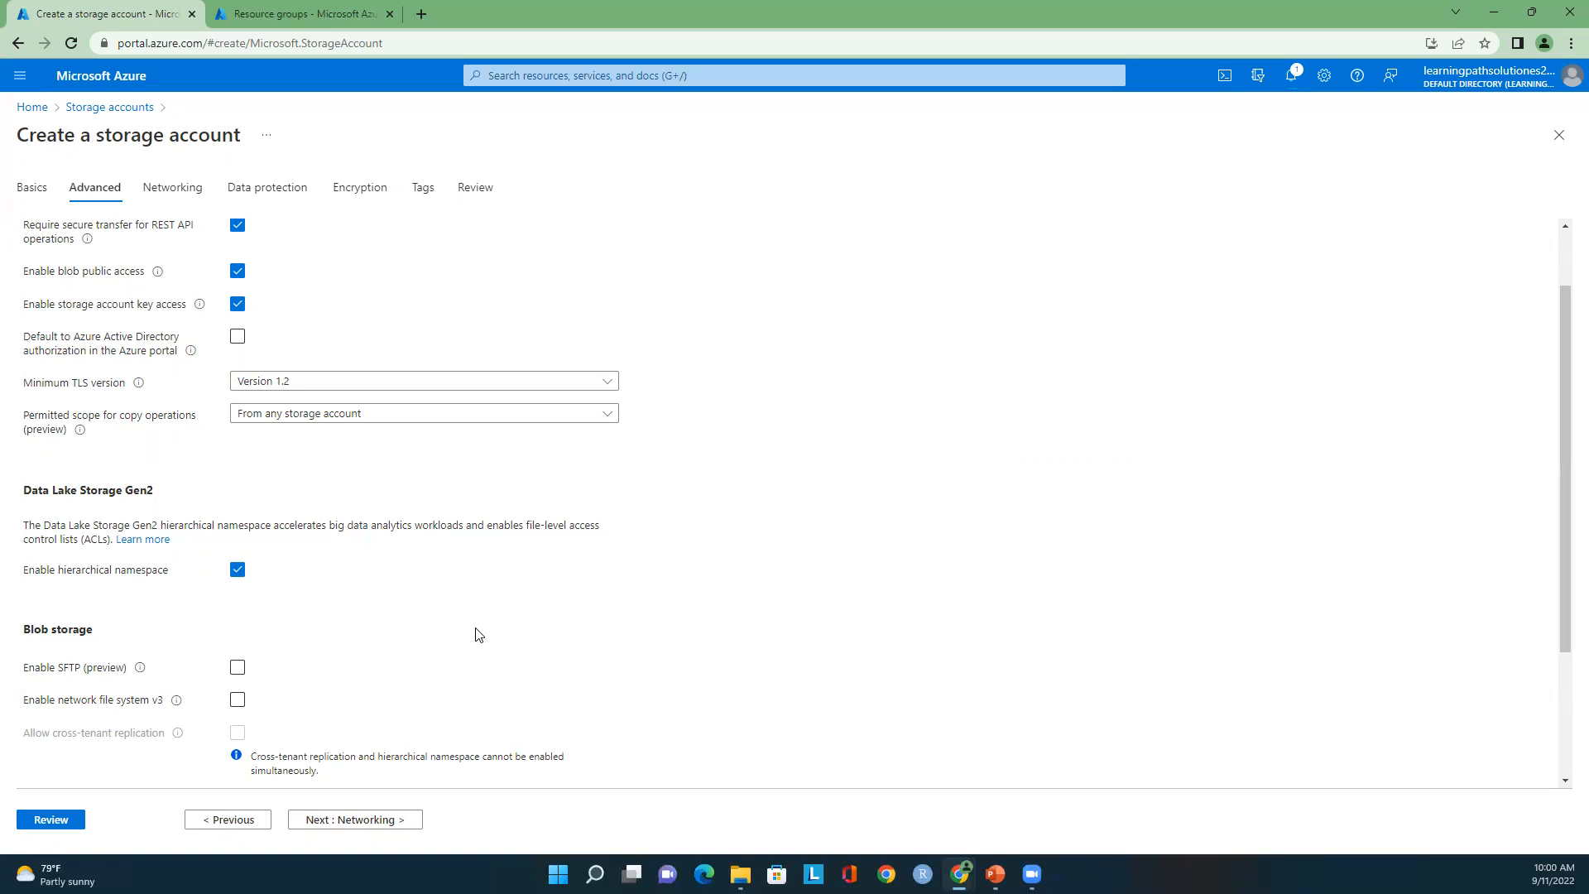
Step: Review the storage account's advanced settings, keep the default network access and routing, and continue to data protection
{"action": "scroll", "coordinate": [293, 662], "scroll_direction": "down", "scroll_amount": 1}
{"action": "scroll", "coordinate": [302, 672], "scroll_direction": "up", "scroll_amount": 2}
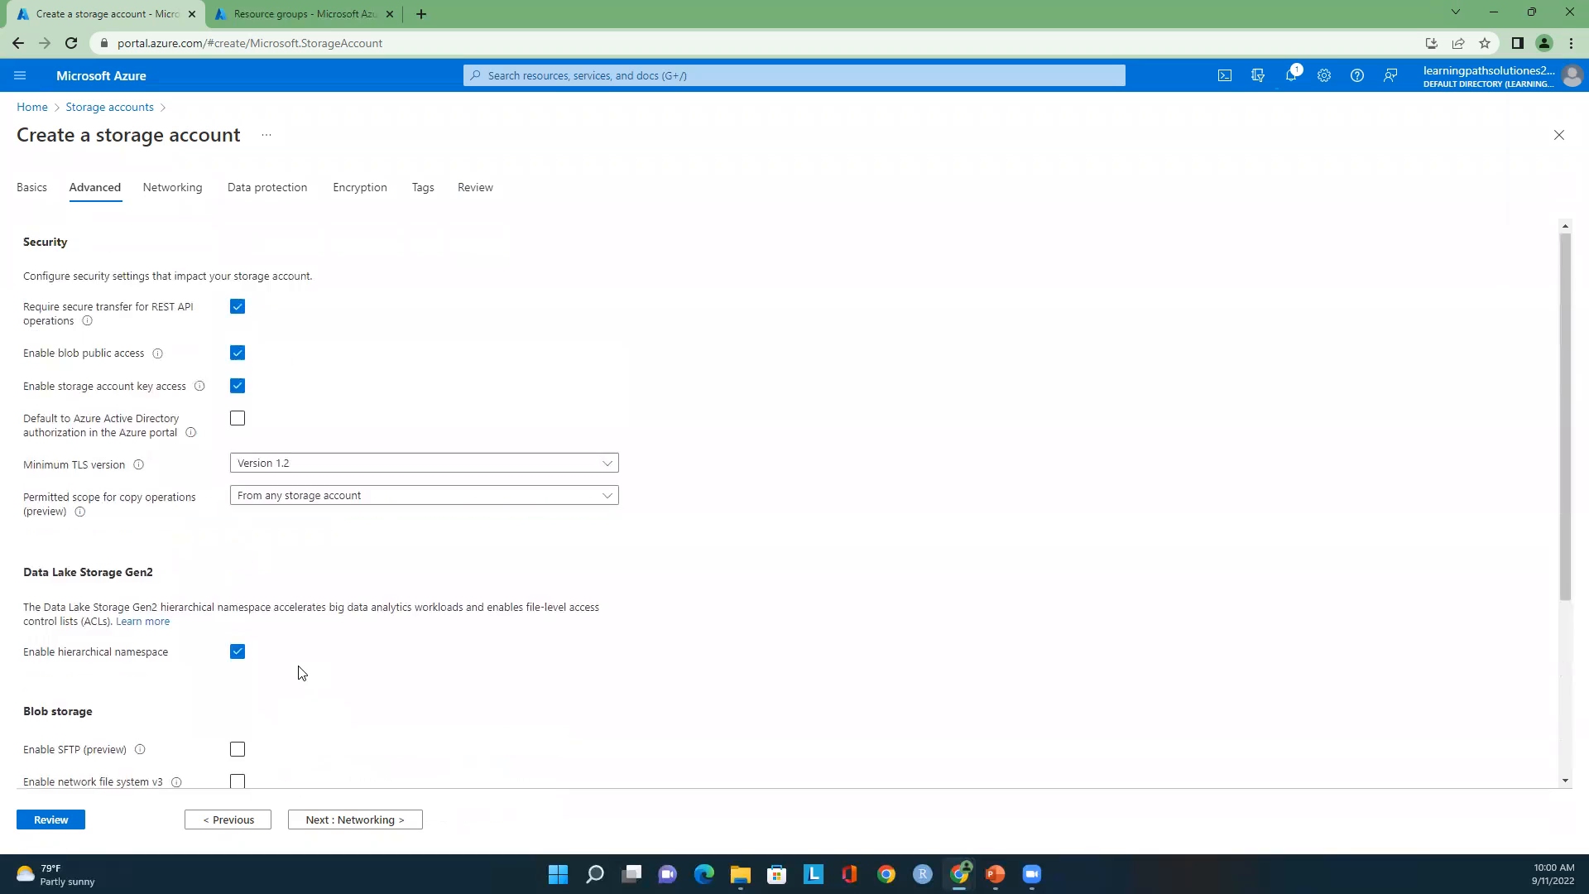
{"action": "scroll", "coordinate": [301, 673], "scroll_direction": "down", "scroll_amount": 3}
{"action": "scroll", "coordinate": [313, 686], "scroll_direction": "down", "scroll_amount": 1}
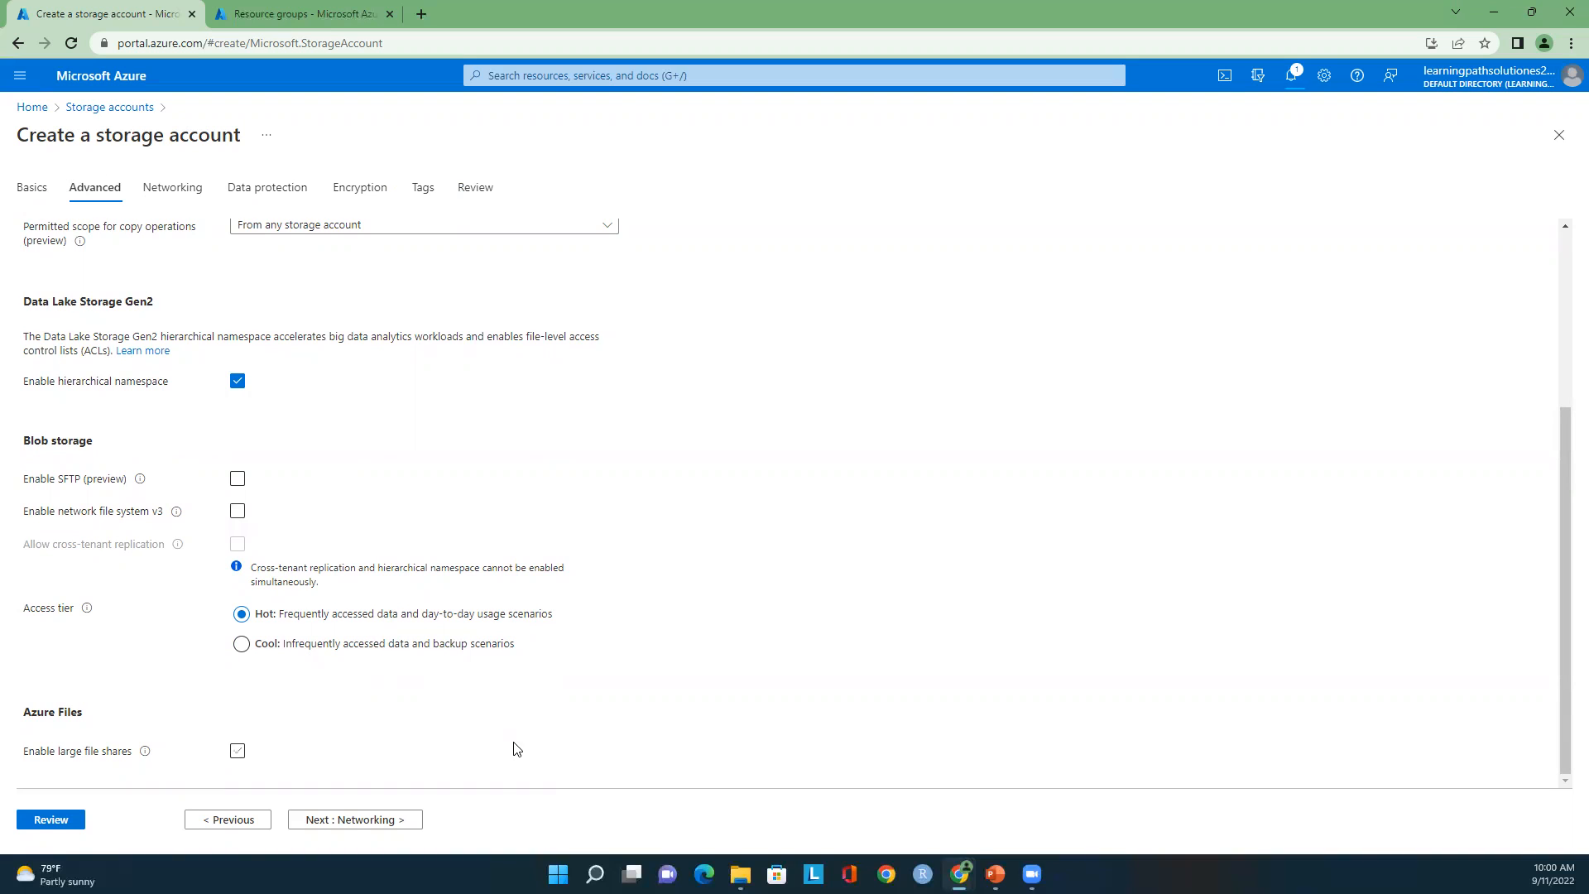
{"action": "left_click", "coordinate": [374, 821]}
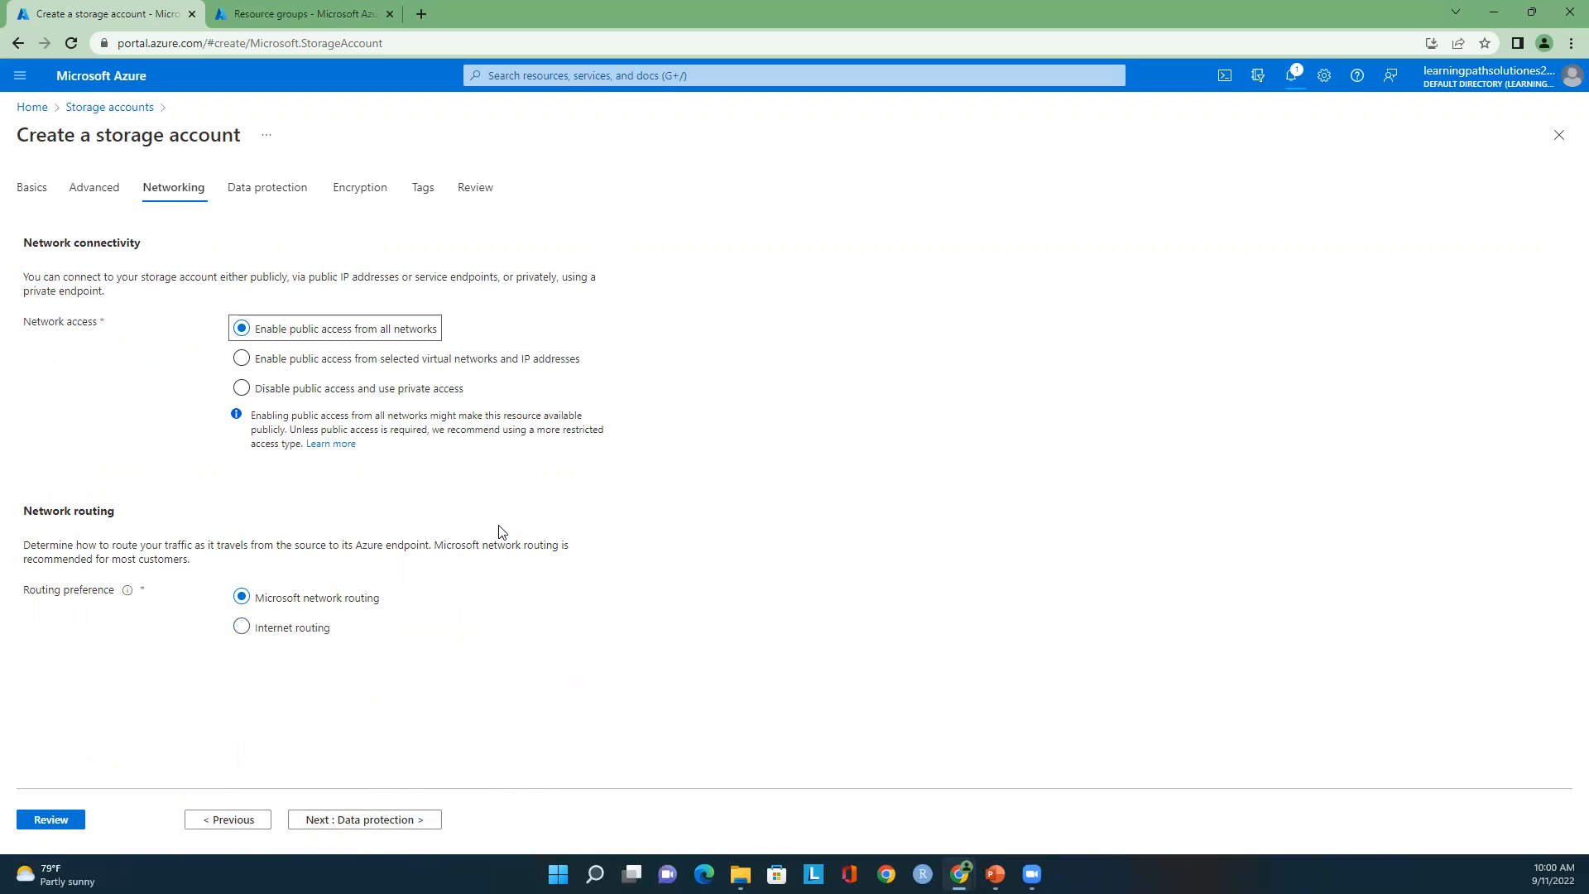
{"action": "left_click", "coordinate": [382, 819]}
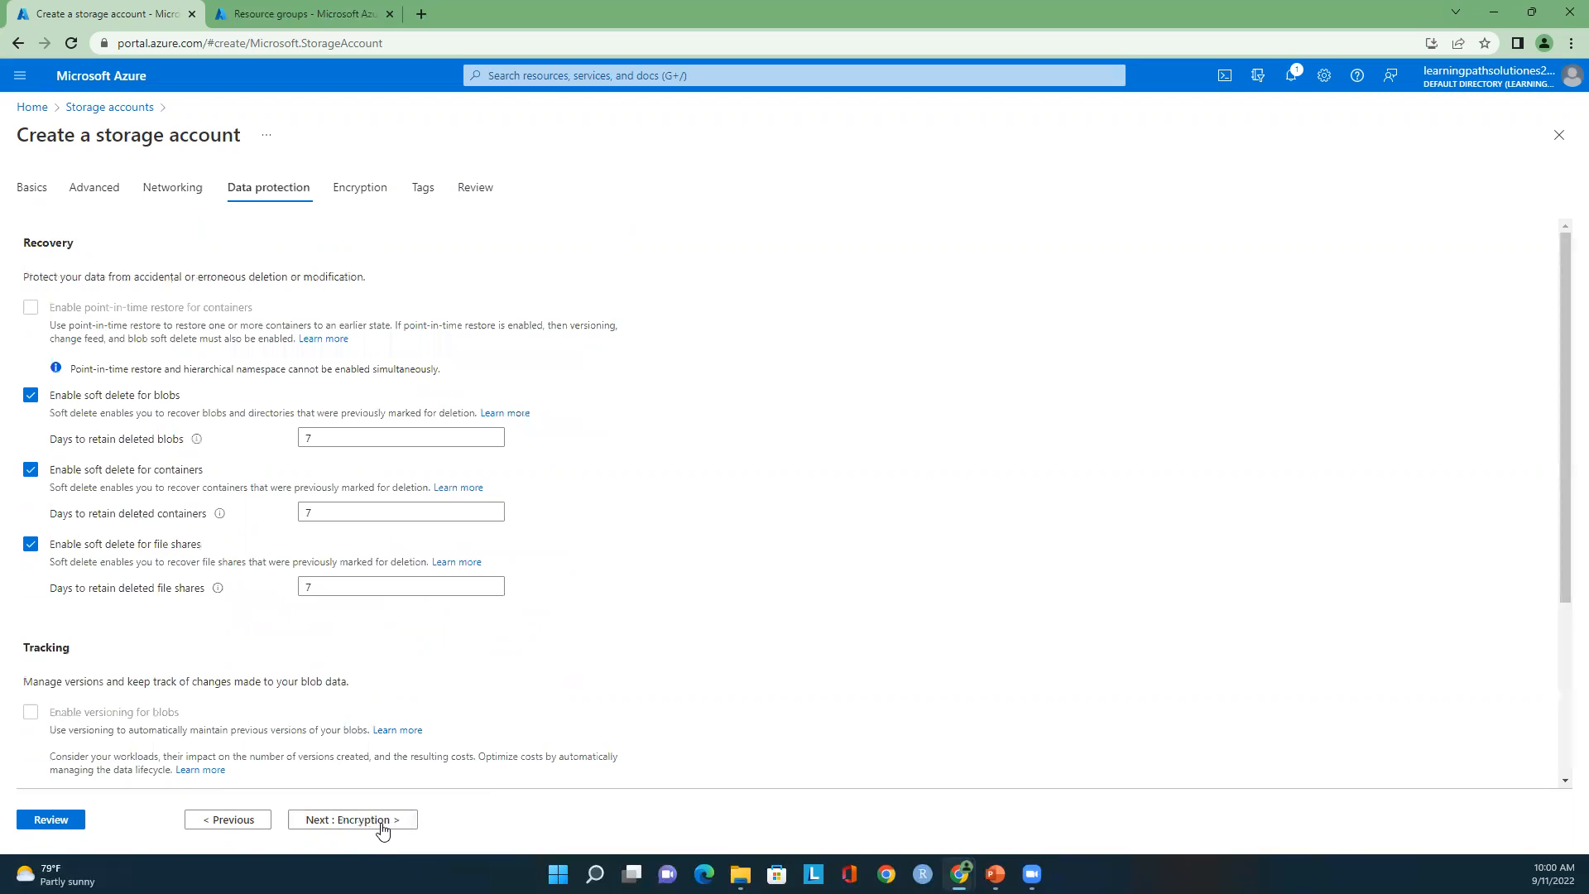
Step: Disable soft delete for blobs, containers and file shares in the storage account's data protection settings
{"action": "left_click", "coordinate": [31, 394]}
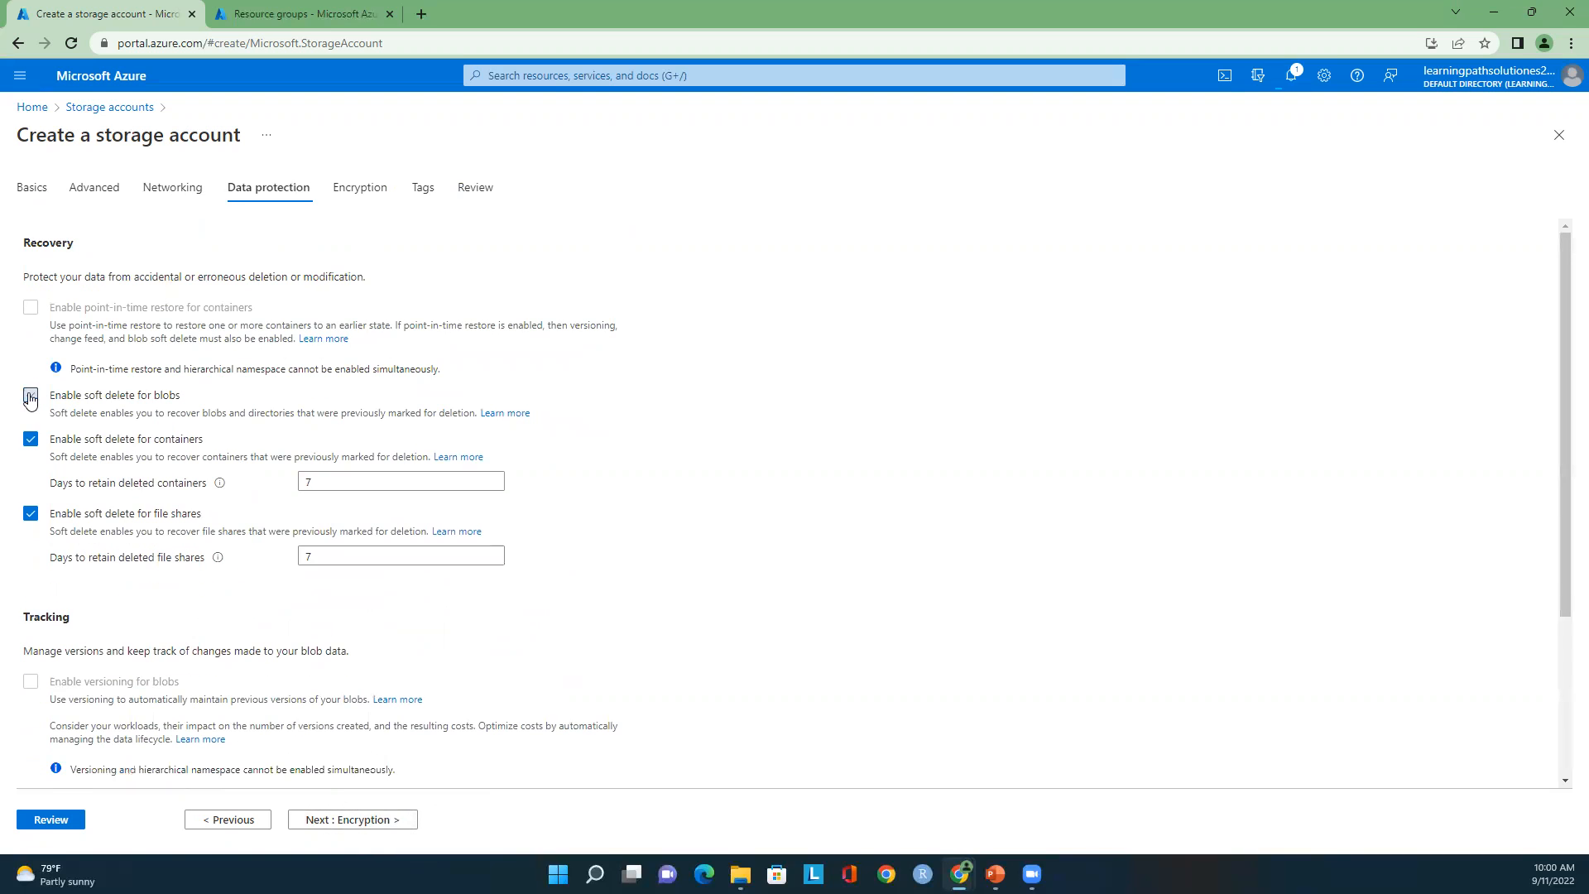
{"action": "left_click", "coordinate": [31, 438]}
{"action": "left_click", "coordinate": [30, 482]}
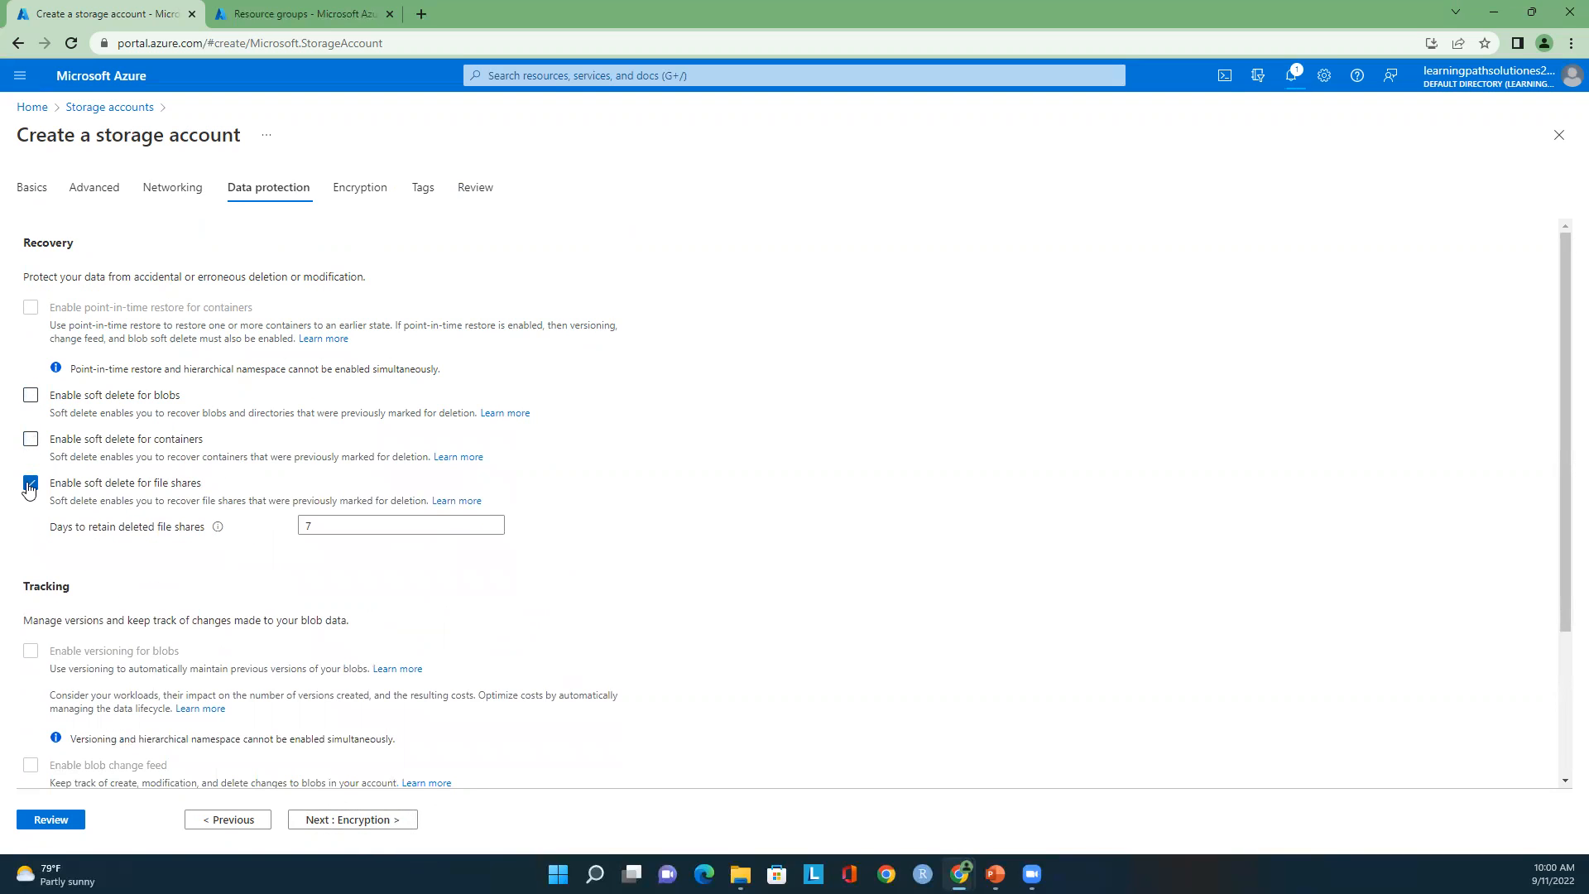
{"action": "scroll", "coordinate": [626, 589], "scroll_direction": "down", "scroll_amount": 2}
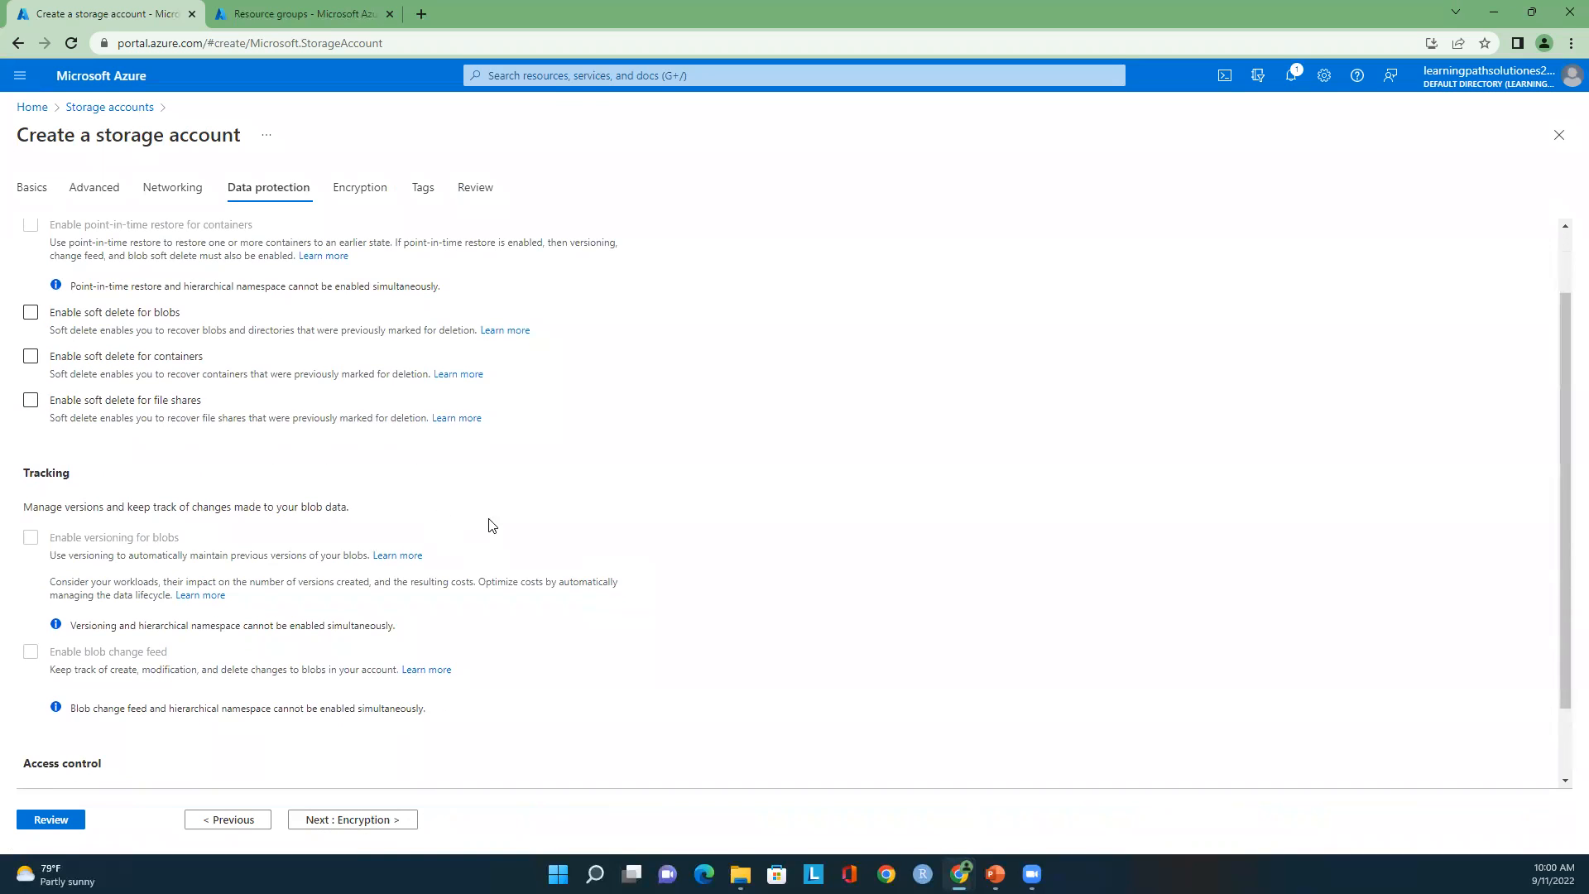
{"action": "scroll", "coordinate": [532, 585], "scroll_direction": "up", "scroll_amount": 2}
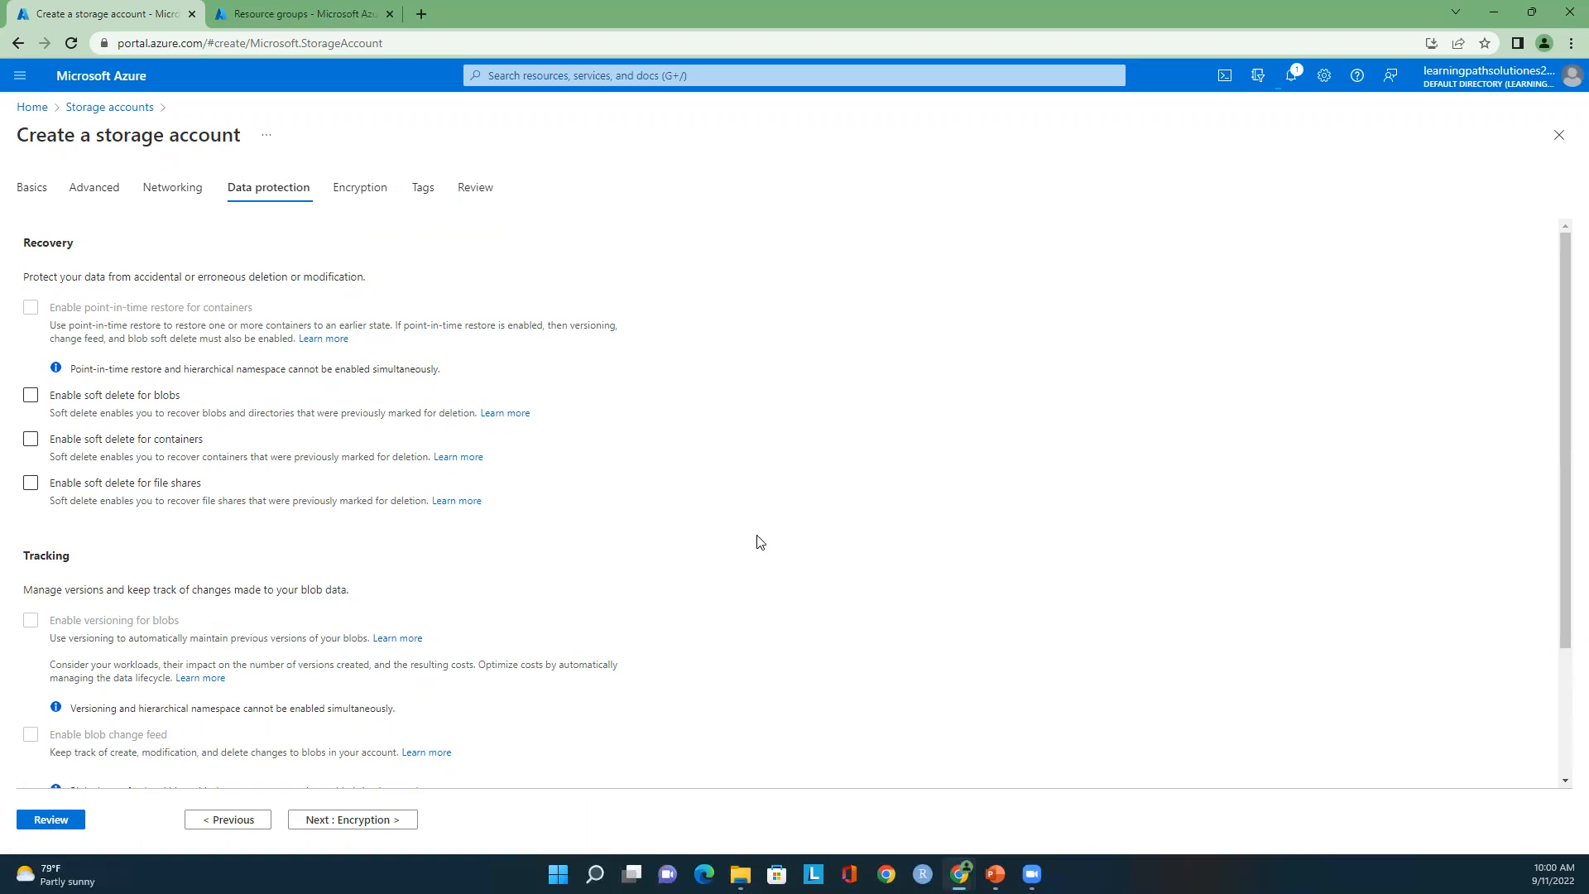
Step: Keep the default encryption and tag settings, review the storage account's configuration summary, and create the account
{"action": "left_click", "coordinate": [365, 821]}
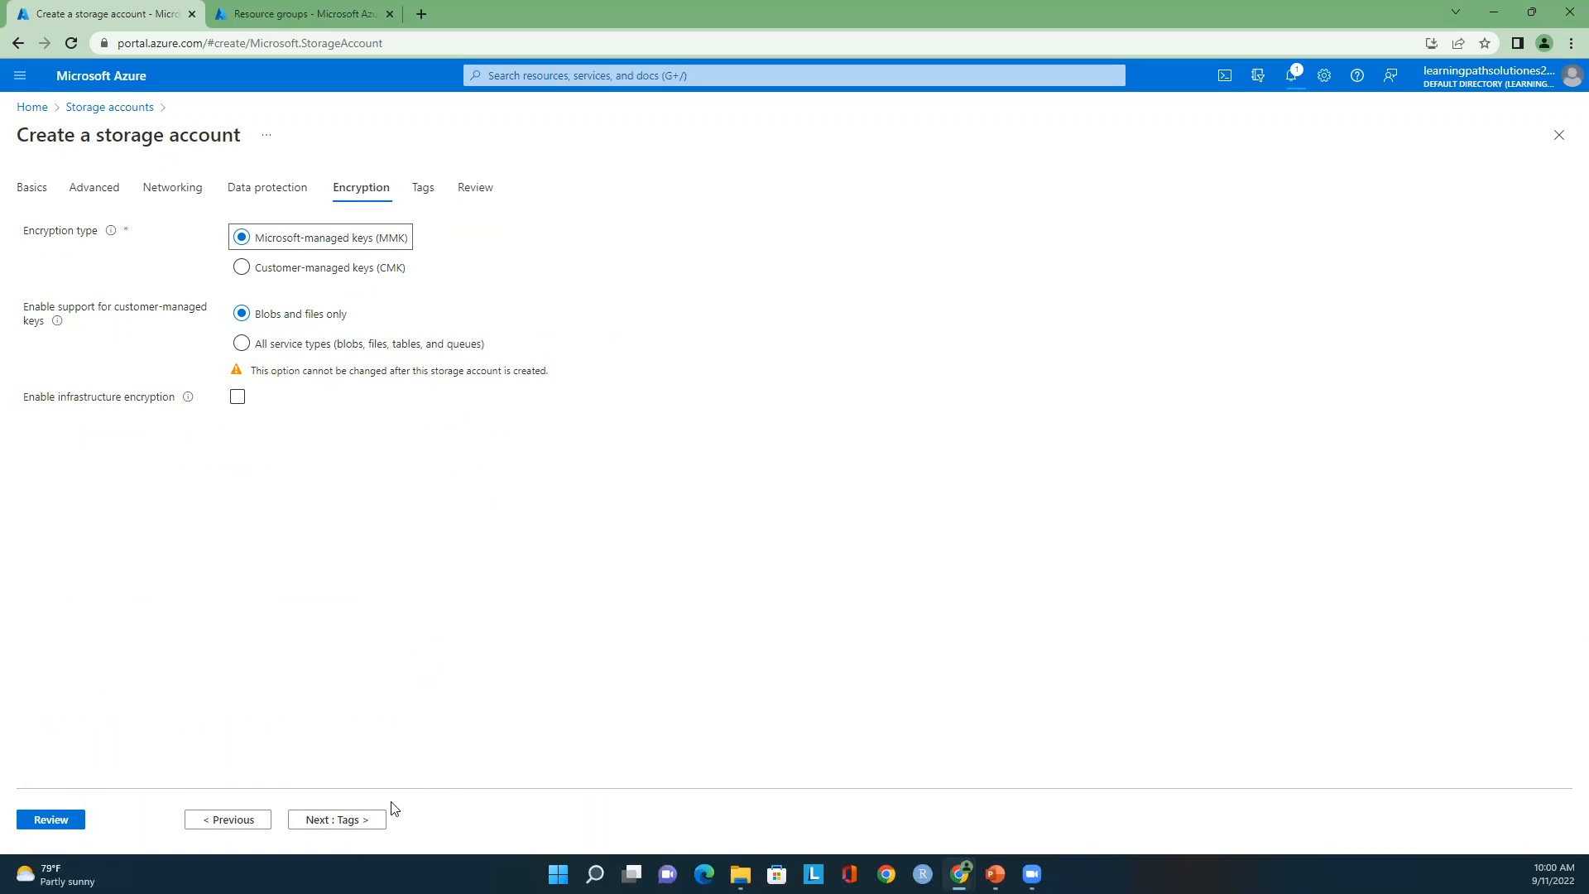
{"action": "left_click", "coordinate": [338, 822]}
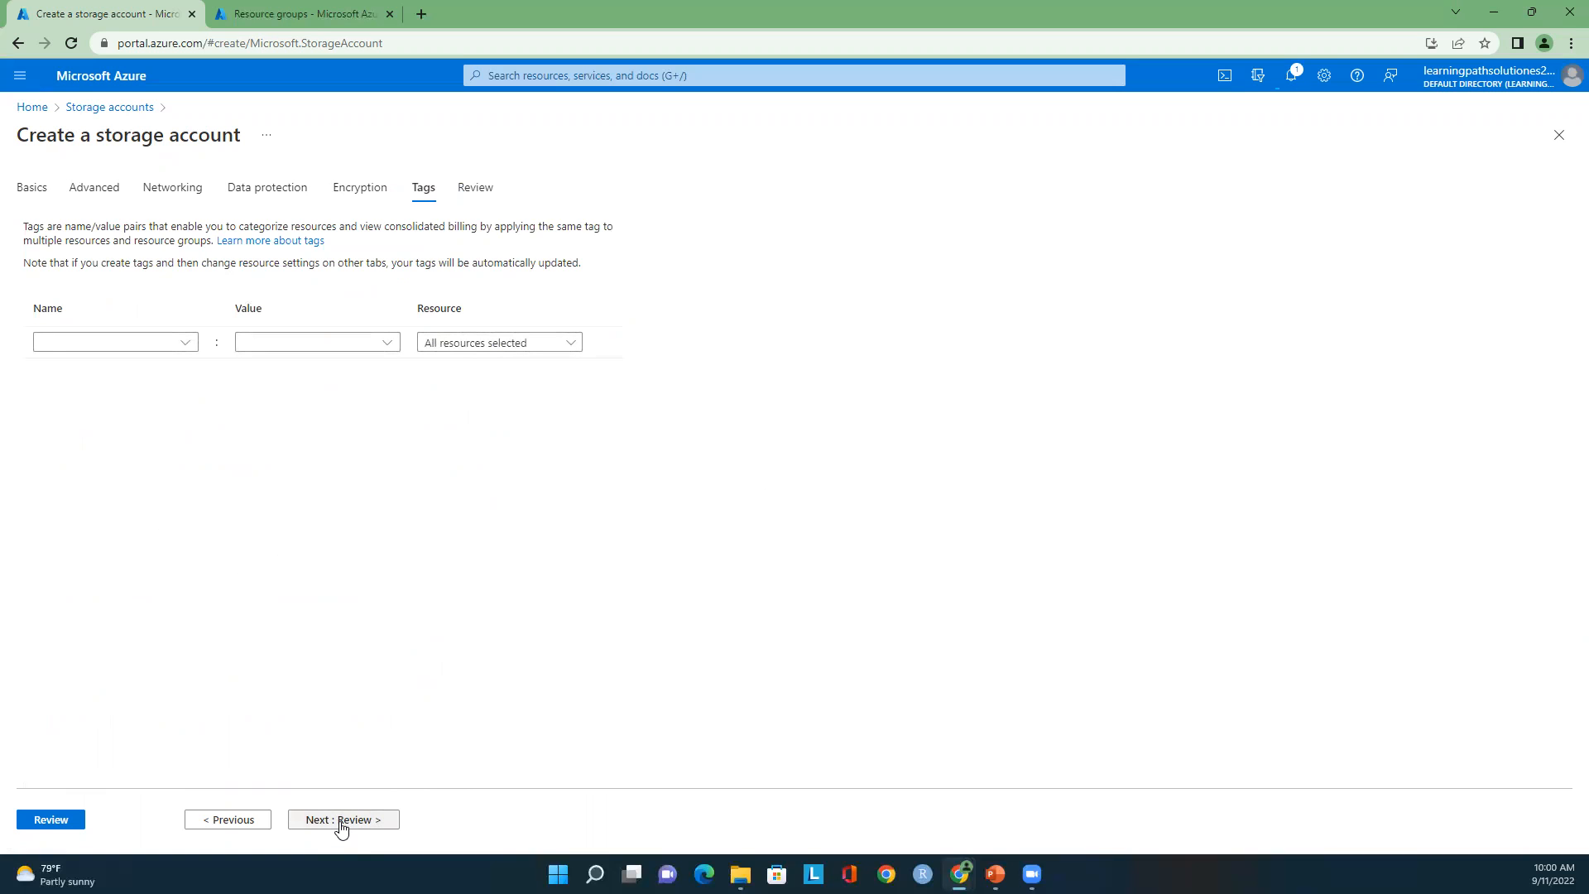
{"action": "left_click", "coordinate": [340, 821]}
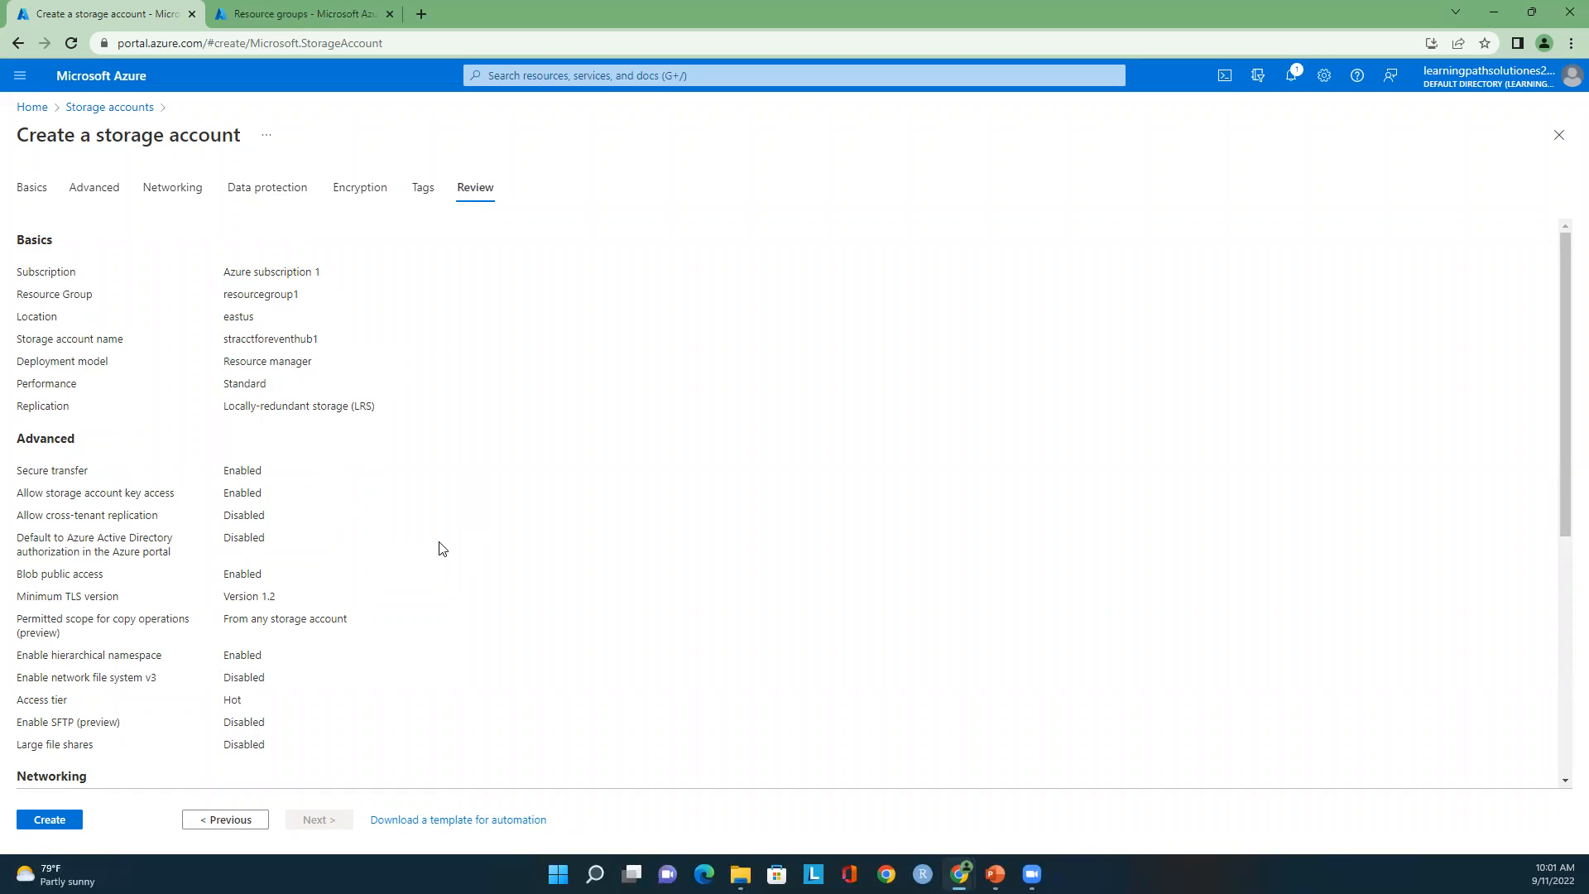
{"action": "scroll", "coordinate": [439, 537], "scroll_direction": "down", "scroll_amount": 3}
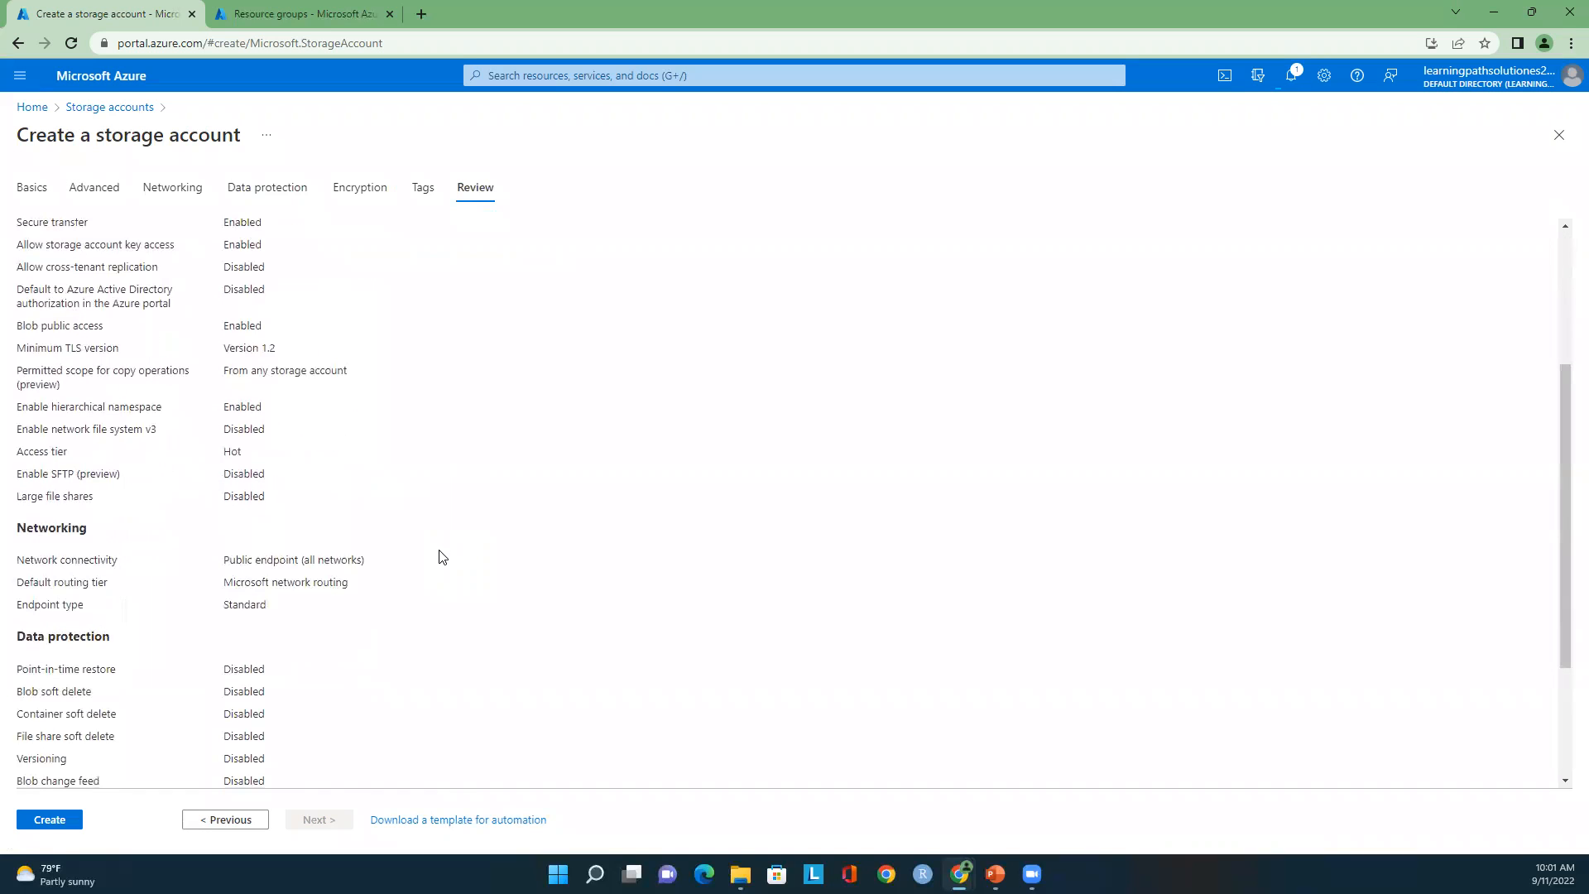
{"action": "scroll", "coordinate": [458, 629], "scroll_direction": "down", "scroll_amount": 1}
{"action": "scroll", "coordinate": [458, 631], "scroll_direction": "down", "scroll_amount": 2}
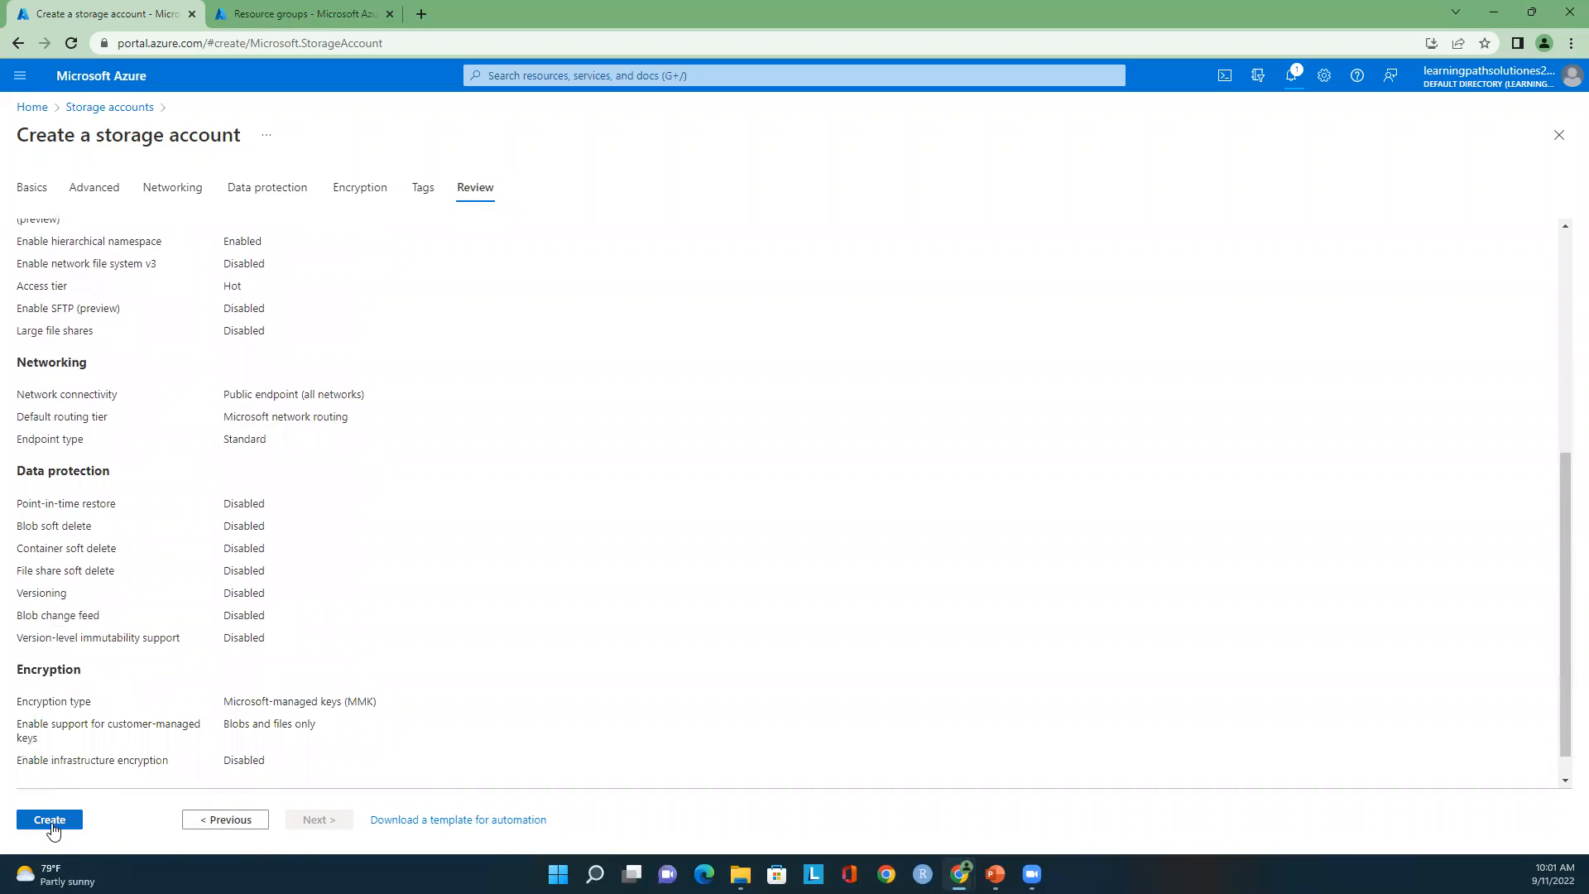
{"action": "left_click", "coordinate": [58, 820]}
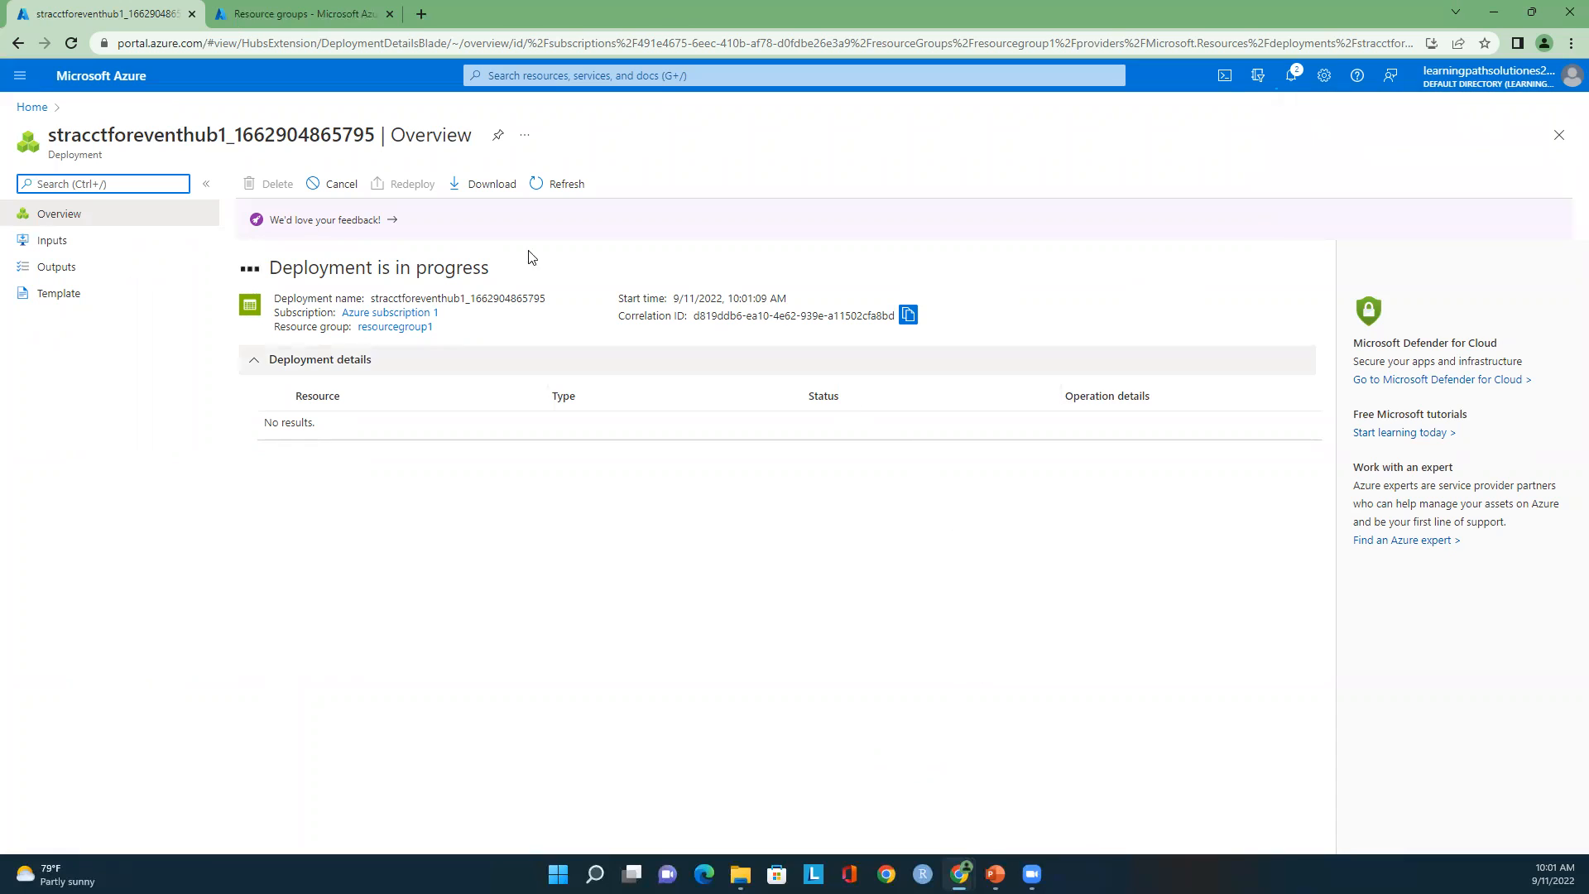
Step: Return to the portal home page and open resourcegroup1 from the list of resource groups
{"action": "left_click", "coordinate": [34, 110]}
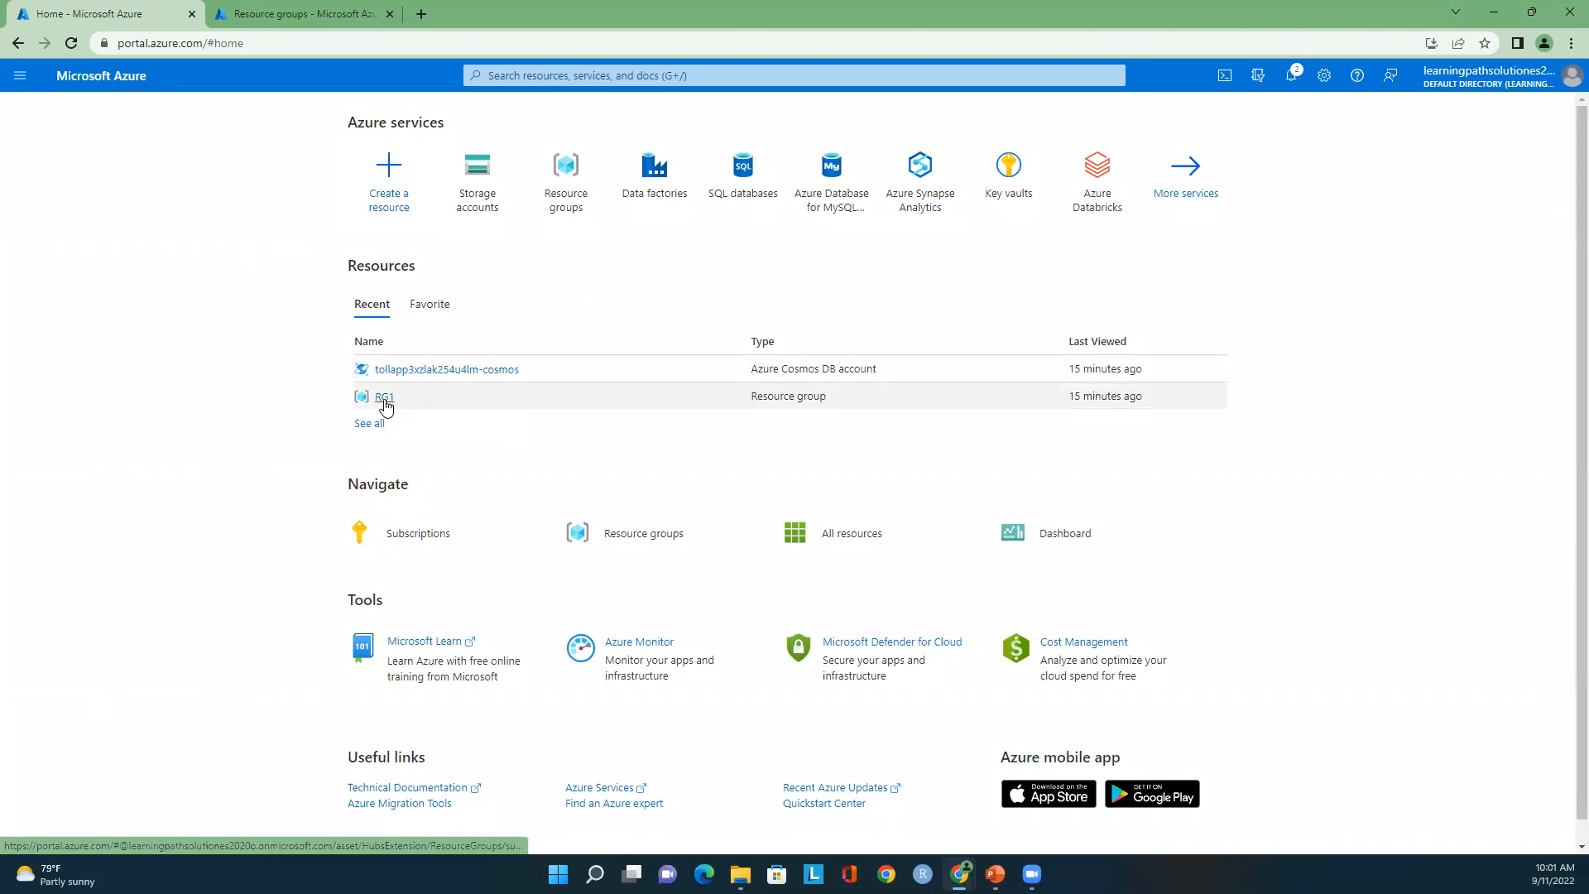
{"action": "left_click", "coordinate": [557, 185]}
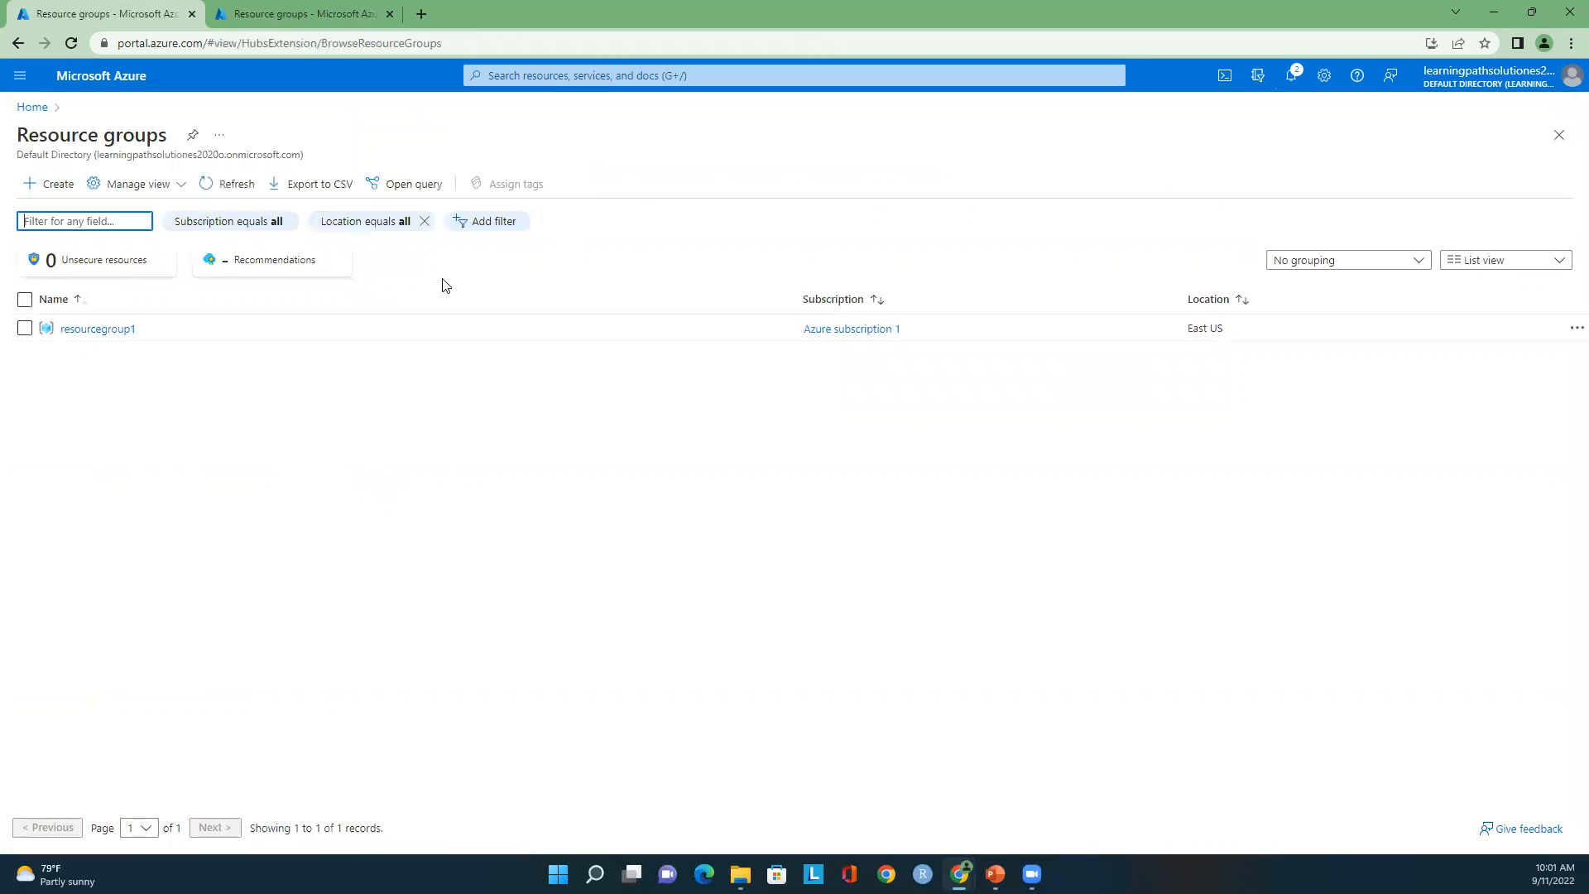
{"action": "left_click", "coordinate": [114, 329]}
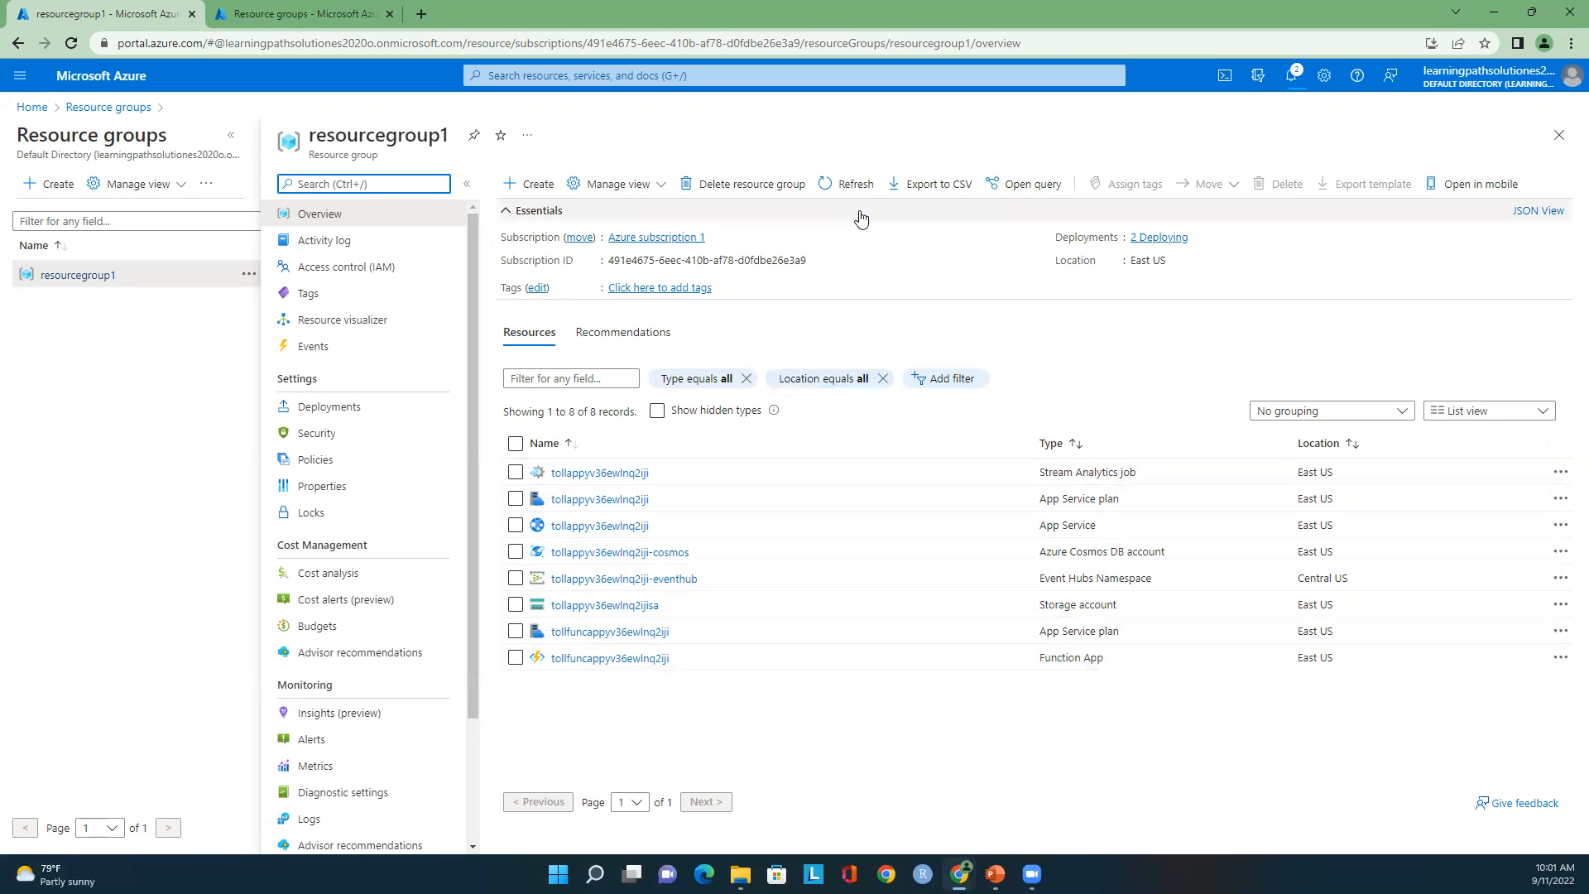
Step: Refresh resourcegroup1's resource list several times to check for the new storage account, dismissing the deployment notification
{"action": "left_click", "coordinate": [851, 186]}
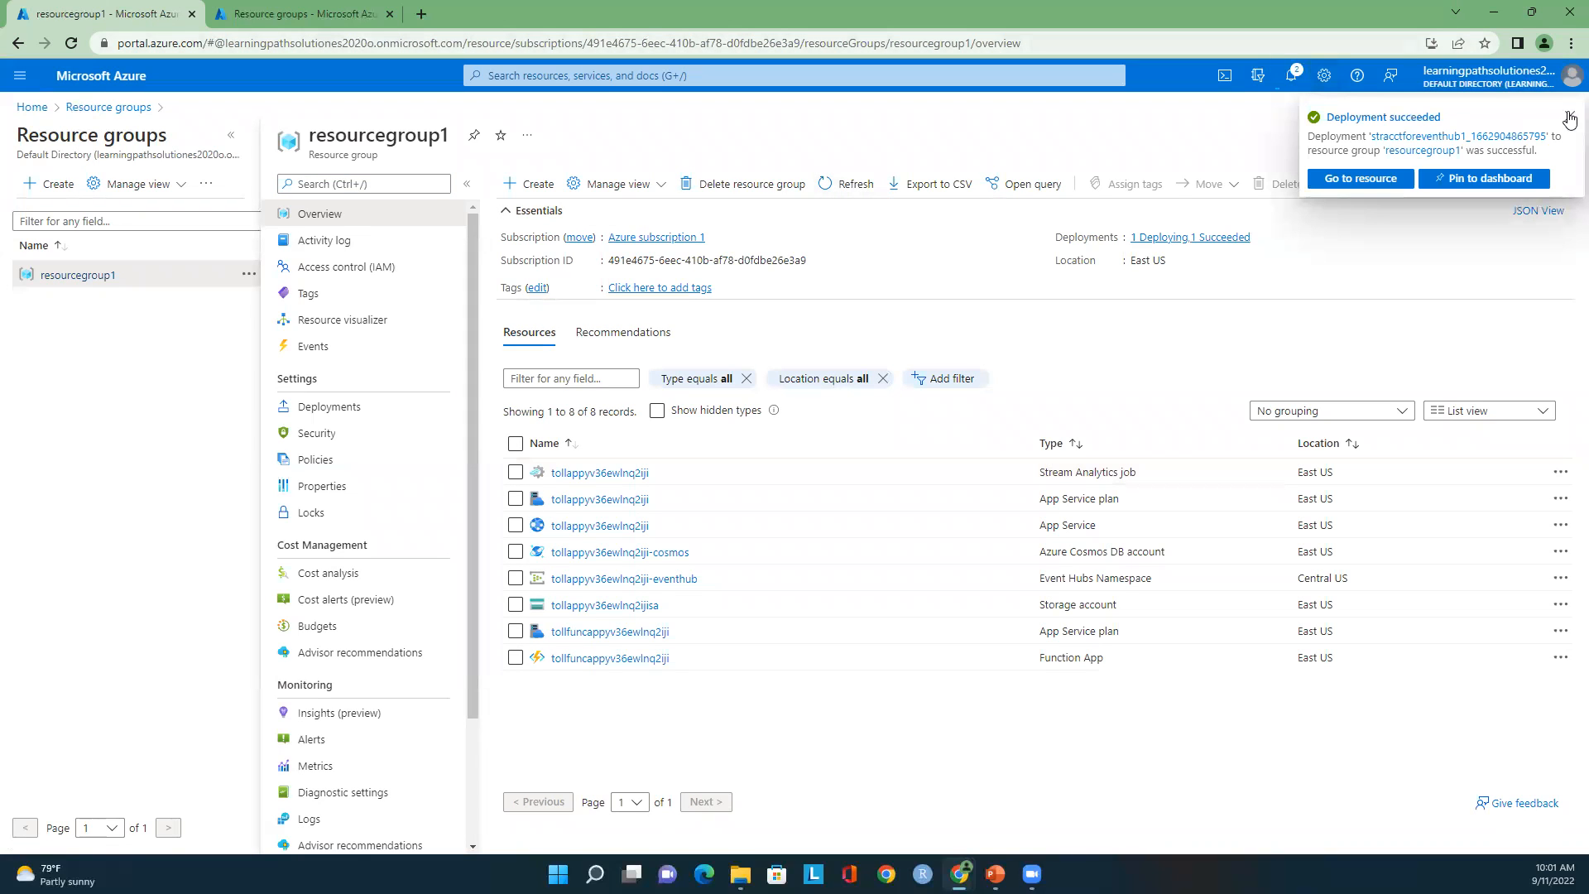
{"action": "left_click", "coordinate": [1569, 118]}
{"action": "left_click", "coordinate": [858, 186]}
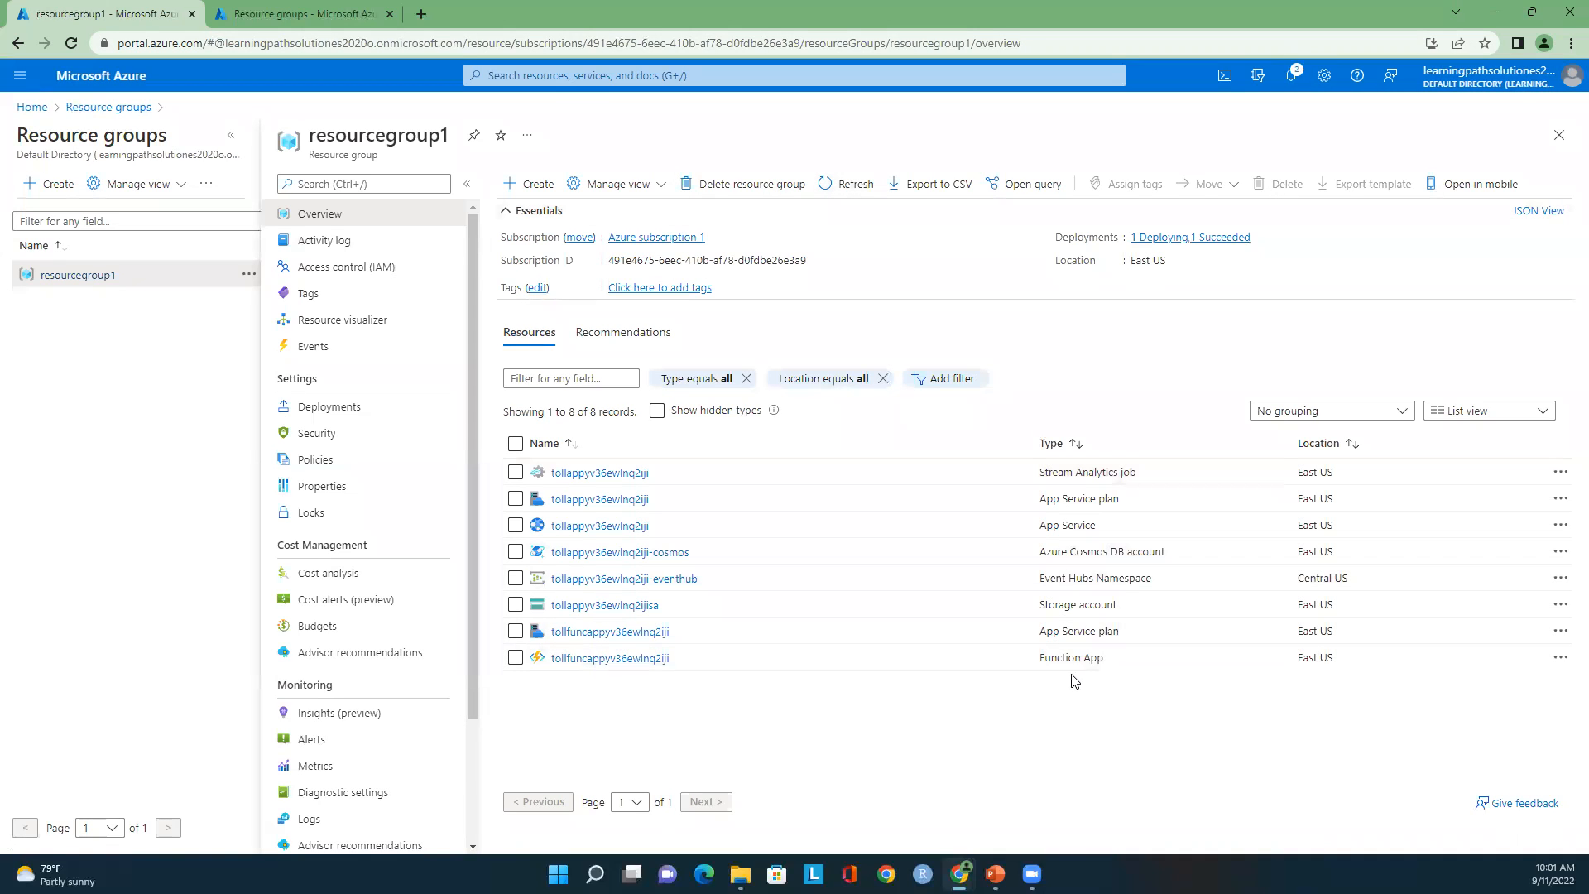
{"action": "left_click", "coordinate": [860, 185]}
{"action": "left_click", "coordinate": [861, 186]}
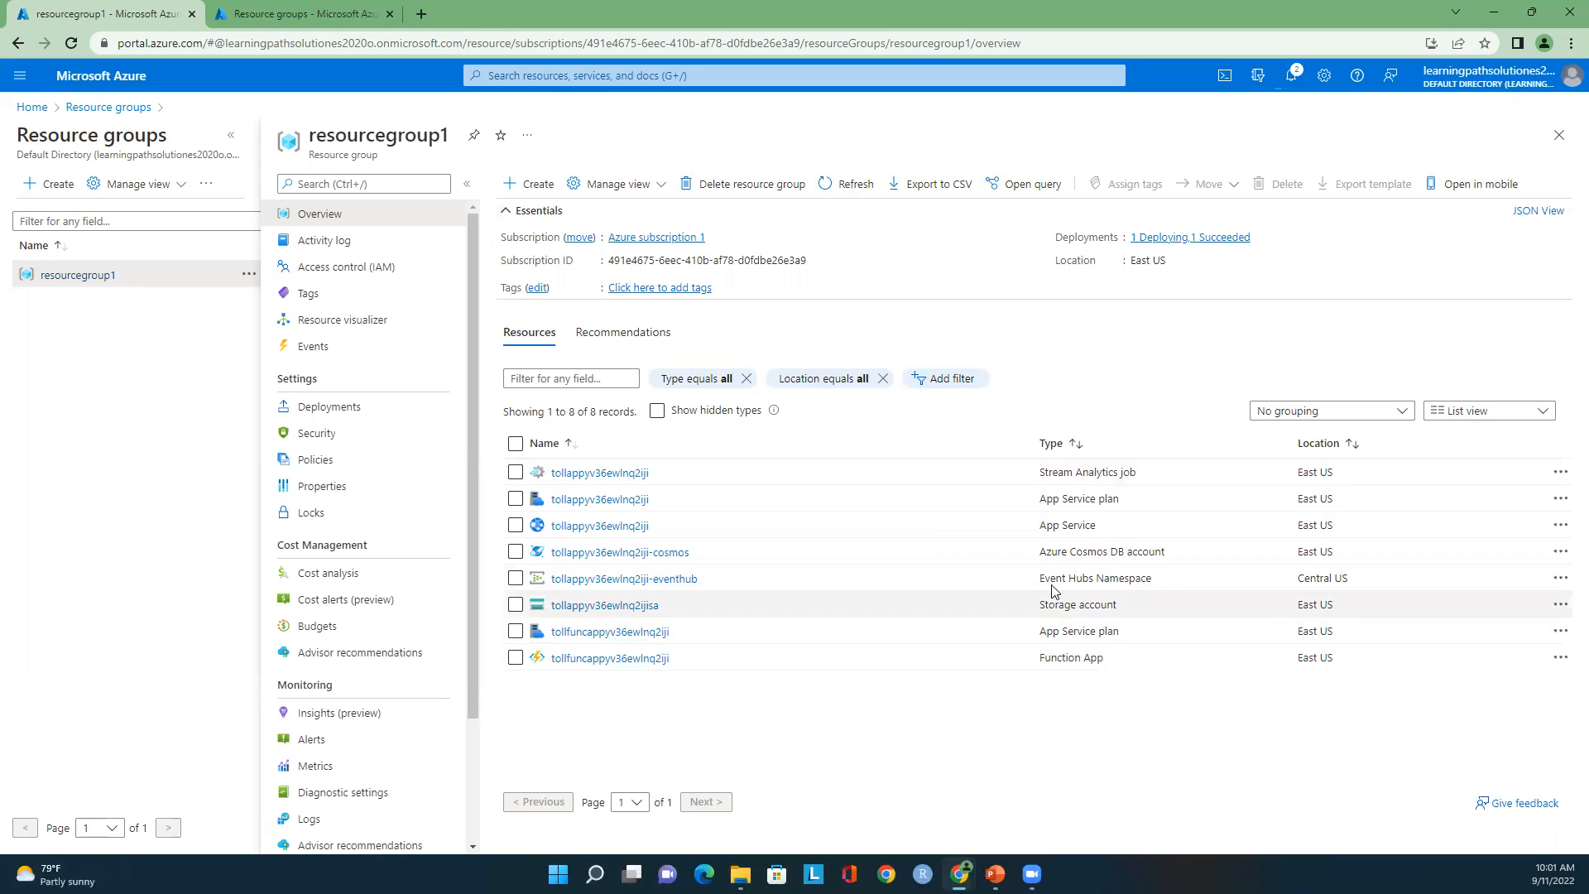
Step: Open the entrystream event hub in the tollappyv36ewlnq2iji-eventhub namespace and display its data processing scenarios
{"action": "left_click", "coordinate": [667, 581]}
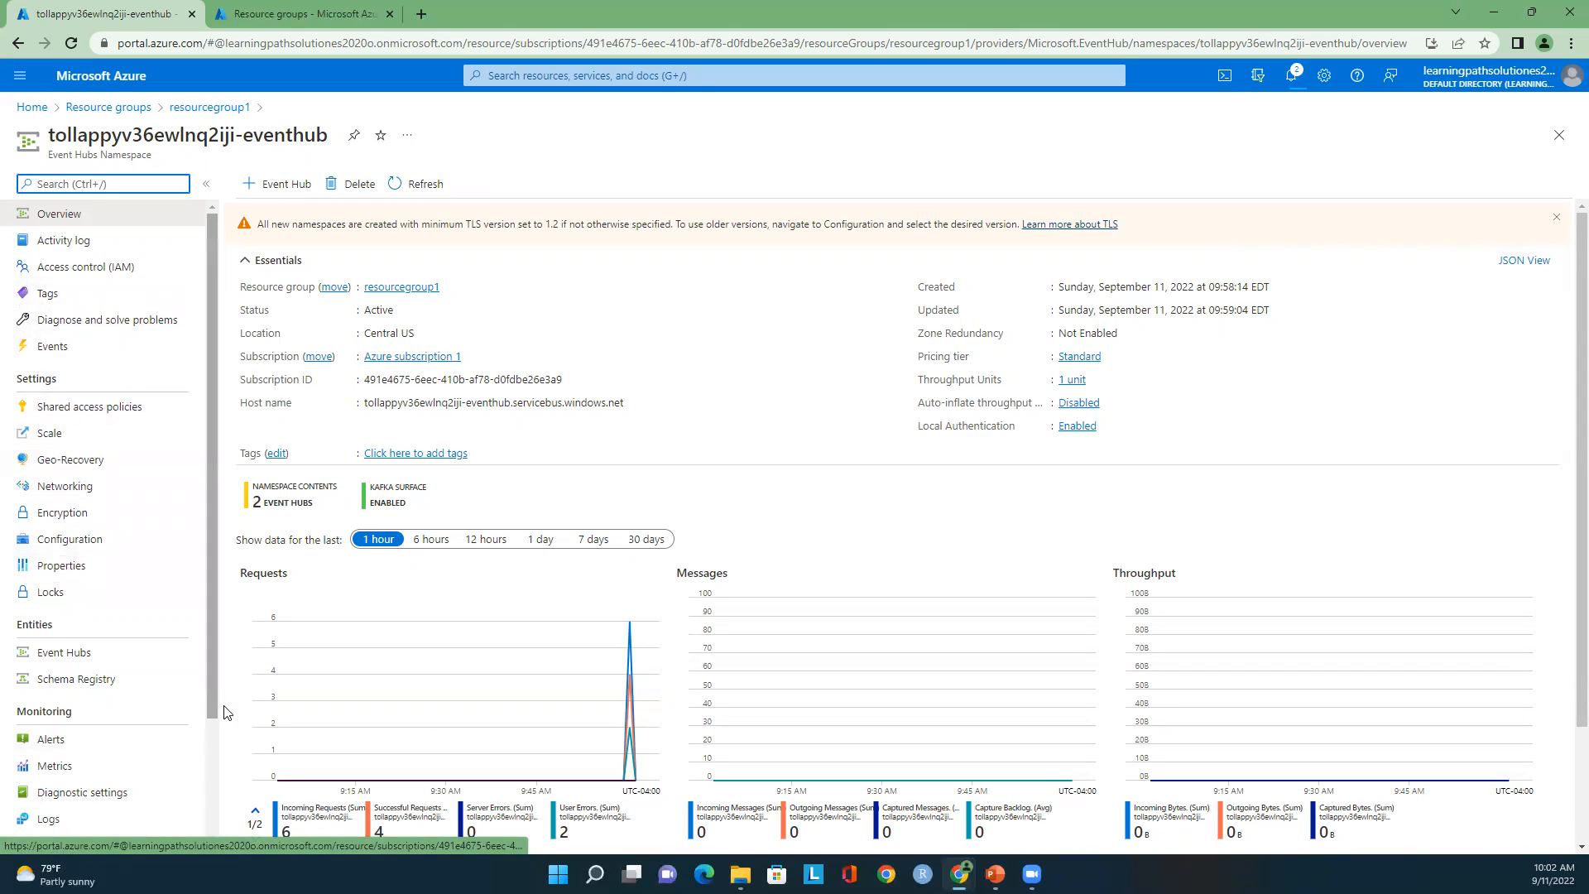
{"action": "left_click", "coordinate": [63, 662]}
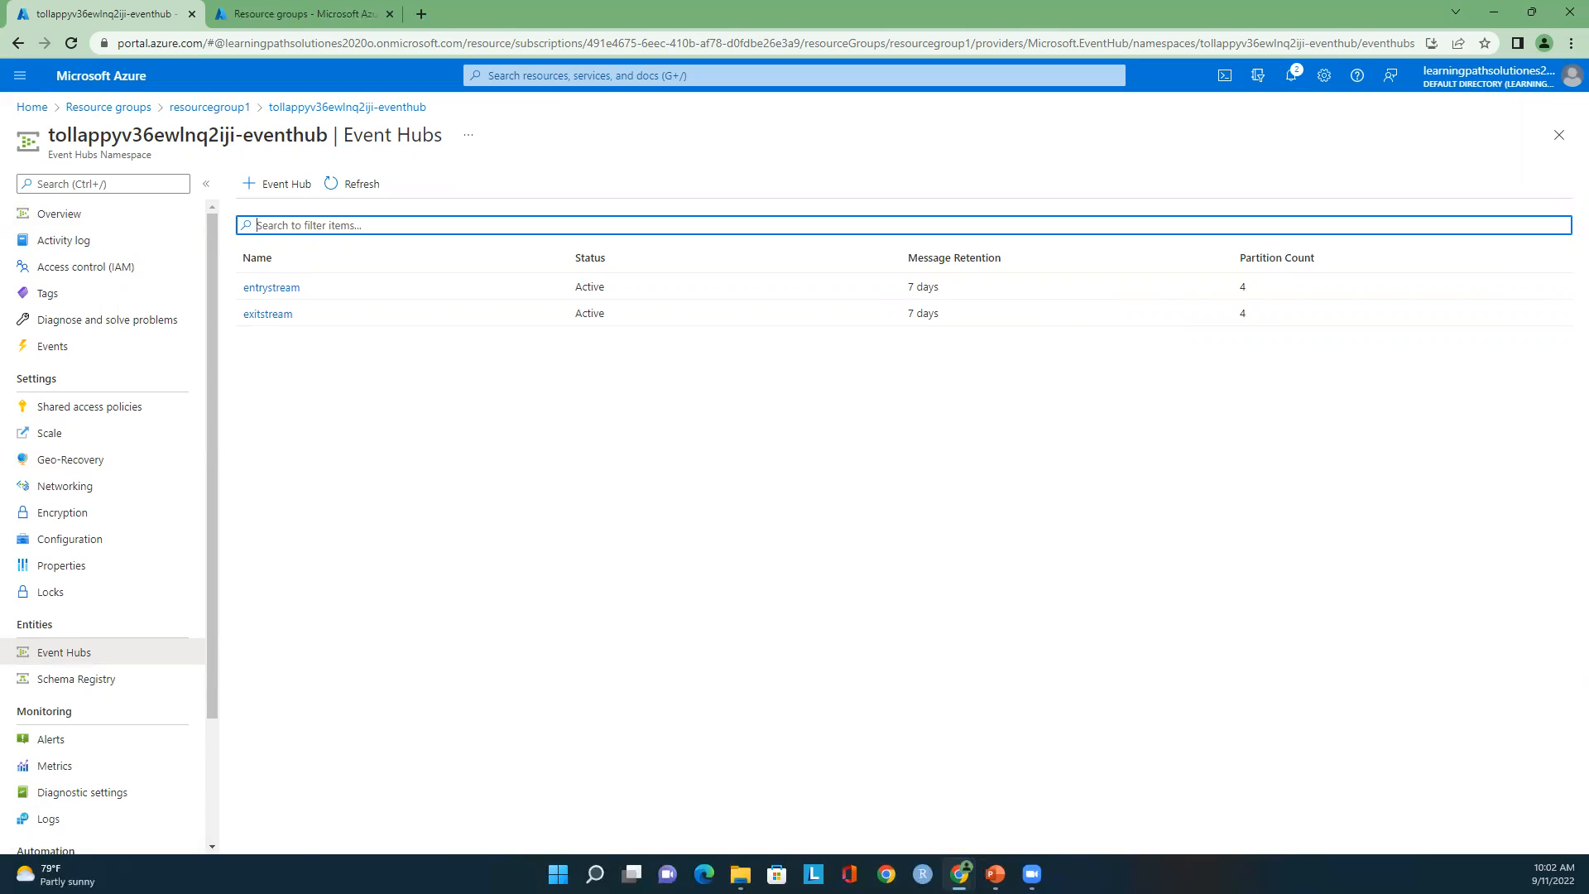
{"action": "left_click", "coordinate": [284, 291]}
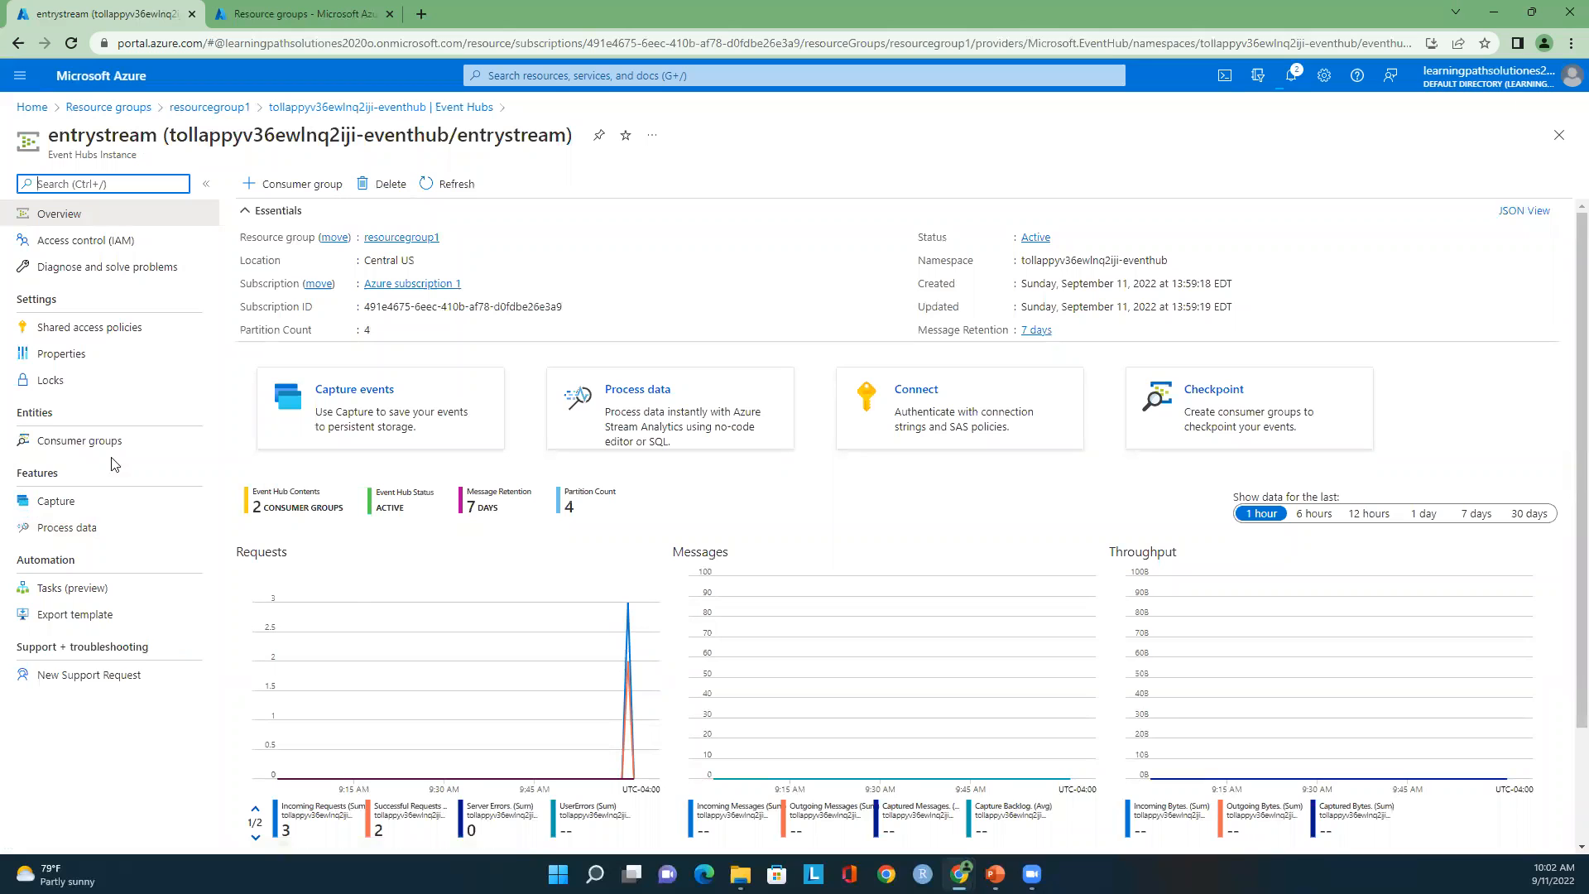
{"action": "left_click", "coordinate": [83, 527]}
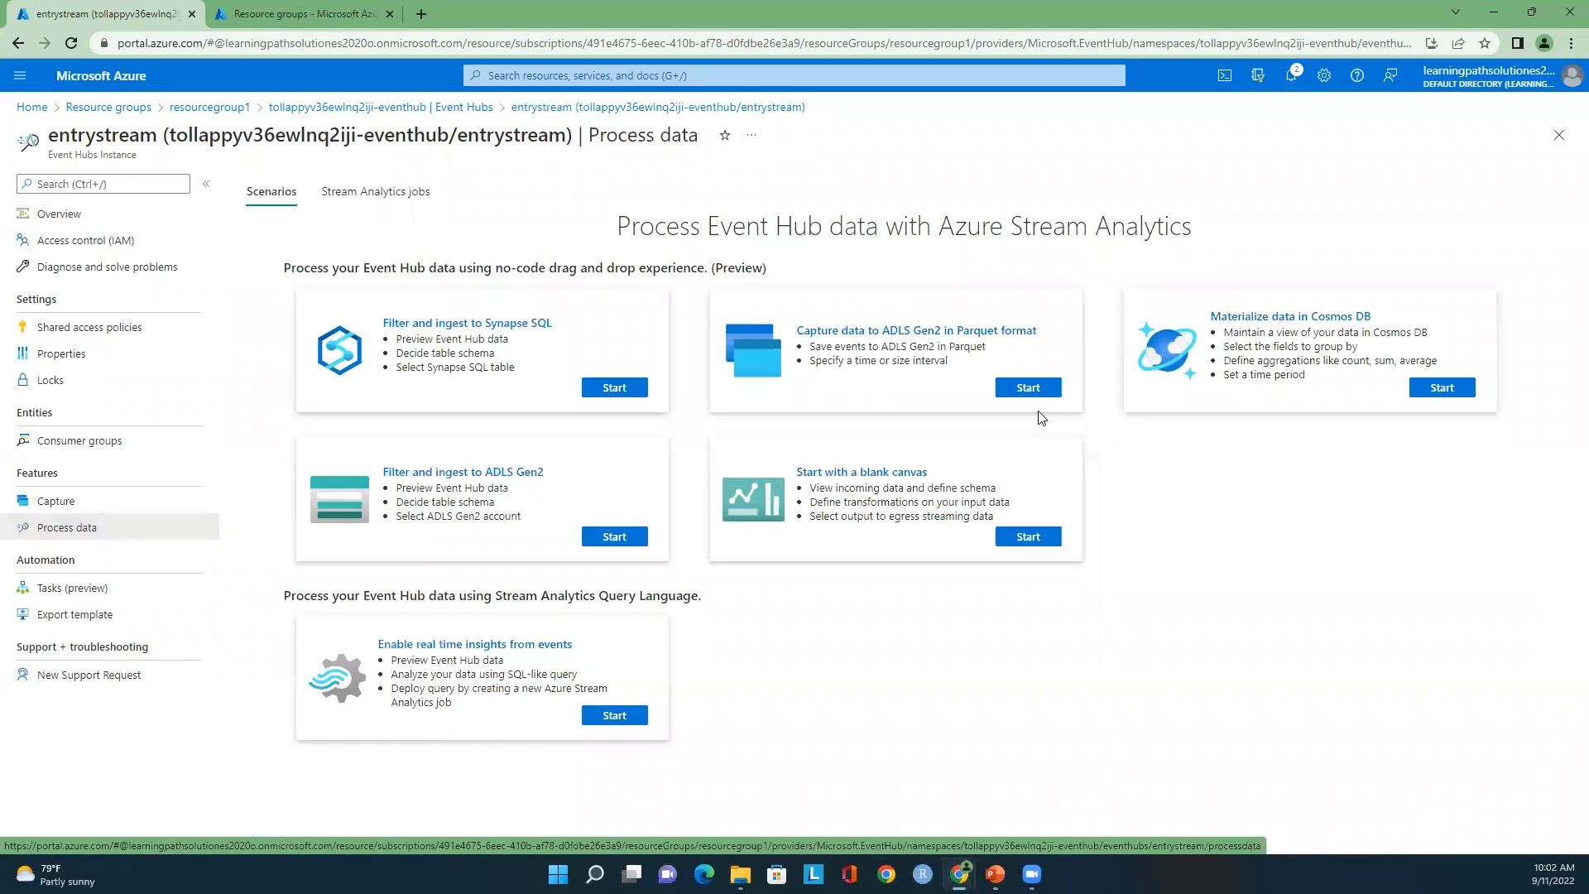
Step: Create a Stream Analytics job named parquetformat from the scenario that captures data to ADLS Gen2 in Parquet format
{"action": "left_click", "coordinate": [1028, 389]}
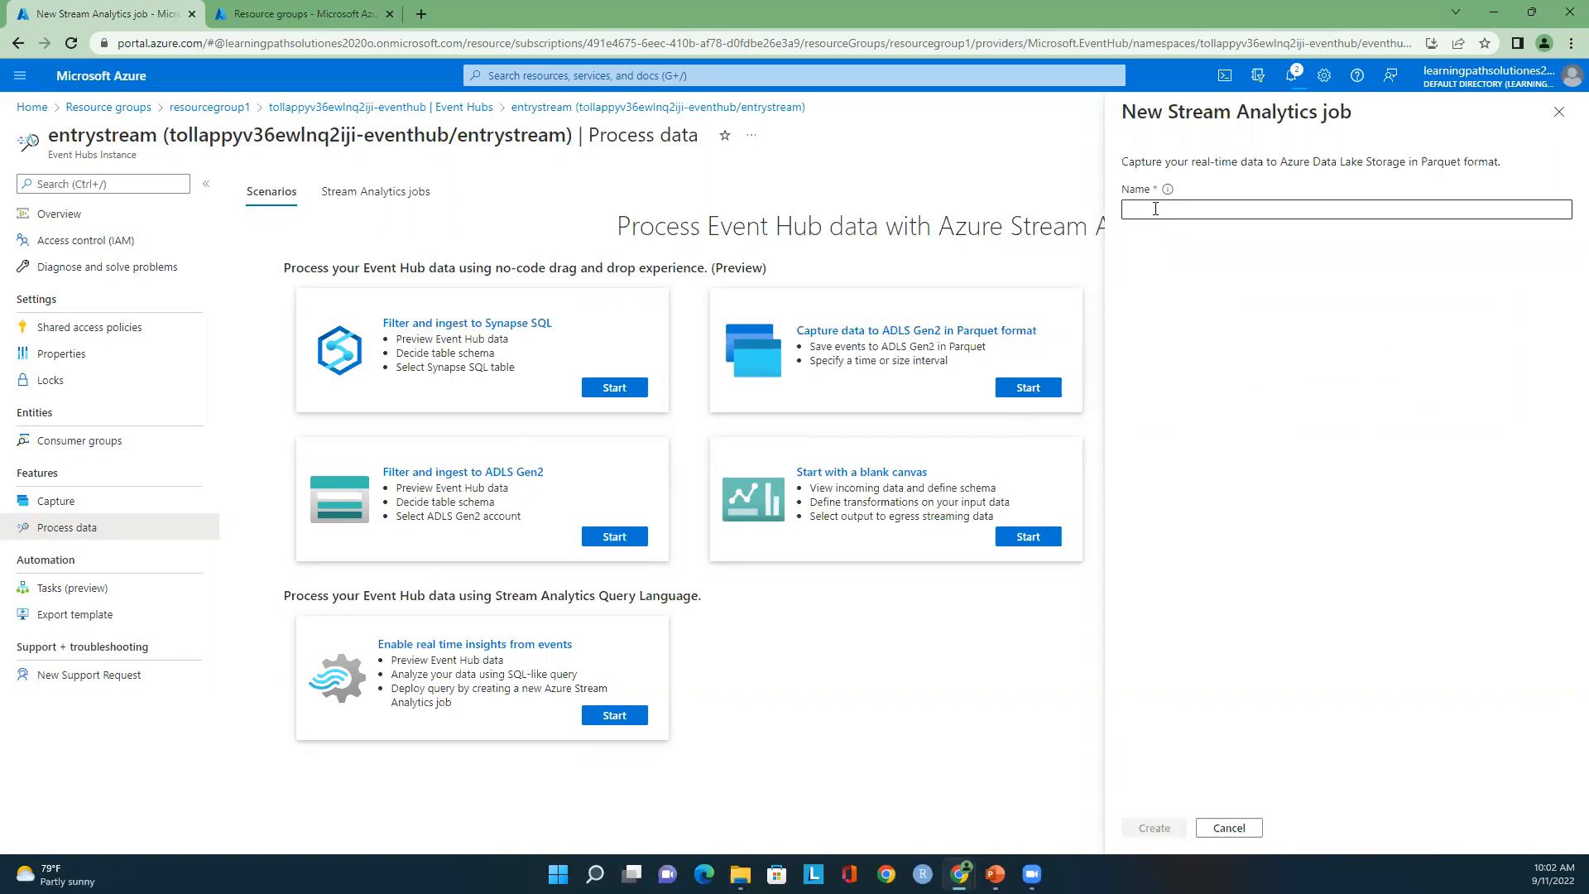
{"action": "left_click", "coordinate": [1153, 210]}
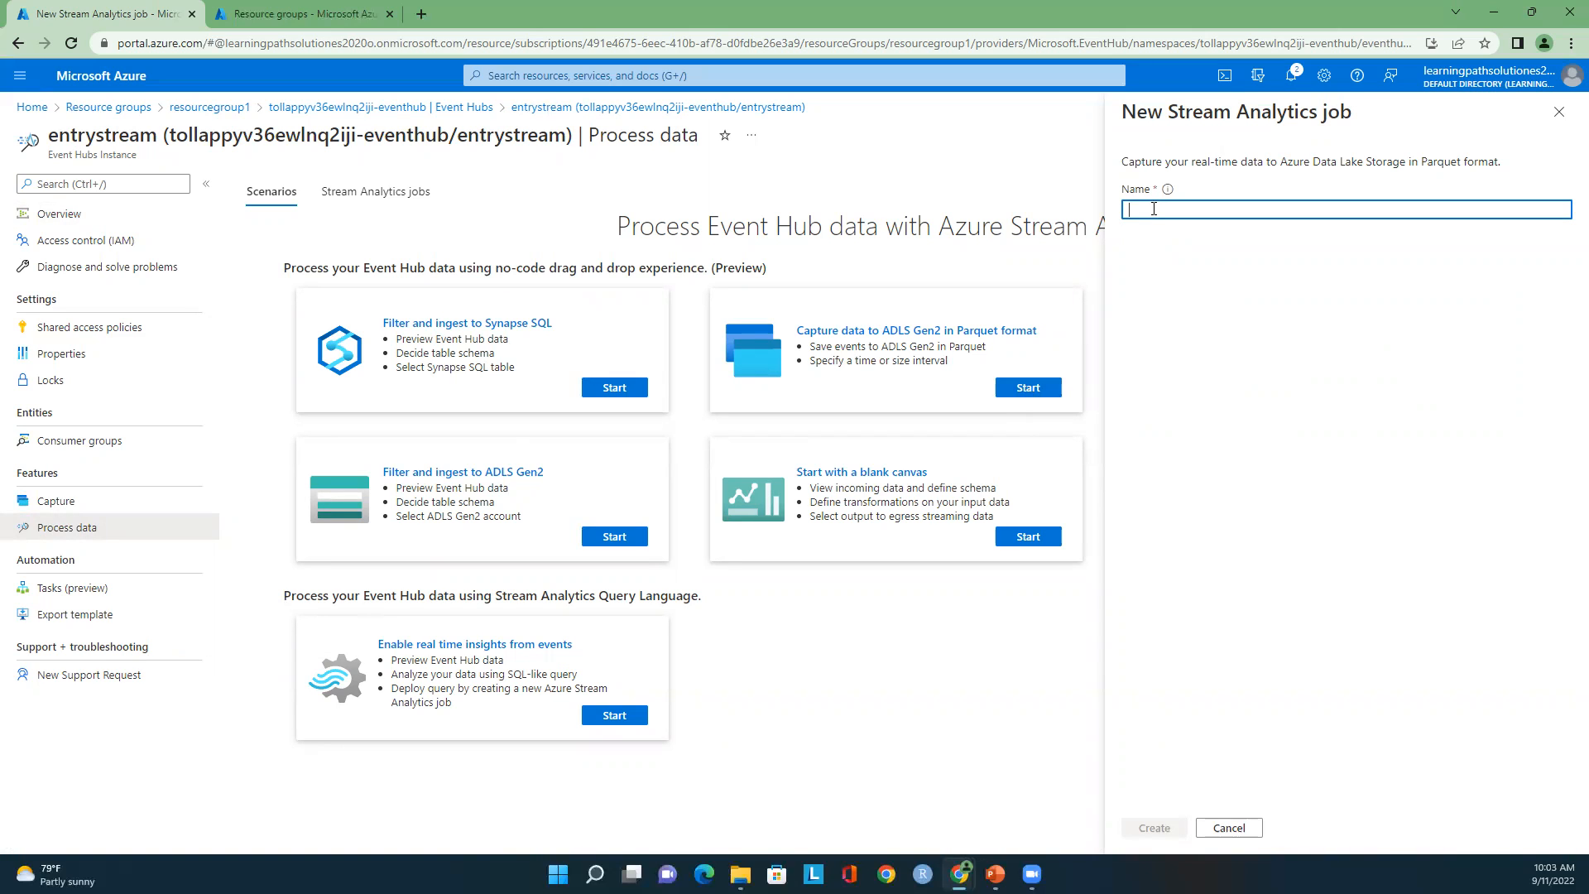
{"action": "type", "text": "parquetformat"}
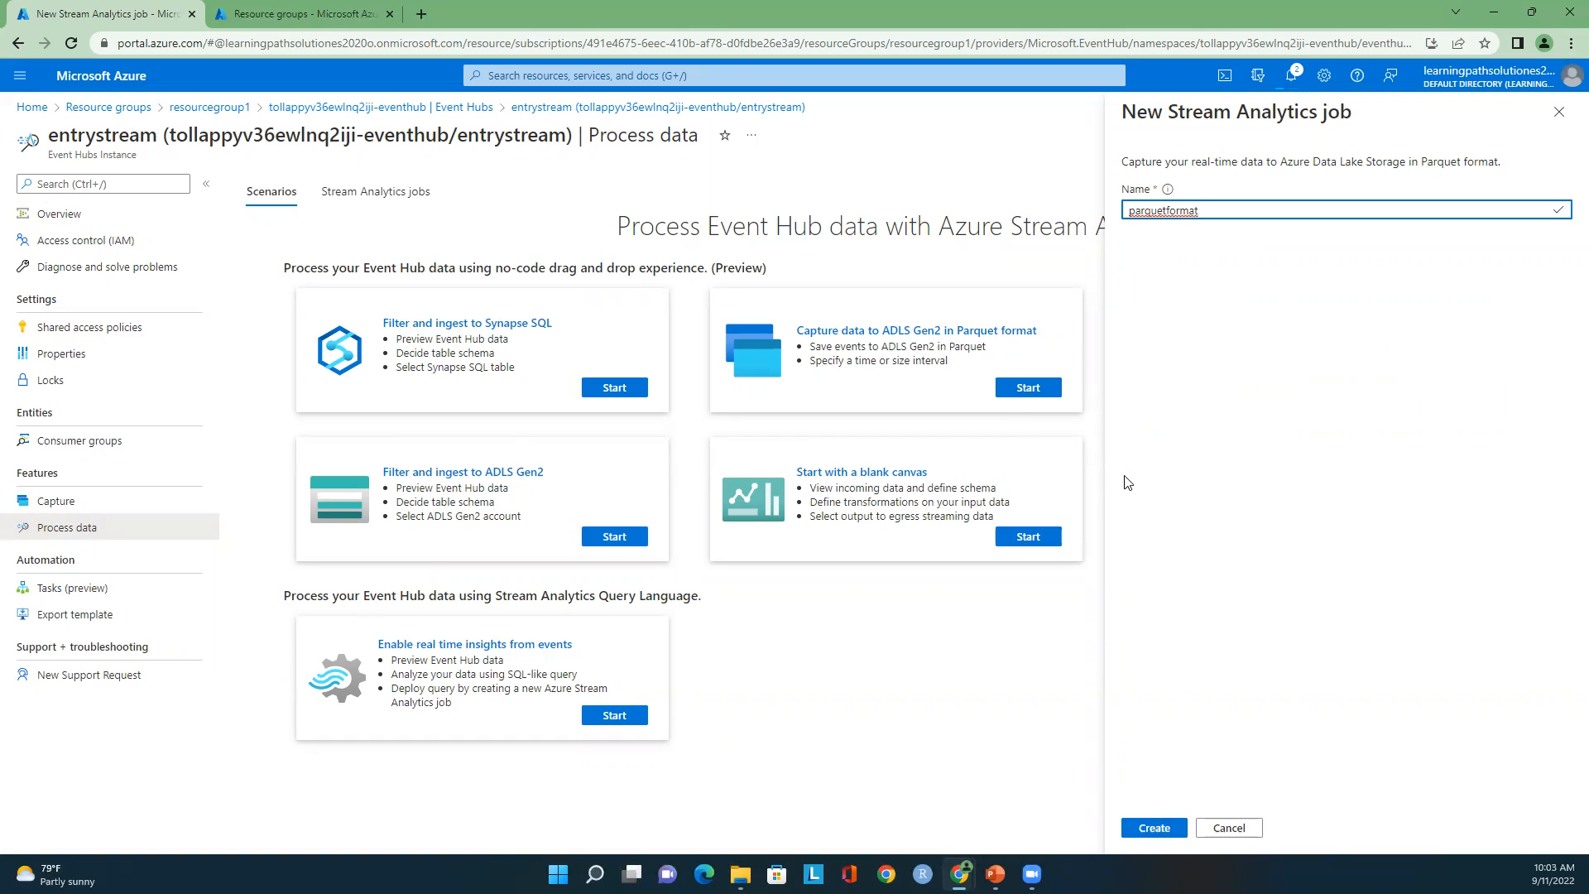
{"action": "left_click", "coordinate": [1155, 829]}
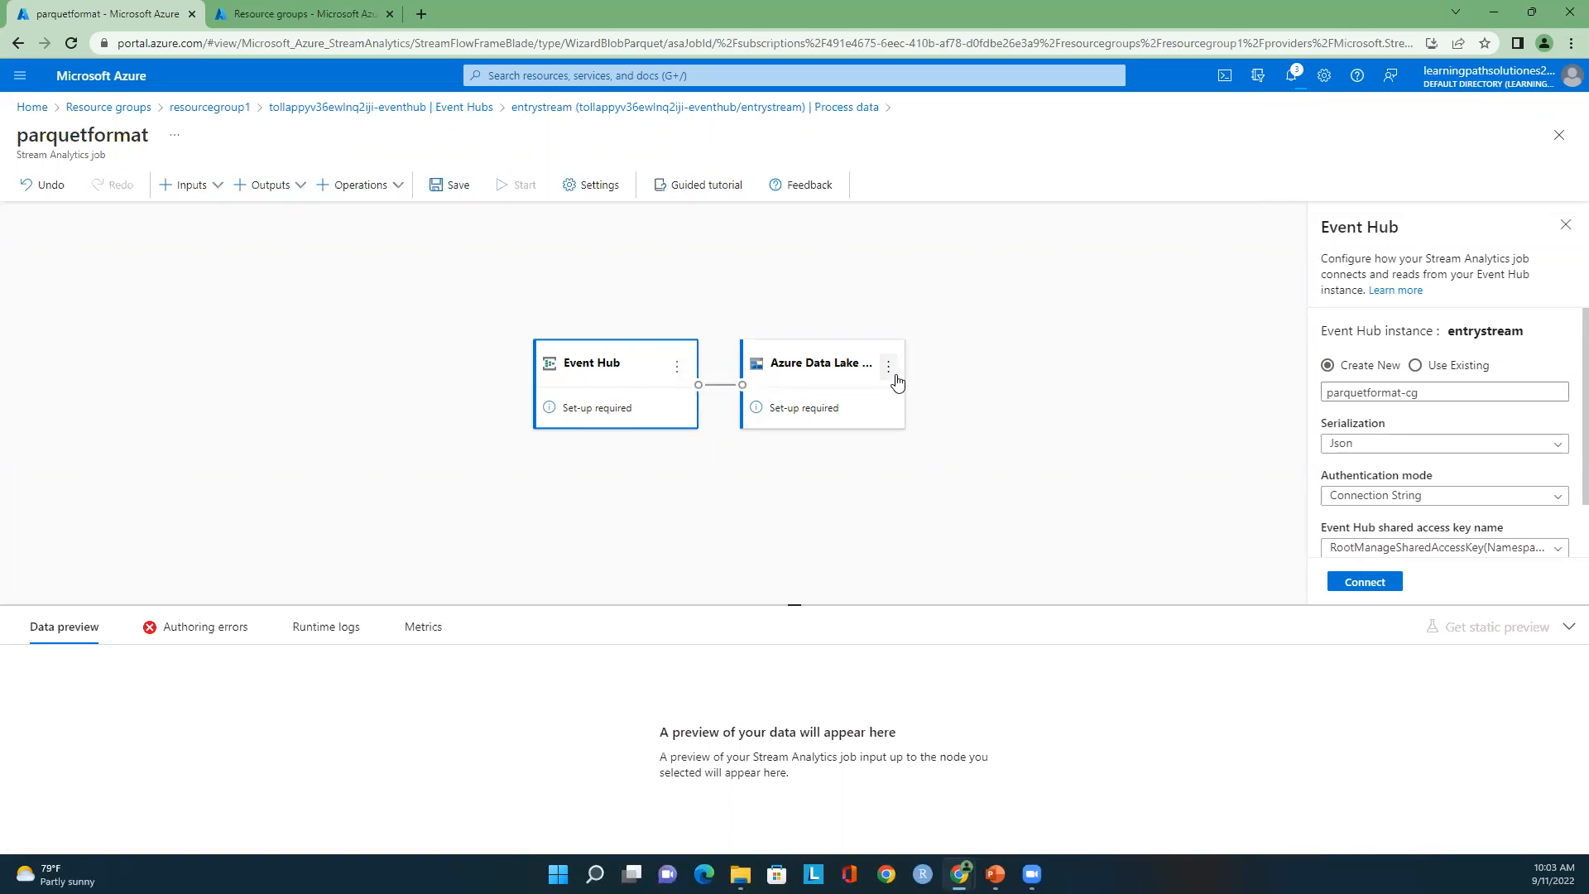
Step: Delete the preset Event Hub and Azure Data Lake nodes from the parquetformat job's canvas
{"action": "left_click", "coordinate": [677, 370]}
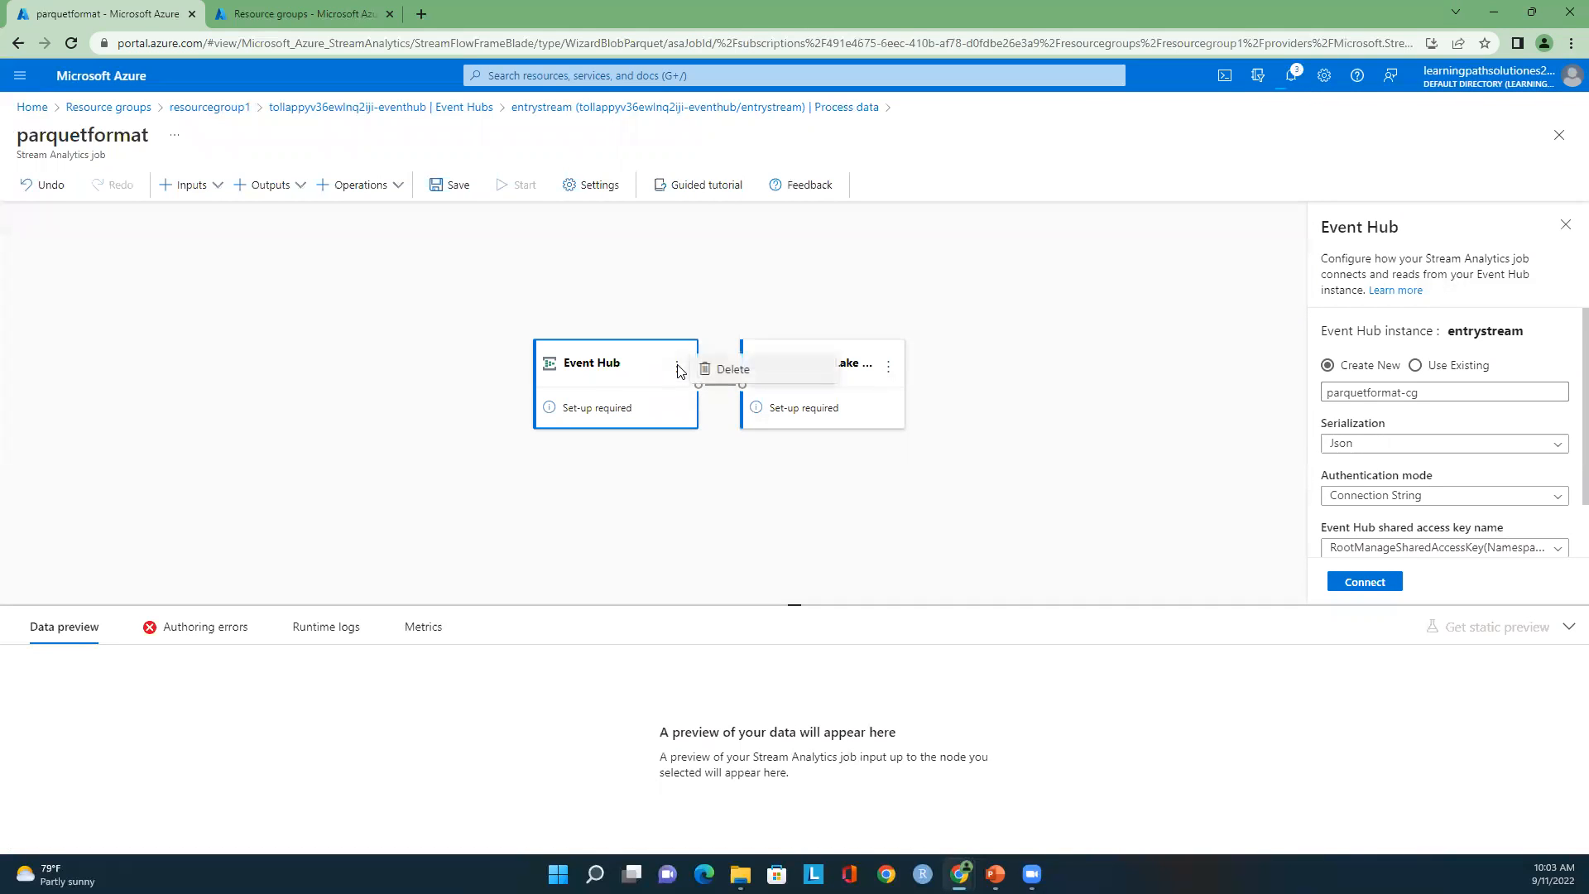
{"action": "left_click", "coordinate": [746, 374]}
{"action": "left_click", "coordinate": [889, 368]}
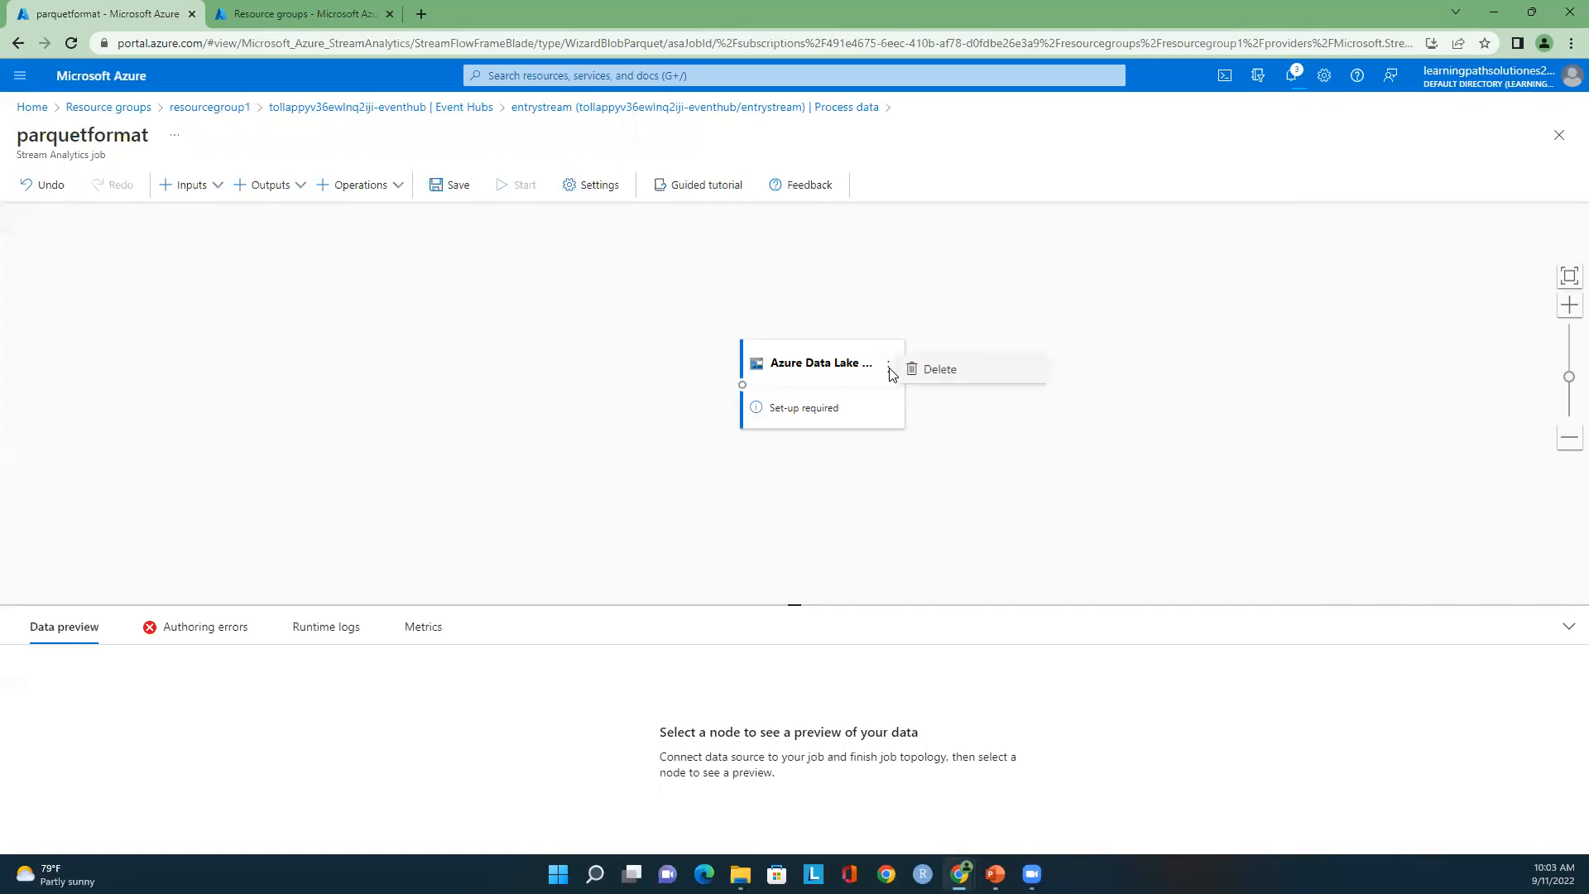
{"action": "left_click", "coordinate": [943, 370]}
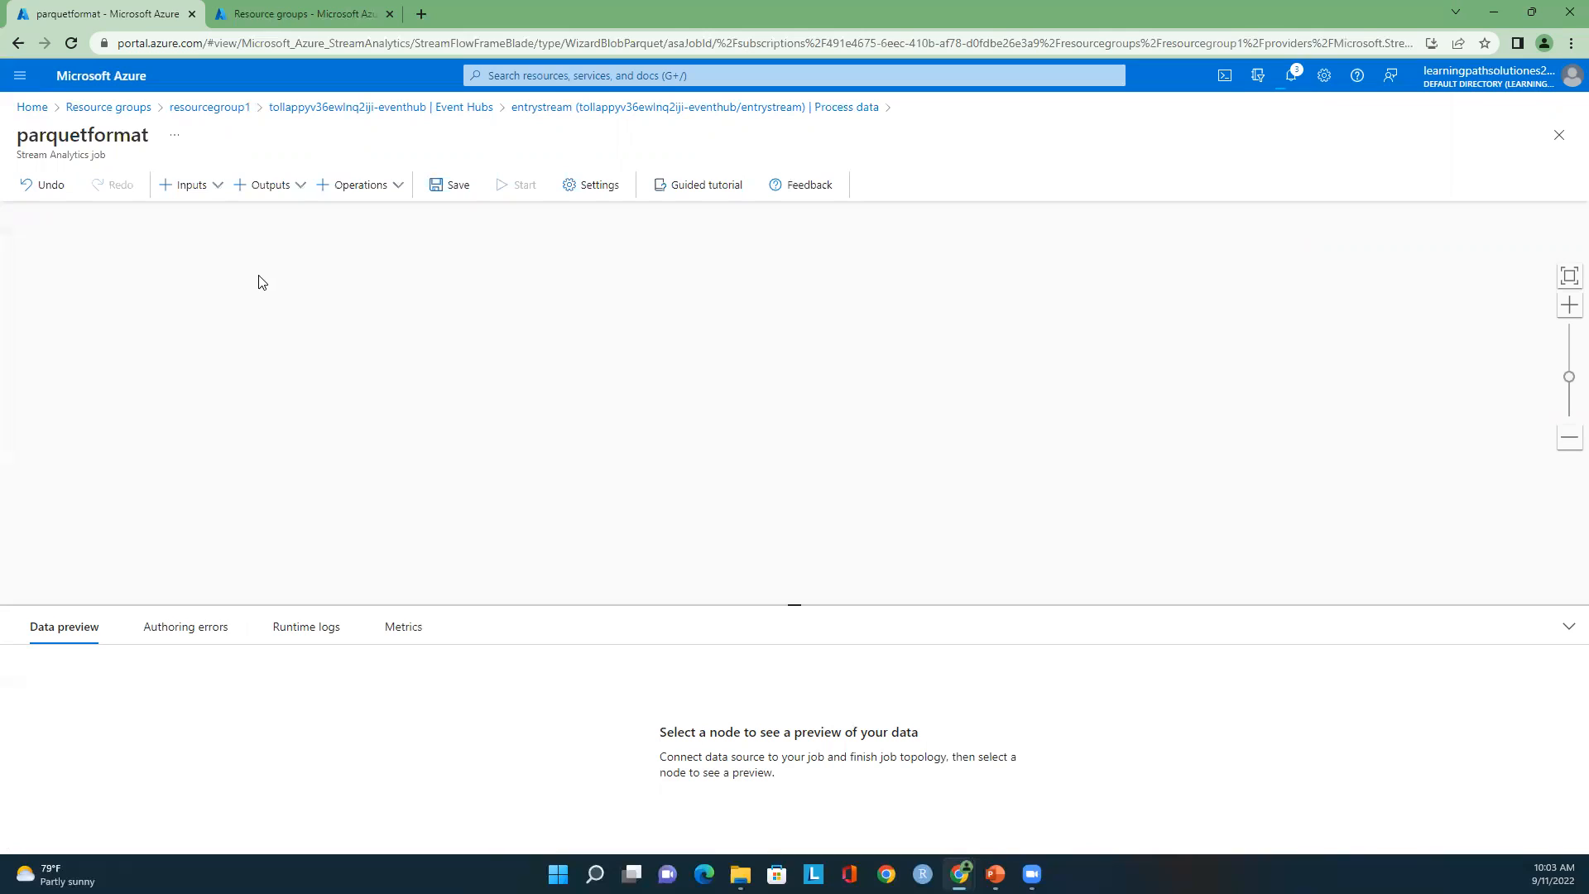
Step: Add an Event Hub input to the parquetformat job and connect it with the existing $Default consumer group and Json serialization
{"action": "left_click", "coordinate": [218, 189]}
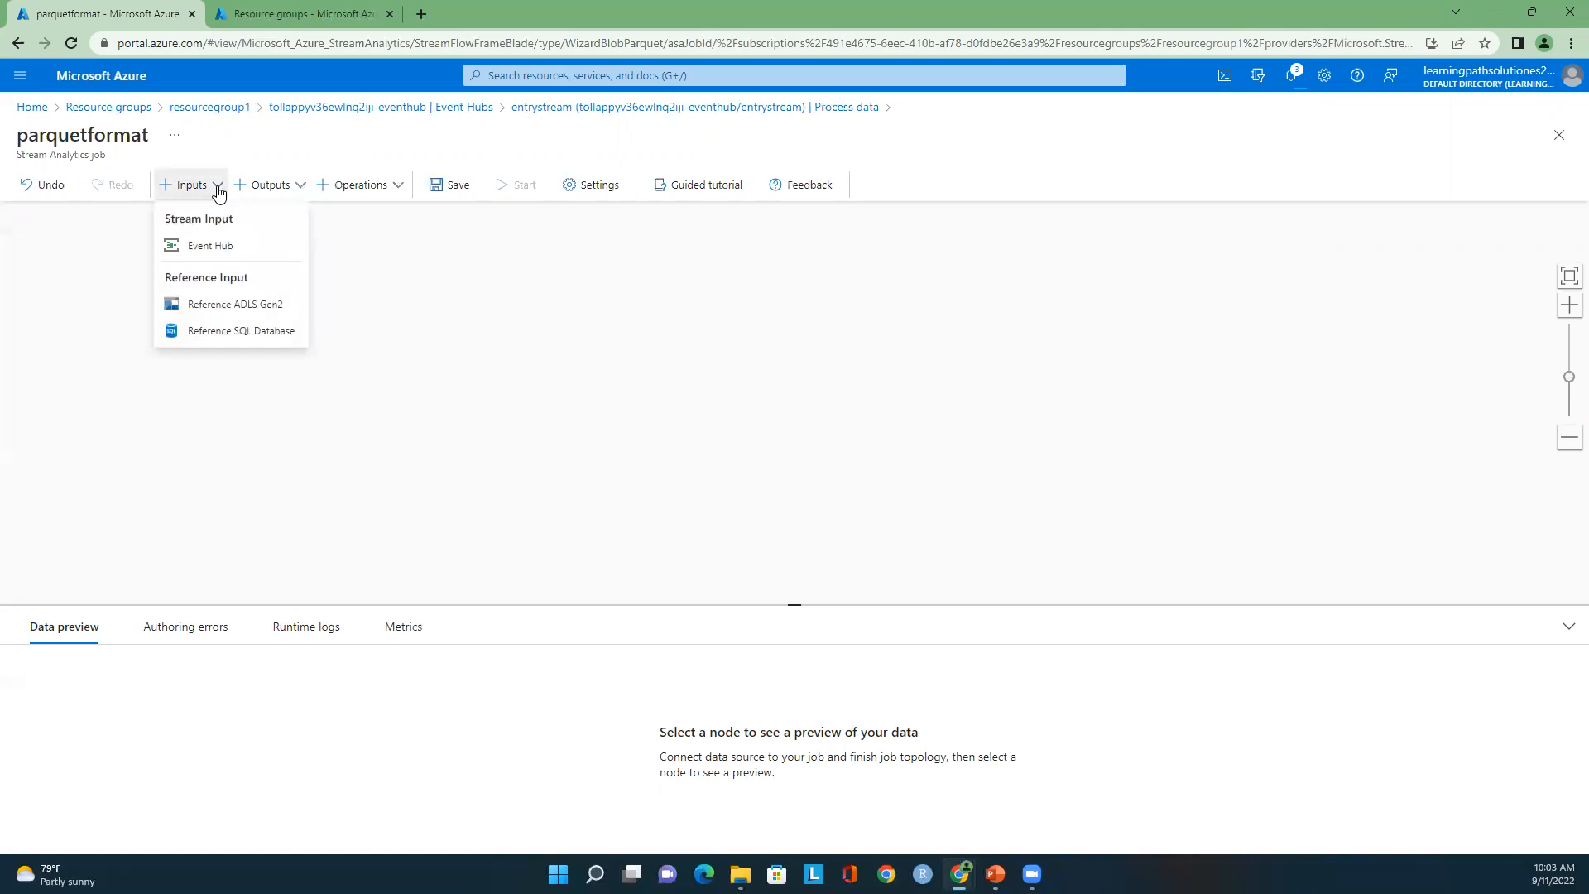
{"action": "left_click", "coordinate": [214, 246]}
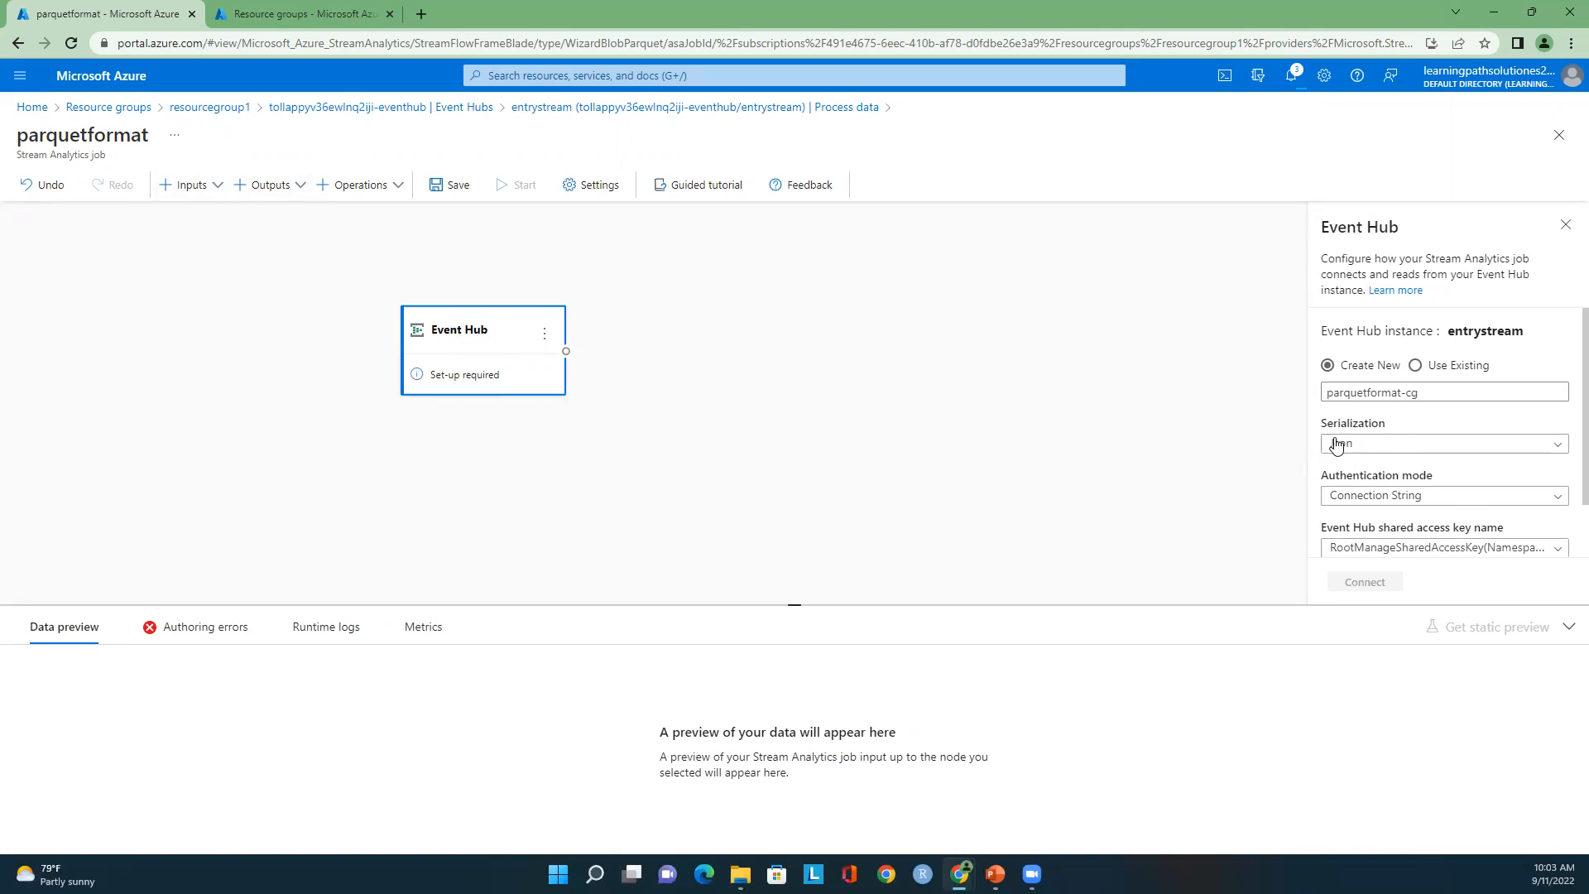
{"action": "scroll", "coordinate": [1388, 447], "scroll_direction": "down", "scroll_amount": 1}
{"action": "scroll", "coordinate": [1387, 447], "scroll_direction": "up", "scroll_amount": 1}
{"action": "left_click", "coordinate": [1418, 369]}
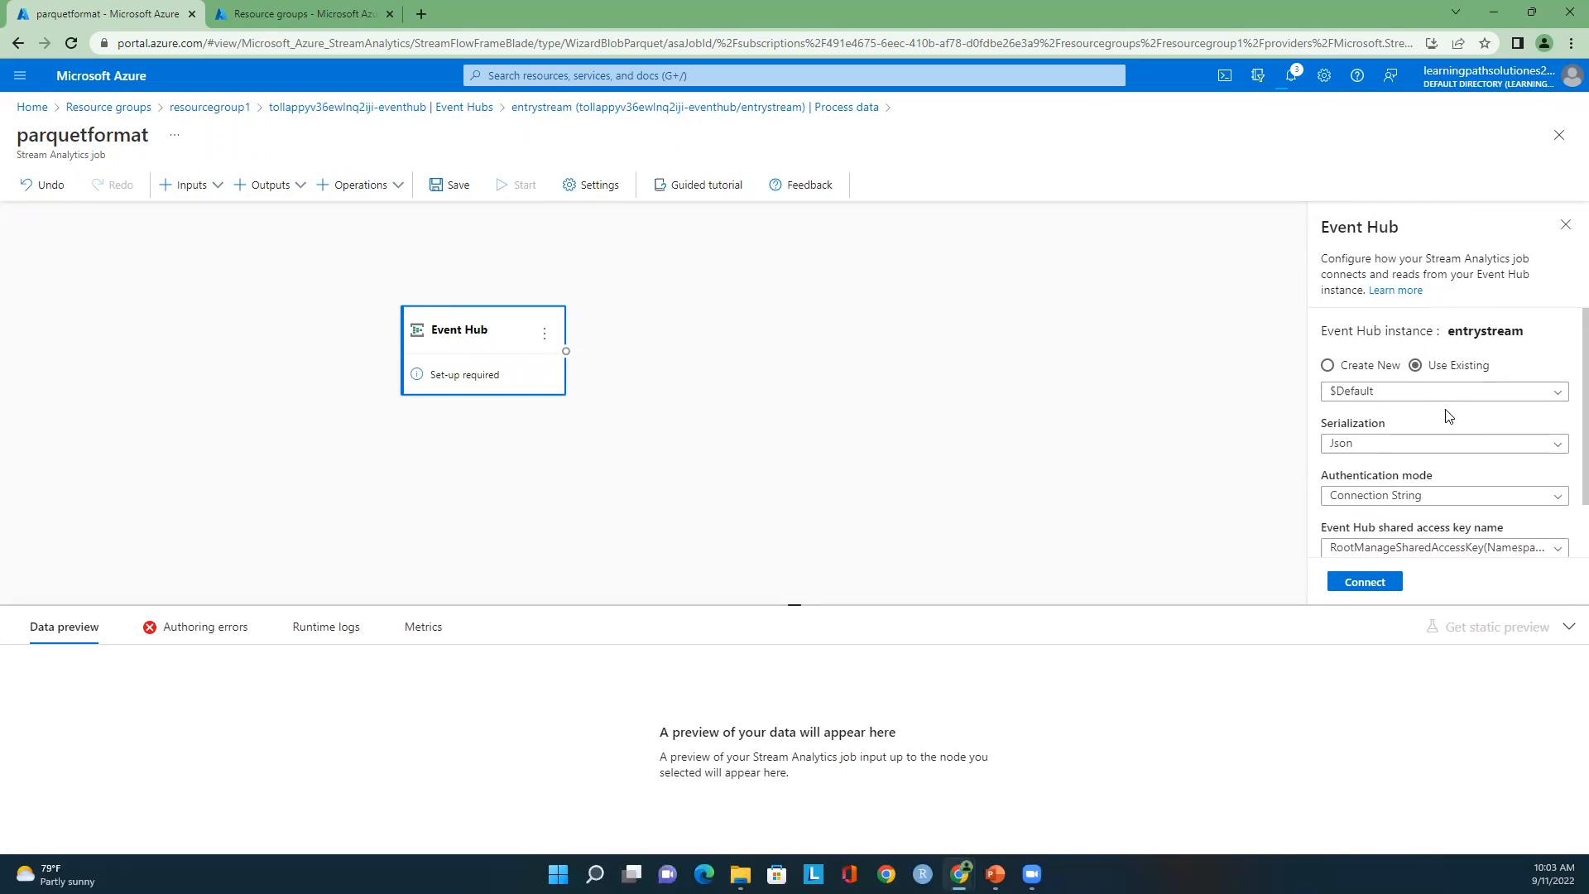
{"action": "scroll", "coordinate": [1448, 416], "scroll_direction": "down", "scroll_amount": 1}
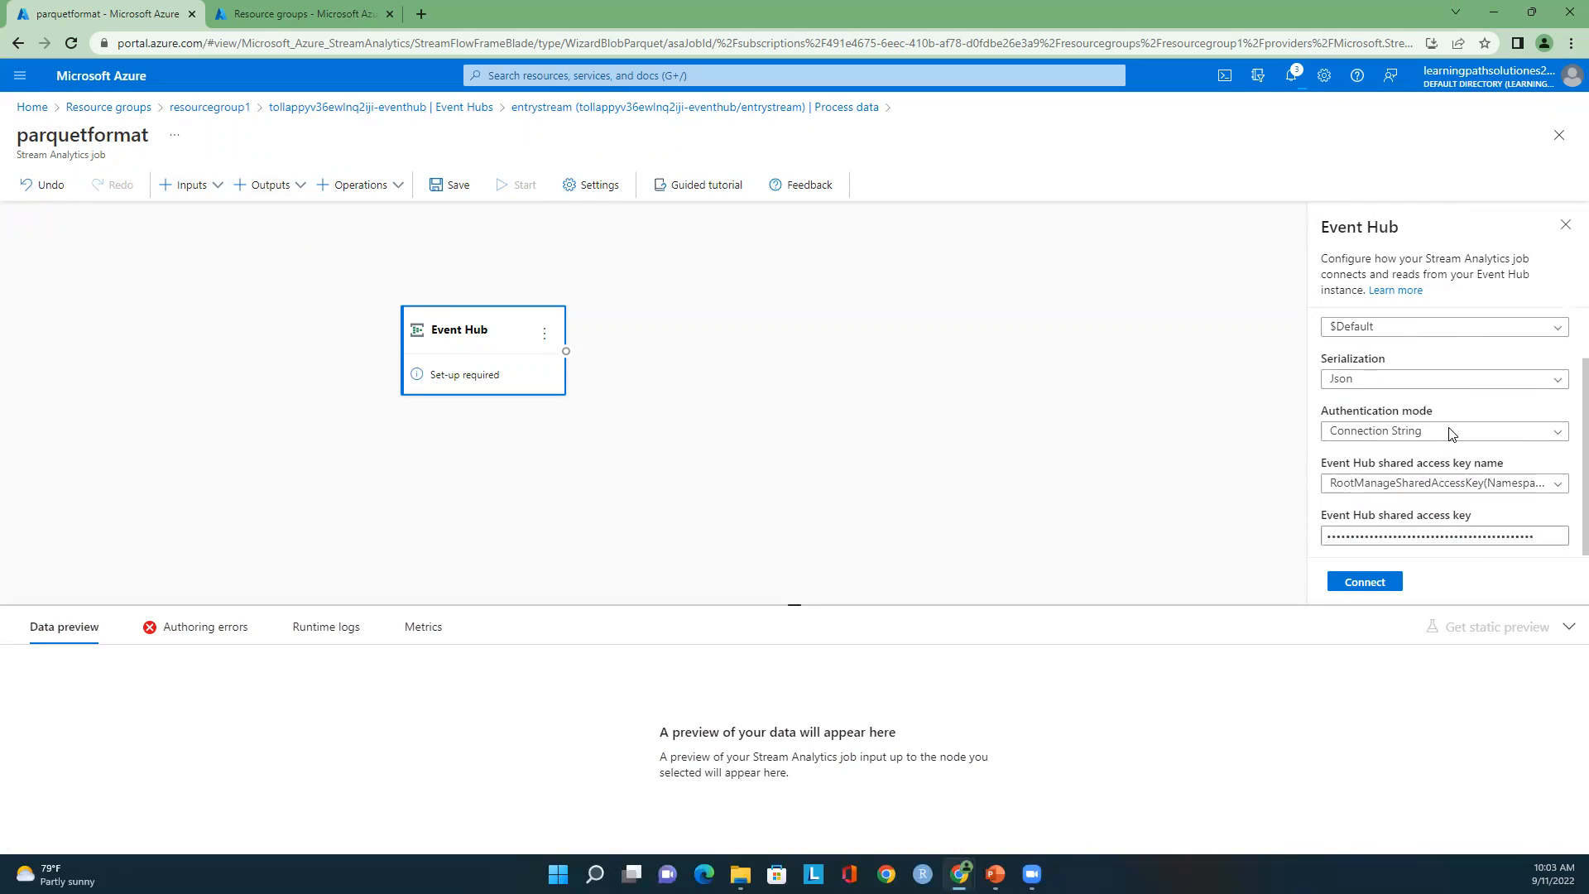
{"action": "left_click", "coordinate": [1385, 382]}
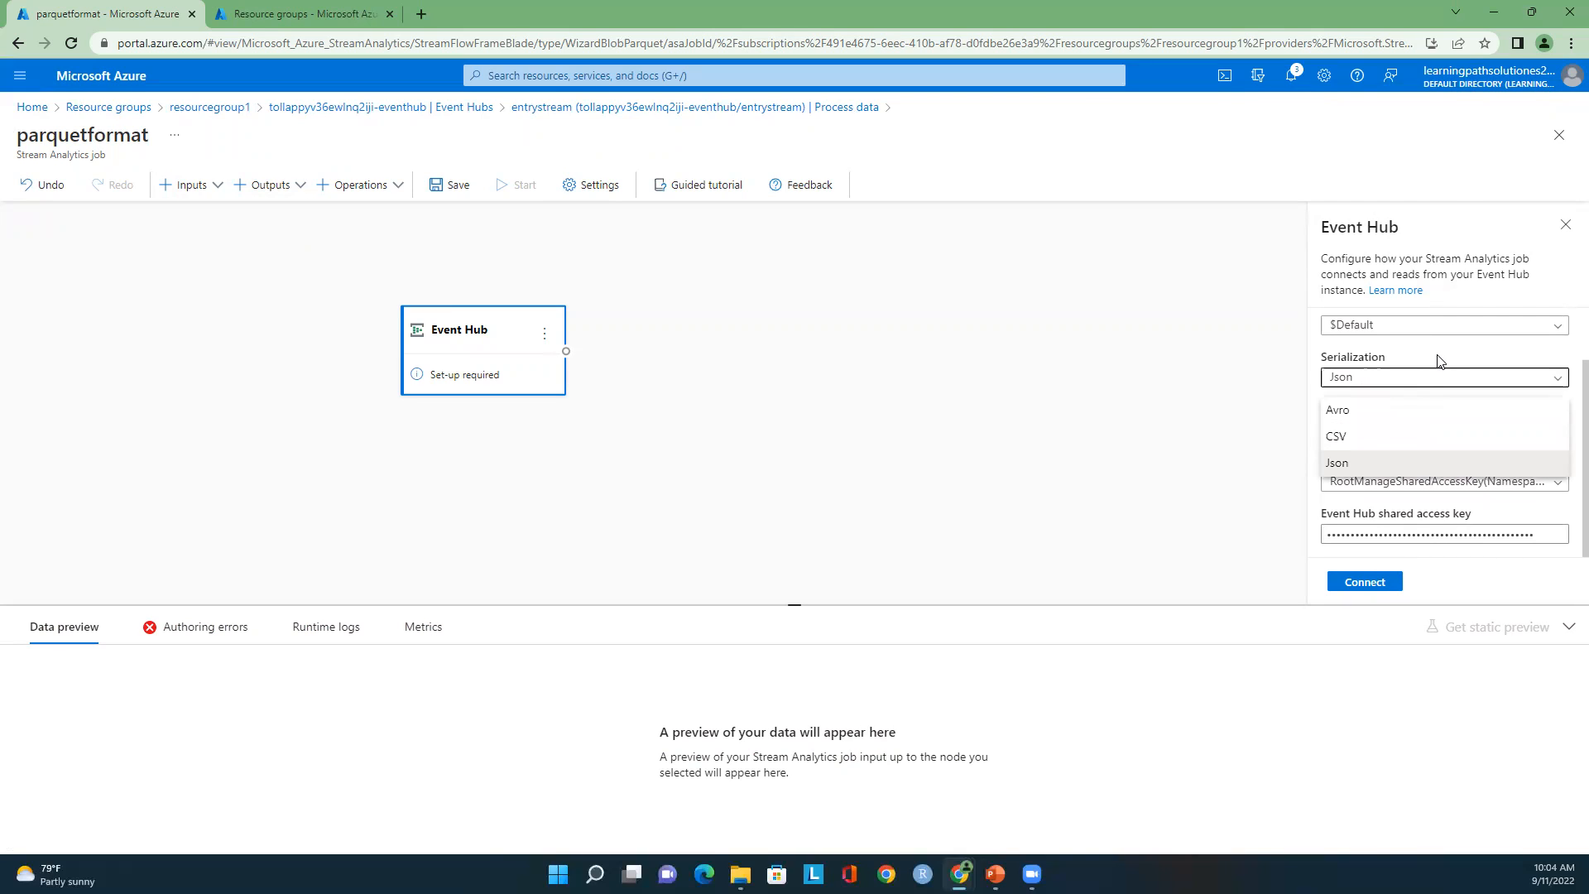
{"action": "left_click", "coordinate": [1437, 361]}
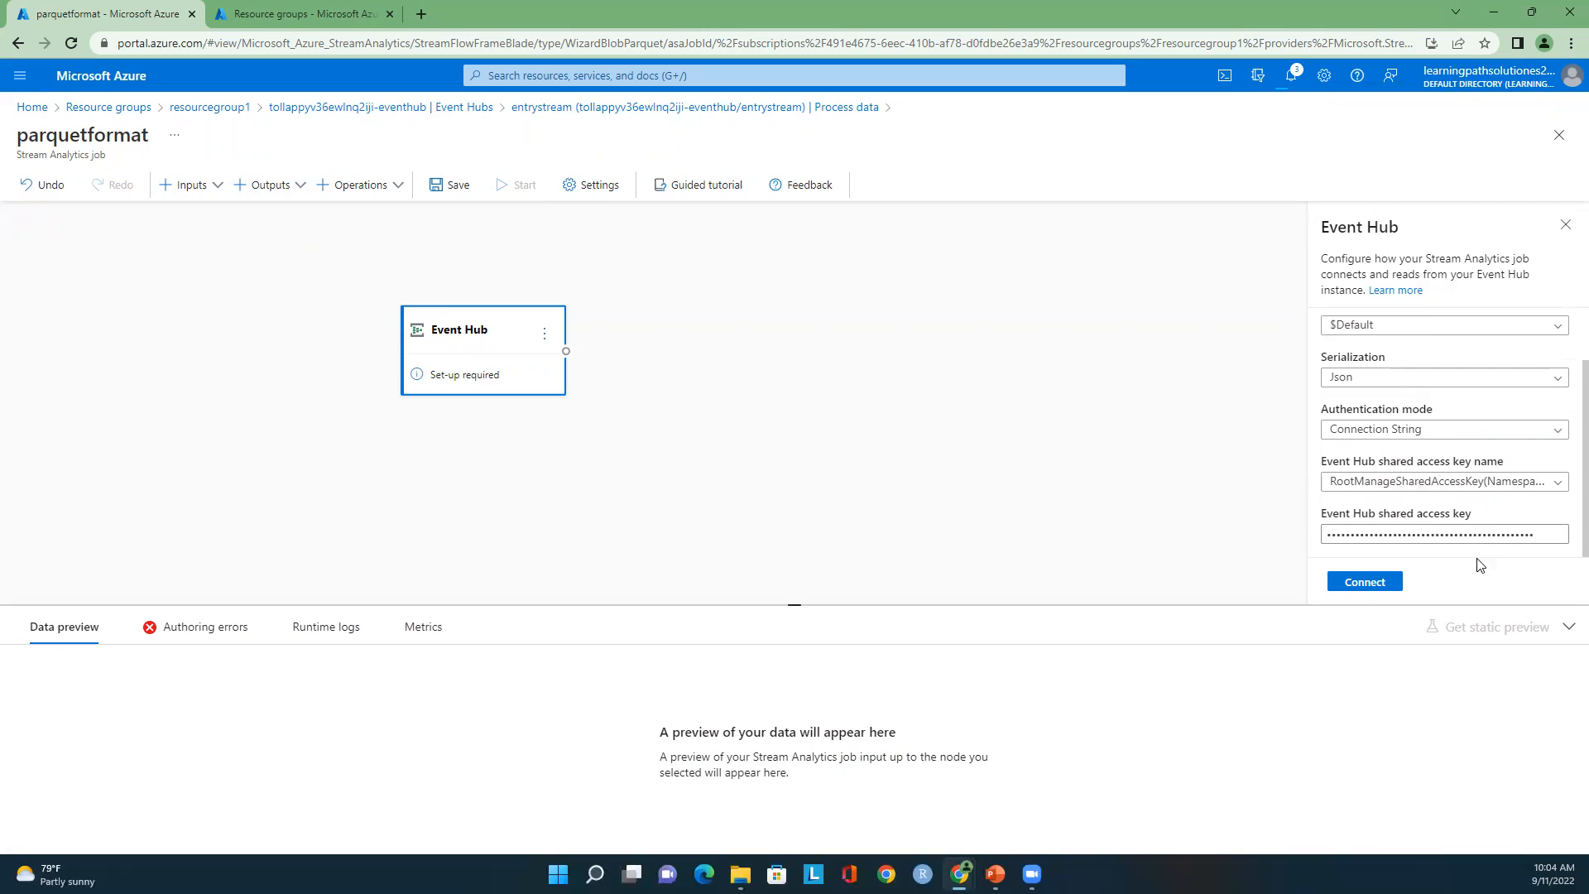
{"action": "left_click", "coordinate": [1369, 584]}
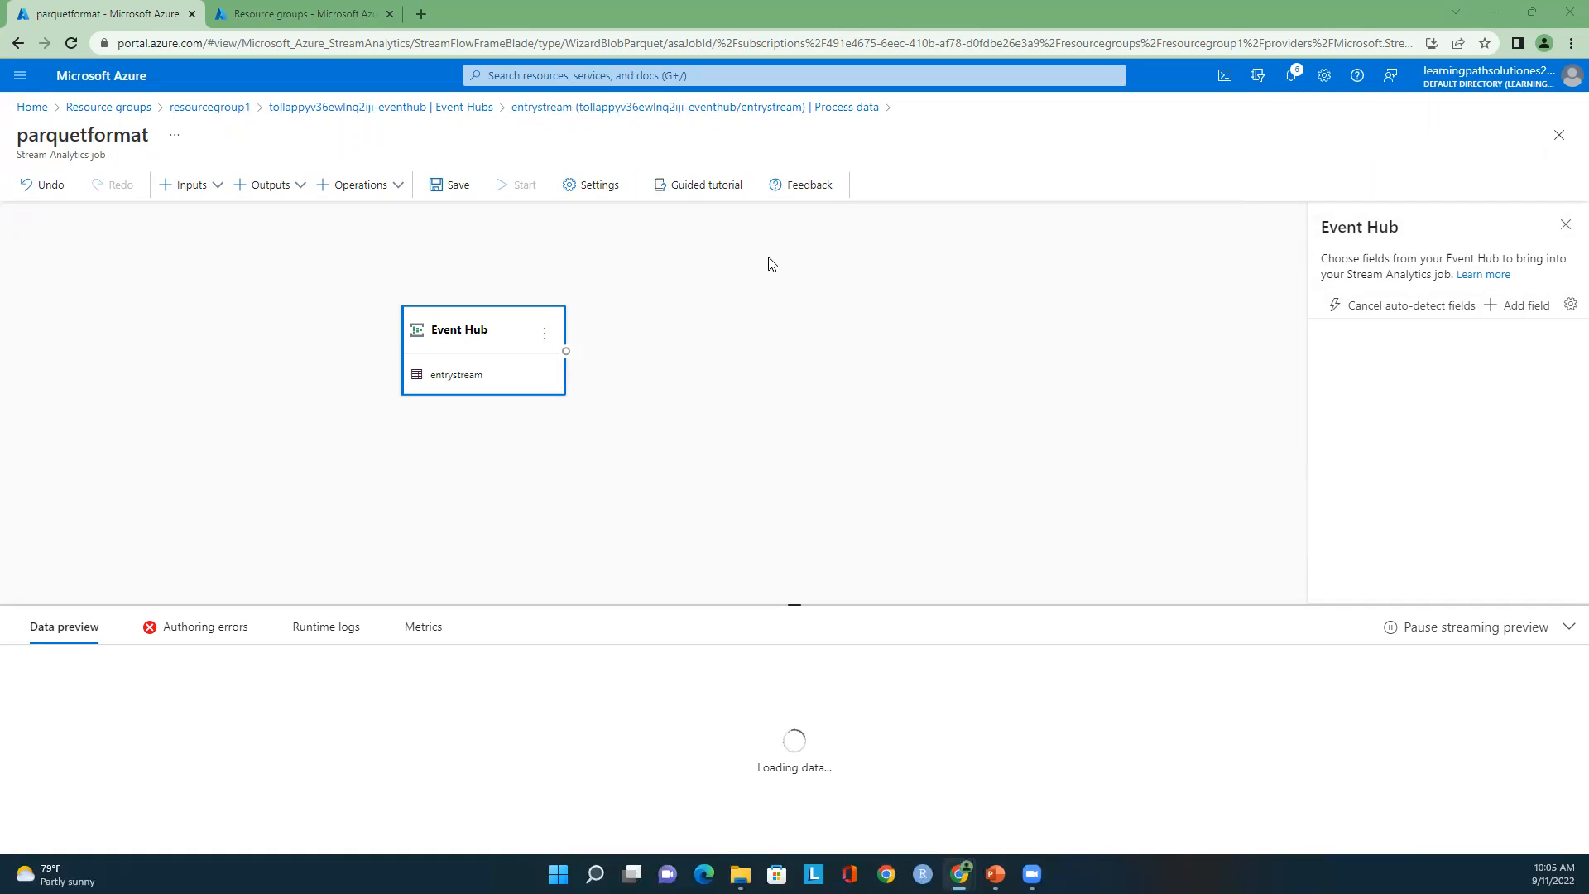
Step: In the second portal tab, open the containers list of the stracctforeventhub1 storage account
{"action": "left_click", "coordinate": [317, 13]}
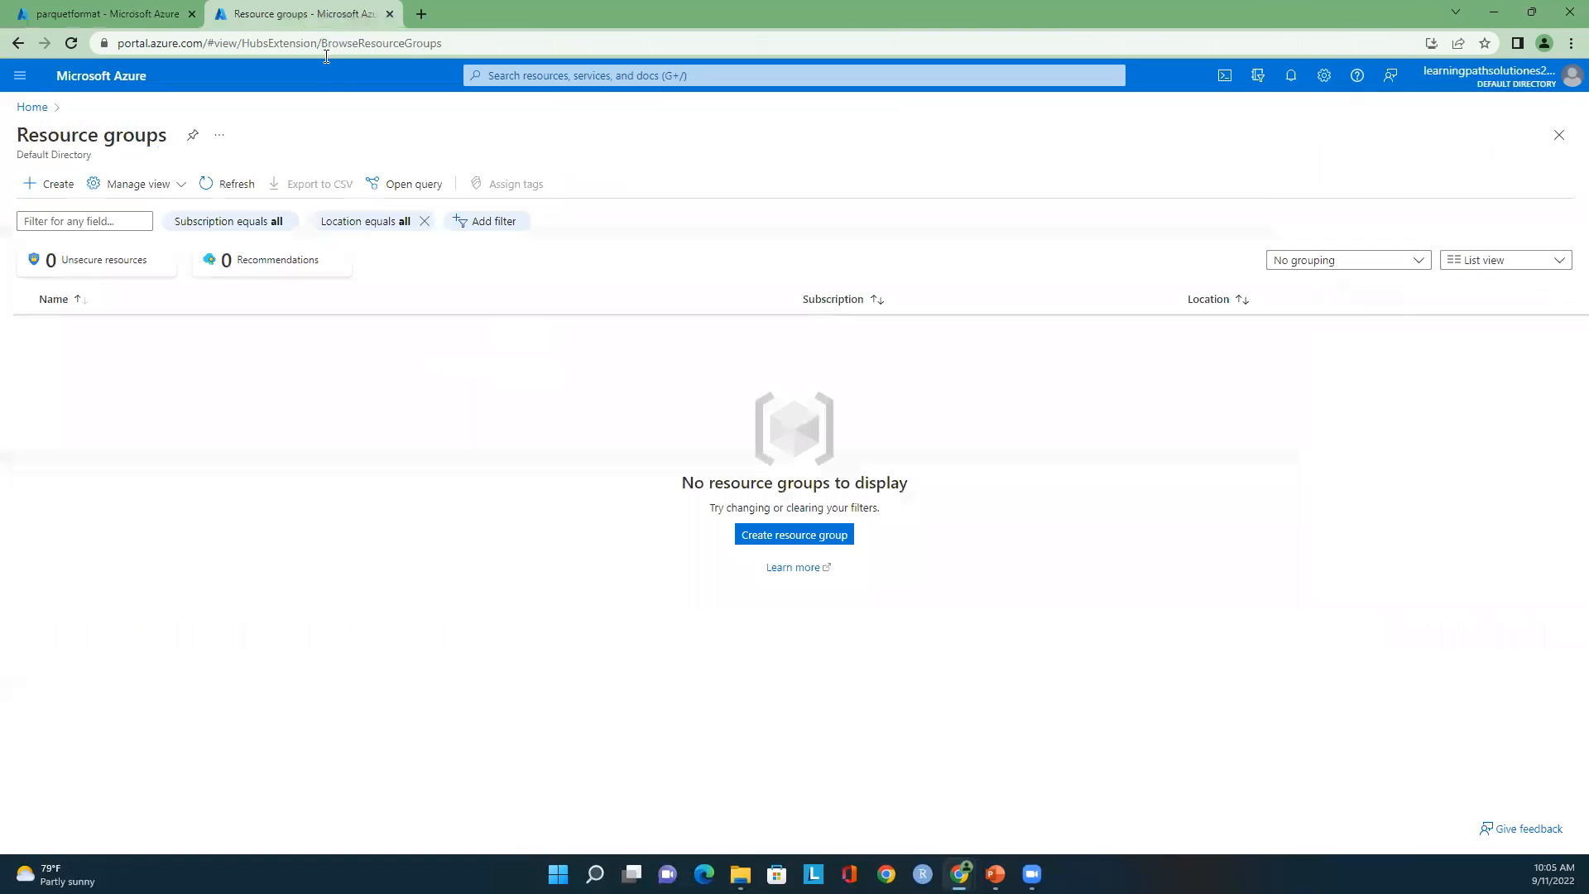
{"action": "left_click", "coordinate": [43, 109]}
{"action": "left_click", "coordinate": [578, 191]}
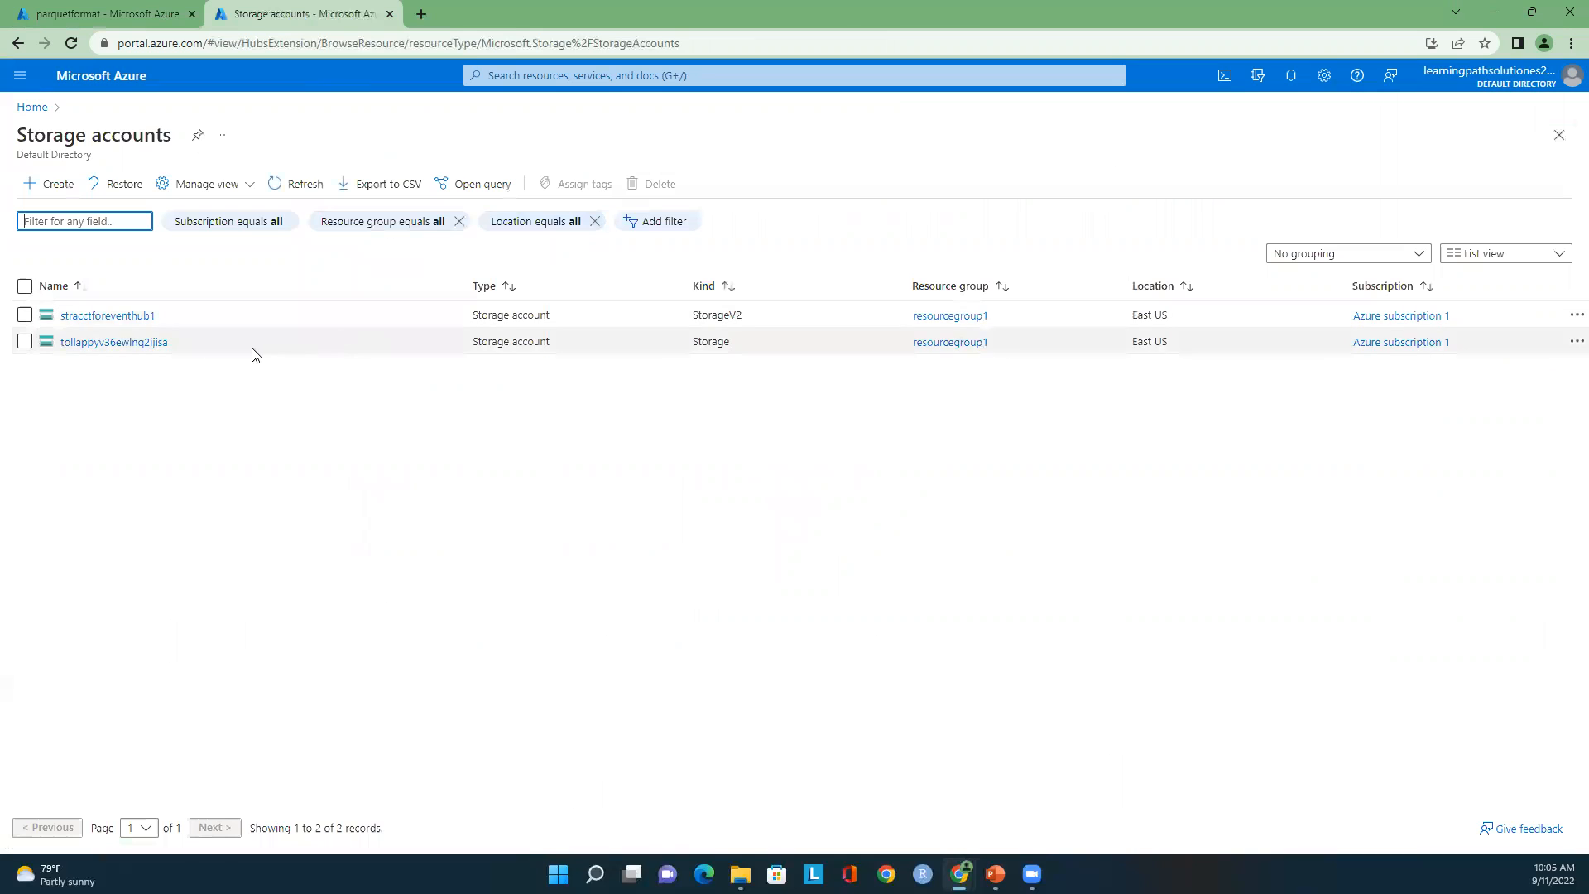
{"action": "left_click", "coordinate": [141, 317]}
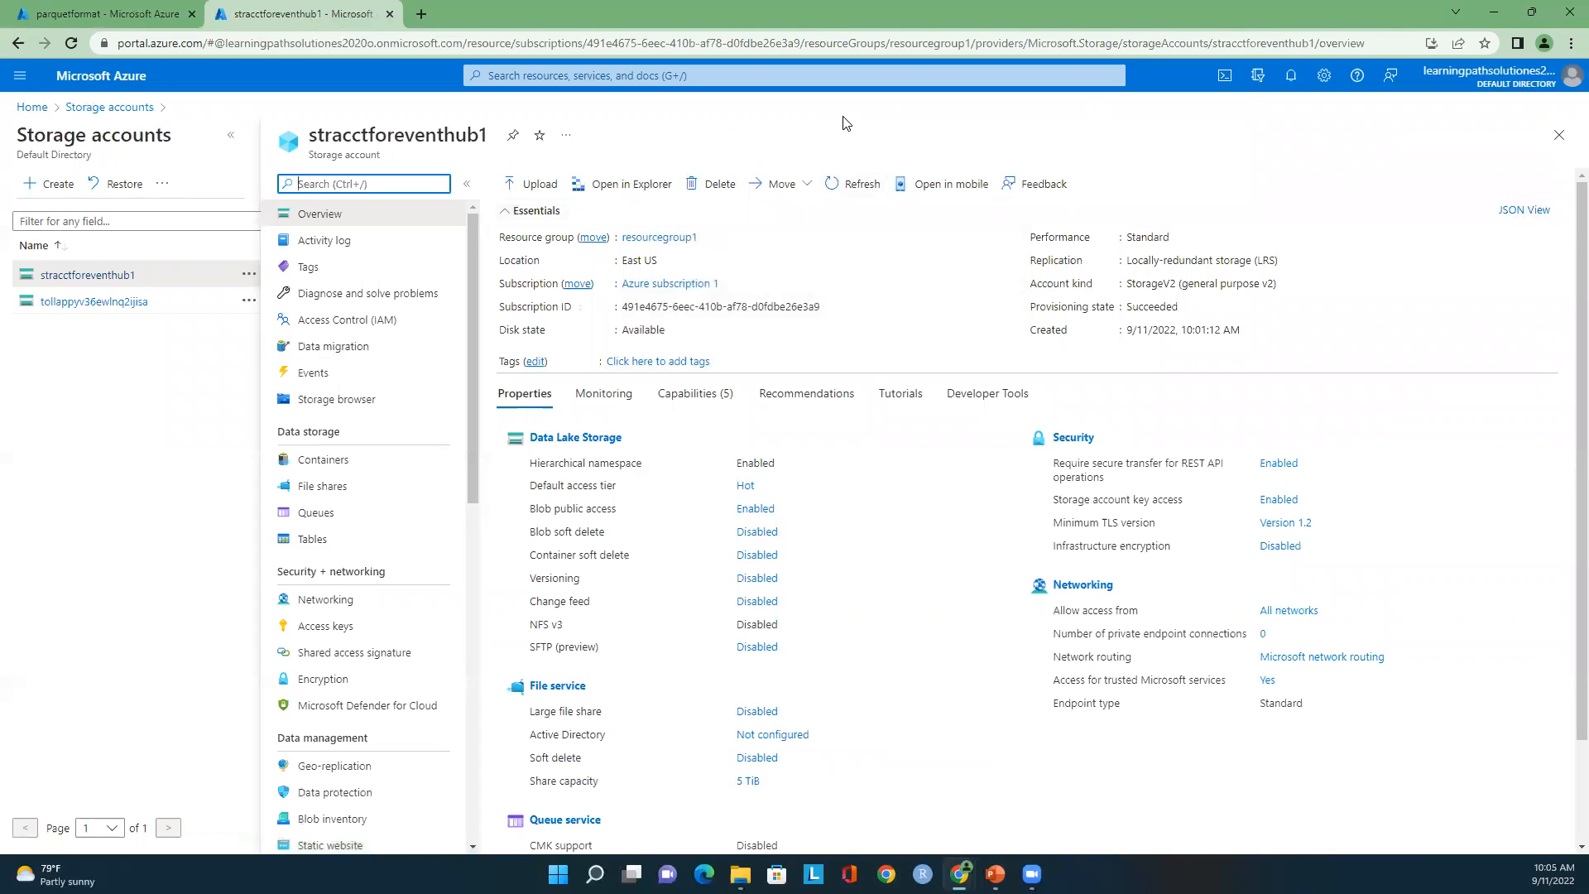
{"action": "left_click", "coordinate": [330, 467]}
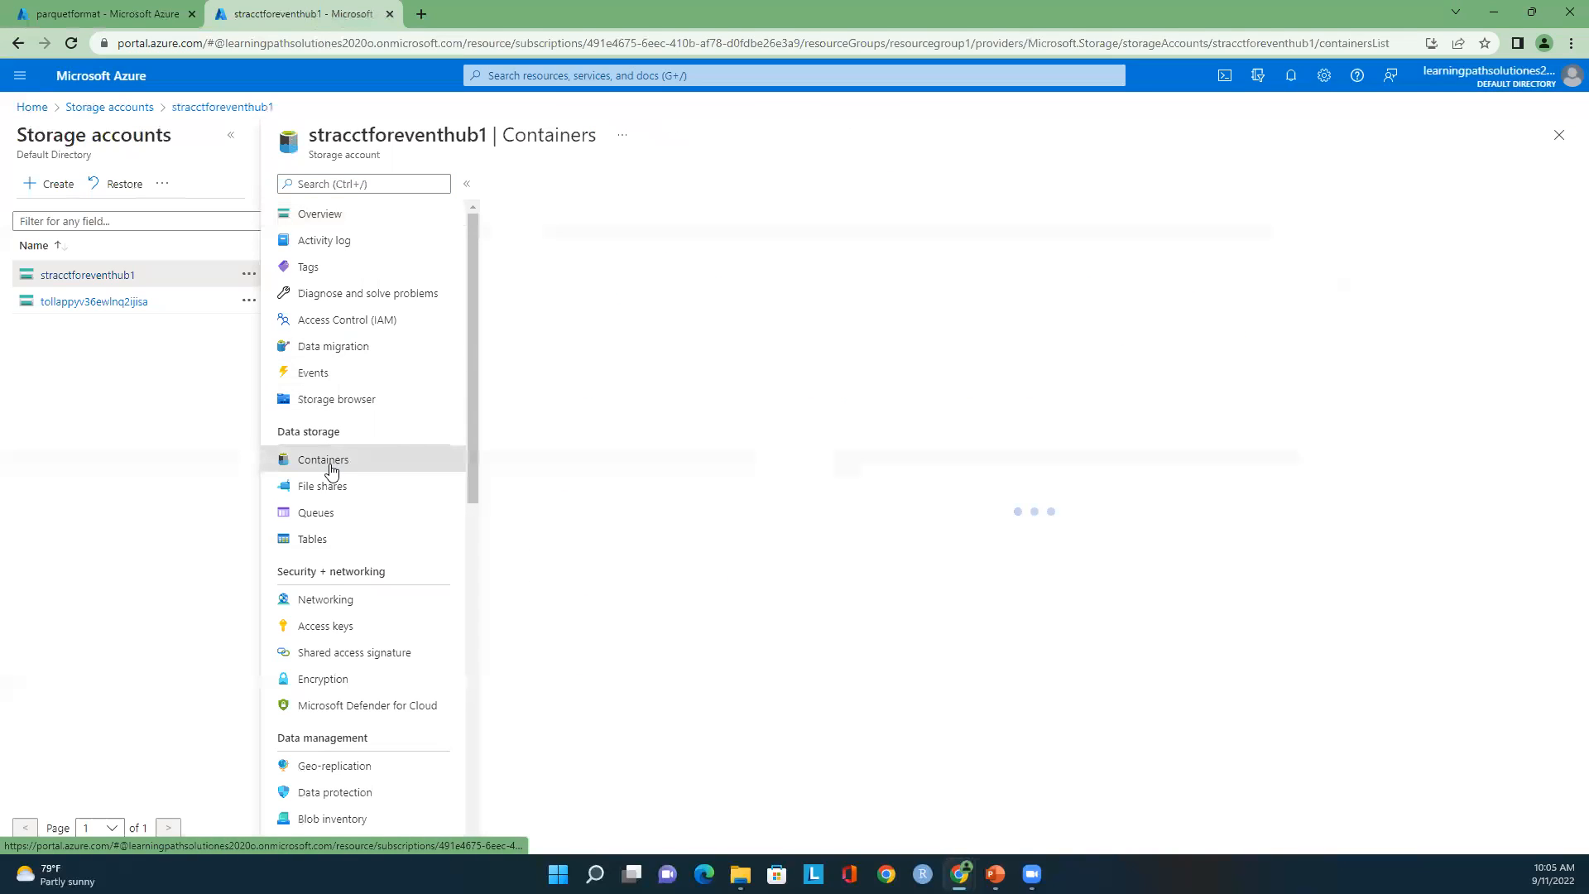
Step: Create a container named eventhubdata with the Container (anonymous read access for containers and blobs) access level and refresh the list
{"action": "left_click", "coordinate": [554, 193]}
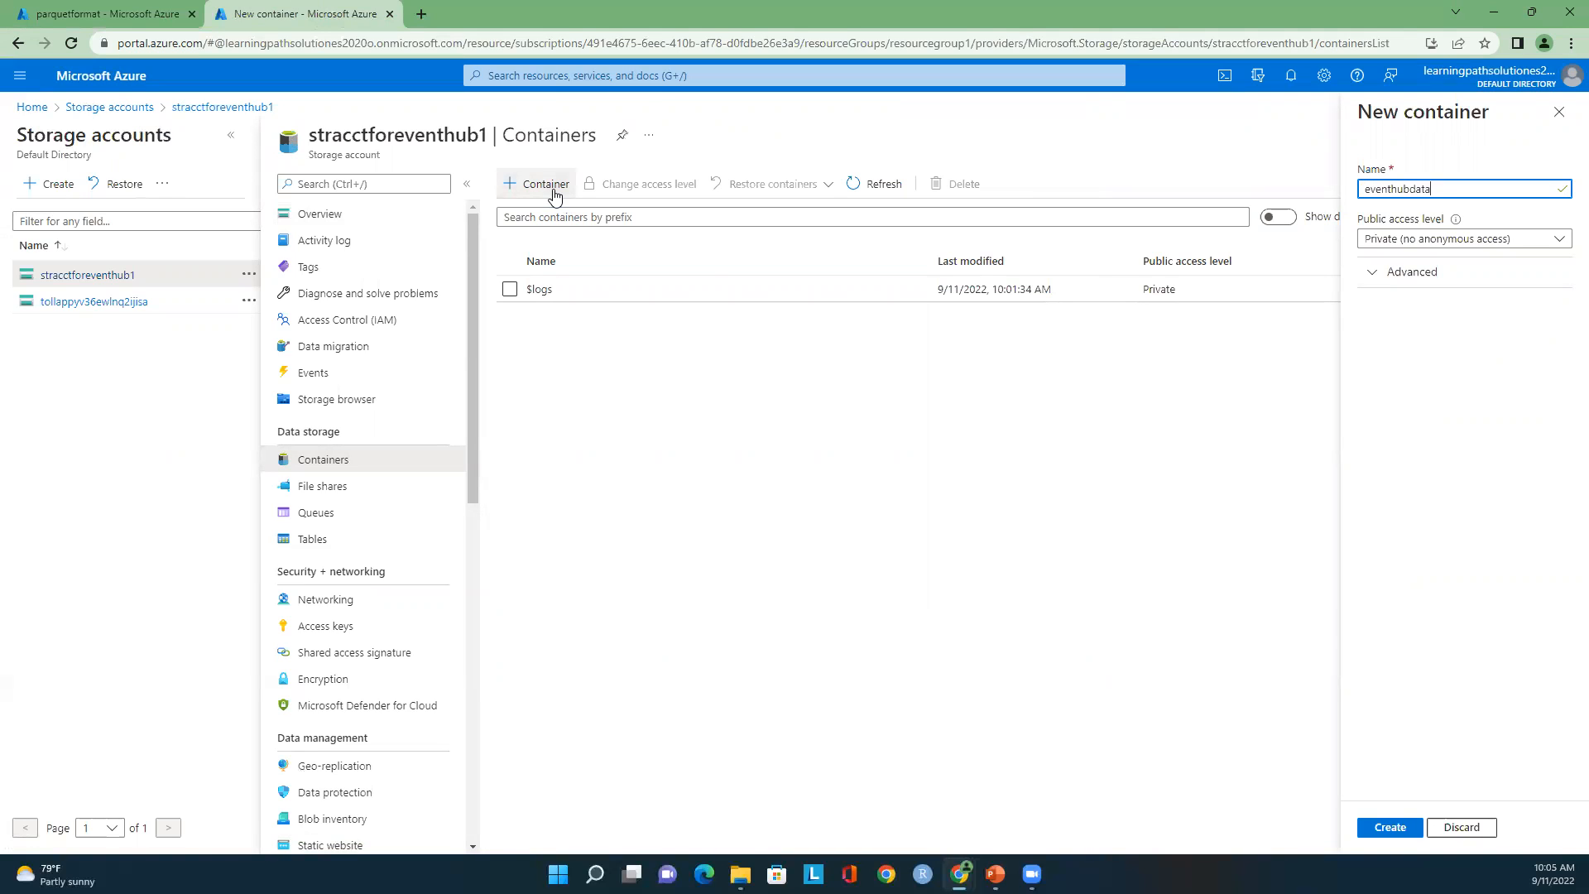
{"action": "left_click", "coordinate": [1460, 240]}
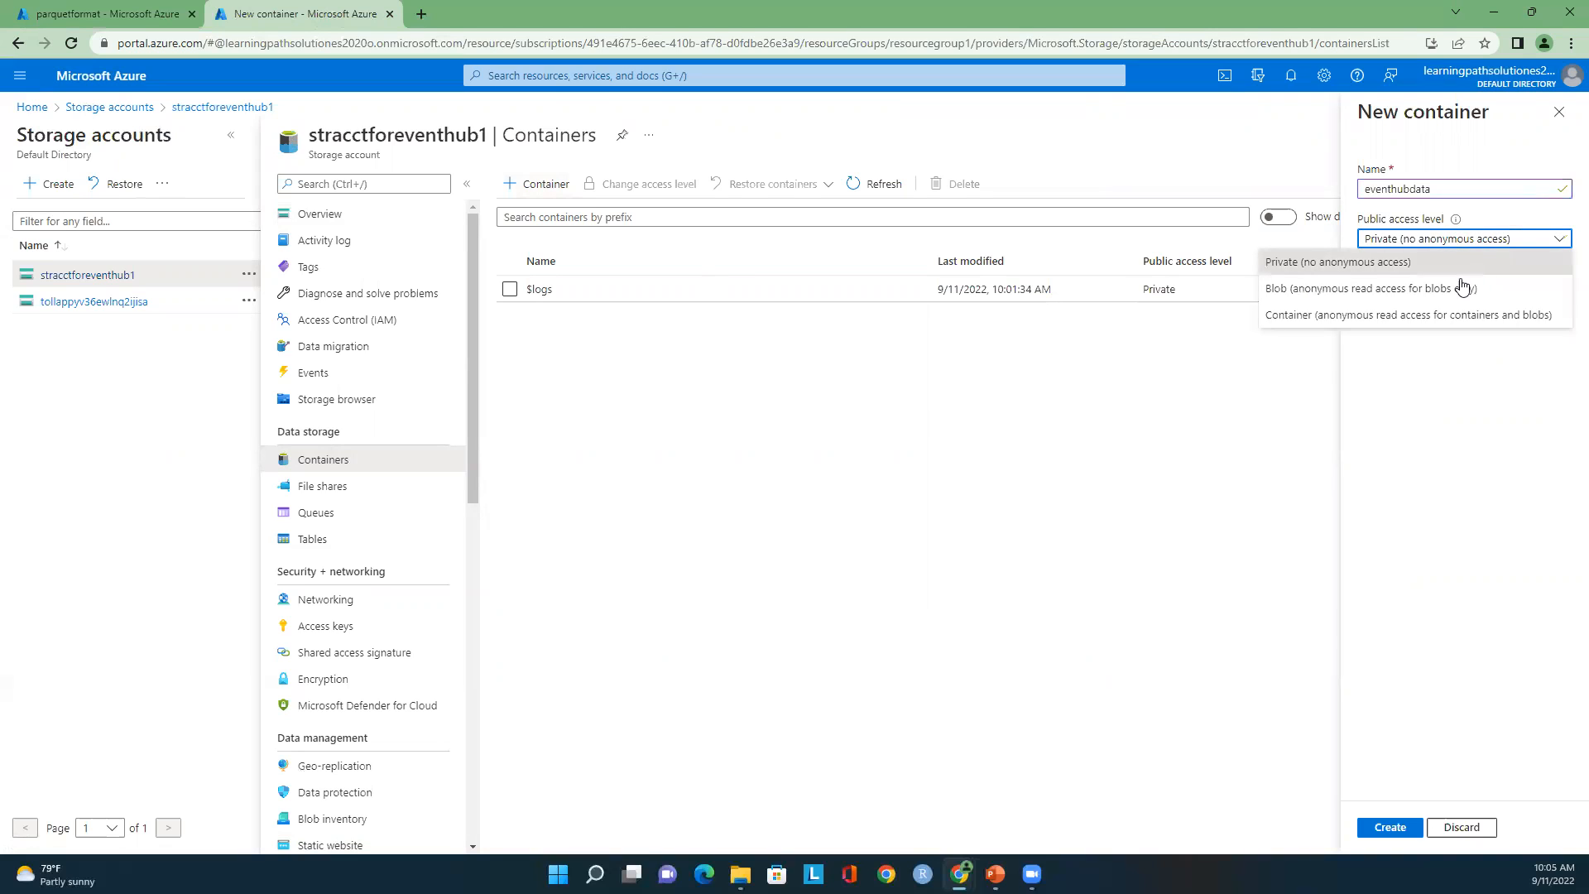
{"action": "left_click", "coordinate": [1398, 316]}
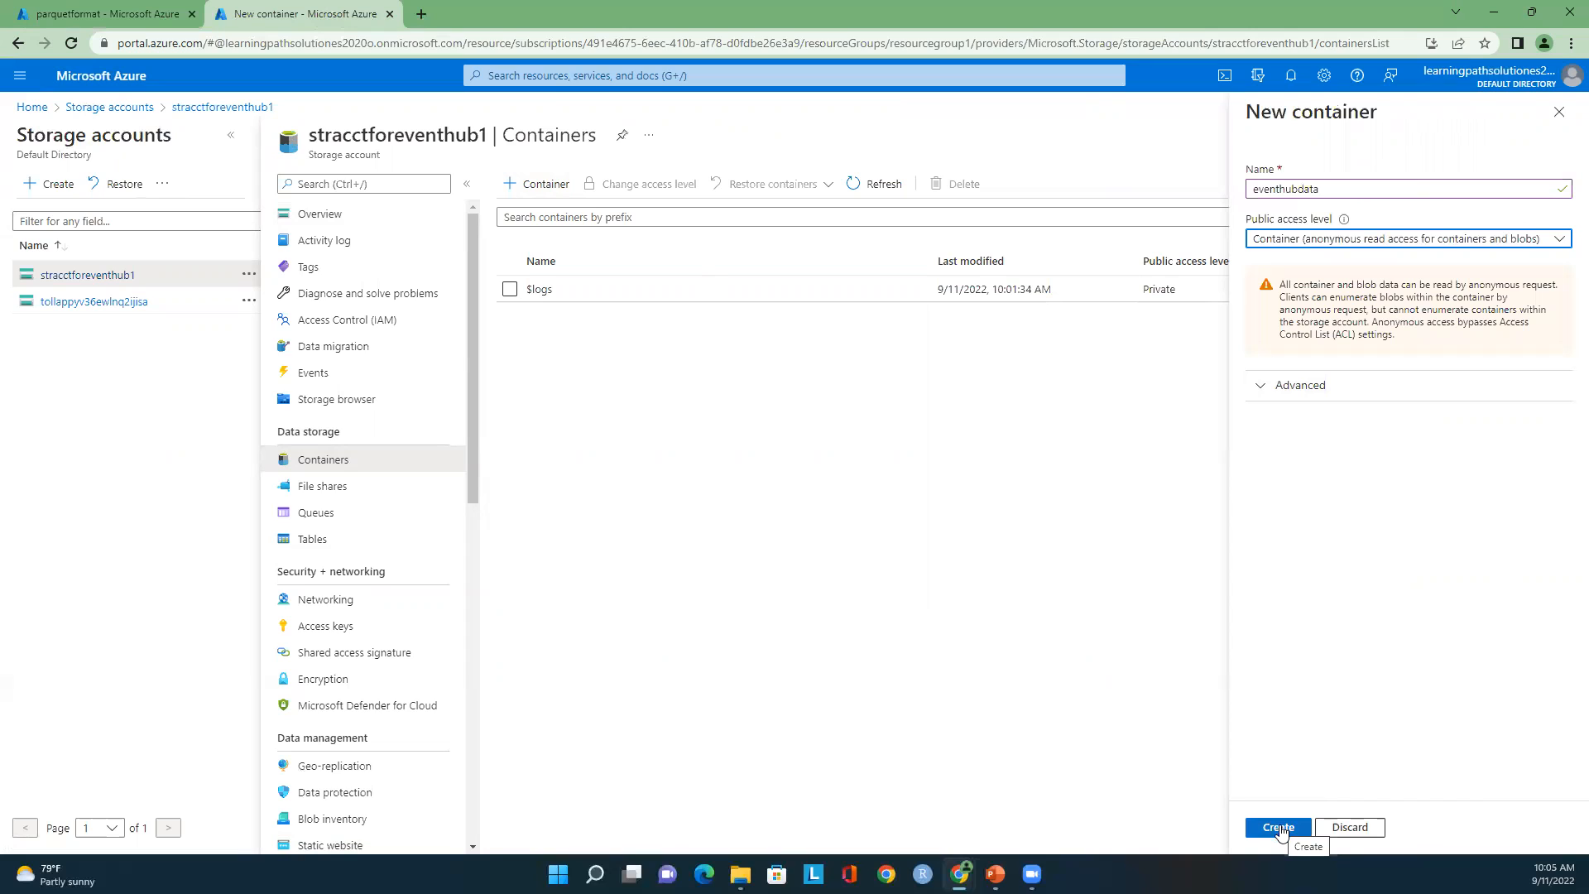
{"action": "left_click", "coordinate": [1280, 828]}
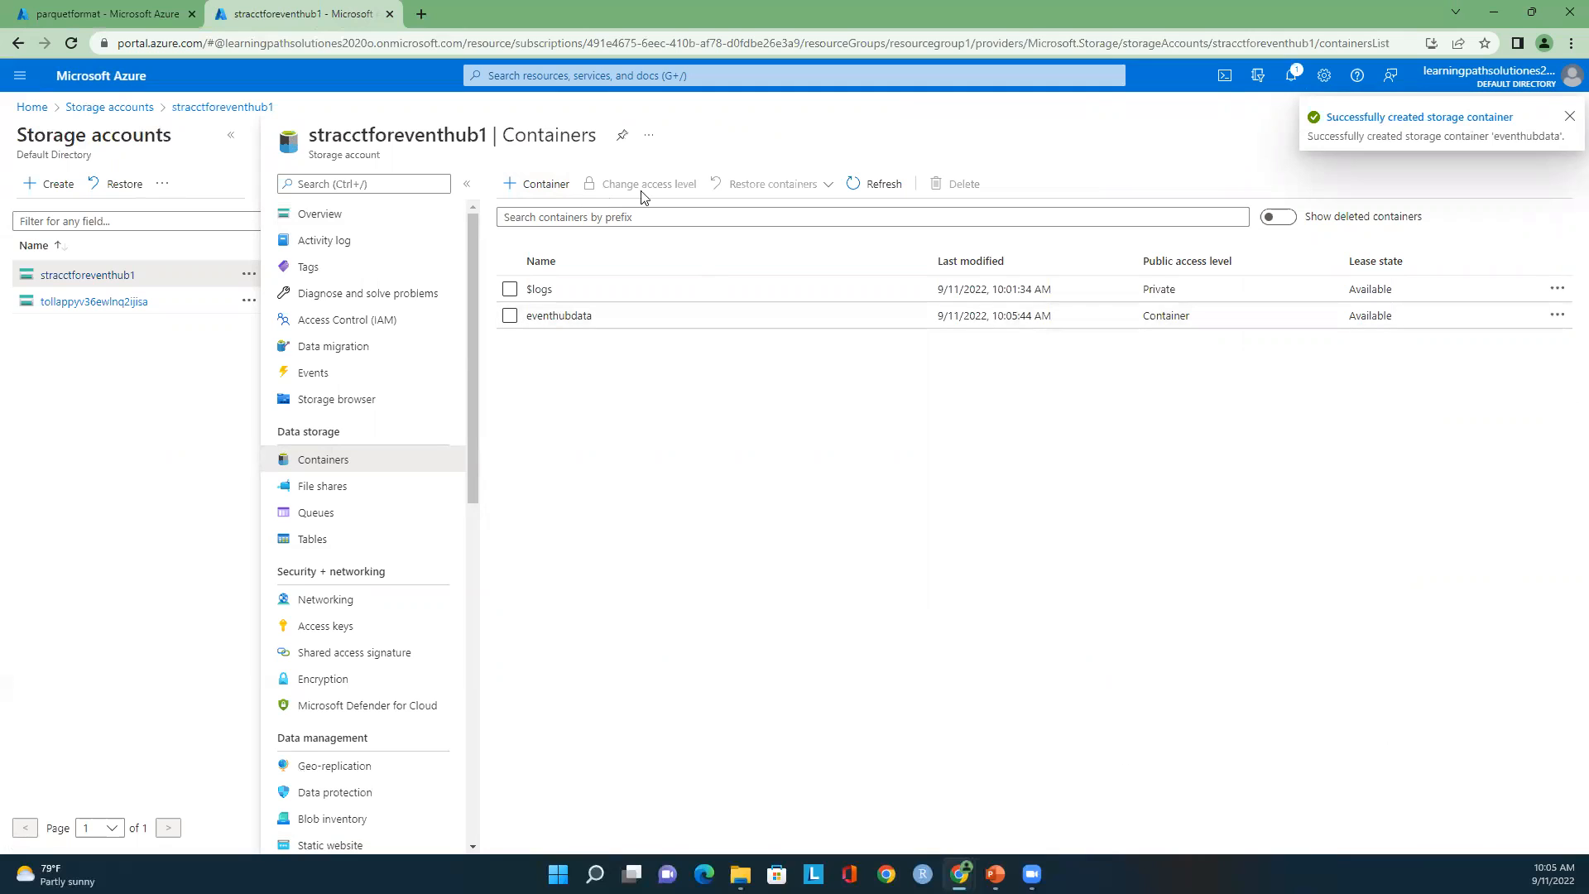
{"action": "left_click", "coordinate": [874, 190]}
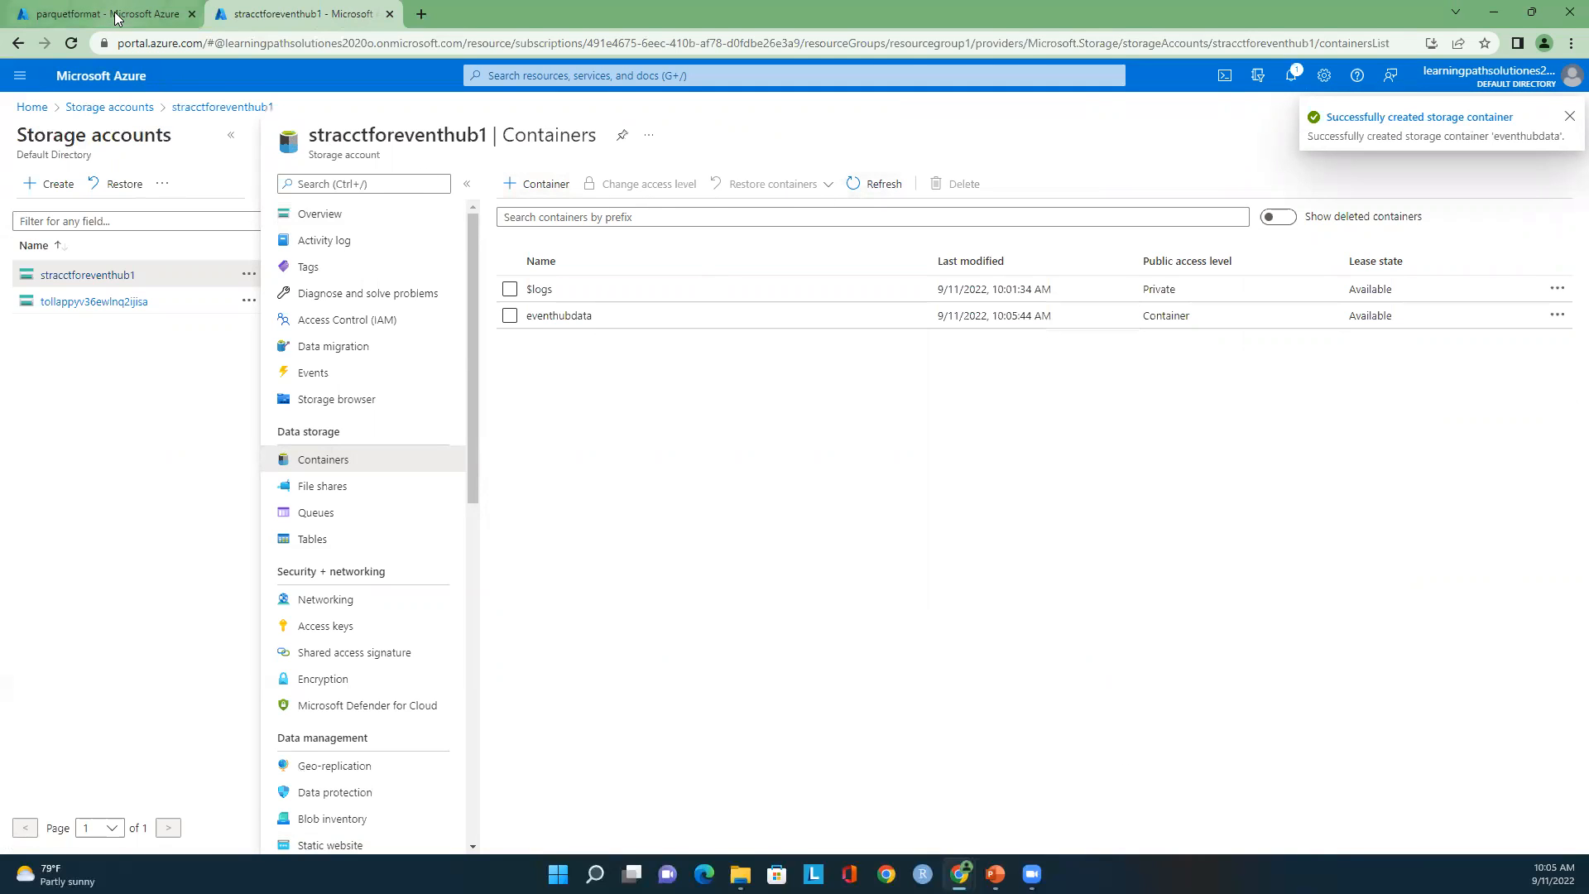
Step: Return to the parquetformat job, restart the Event Hub input's streaming preview and dismiss the notifications
{"action": "left_click", "coordinate": [116, 16]}
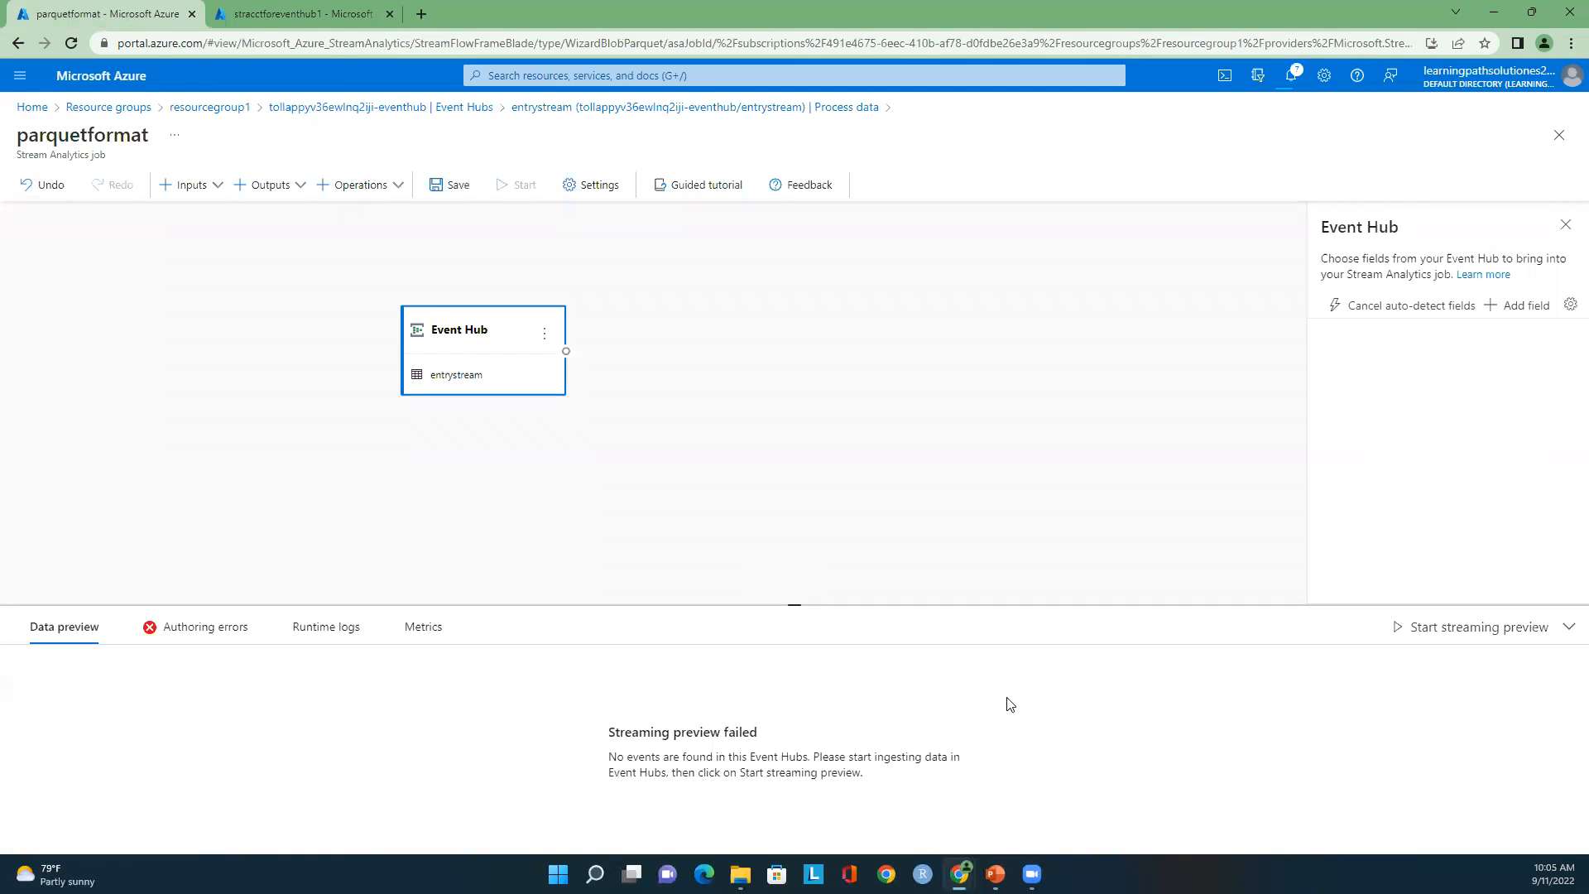
{"action": "left_click", "coordinate": [1406, 640]}
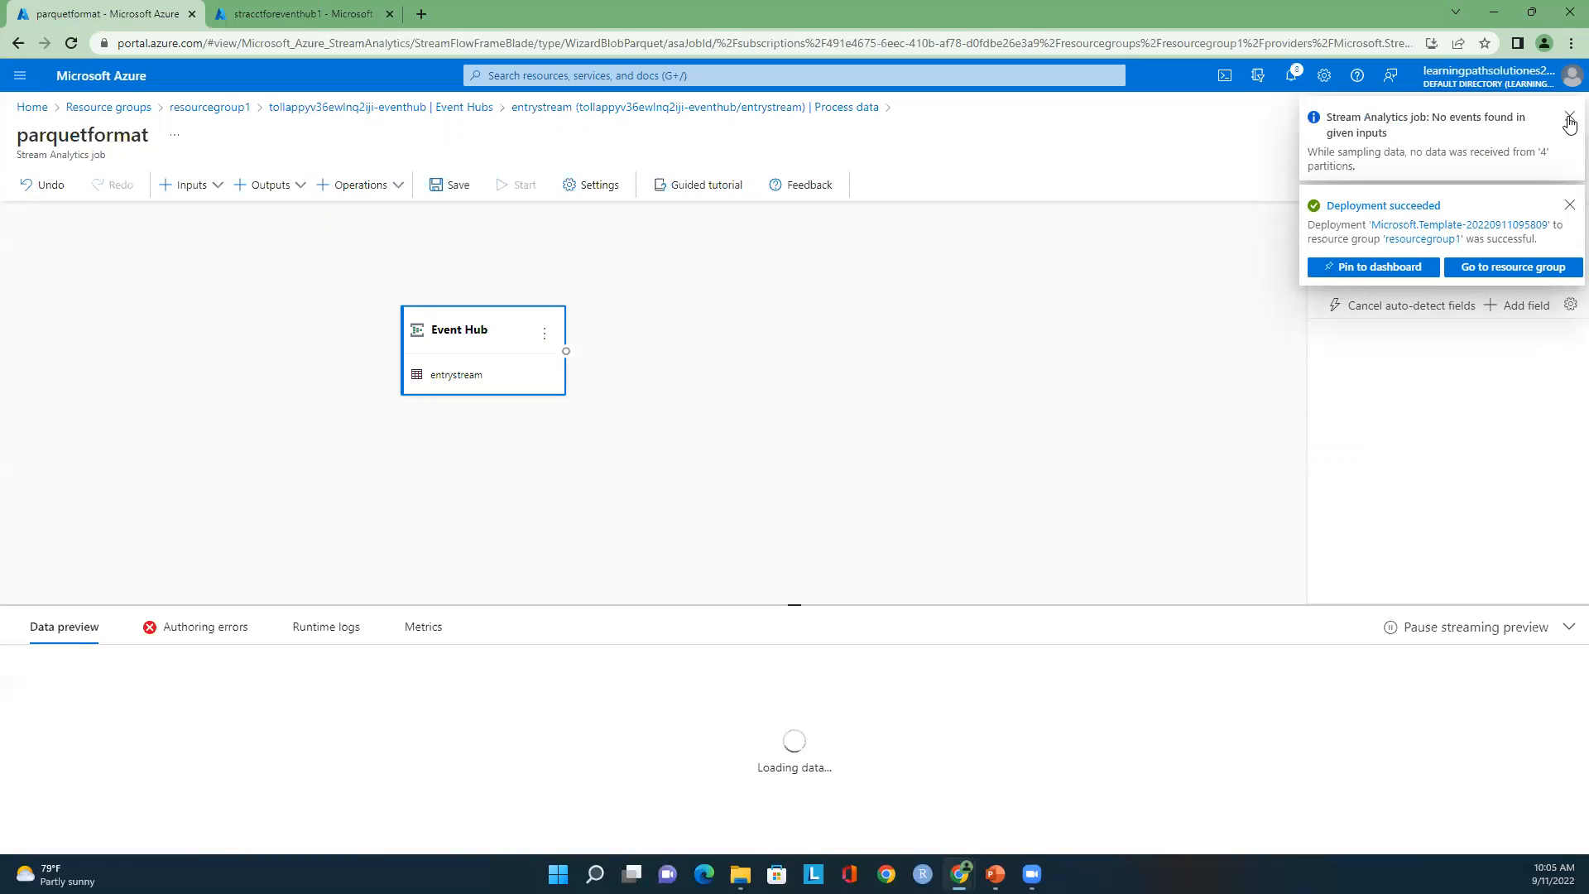
{"action": "left_click", "coordinate": [1569, 121]}
{"action": "left_click", "coordinate": [1568, 123]}
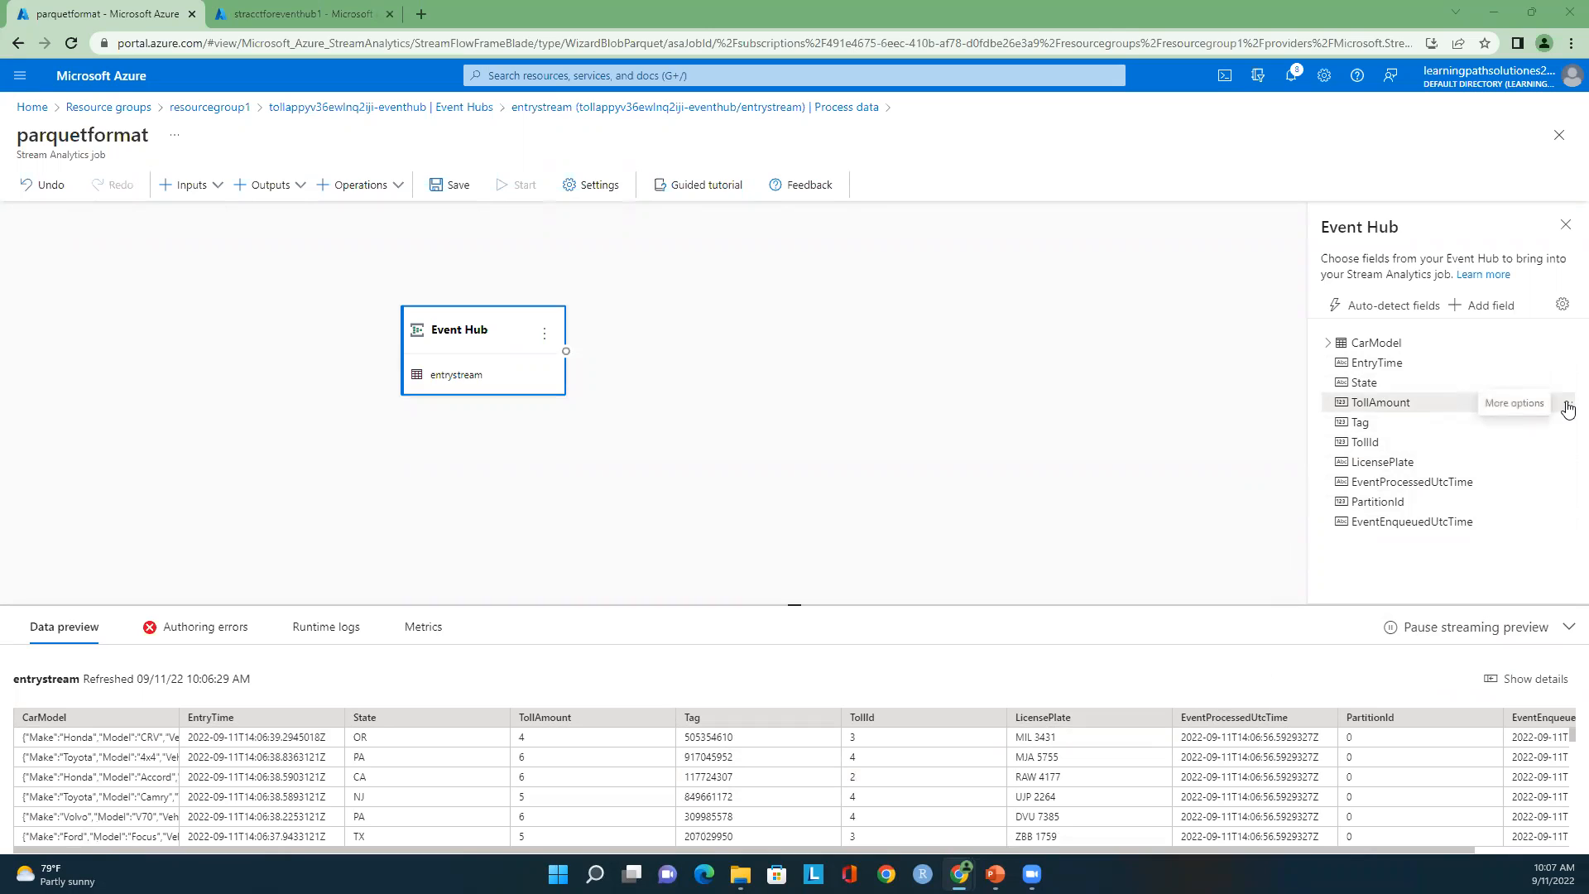
Step: Remove the TollAmount field from the Event Hub input and change the TollId field's data type to String
{"action": "left_click", "coordinate": [1567, 406]}
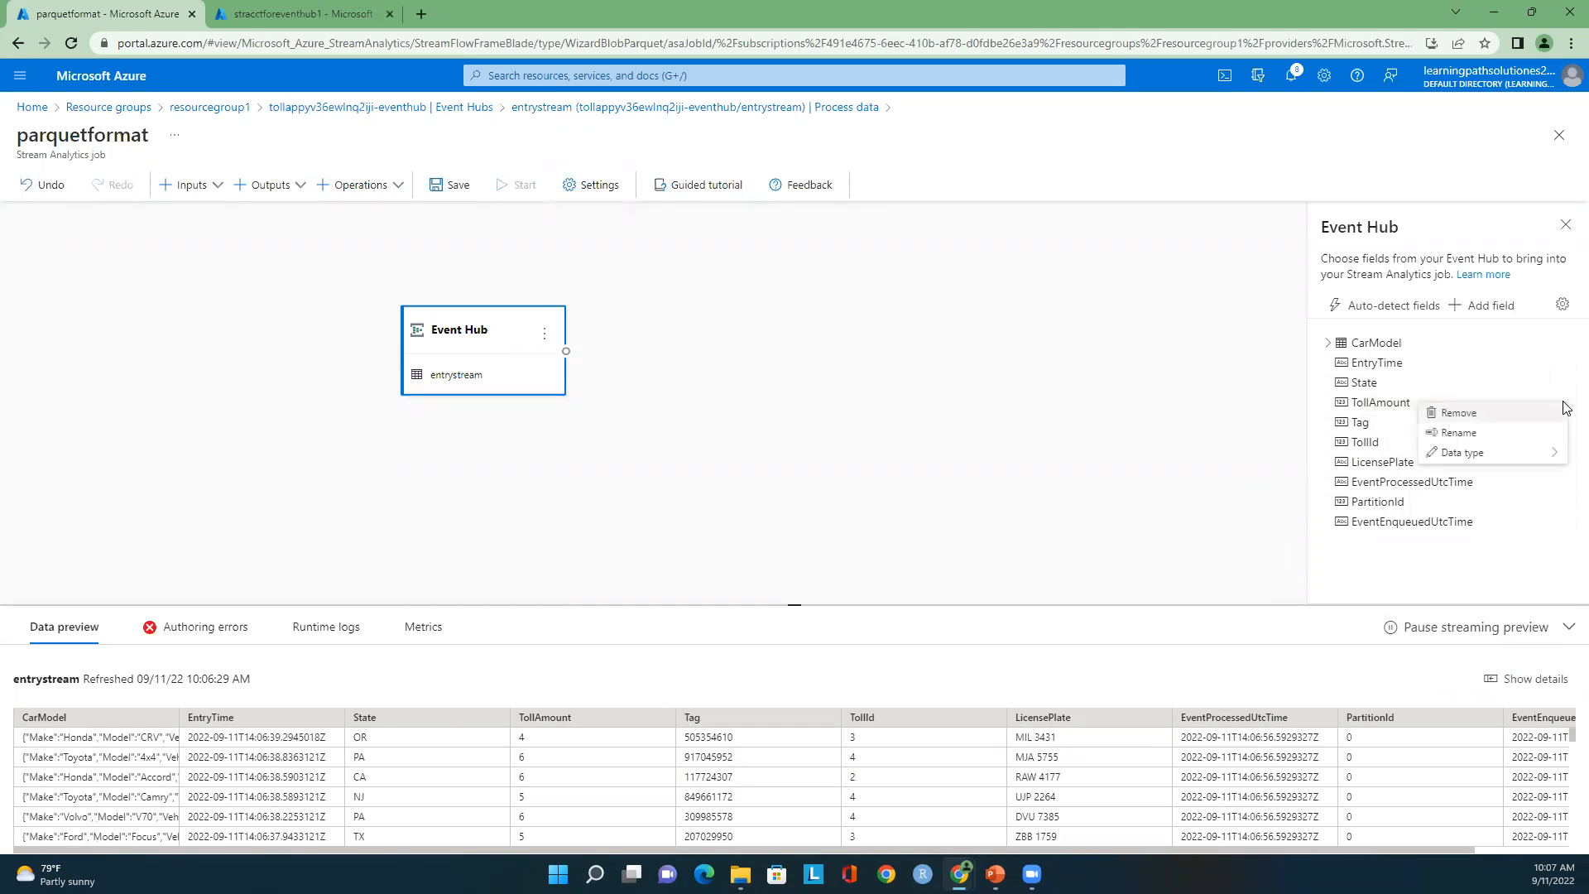
{"action": "left_click", "coordinate": [1457, 414]}
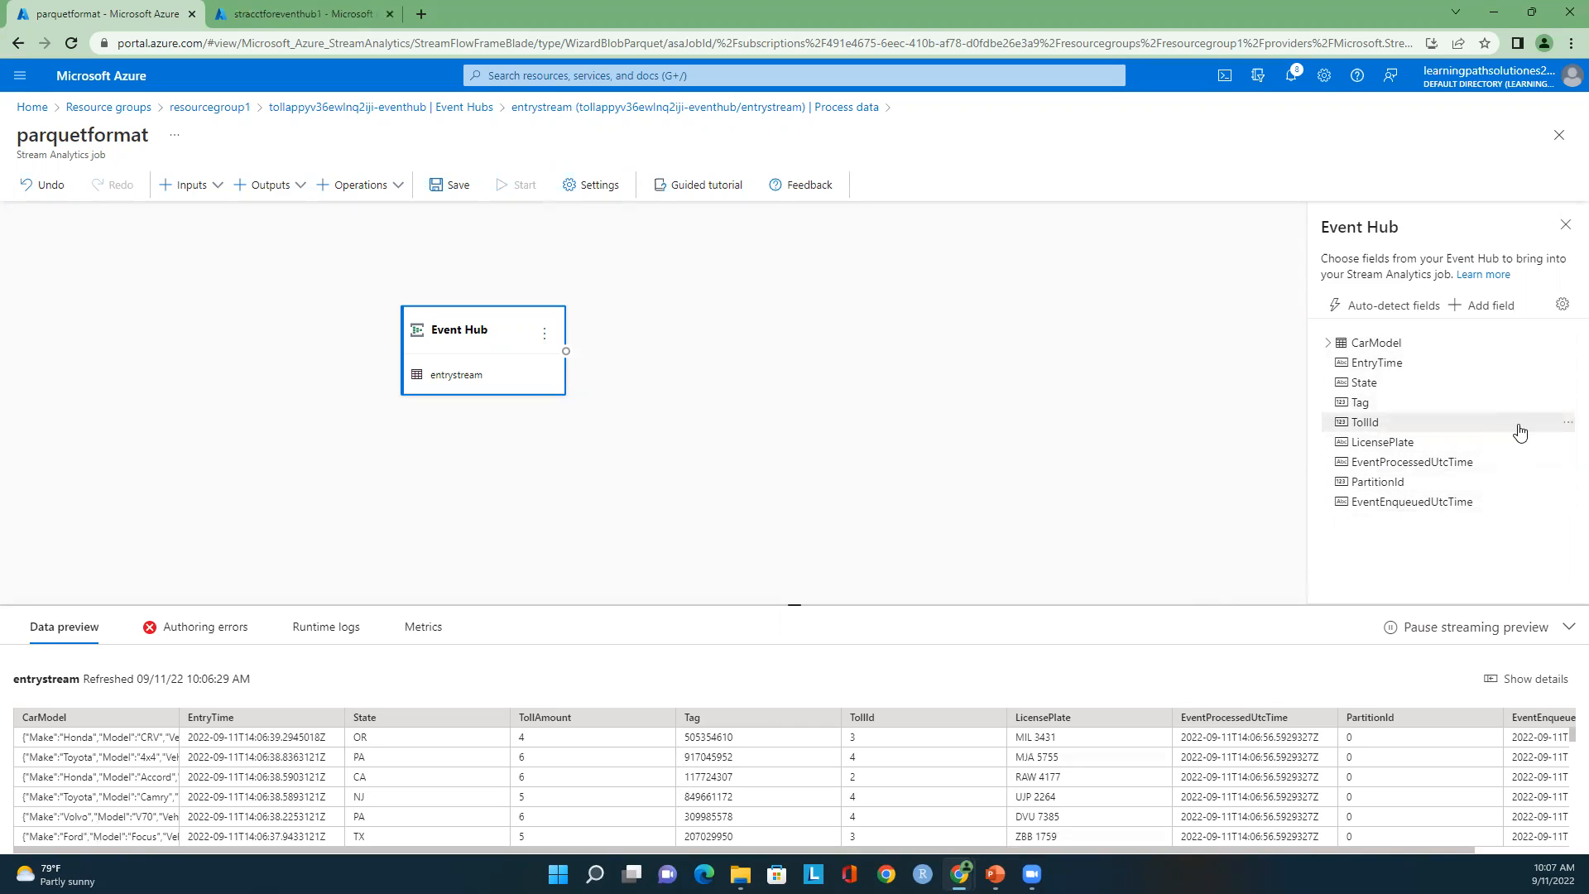
{"action": "left_click", "coordinate": [1566, 423]}
{"action": "mouse_move", "coordinate": [1525, 476]}
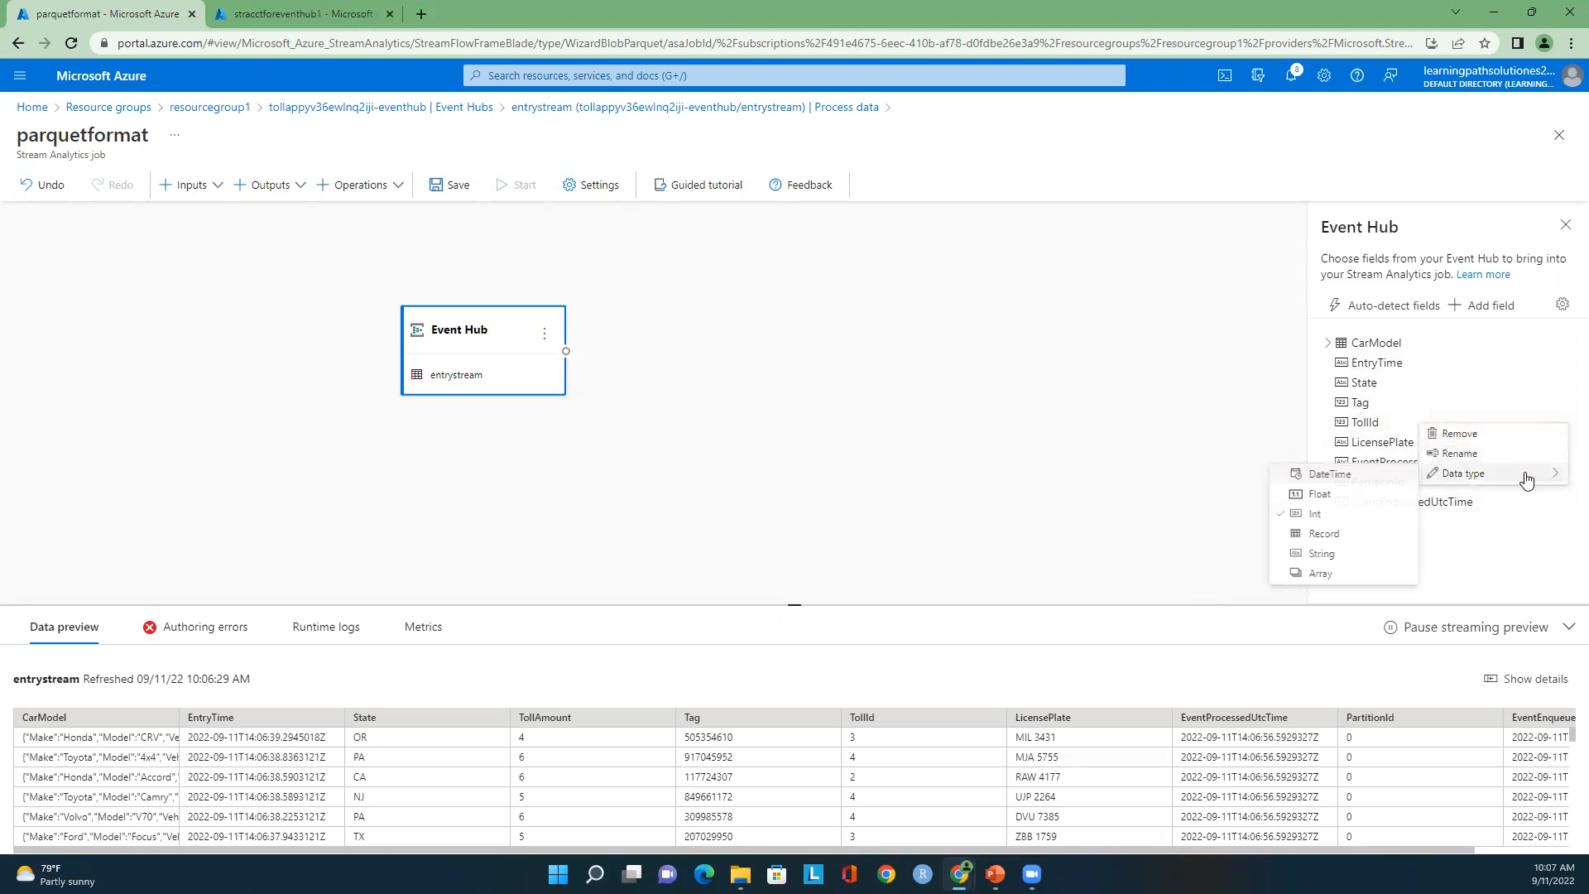
{"action": "left_click", "coordinate": [1322, 554]}
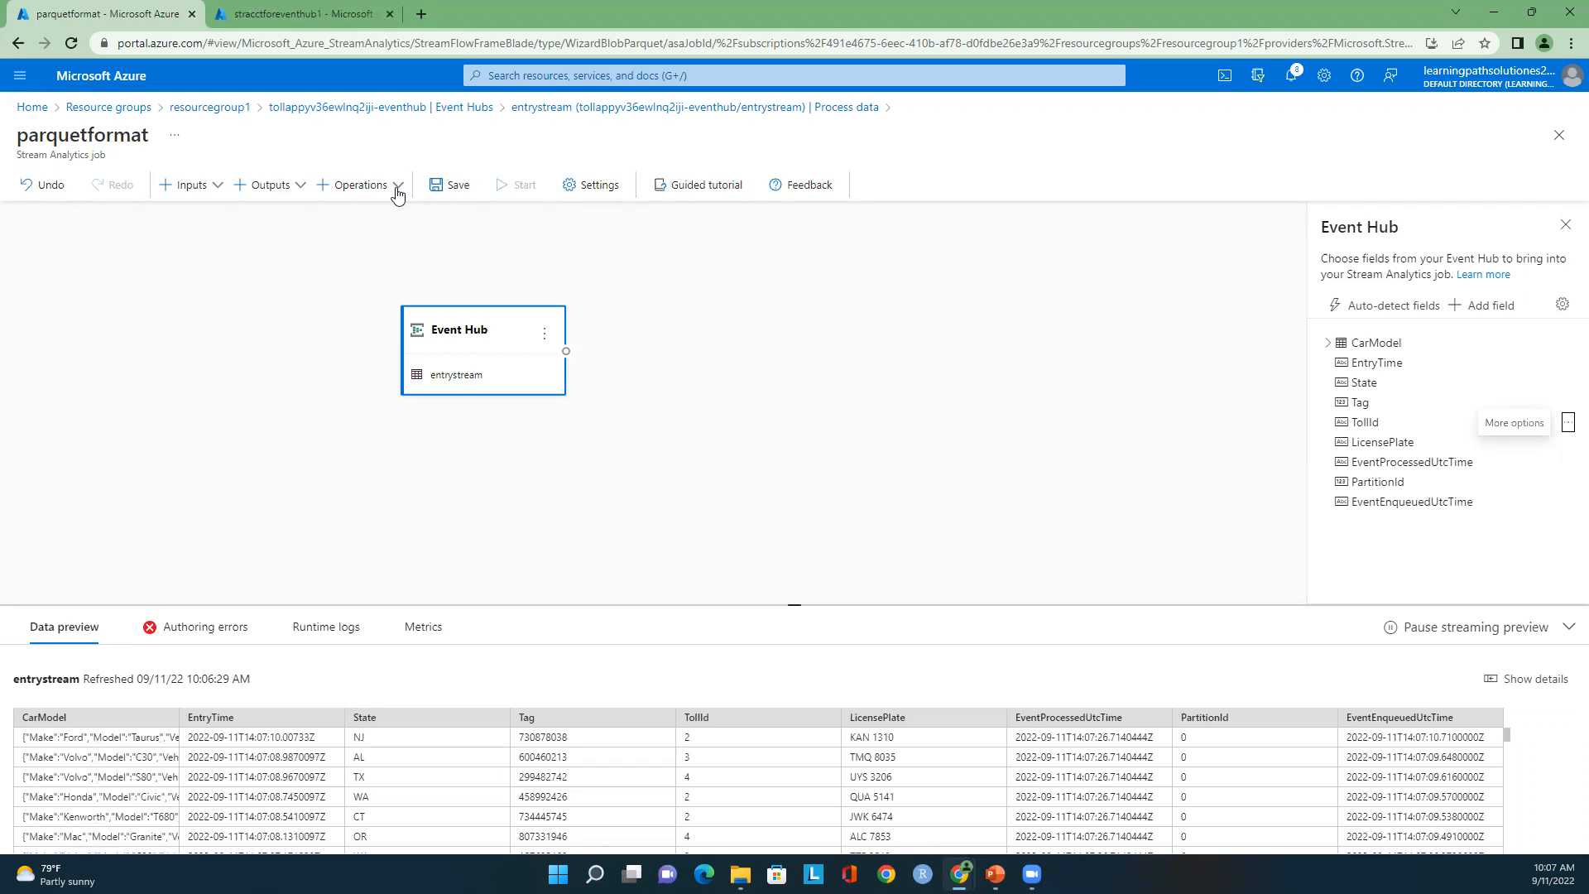
Step: Add an ADLS Gen2 output to the job, targeting the eventhubdata container in the stracctforeventhub1 storage account
{"action": "left_click", "coordinate": [303, 192]}
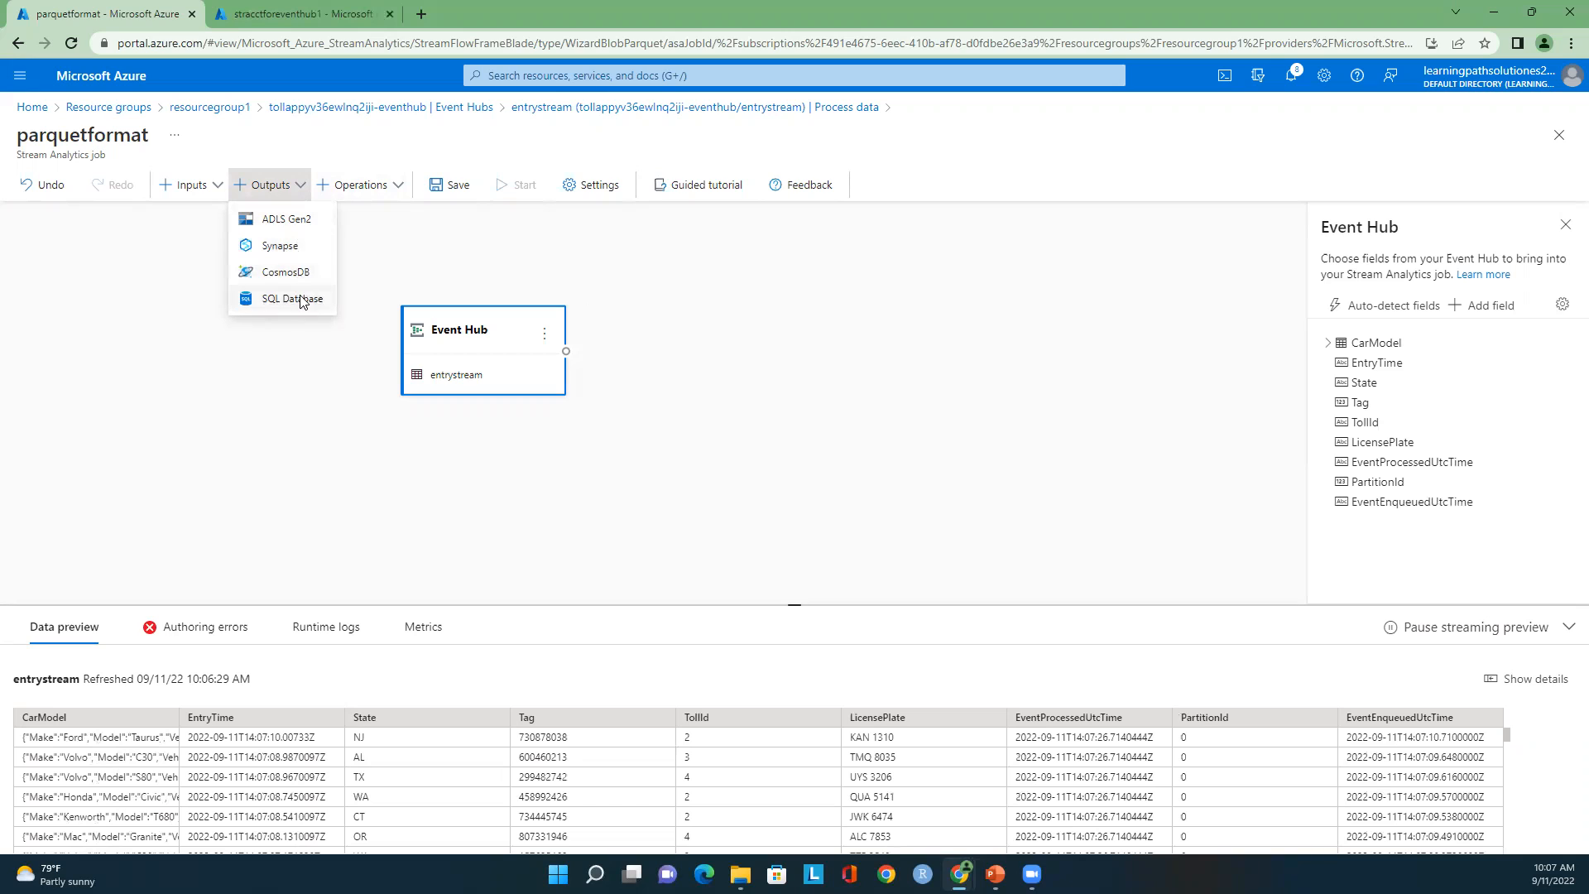
{"action": "left_click", "coordinate": [296, 220]}
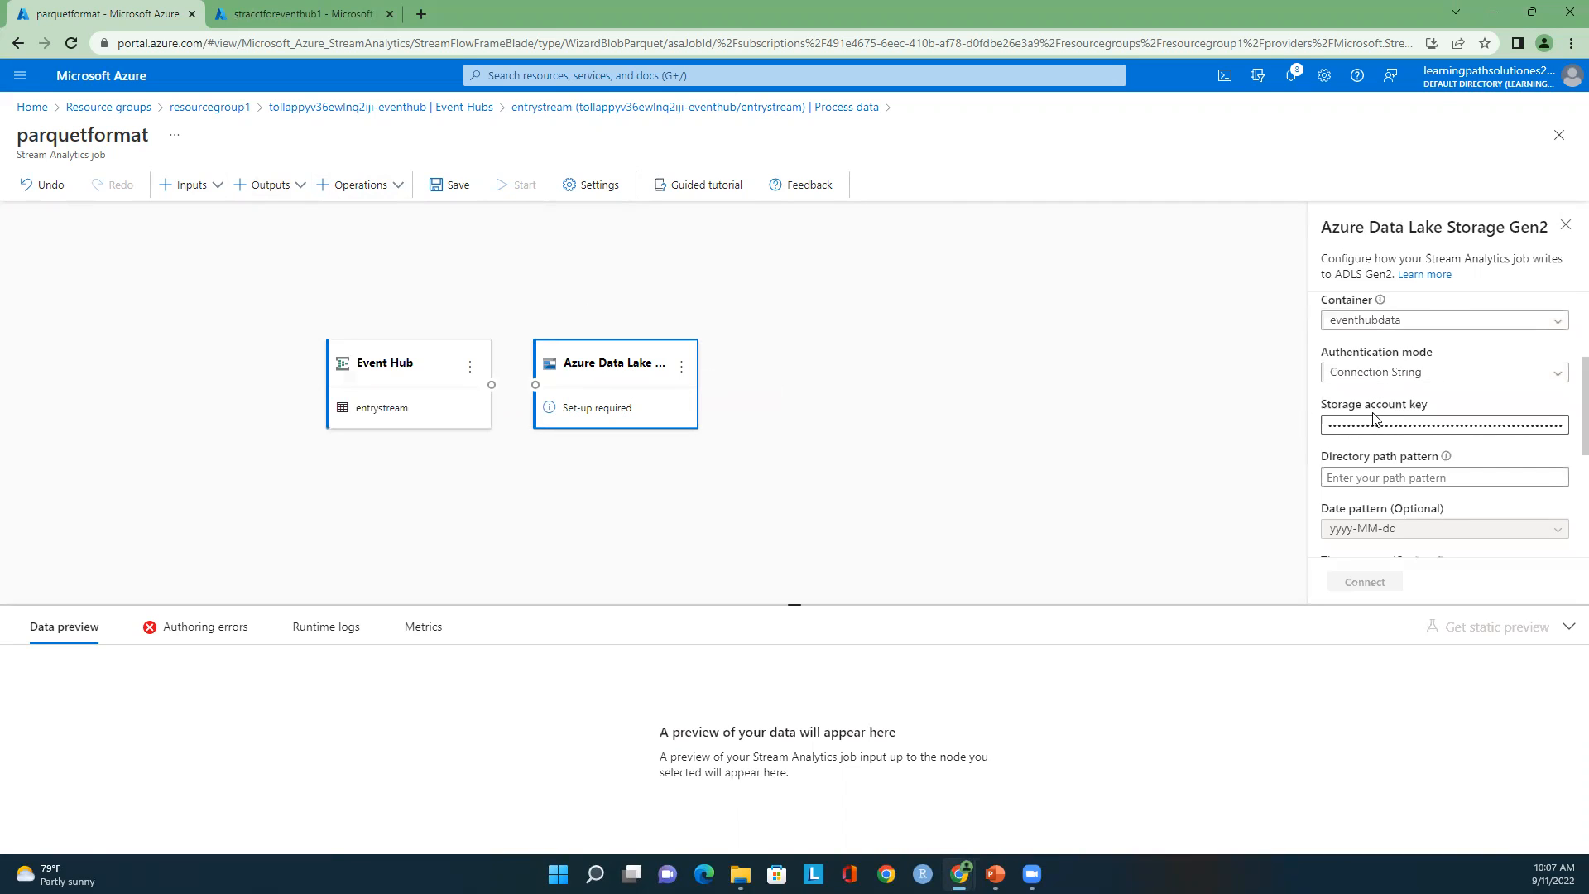
{"action": "scroll", "coordinate": [1376, 418], "scroll_direction": "up", "scroll_amount": 2}
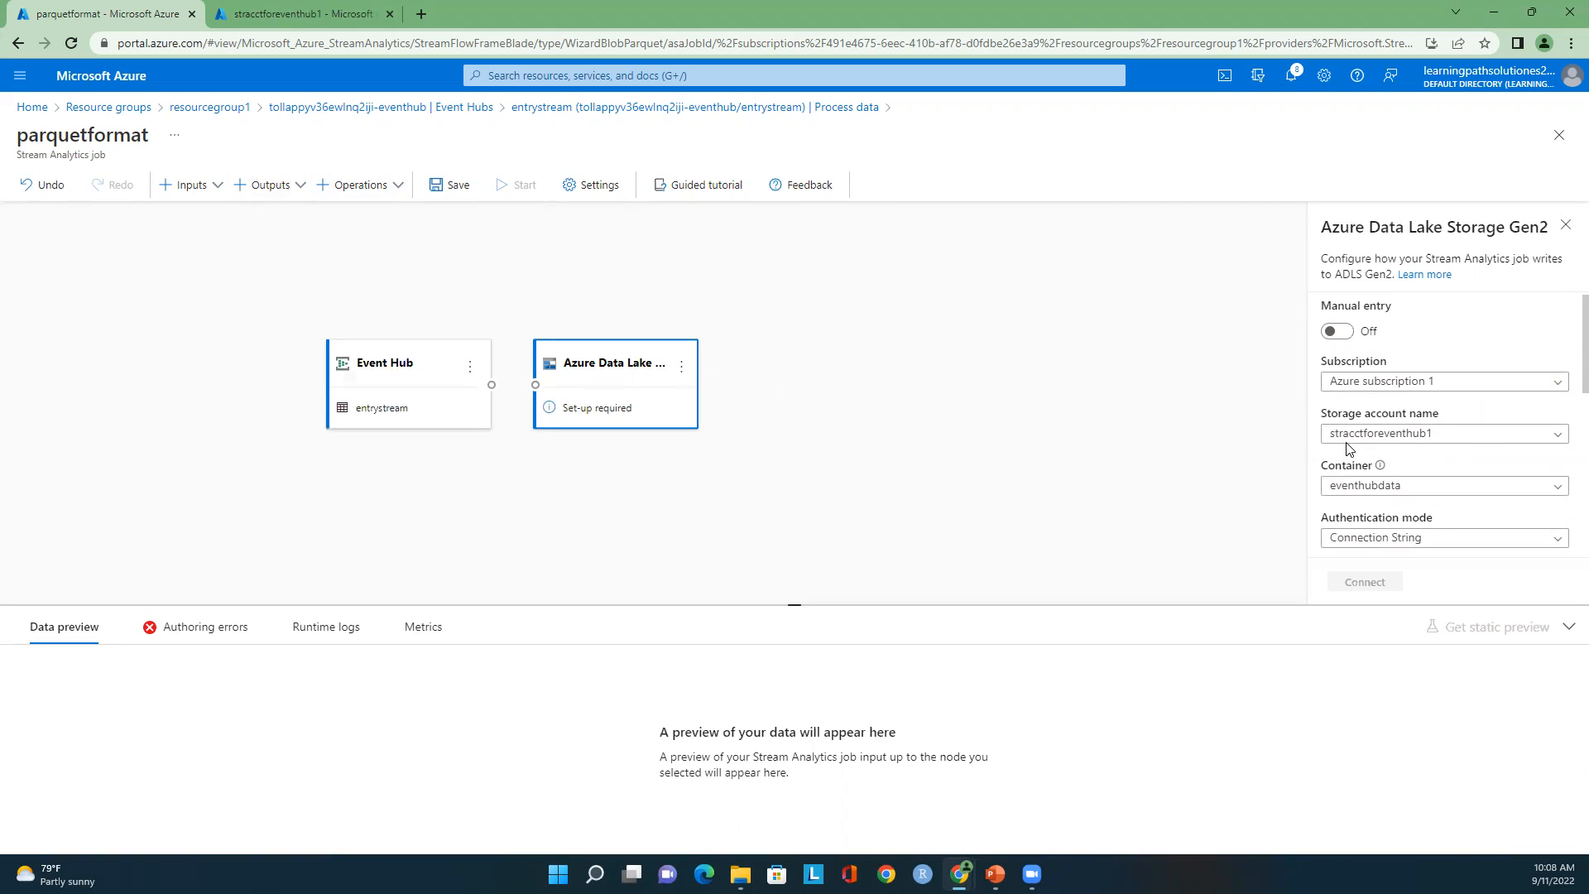
{"action": "scroll", "coordinate": [1502, 447], "scroll_direction": "down", "scroll_amount": 1}
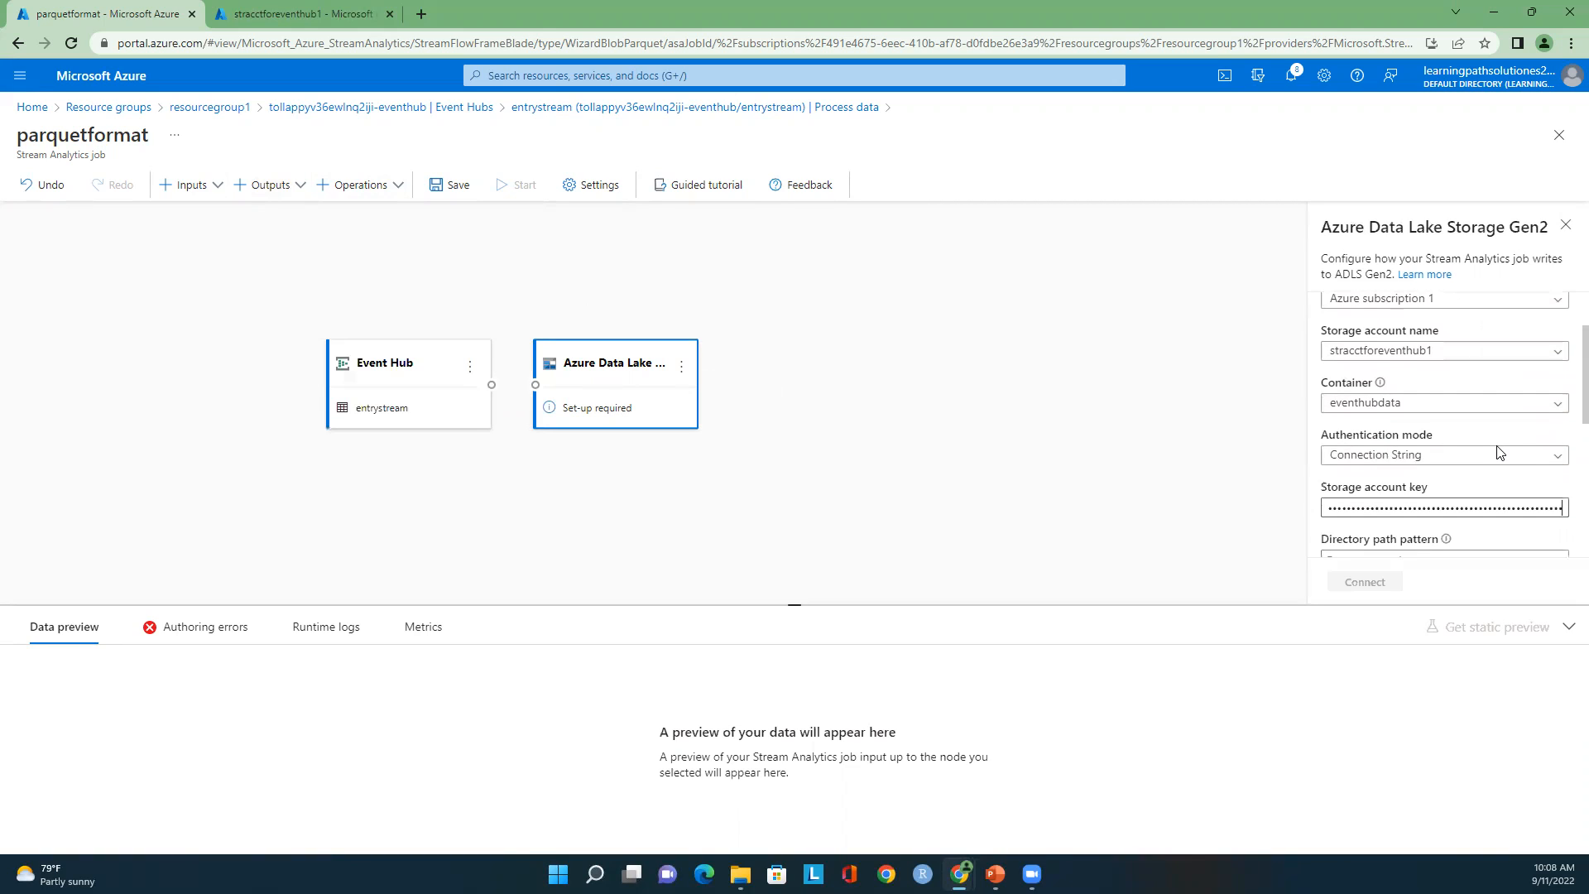
{"action": "left_click", "coordinate": [1379, 412]}
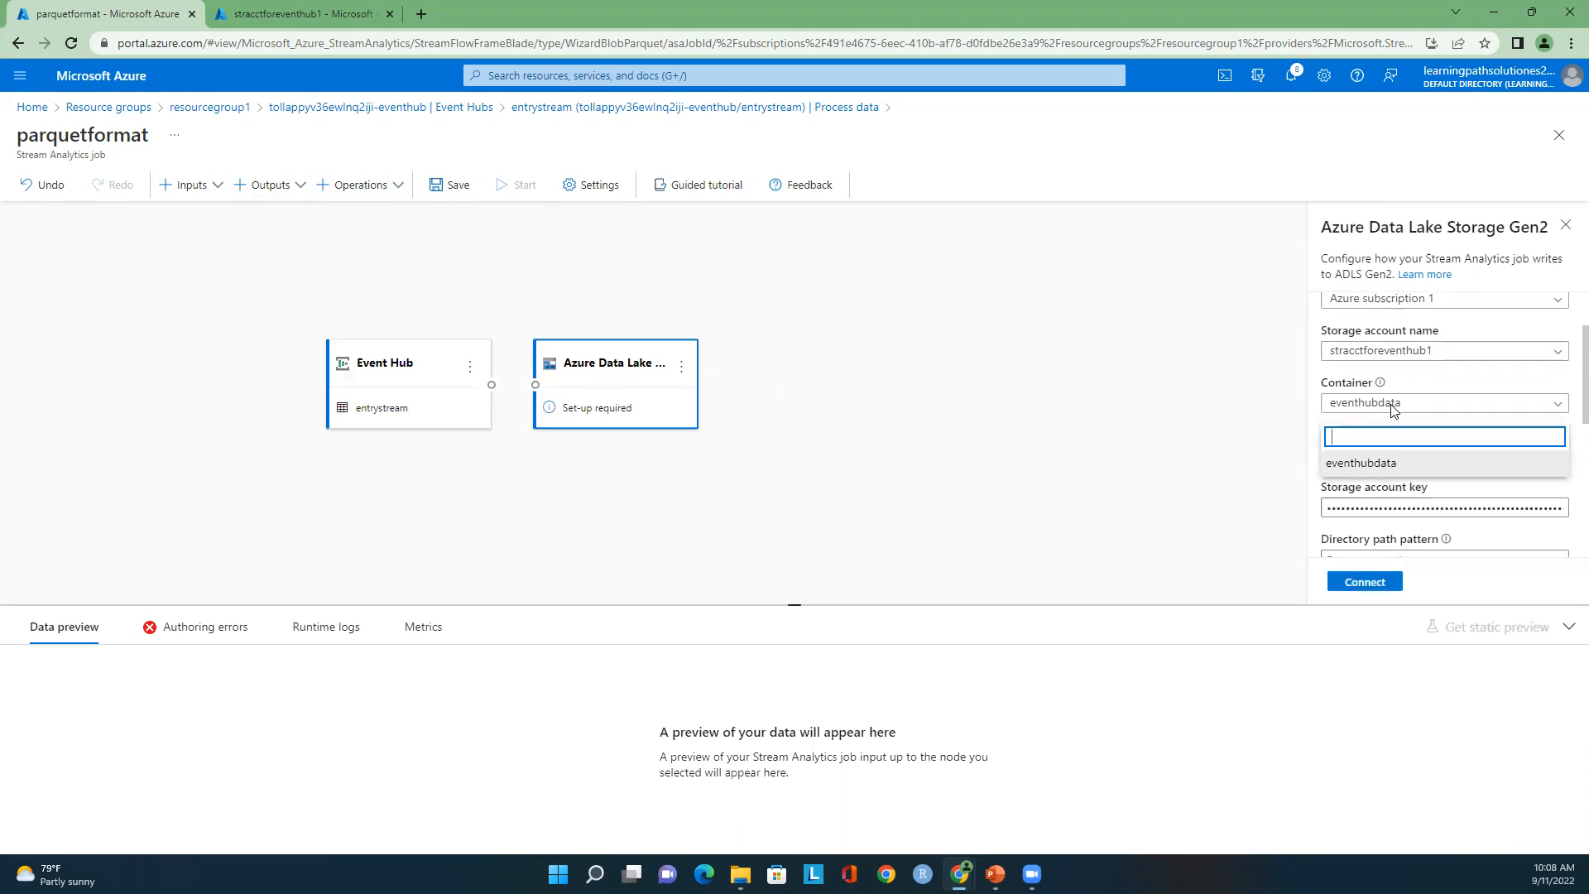
{"action": "left_click", "coordinate": [1437, 382]}
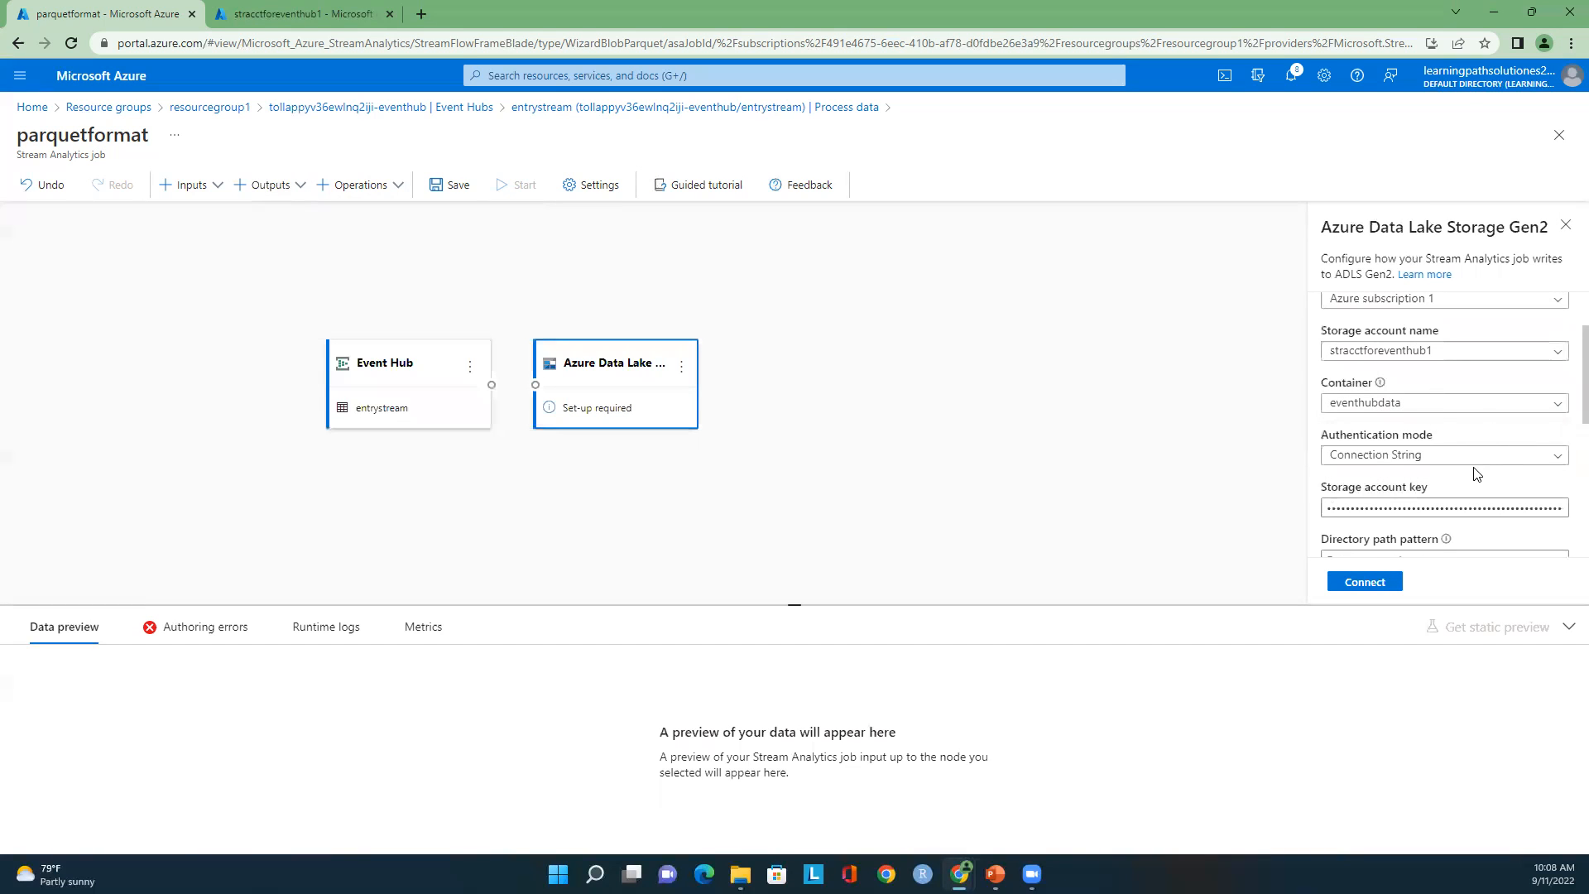
{"action": "scroll", "coordinate": [1476, 475], "scroll_direction": "down", "scroll_amount": 1}
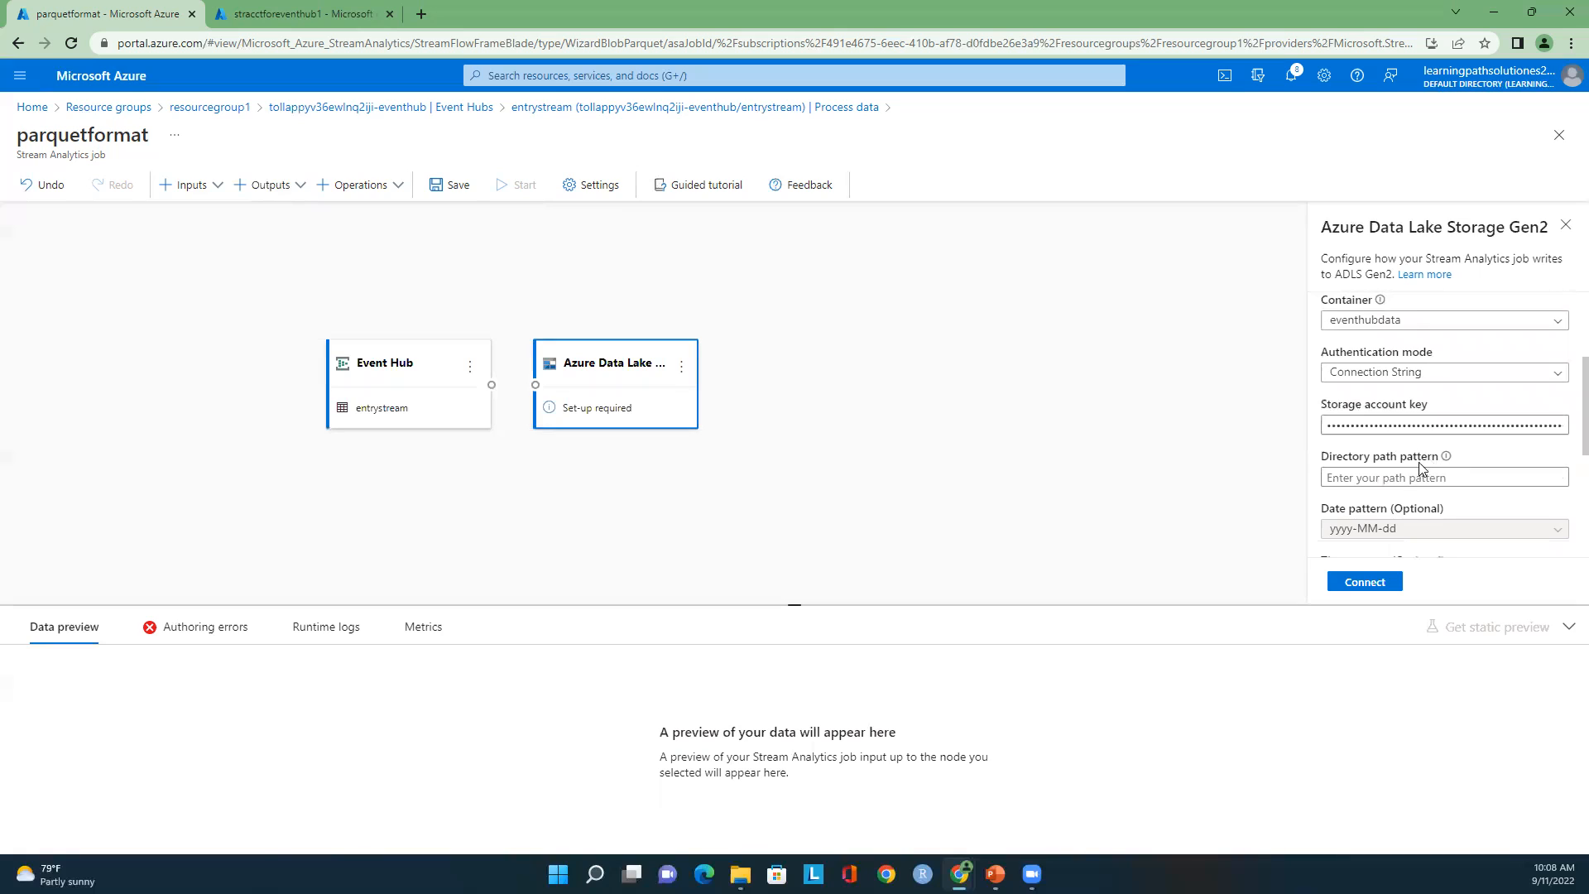
Step: Set the ADLS Gen2 output's directory path pattern to 01/01 and connect it with Parquet serialization
{"action": "left_click", "coordinate": [1394, 477]}
{"action": "type", "text": "01/01"}
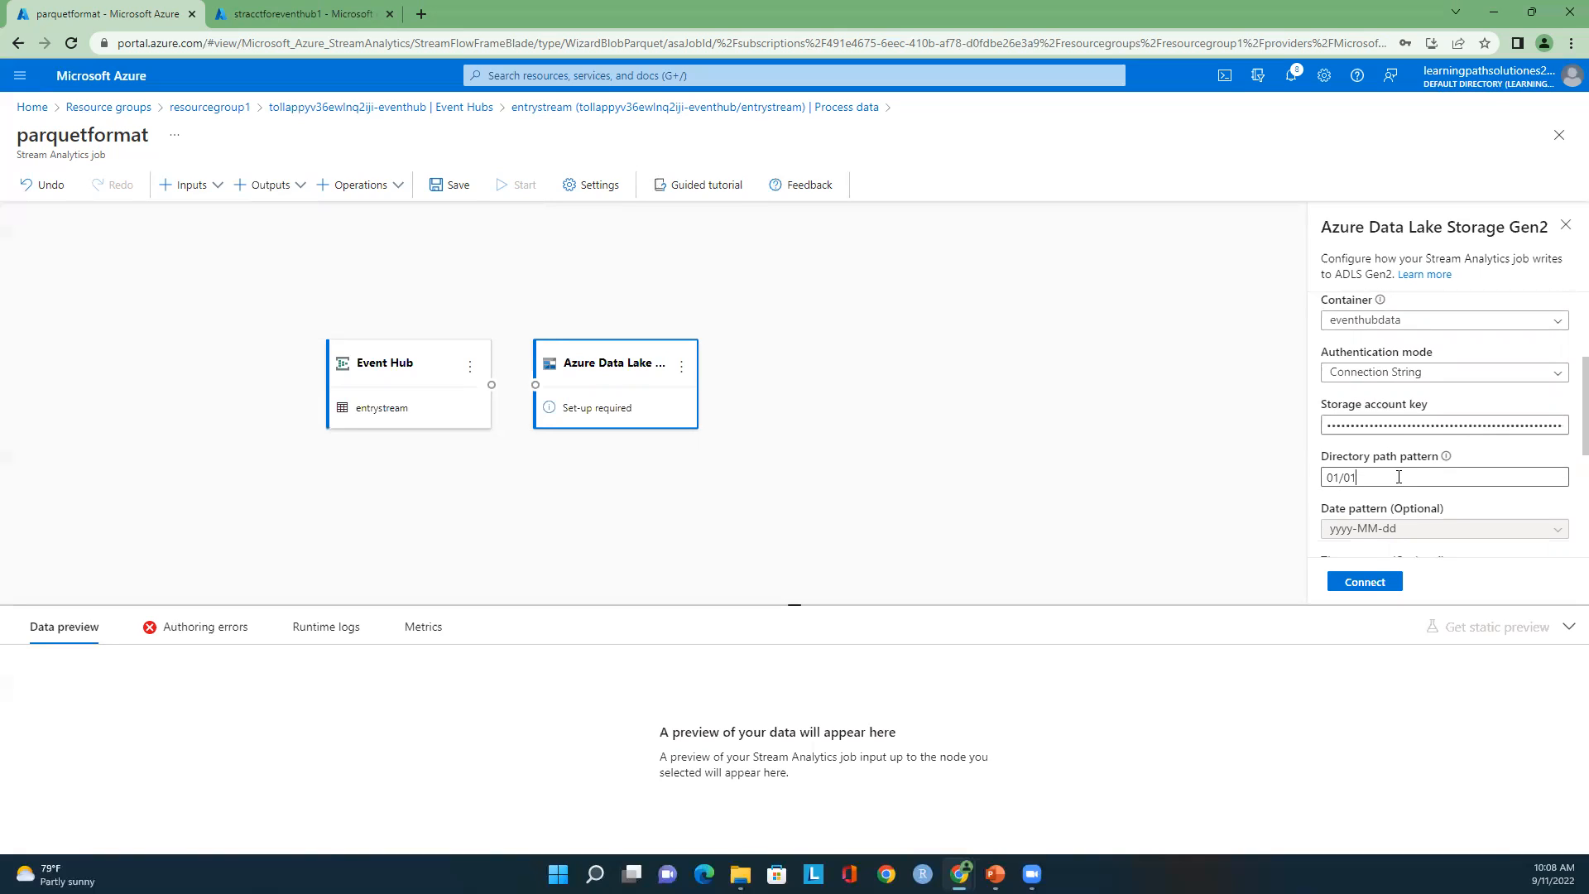
{"action": "scroll", "coordinate": [1444, 509], "scroll_direction": "down", "scroll_amount": 3}
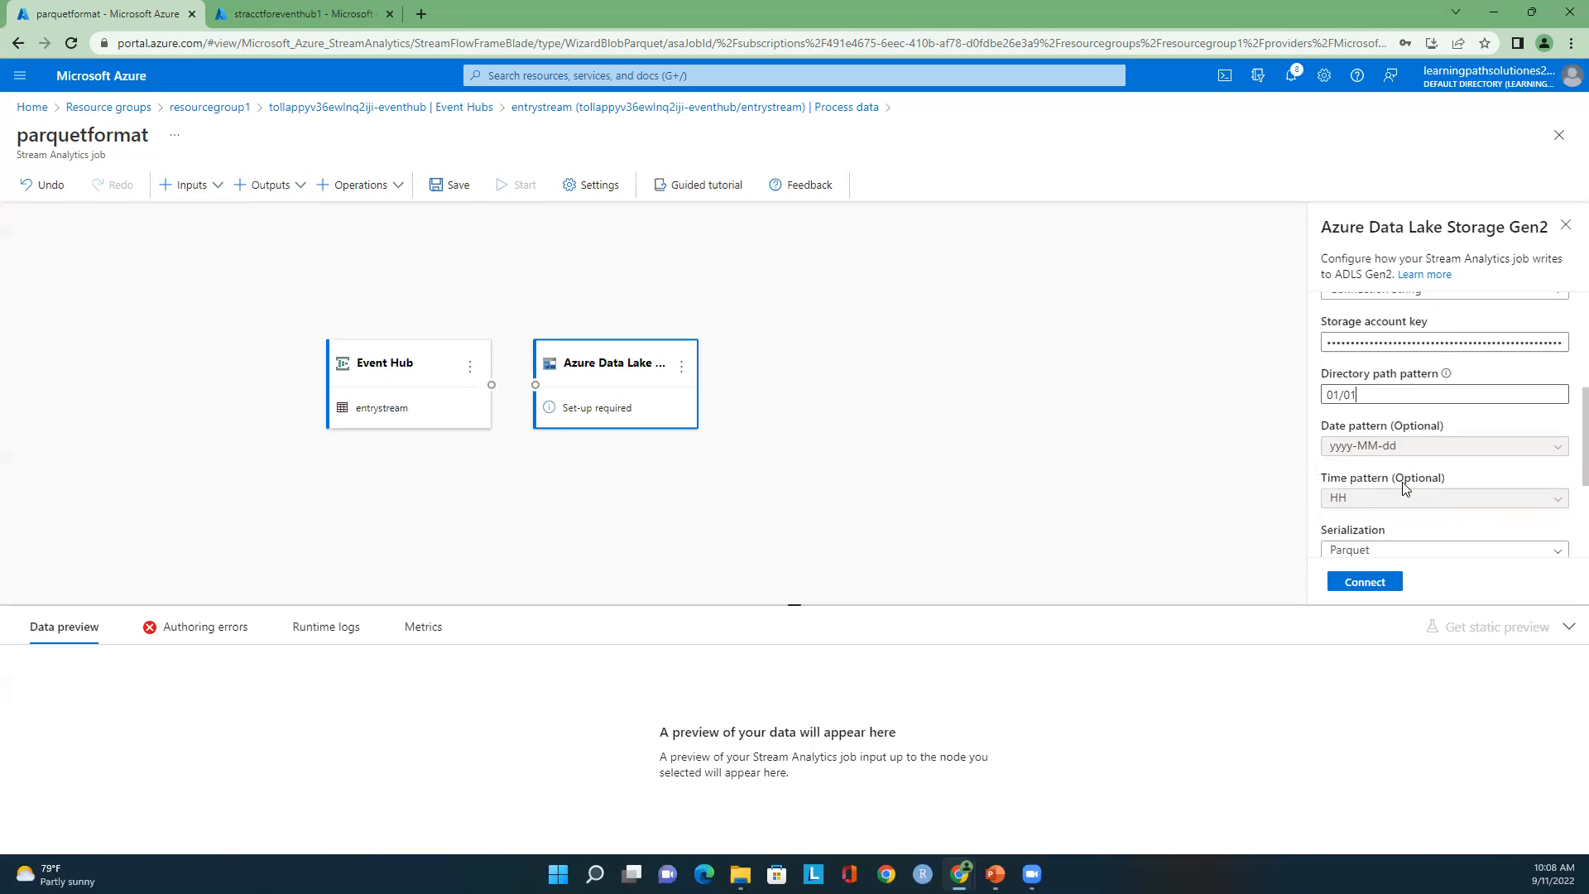
{"action": "scroll", "coordinate": [1409, 491], "scroll_direction": "down", "scroll_amount": 1}
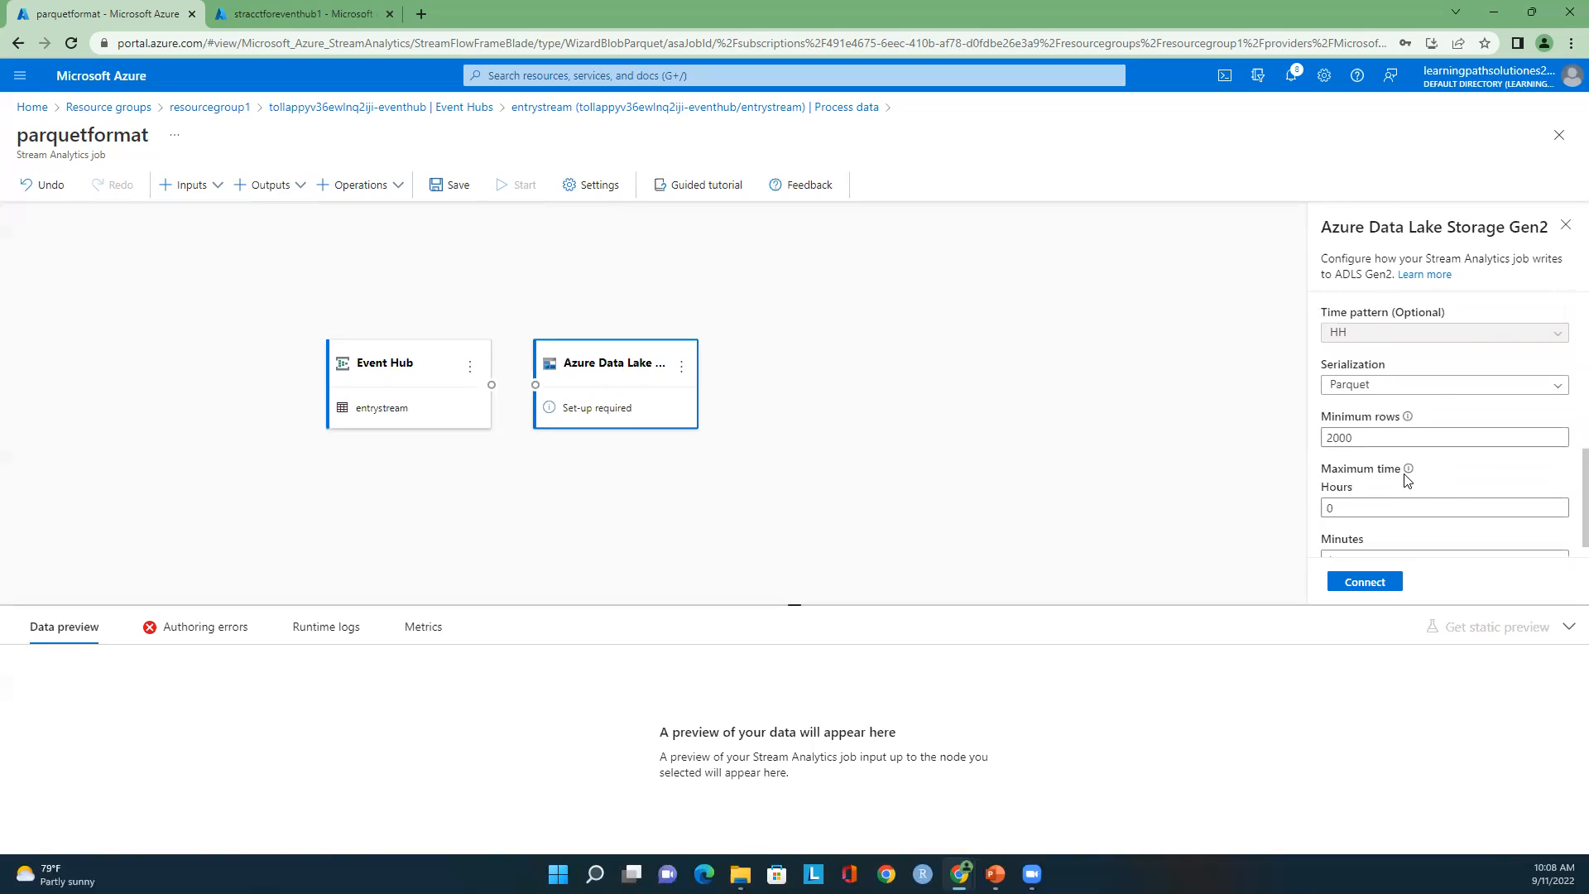
{"action": "scroll", "coordinate": [1440, 496], "scroll_direction": "down", "scroll_amount": 1}
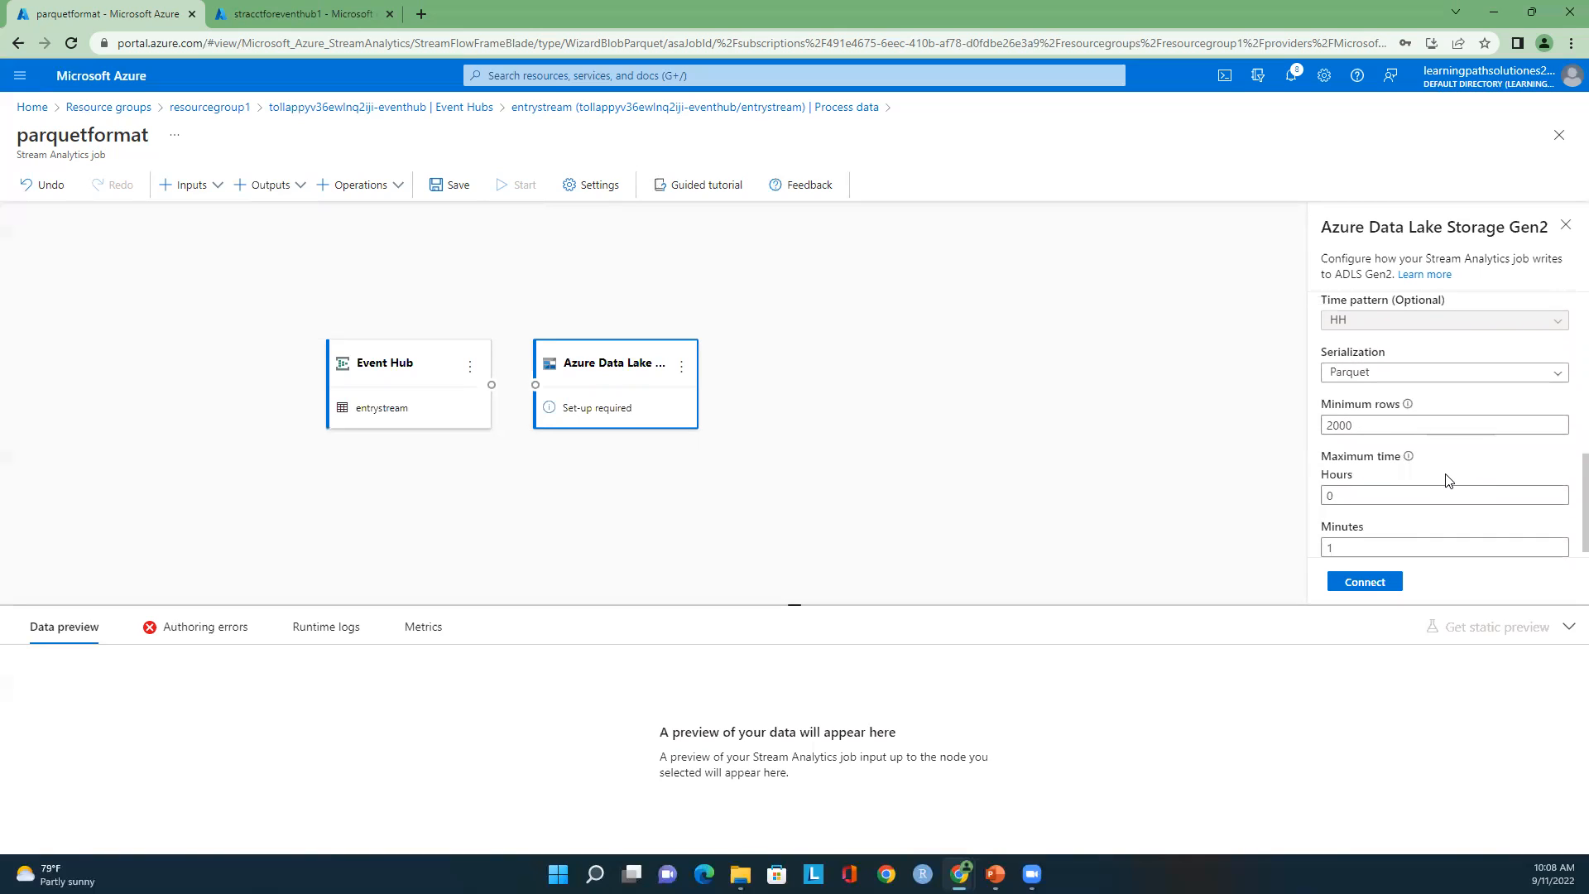
{"action": "left_click", "coordinate": [1363, 582]}
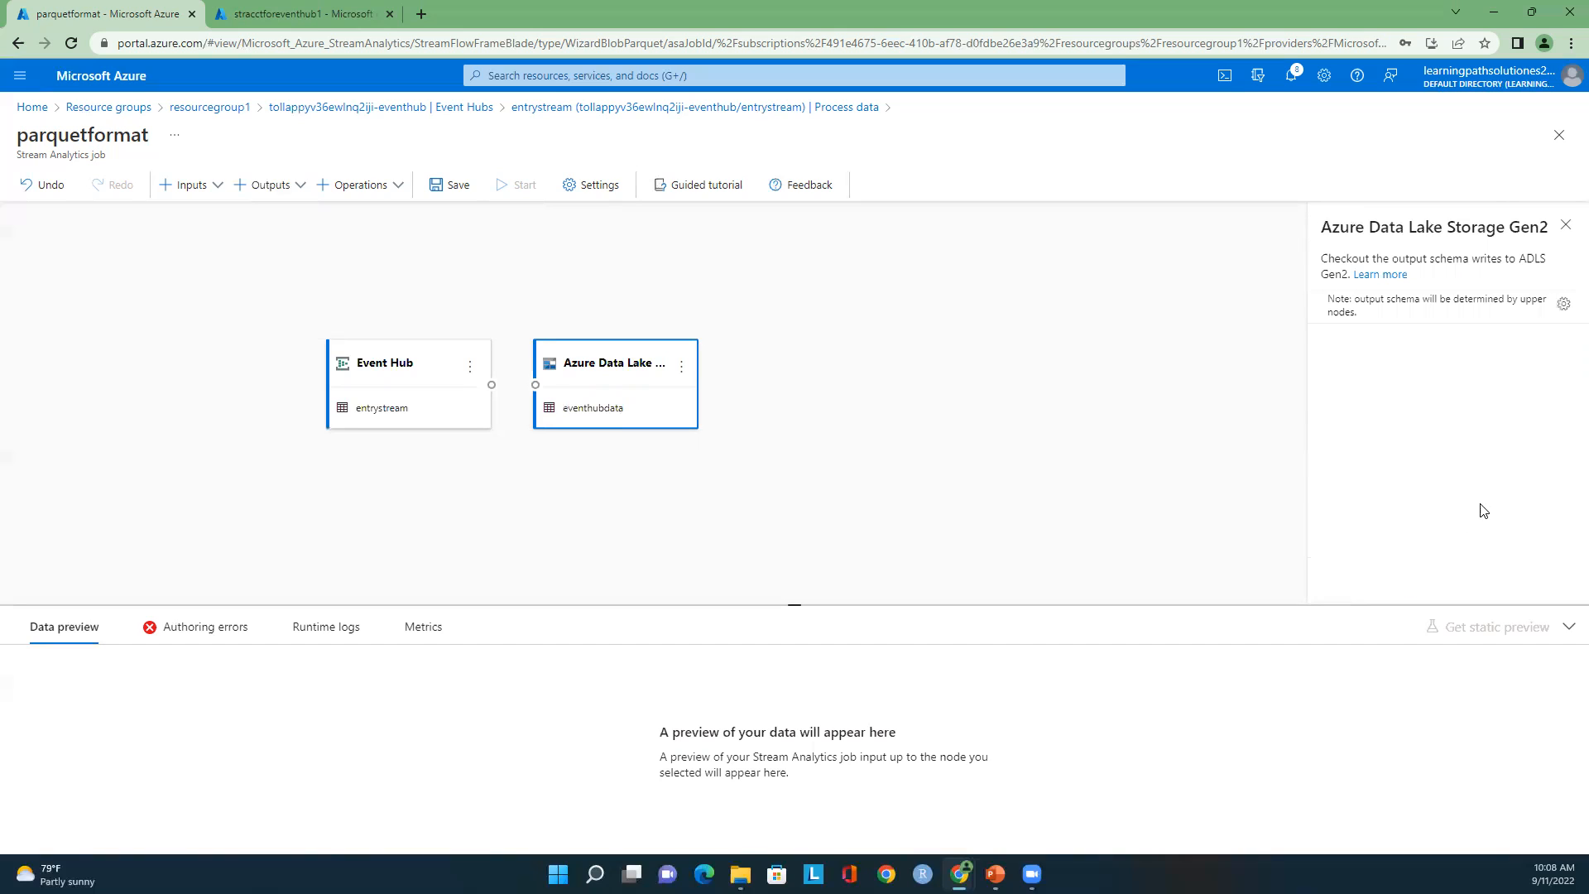
Step: Connect the Event Hub input to the Azure Data Lake output, save the parquetformat job and open its start settings
{"action": "left_click", "coordinate": [499, 393]}
{"action": "left_click_drag", "start_coordinate": [499, 393], "coordinate": [539, 391]}
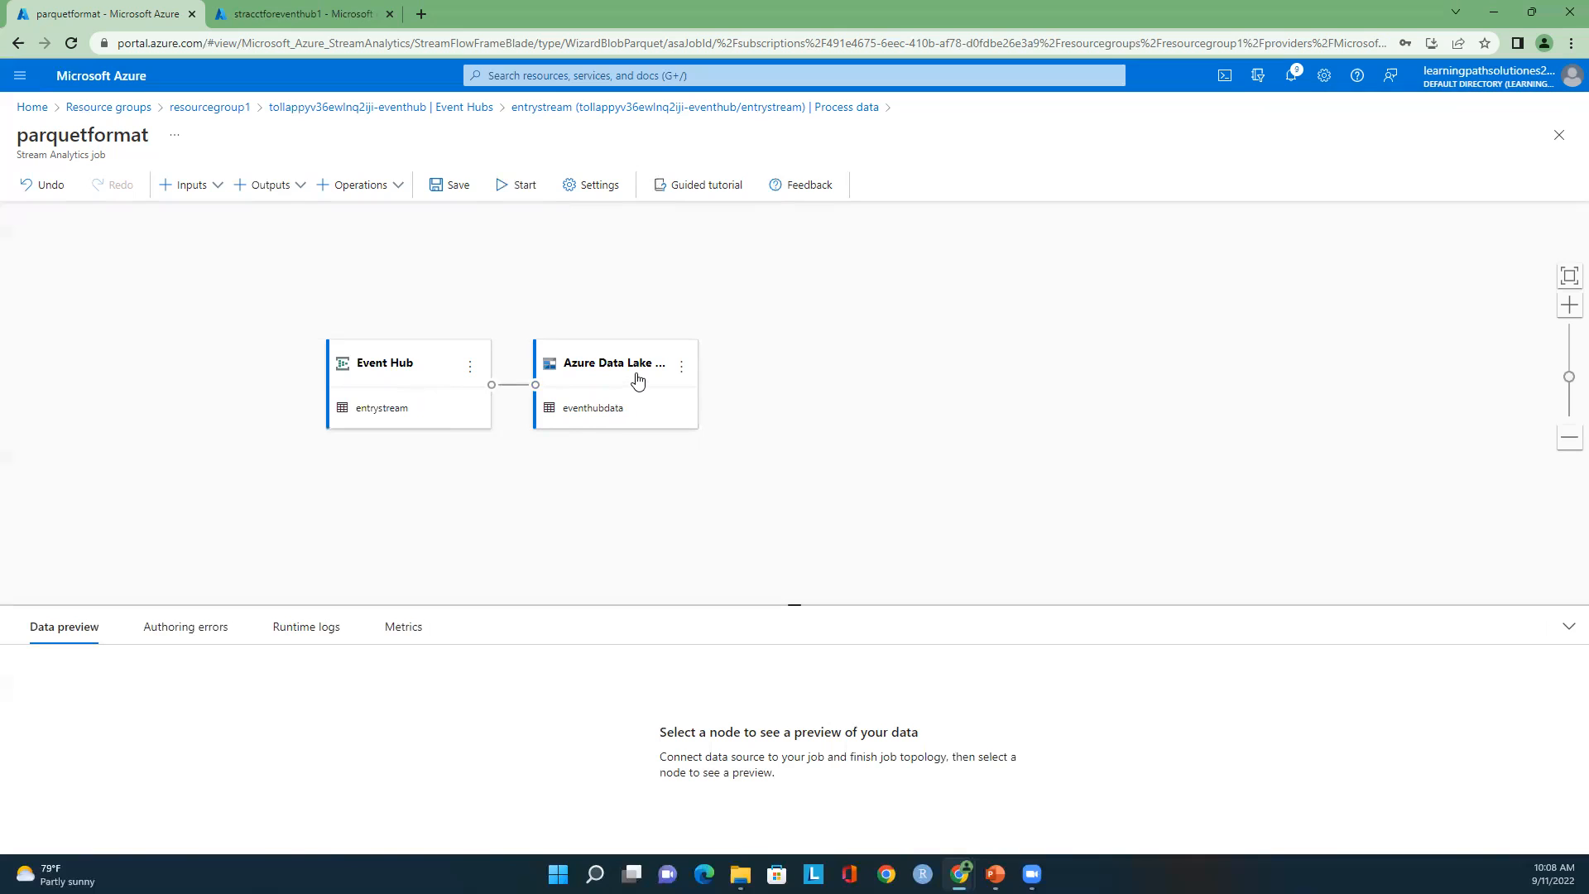
{"action": "left_click", "coordinate": [457, 190]}
{"action": "left_click", "coordinate": [514, 192]}
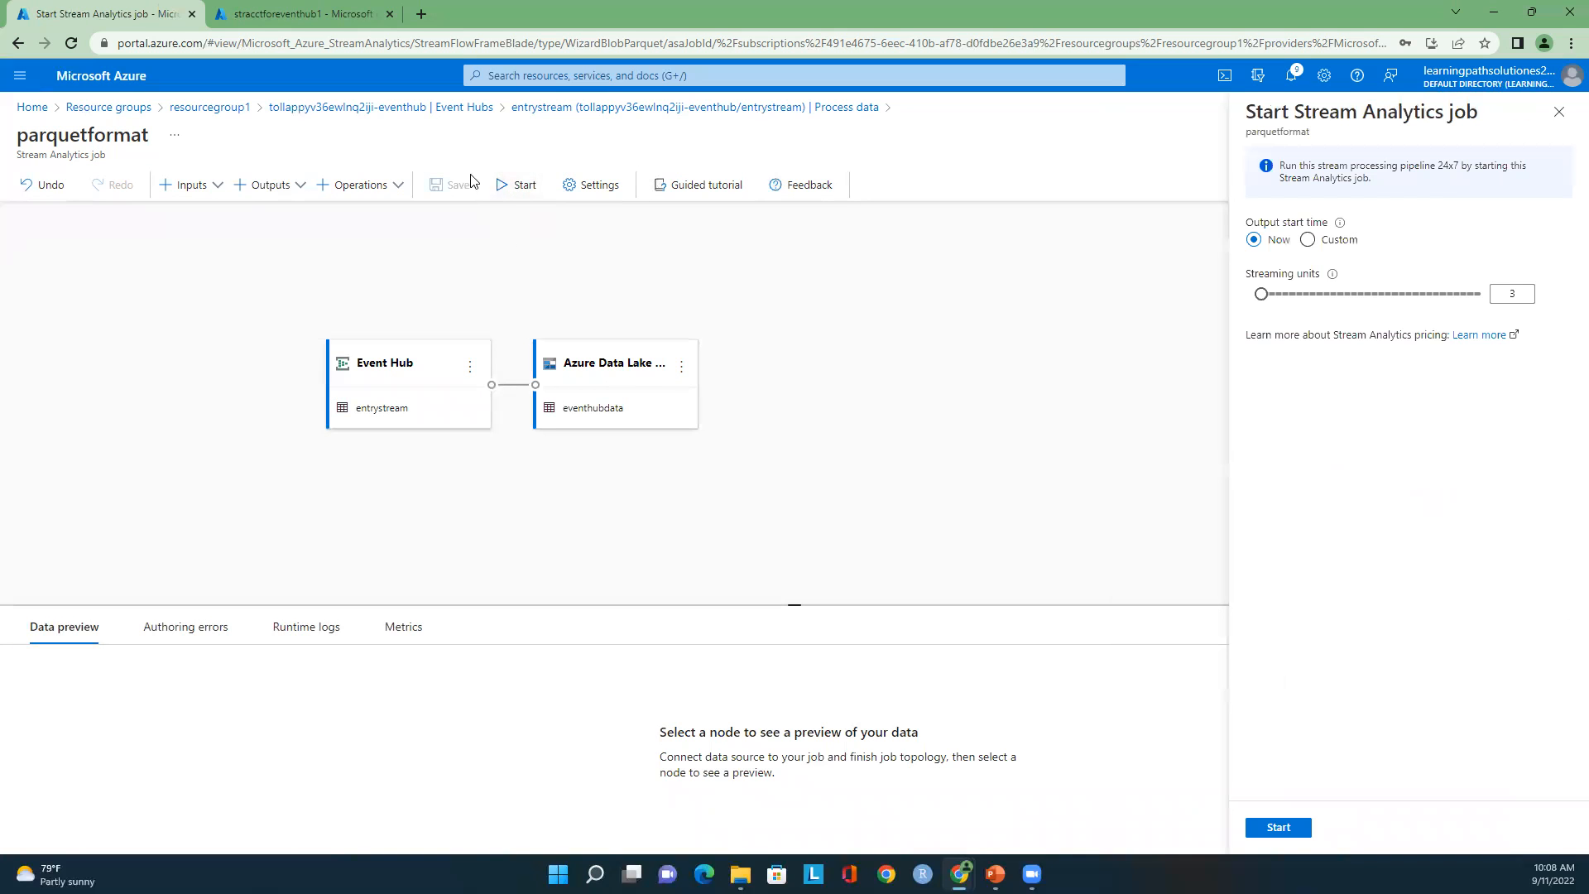
Step: Open the Azure home page in a new tab placed before the job's tab, and return to the job
{"action": "right_click", "coordinate": [32, 110]}
{"action": "left_click", "coordinate": [69, 125]}
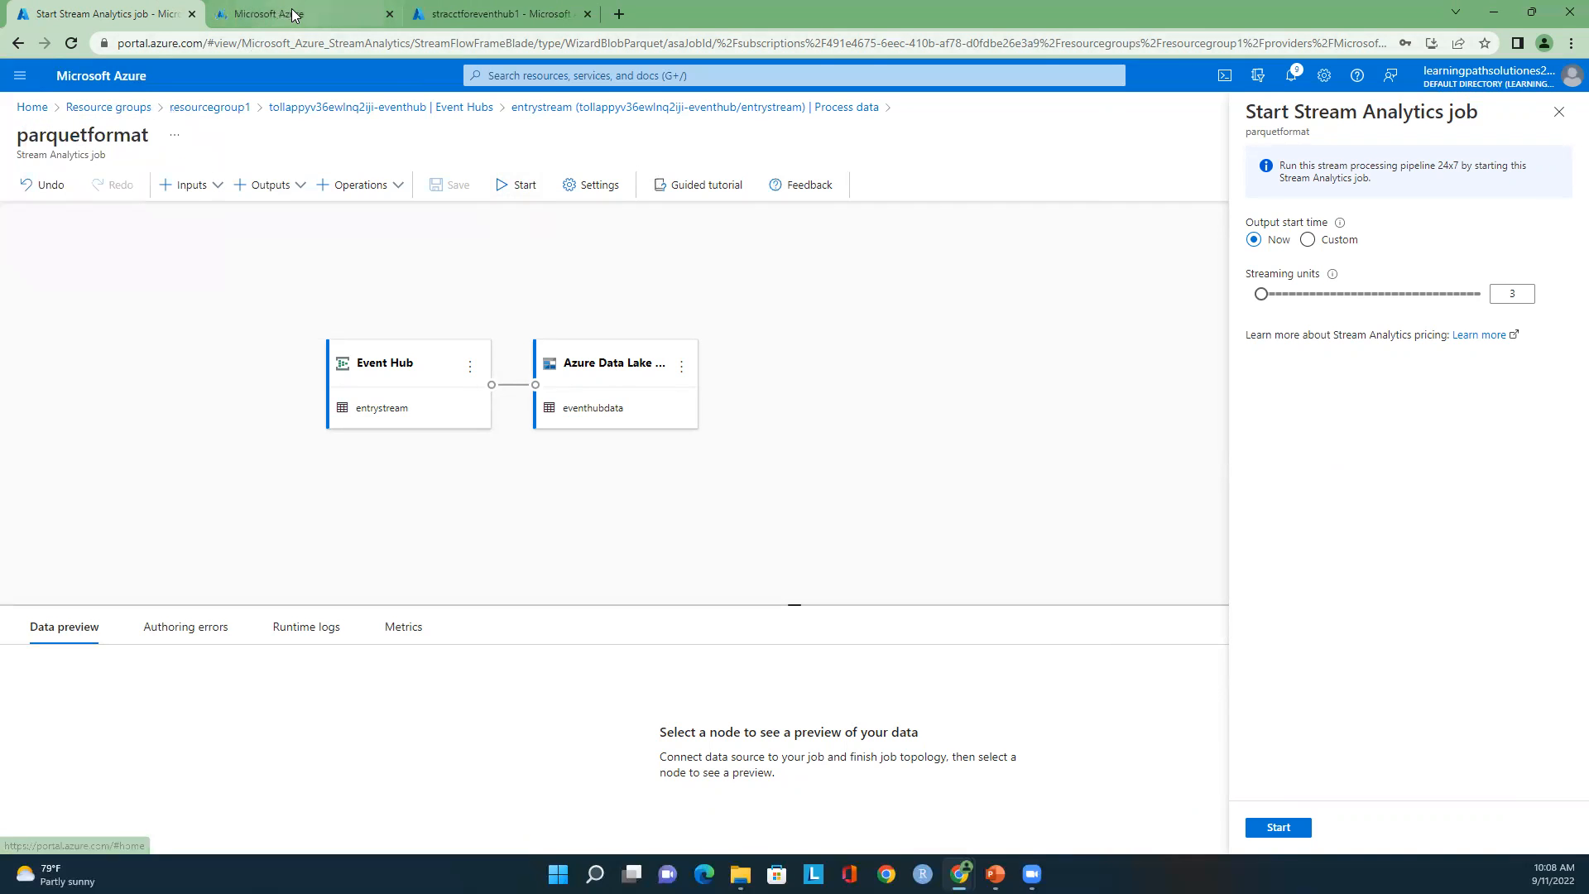
{"action": "left_click", "coordinate": [152, 17]}
{"action": "left_click_drag", "start_coordinate": [152, 17], "coordinate": [103, 13]}
{"action": "left_click", "coordinate": [280, 8]}
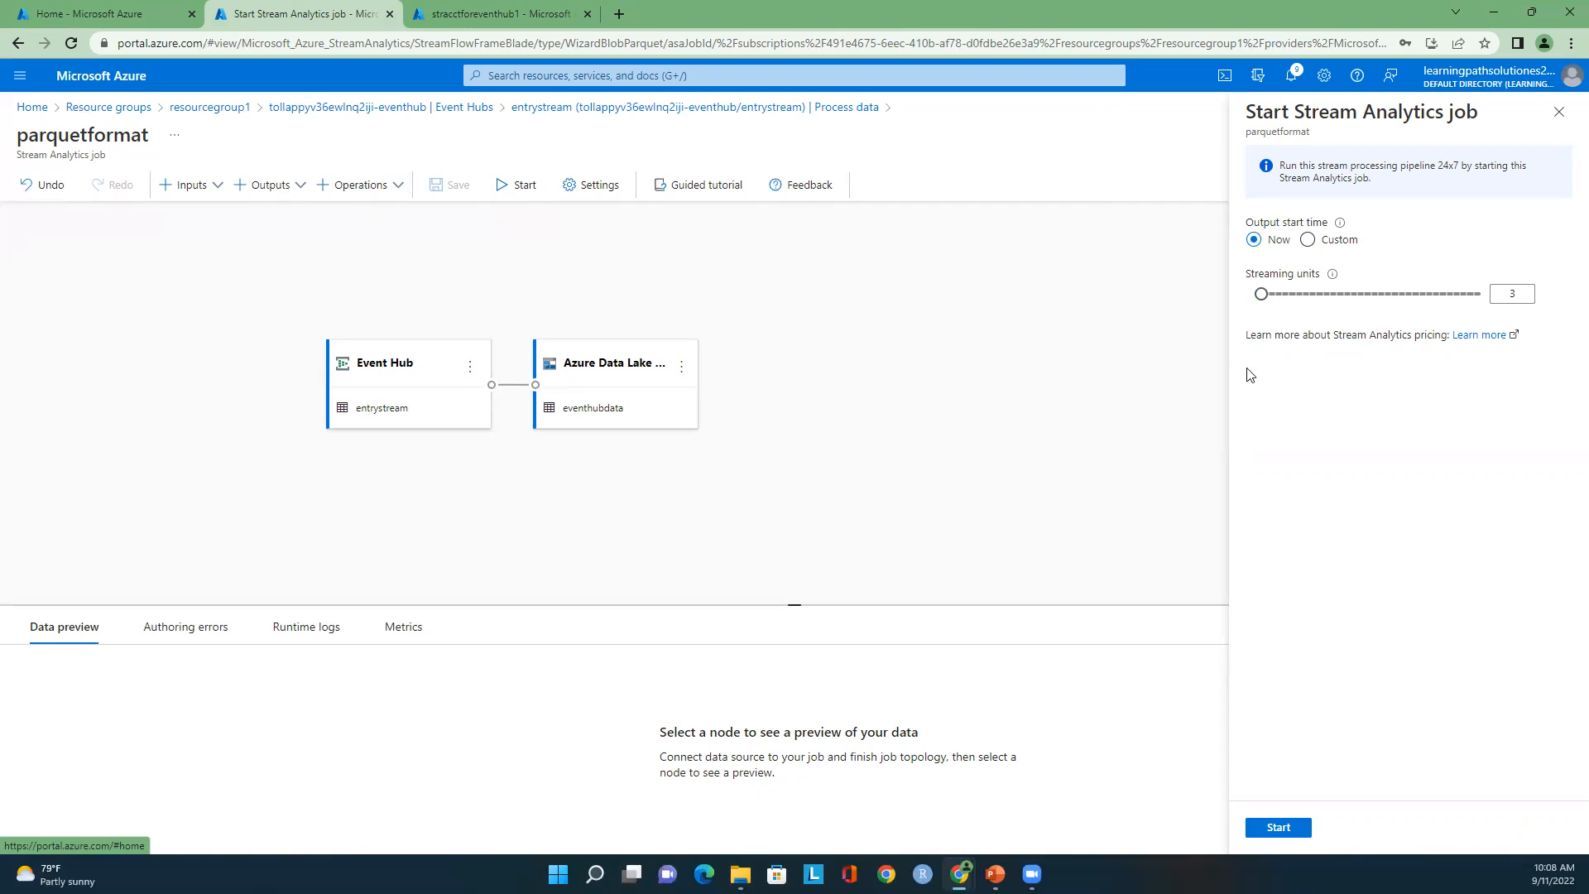
Step: Start the parquetformat job with output start time Now and 3 streaming units, and refresh its status
{"action": "left_click", "coordinate": [1280, 829]}
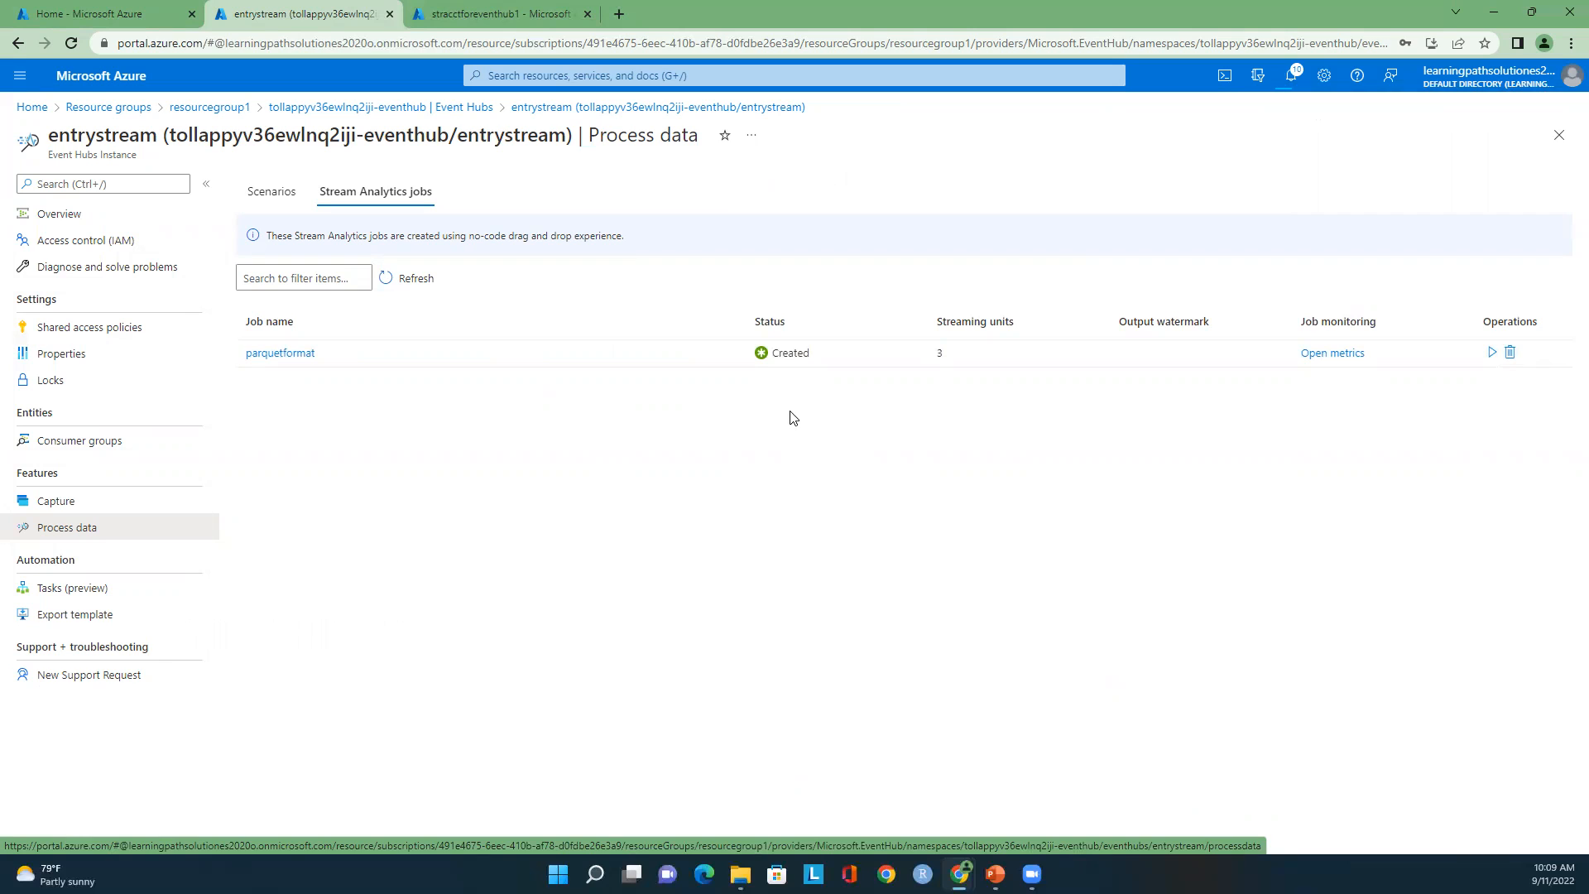
{"action": "left_click", "coordinate": [397, 278]}
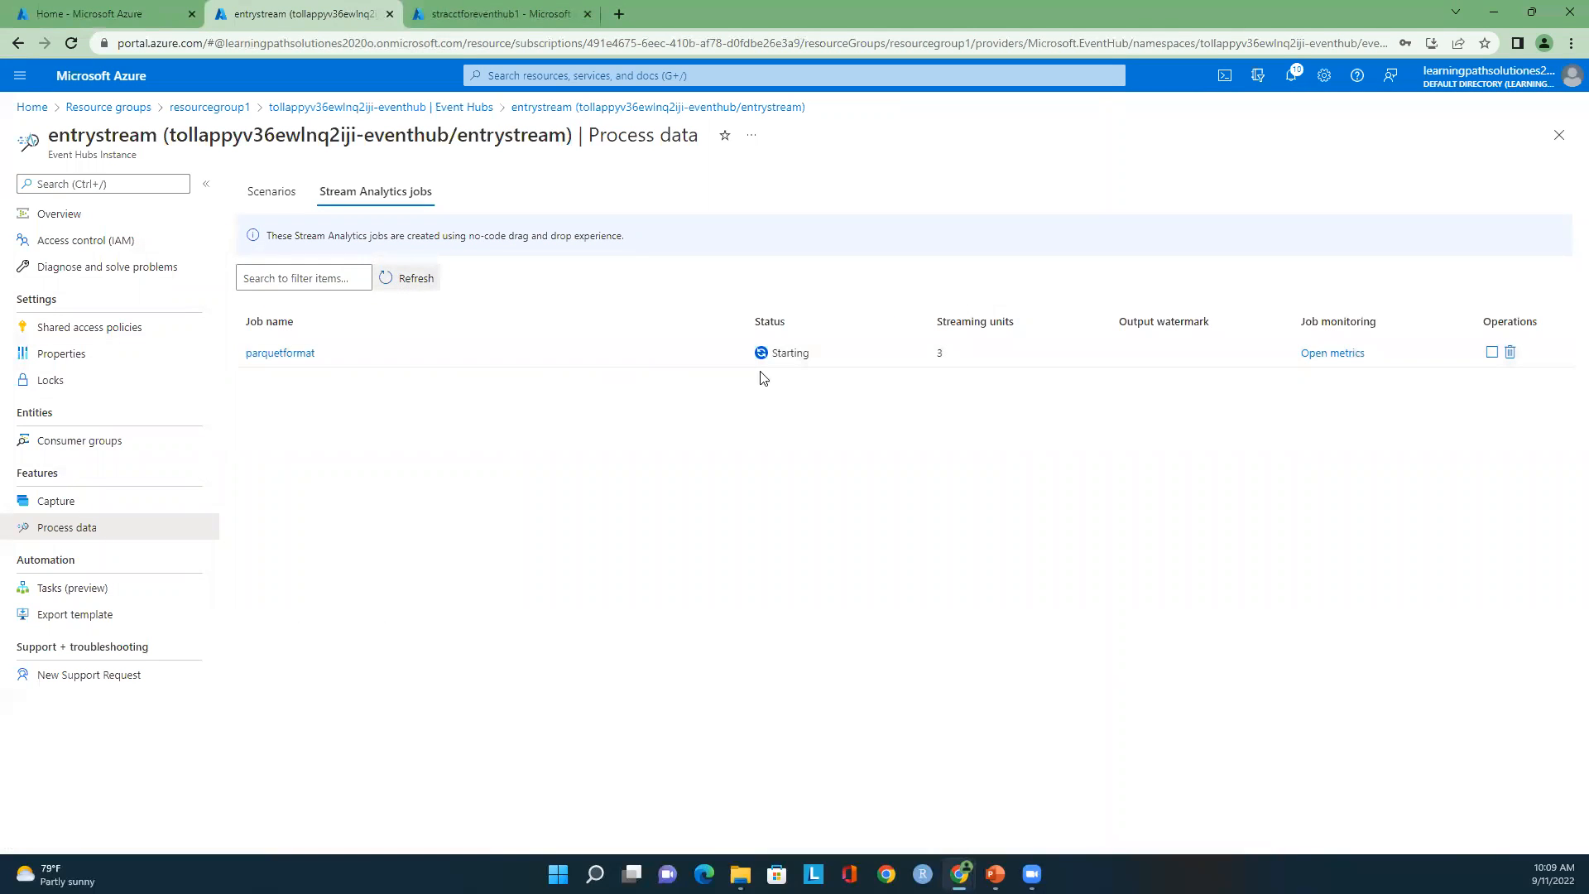
Step: Switch to the storage account's browser tab and open the resourcegroup1 resource group there
{"action": "left_click", "coordinate": [469, 17]}
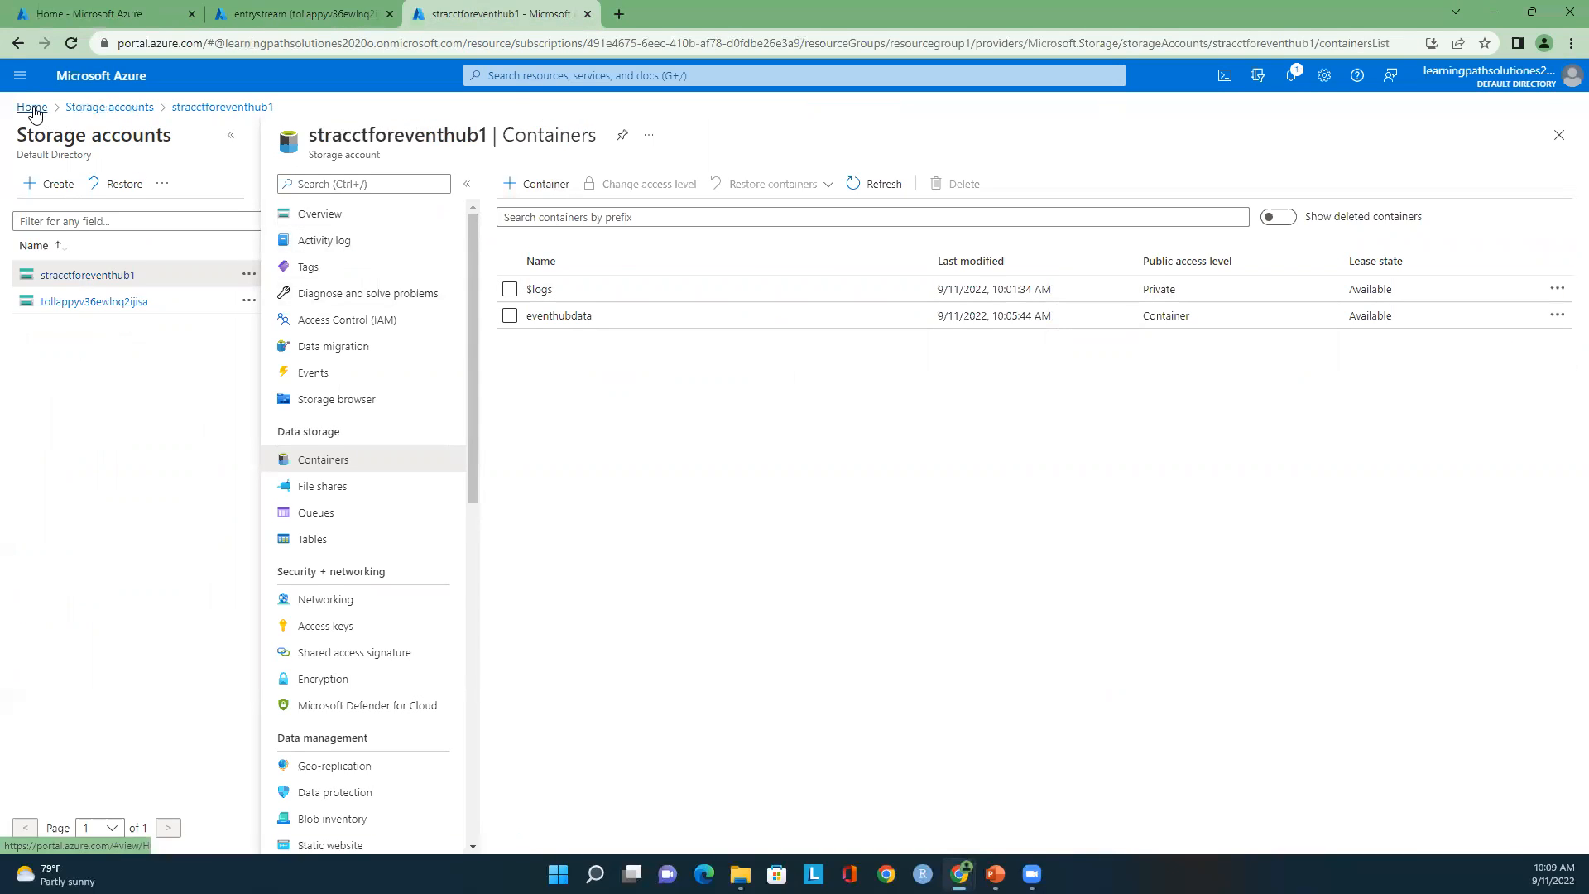
{"action": "left_click", "coordinate": [32, 106]}
{"action": "left_click", "coordinate": [385, 425]}
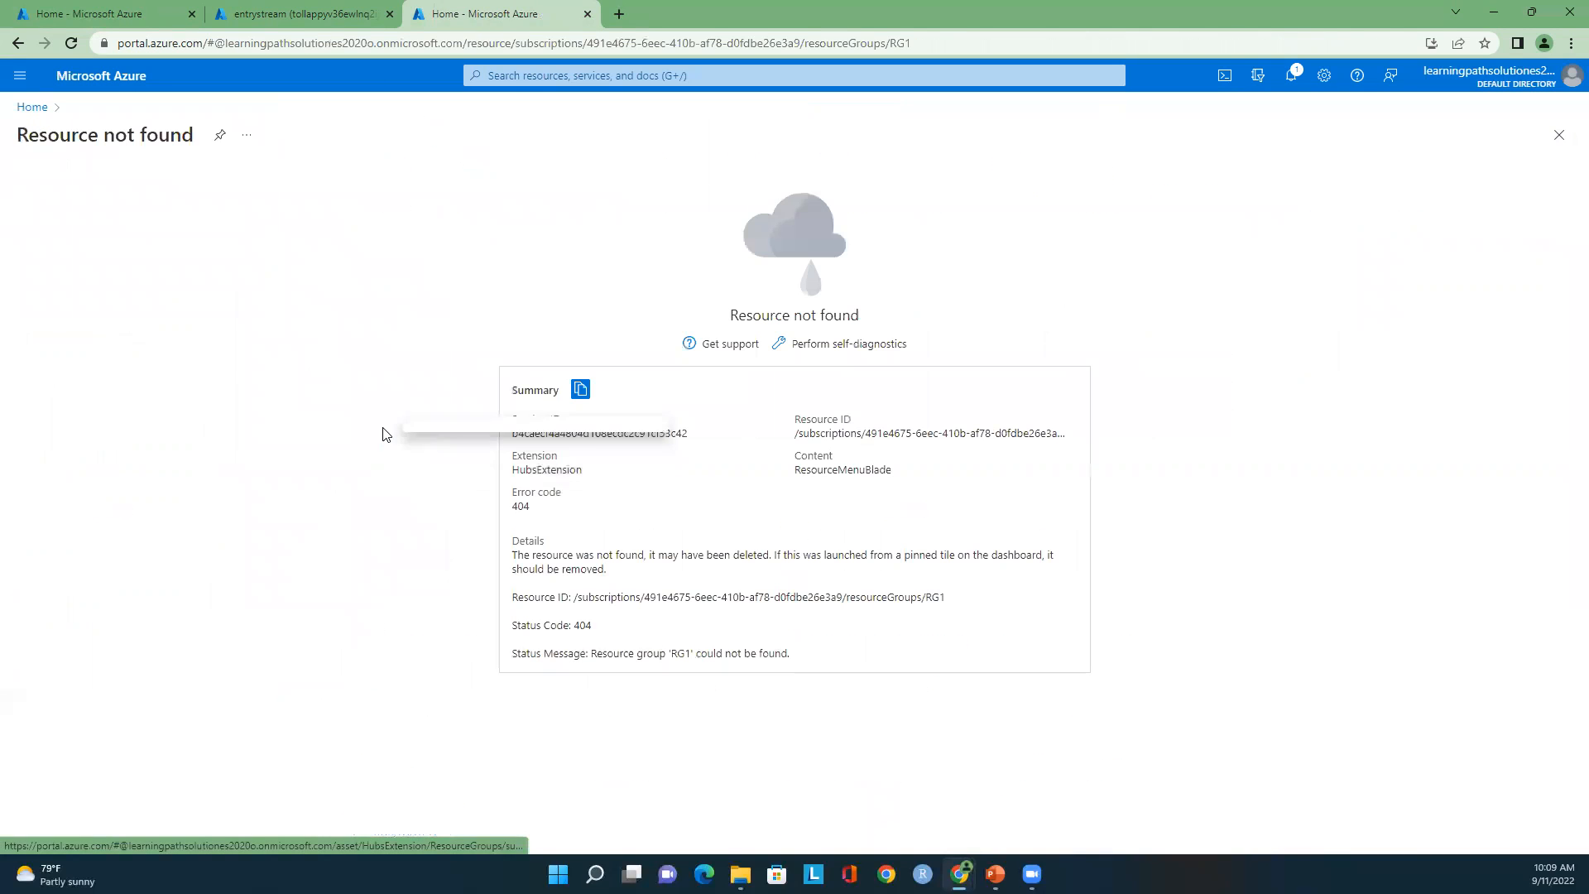
{"action": "left_click", "coordinate": [31, 107]}
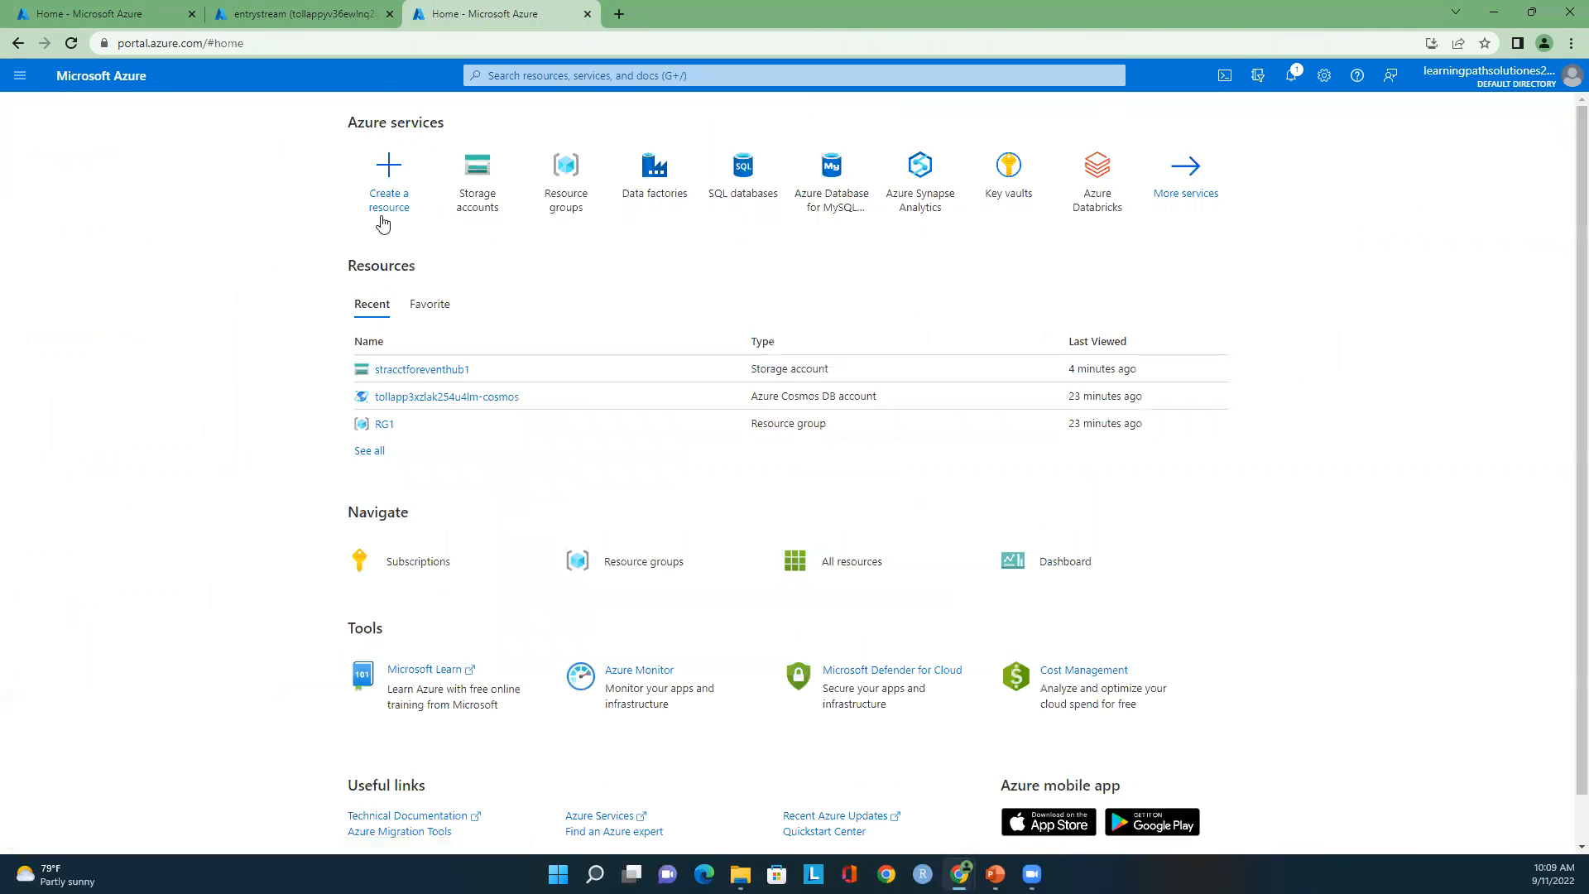
{"action": "left_click", "coordinate": [569, 183]}
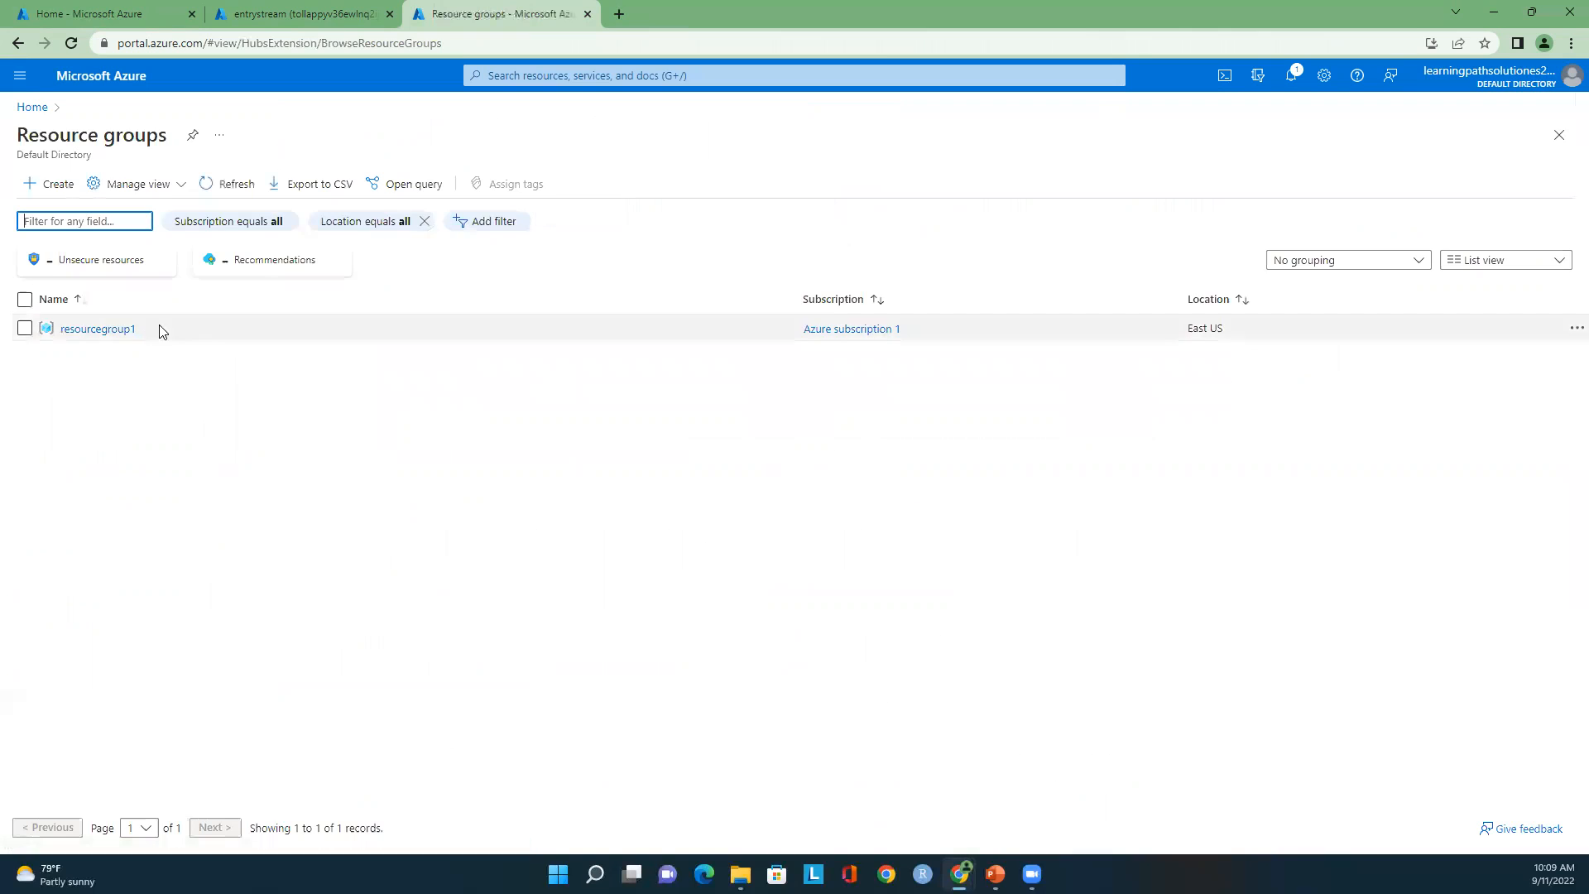
{"action": "left_click", "coordinate": [120, 328]}
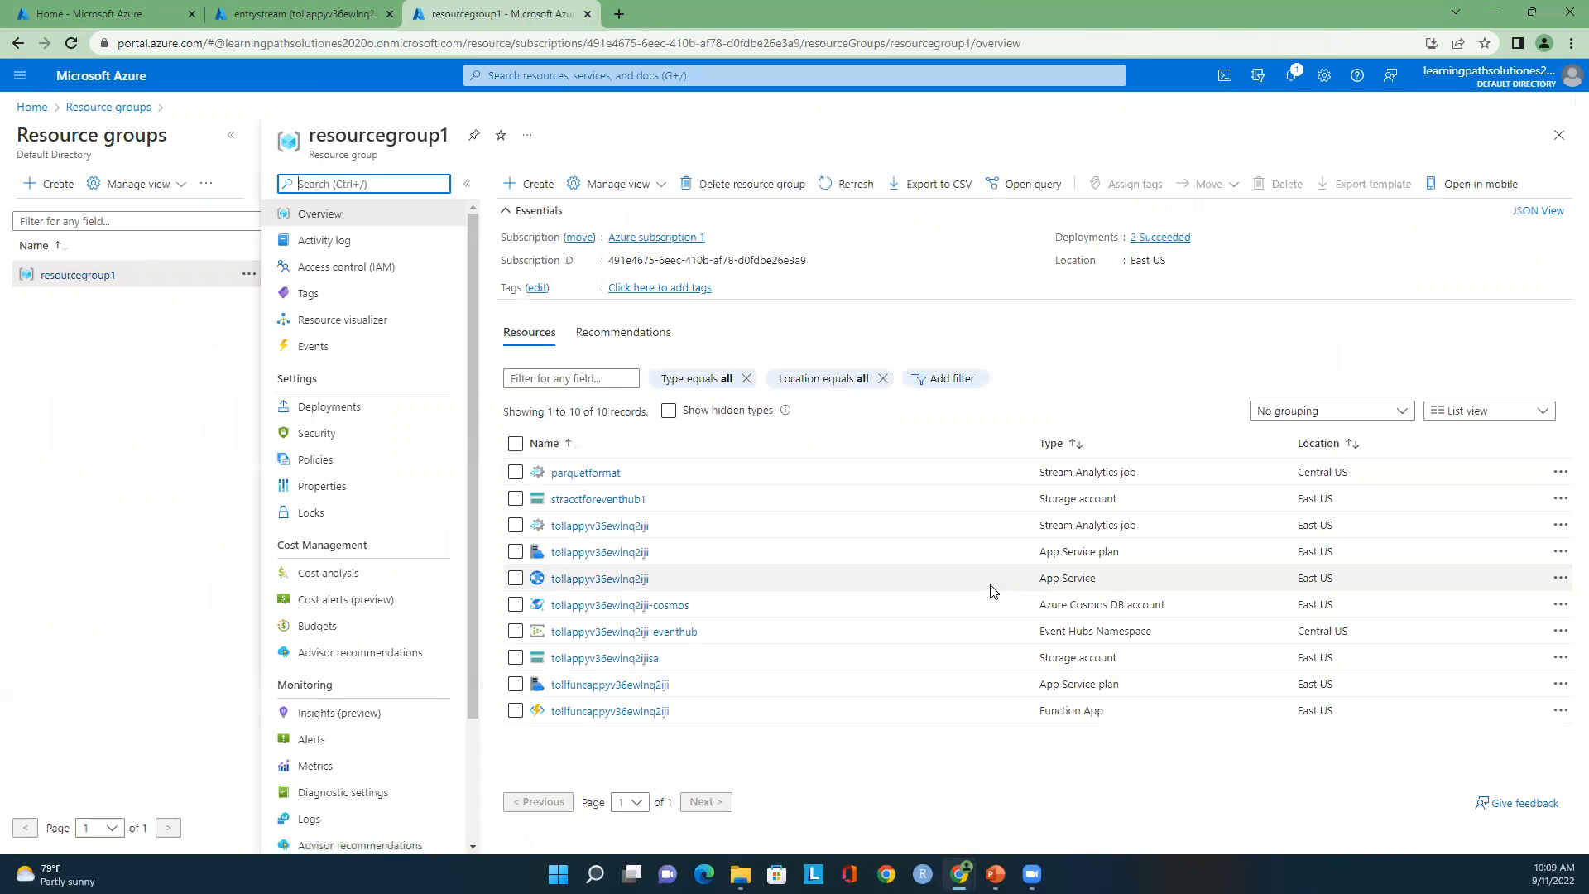
Step: Open the Process data list of Stream Analytics jobs for the entrystream event hub in the tollappyv36ewlnq2iji-eventhub namespace
{"action": "left_click", "coordinate": [644, 635]}
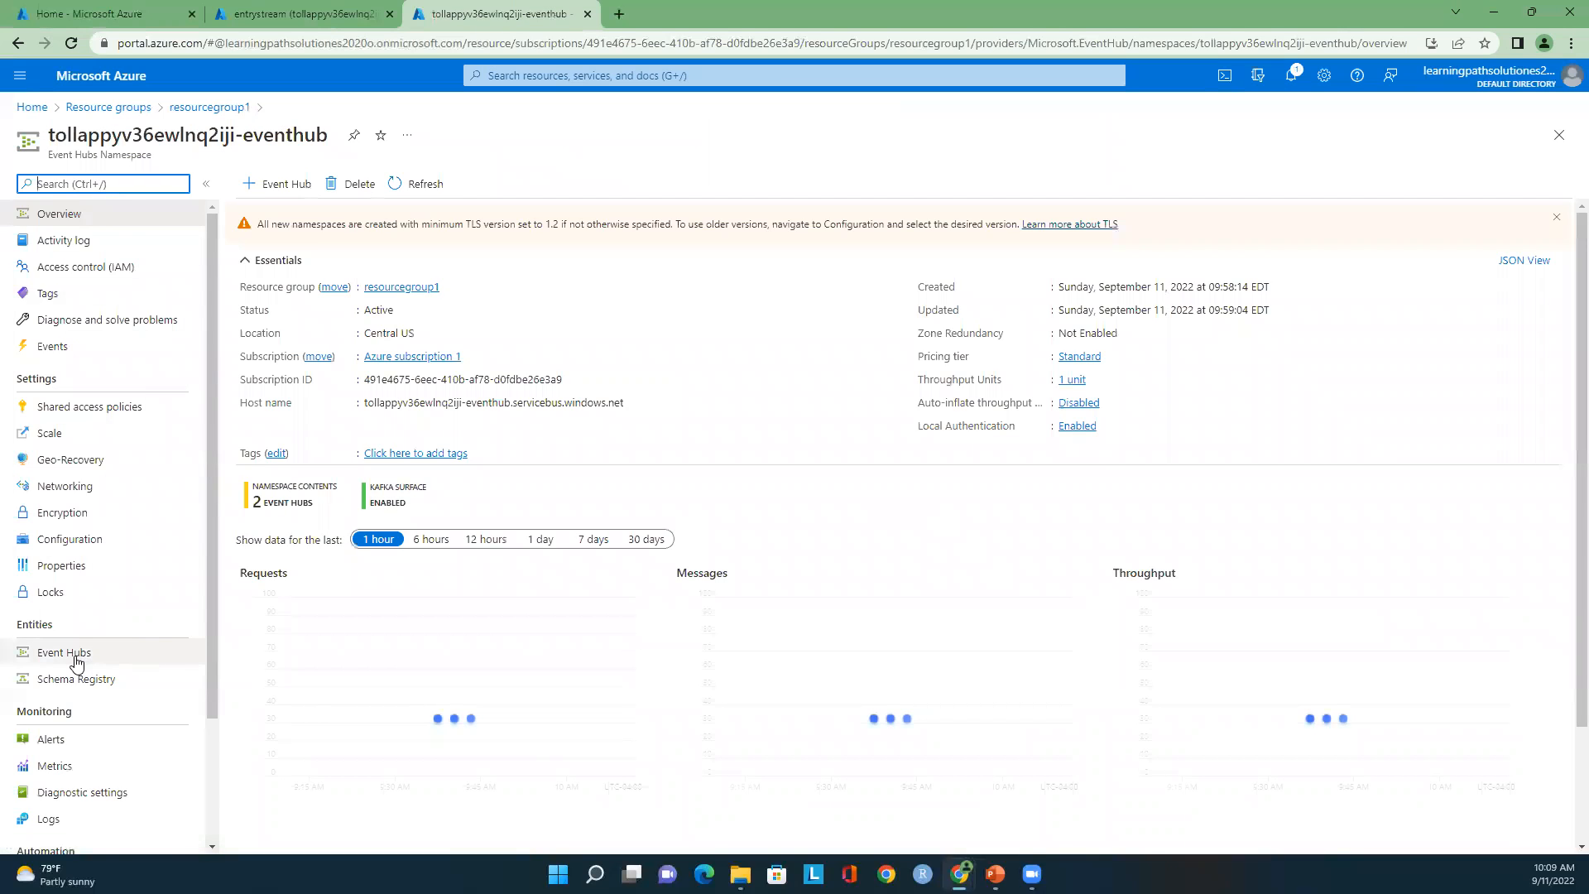
{"action": "left_click", "coordinate": [69, 653]}
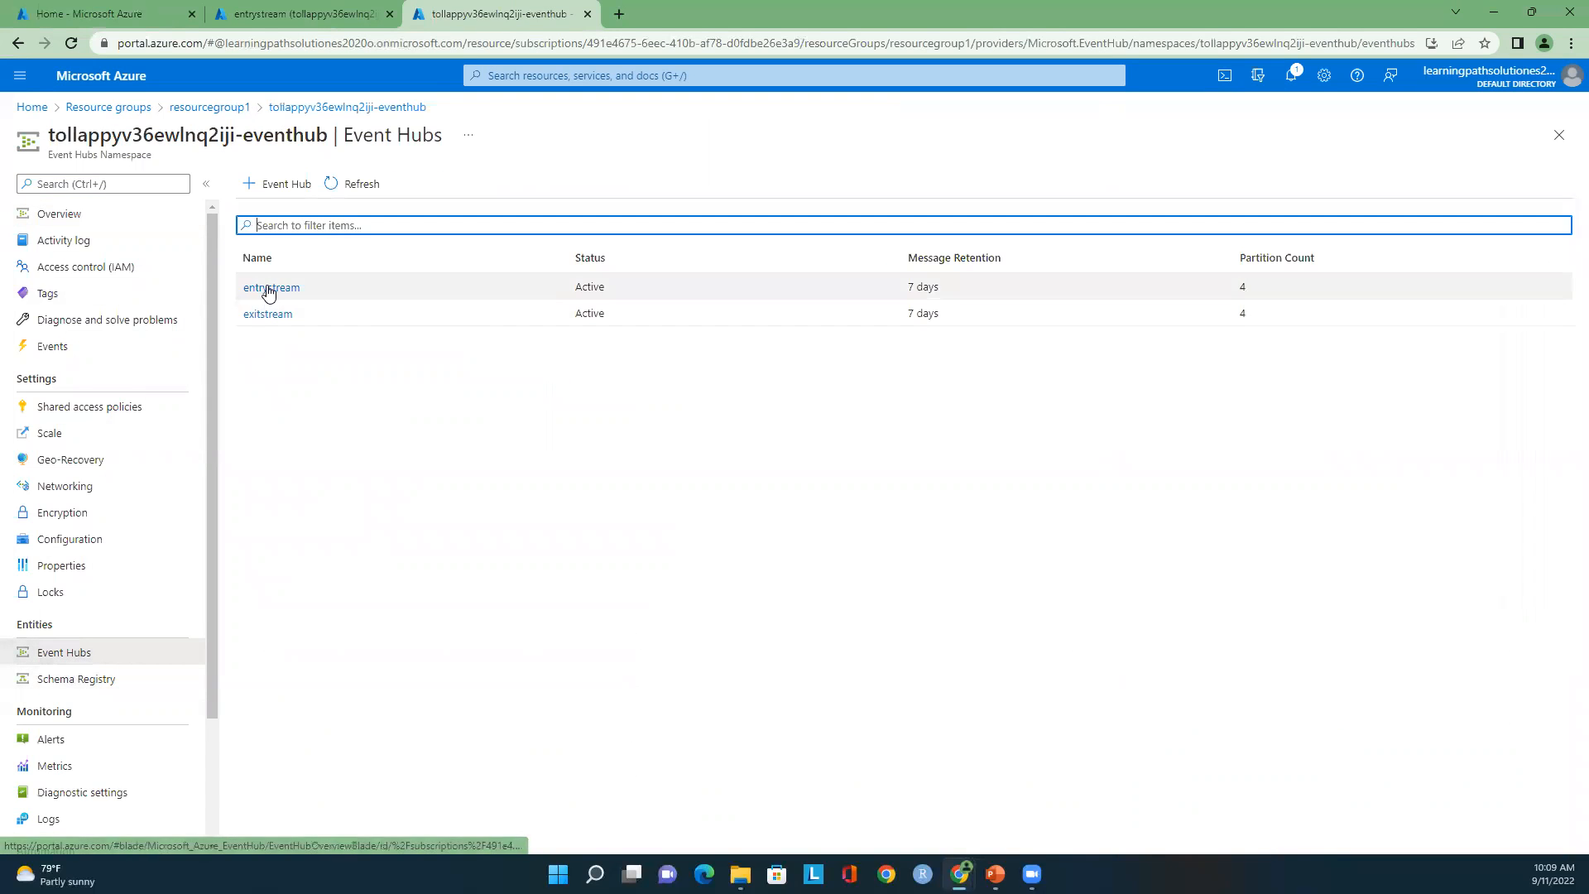
{"action": "left_click", "coordinate": [267, 288]}
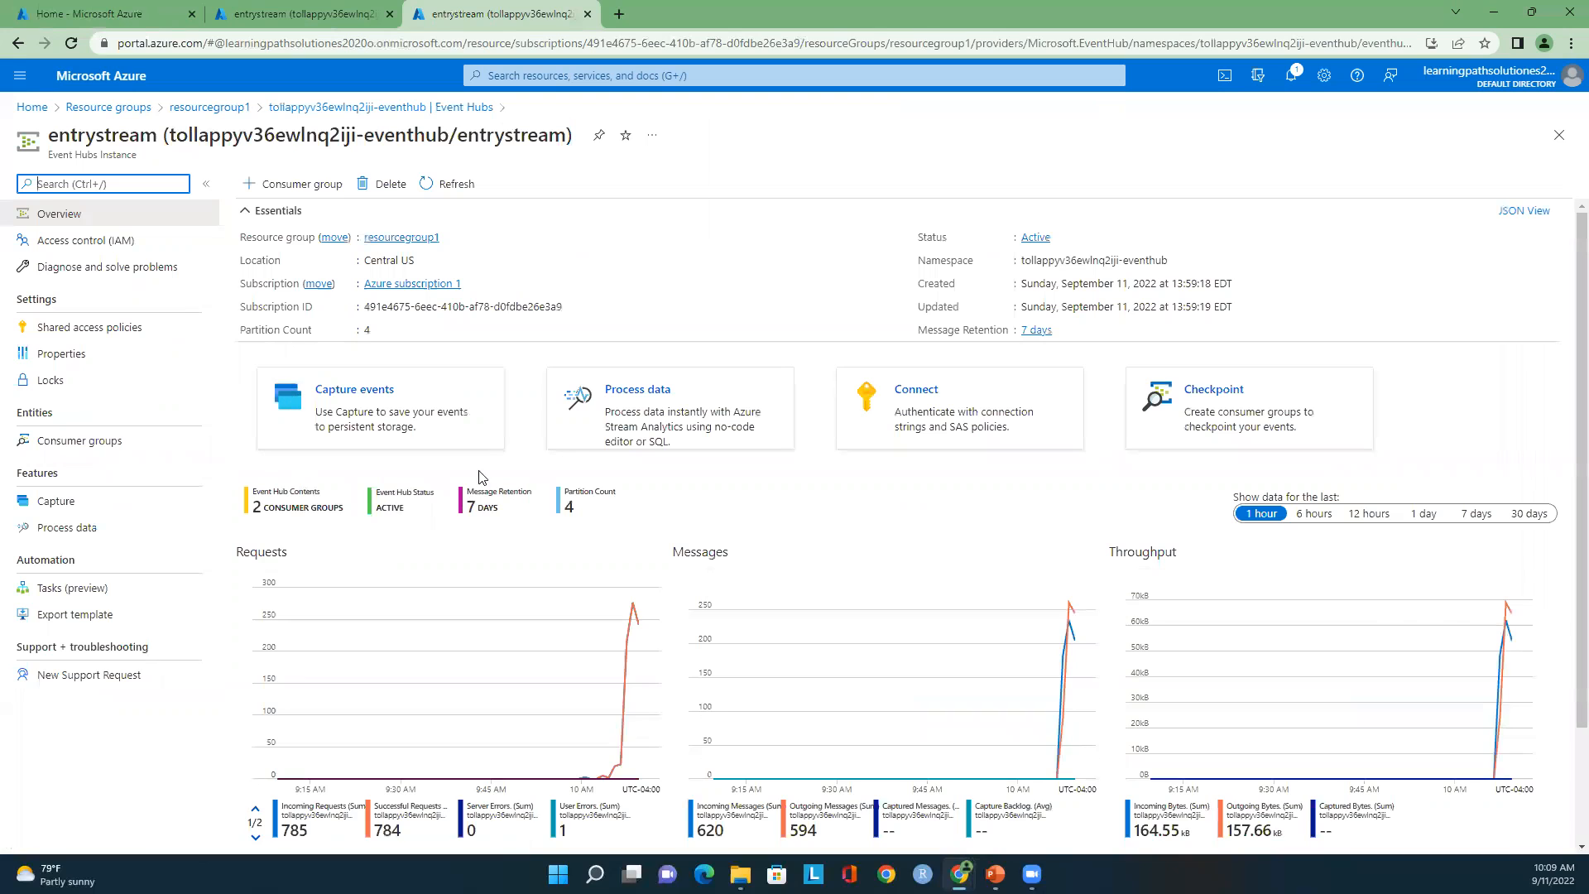
{"action": "left_click", "coordinate": [80, 530]}
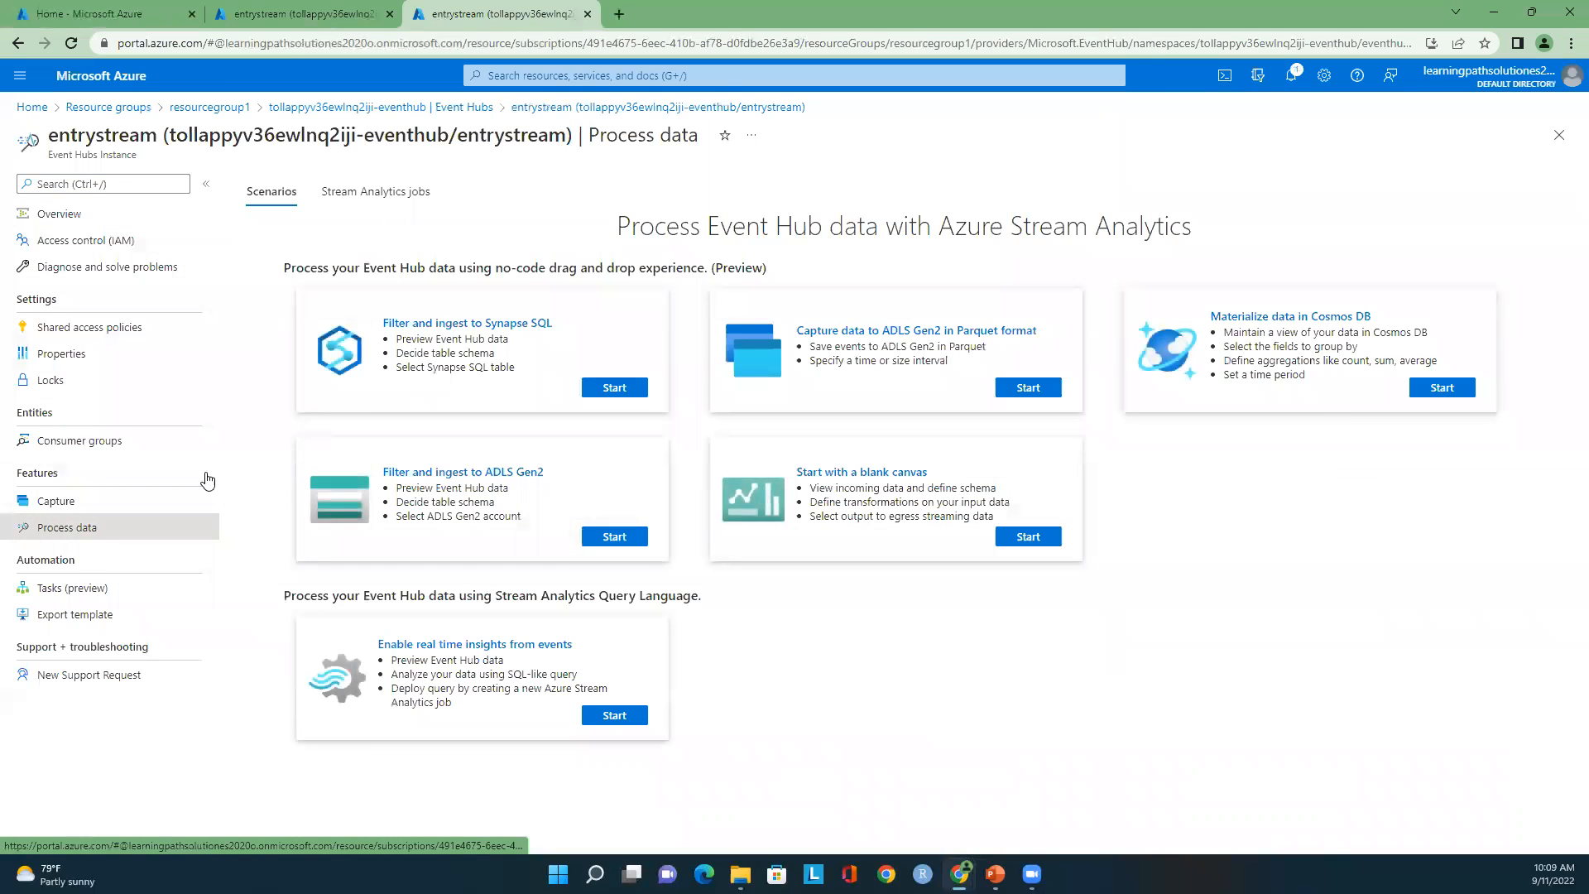
{"action": "left_click", "coordinate": [386, 192]}
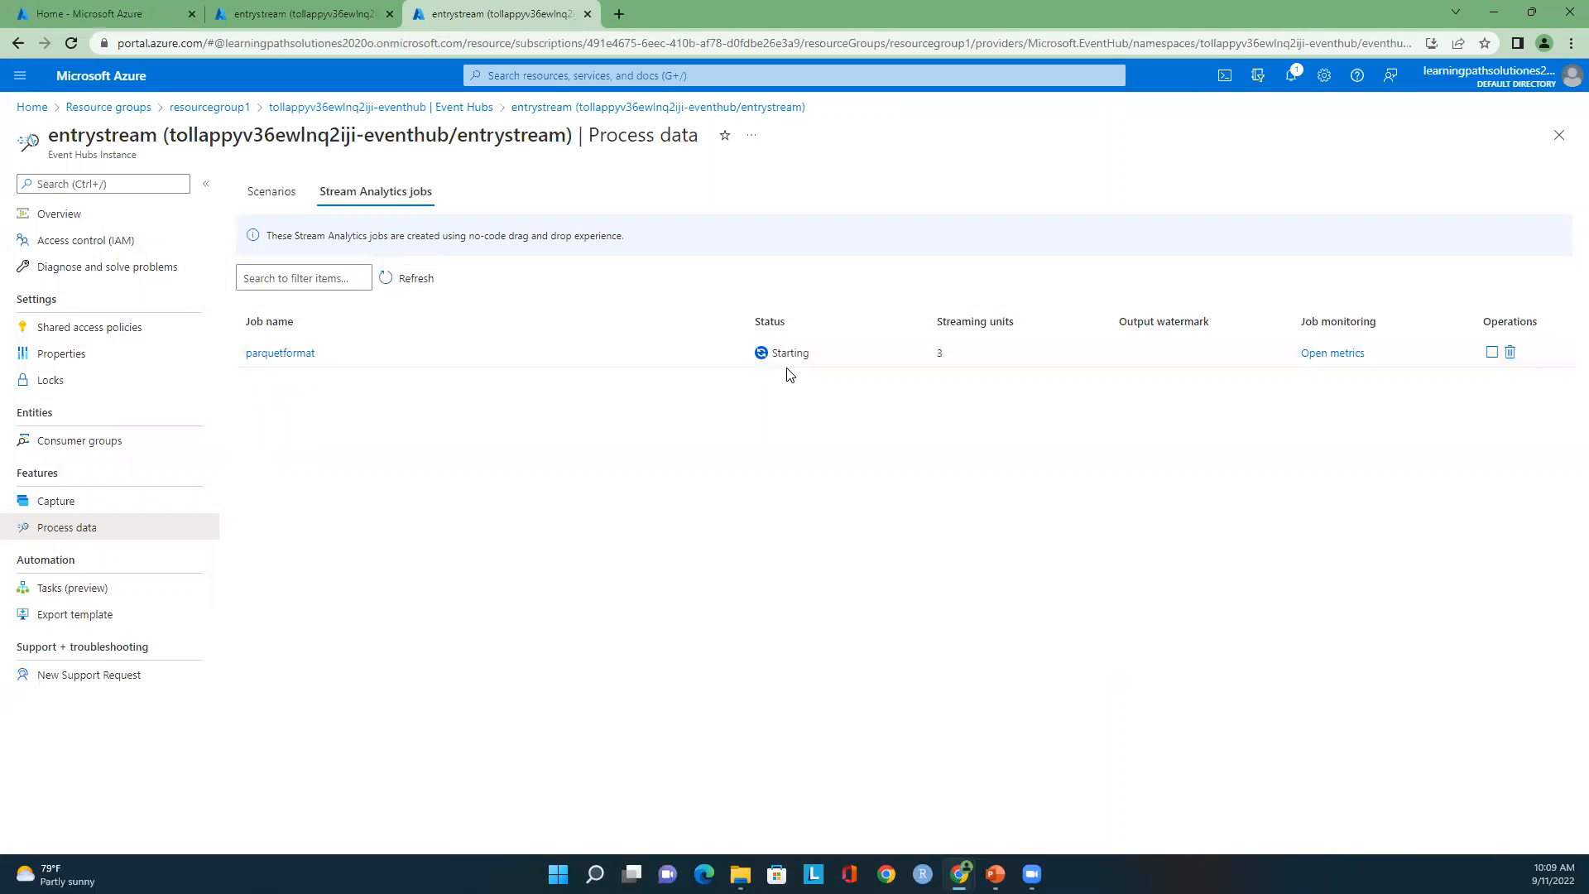
{"action": "left_click", "coordinate": [73, 8]}
{"action": "left_click", "coordinate": [303, 10]}
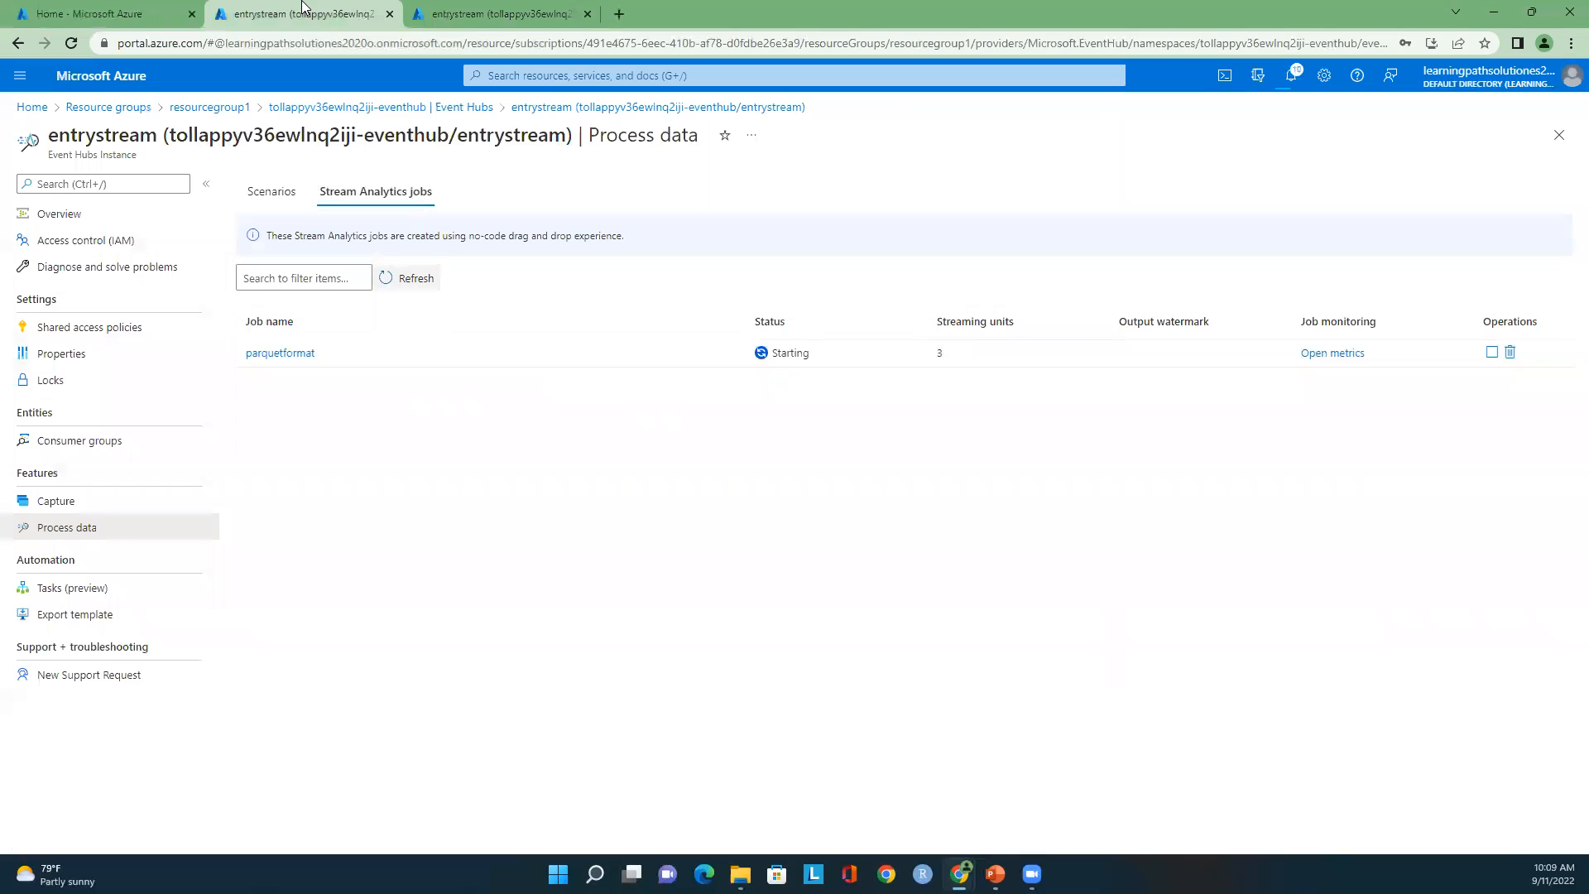
{"action": "left_click", "coordinate": [187, 23]}
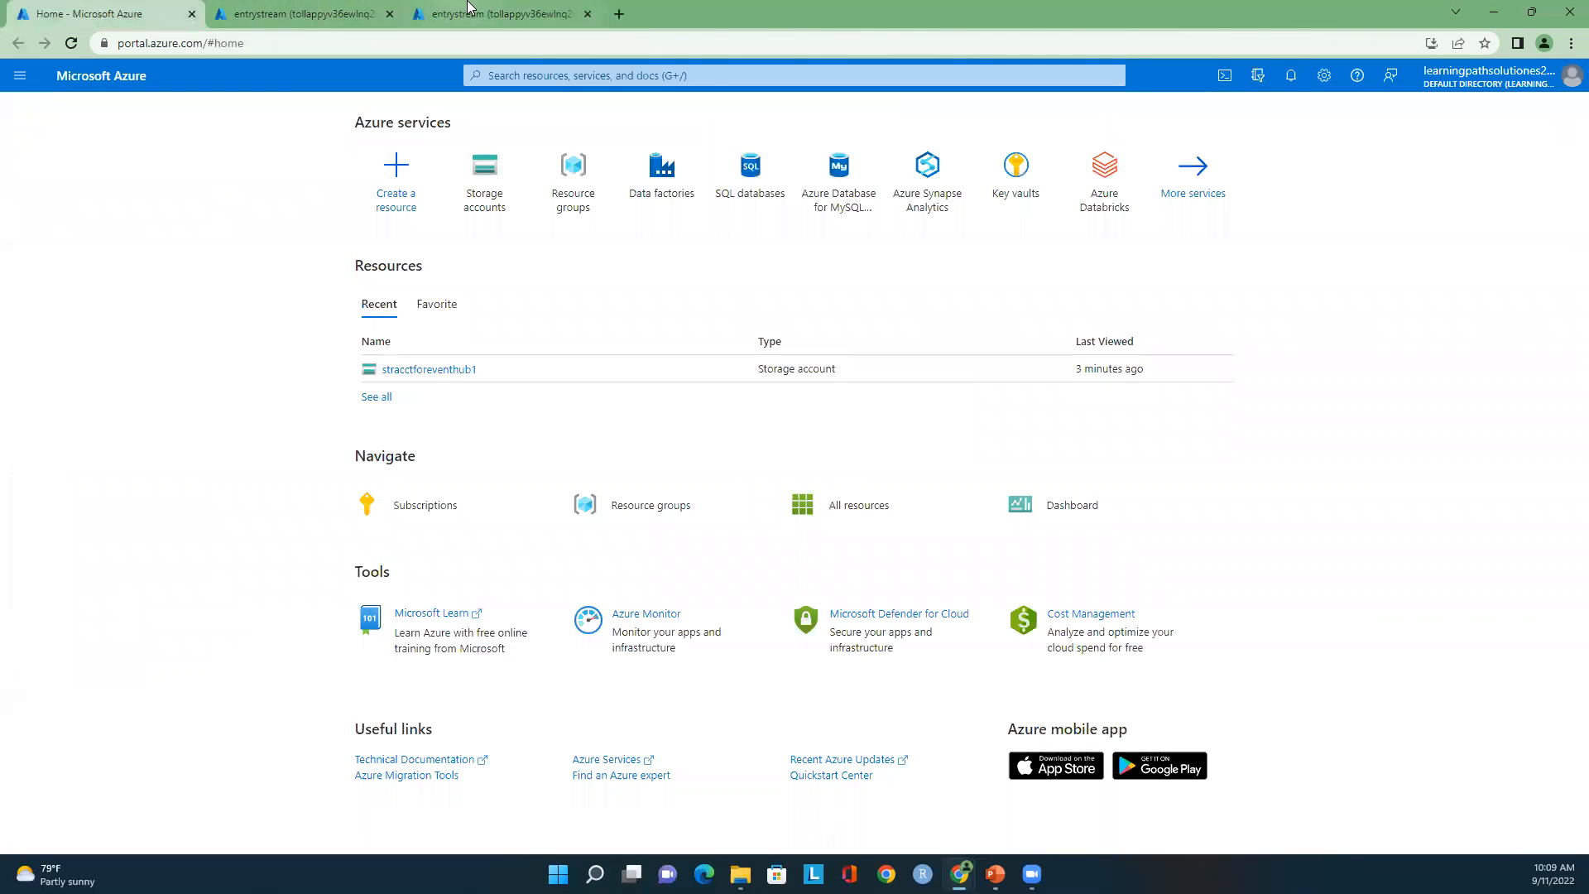
{"action": "left_click", "coordinate": [468, 17]}
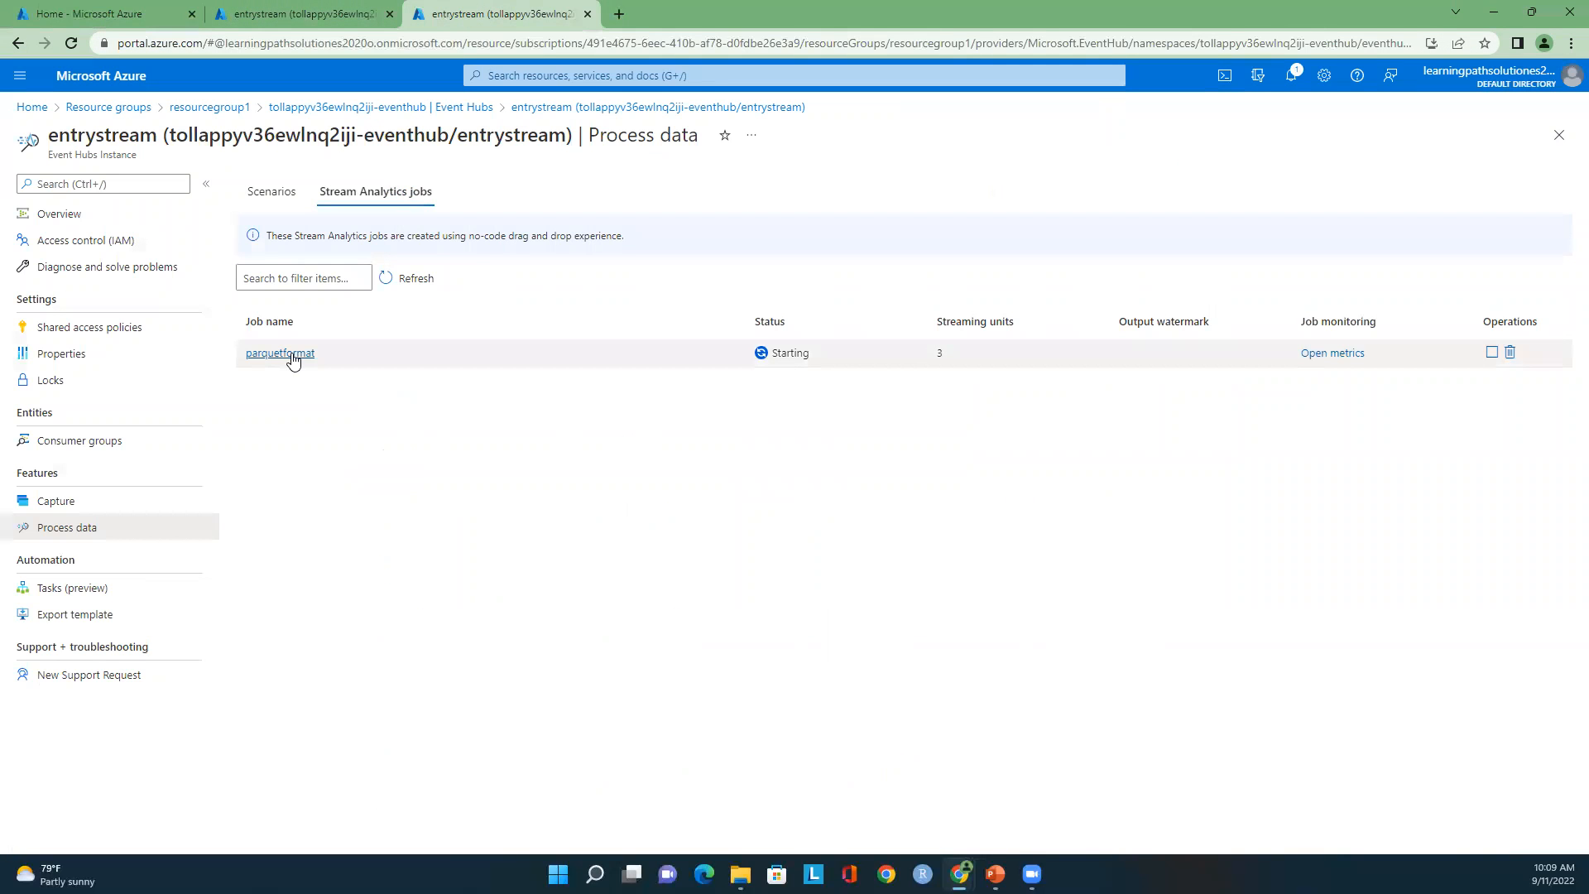
Step: Check the parquetformat job's metrics, and return to the Stream Analytics jobs list to refresh its status
{"action": "left_click", "coordinate": [1334, 354]}
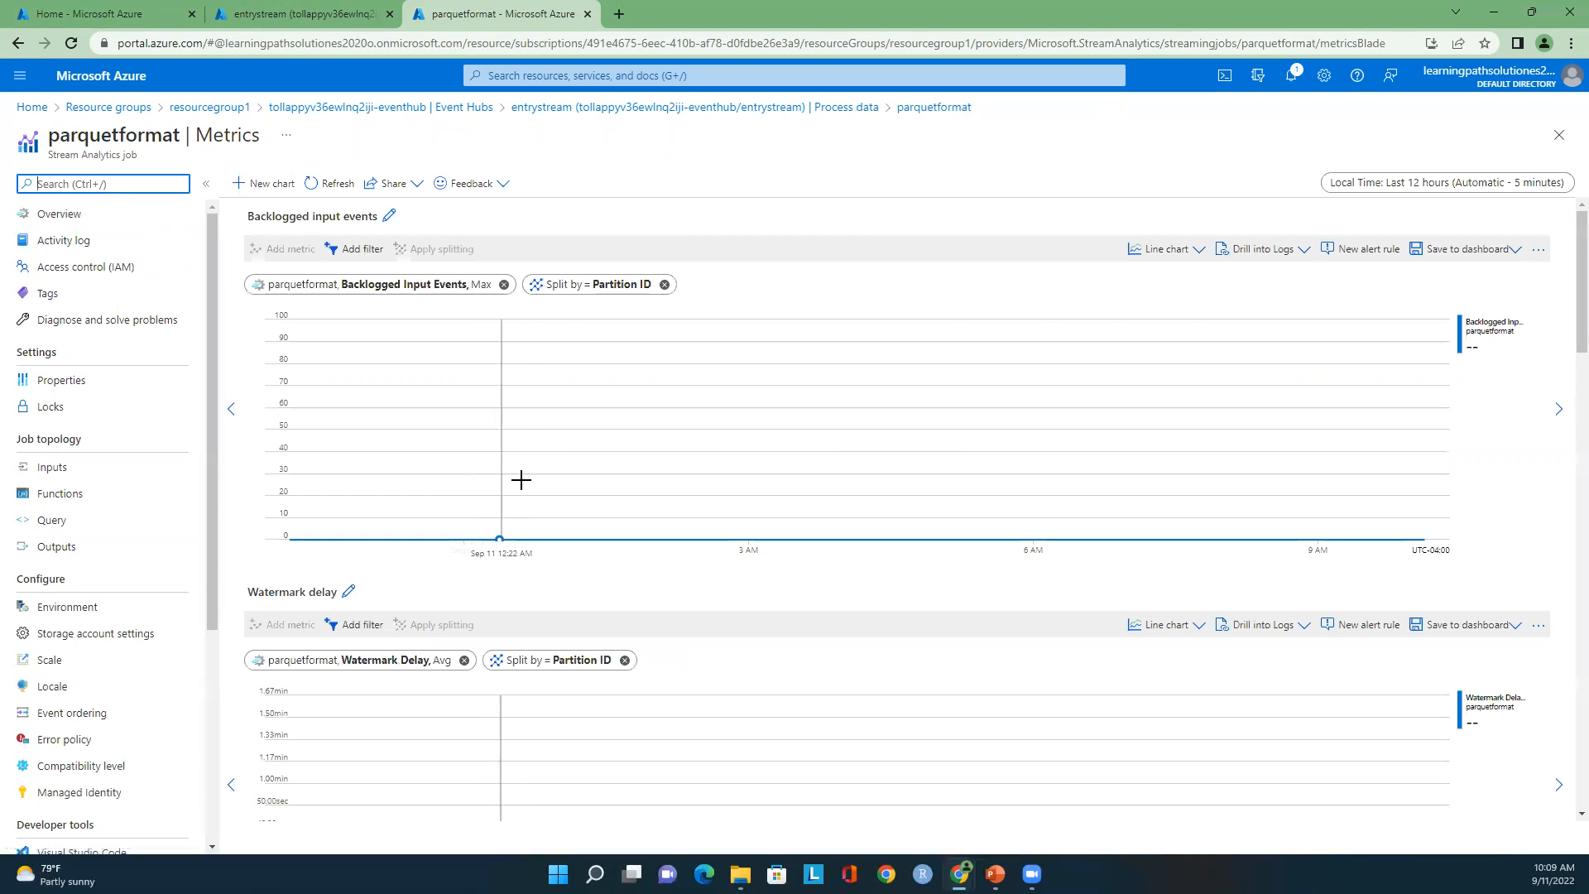
{"action": "scroll", "coordinate": [902, 579], "scroll_direction": "down", "scroll_amount": 3}
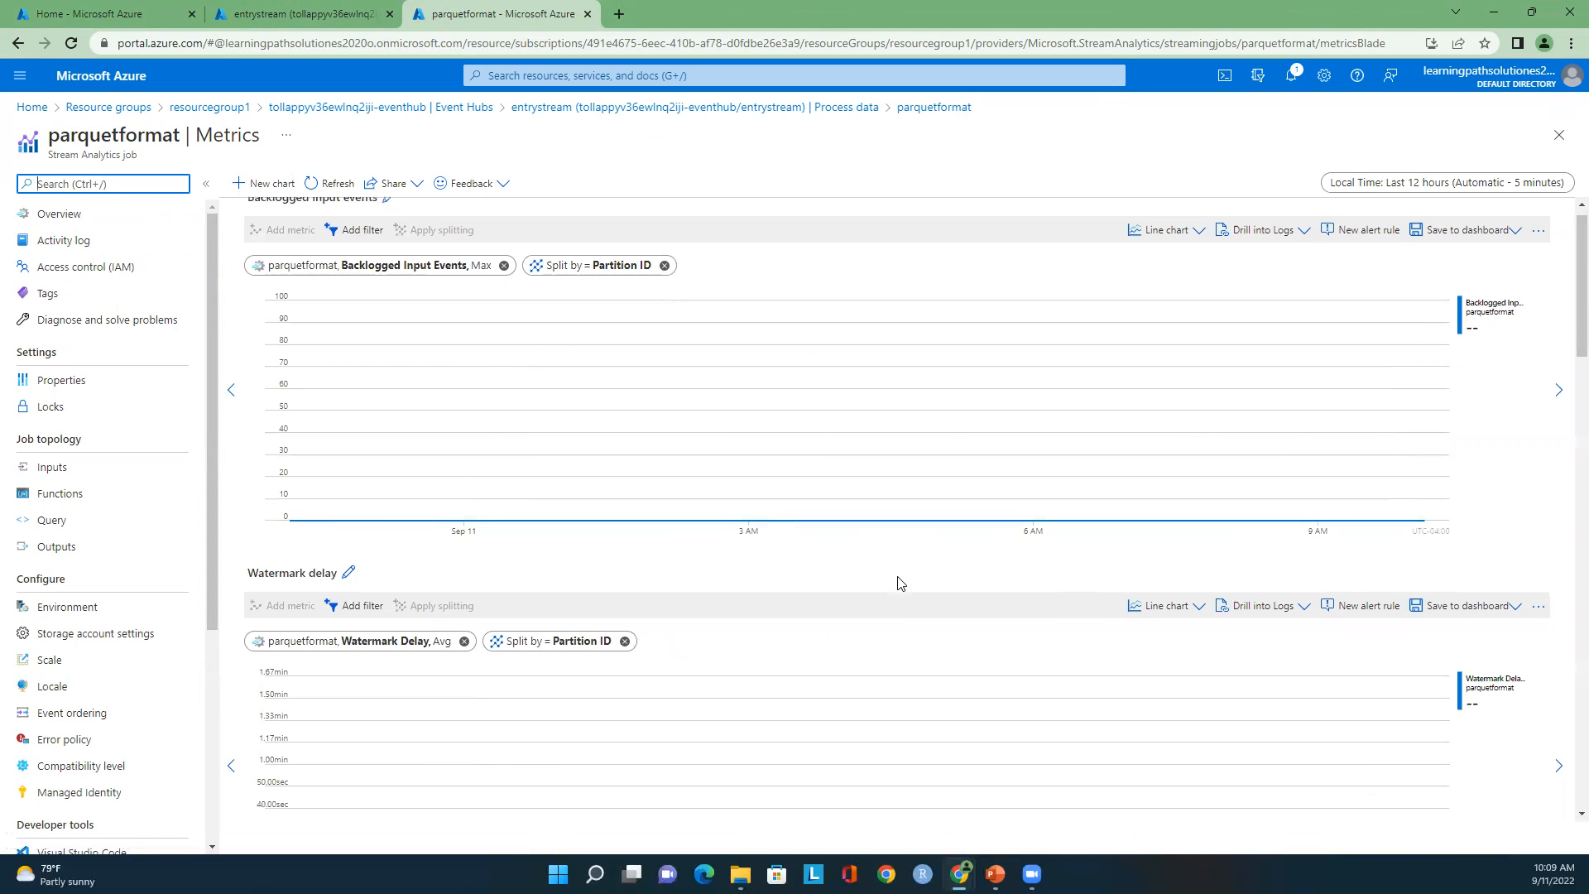
{"action": "scroll", "coordinate": [896, 589], "scroll_direction": "up", "scroll_amount": 3}
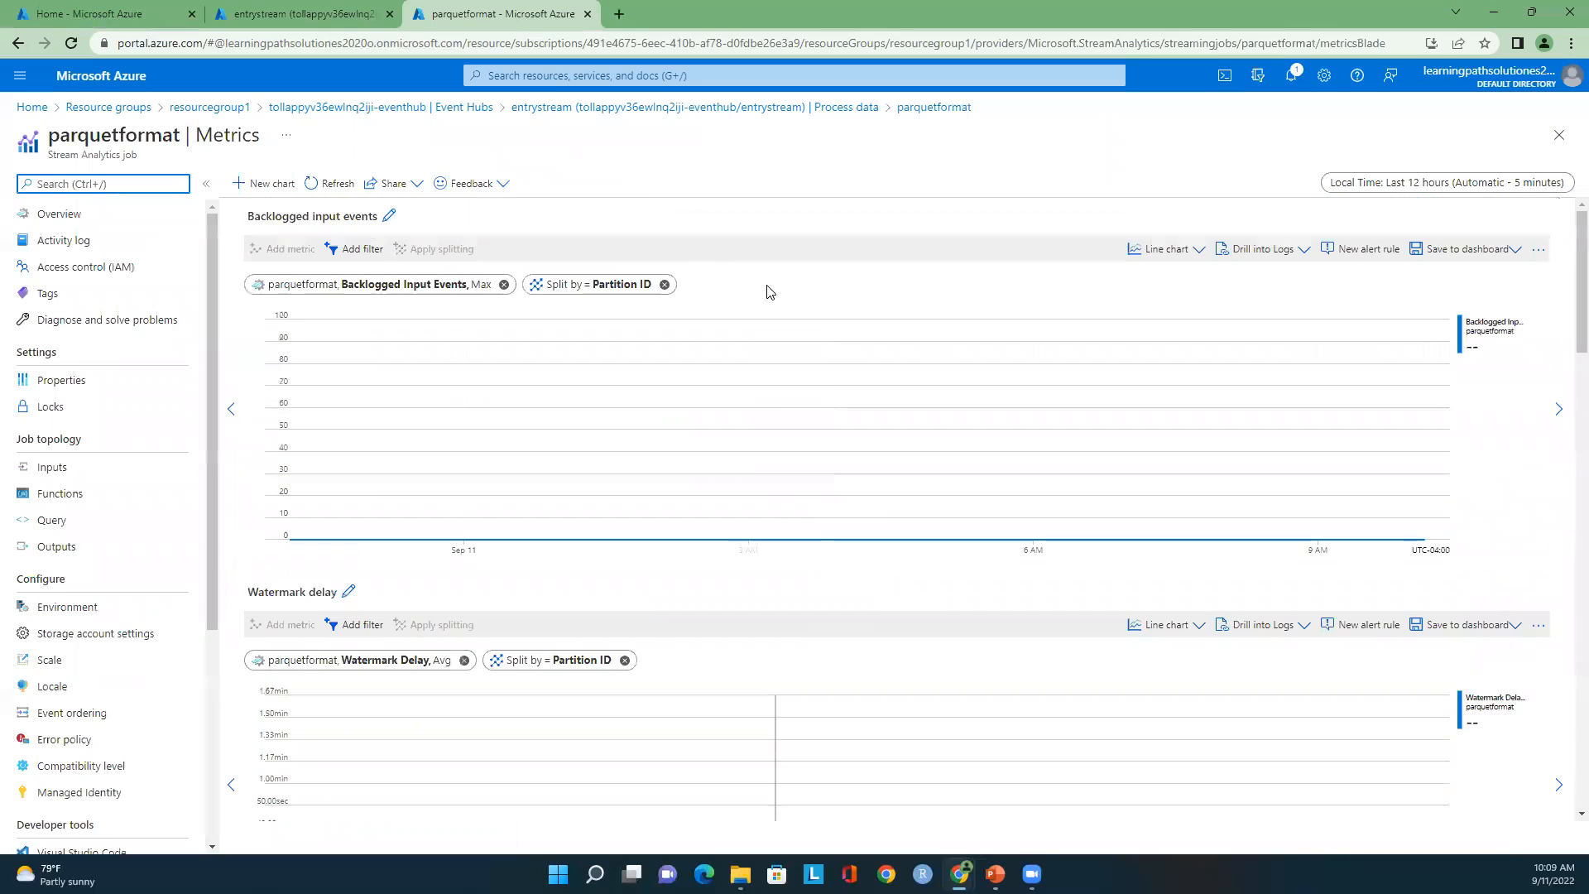
{"action": "left_click", "coordinate": [536, 110]}
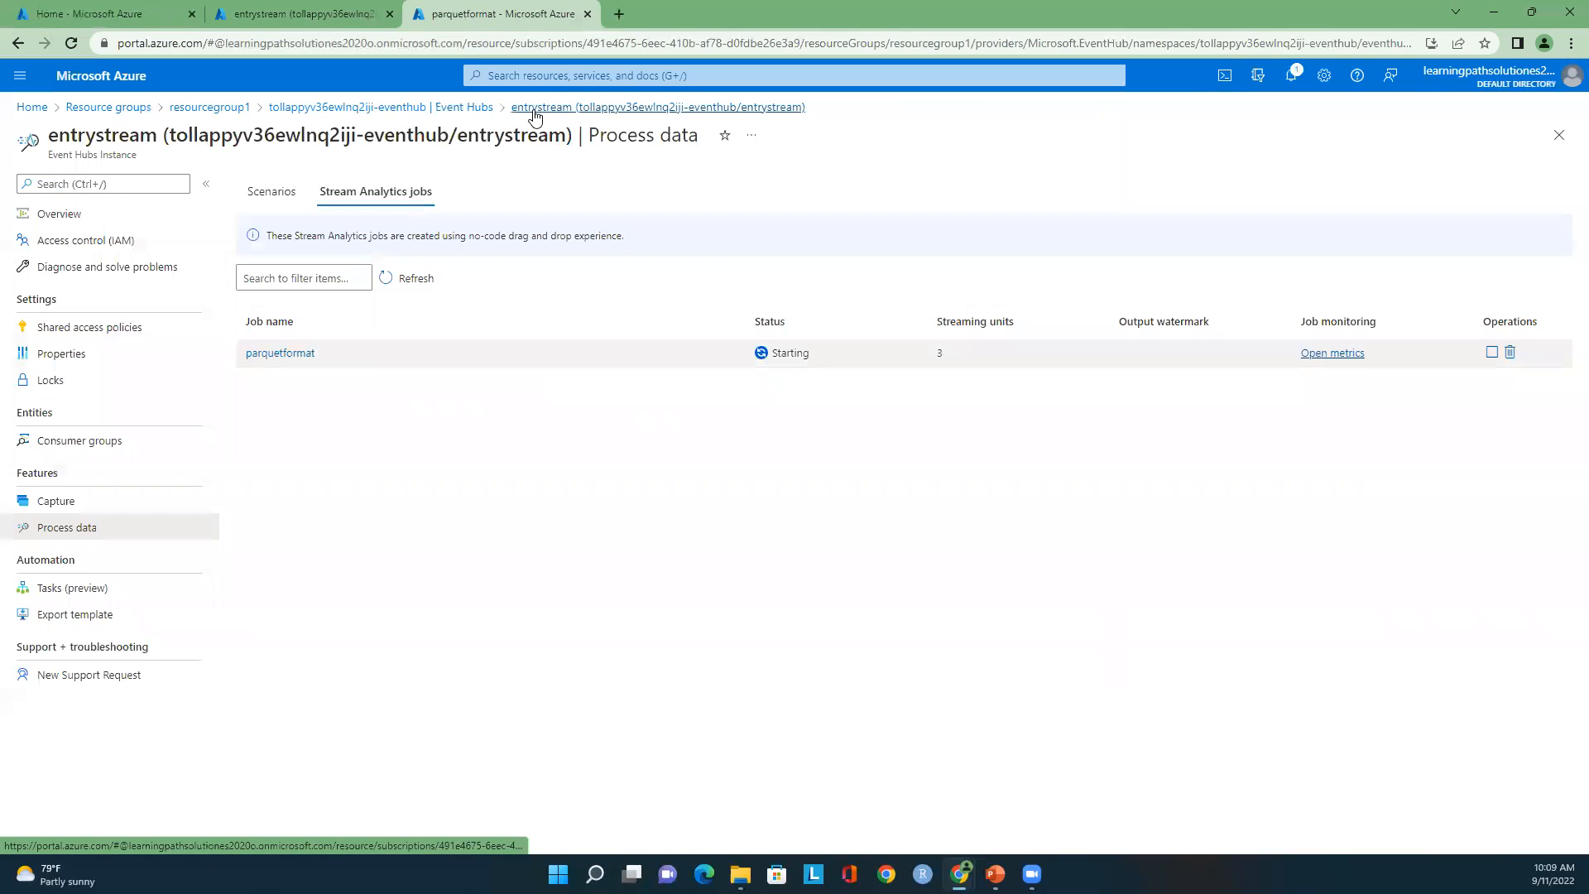
{"action": "left_click", "coordinate": [412, 283]}
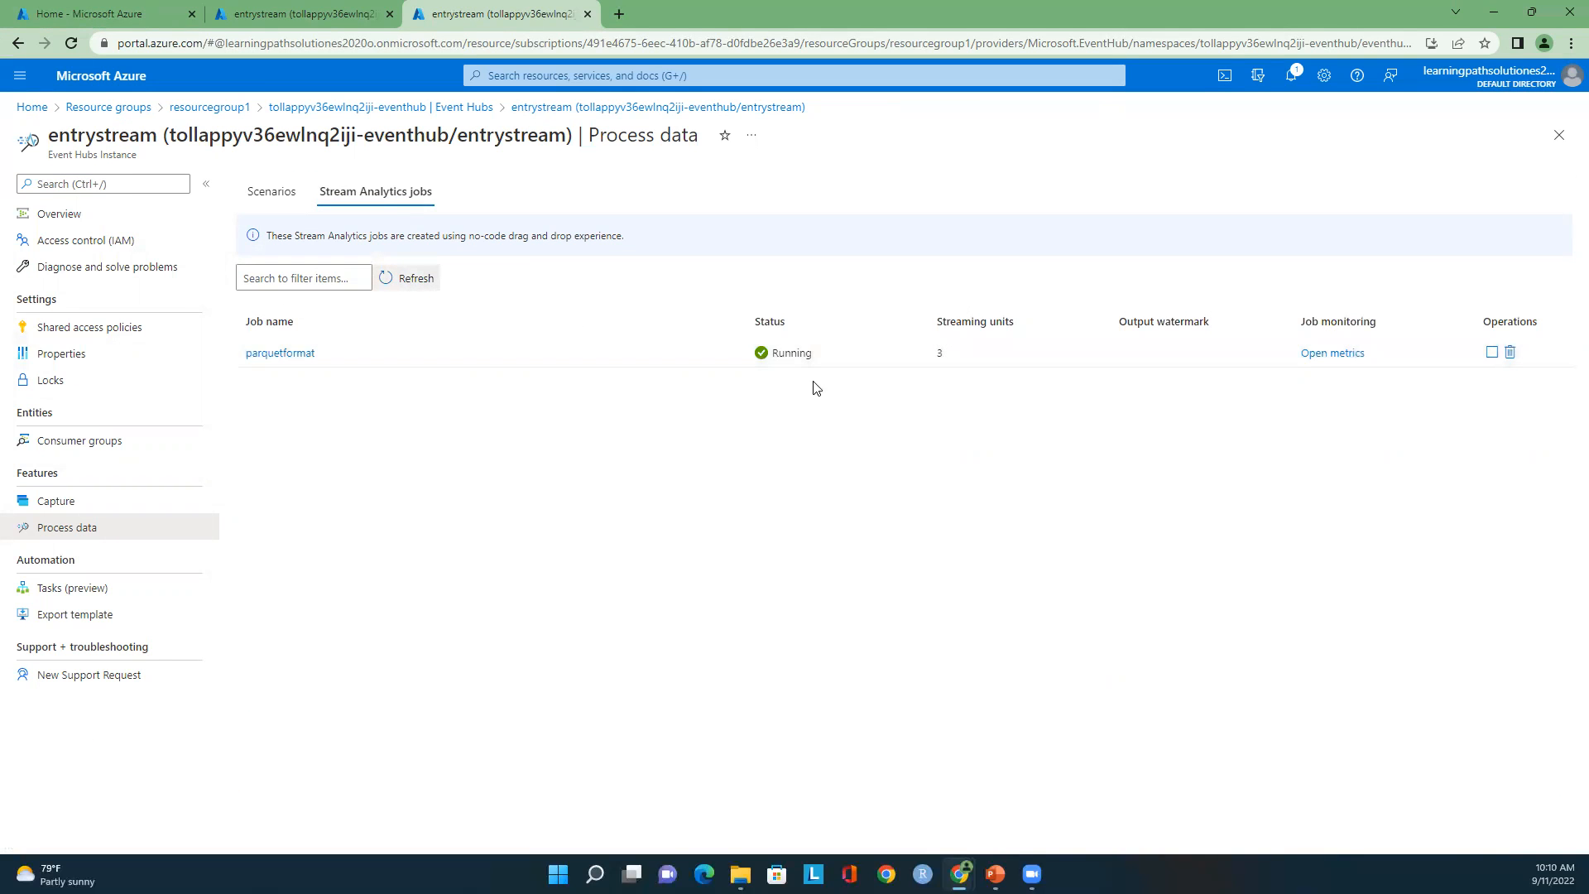
Step: View the running parquetformat job's diagram and check its refreshed status and output watermark in the entrystream jobs list
{"action": "left_click", "coordinate": [280, 354]}
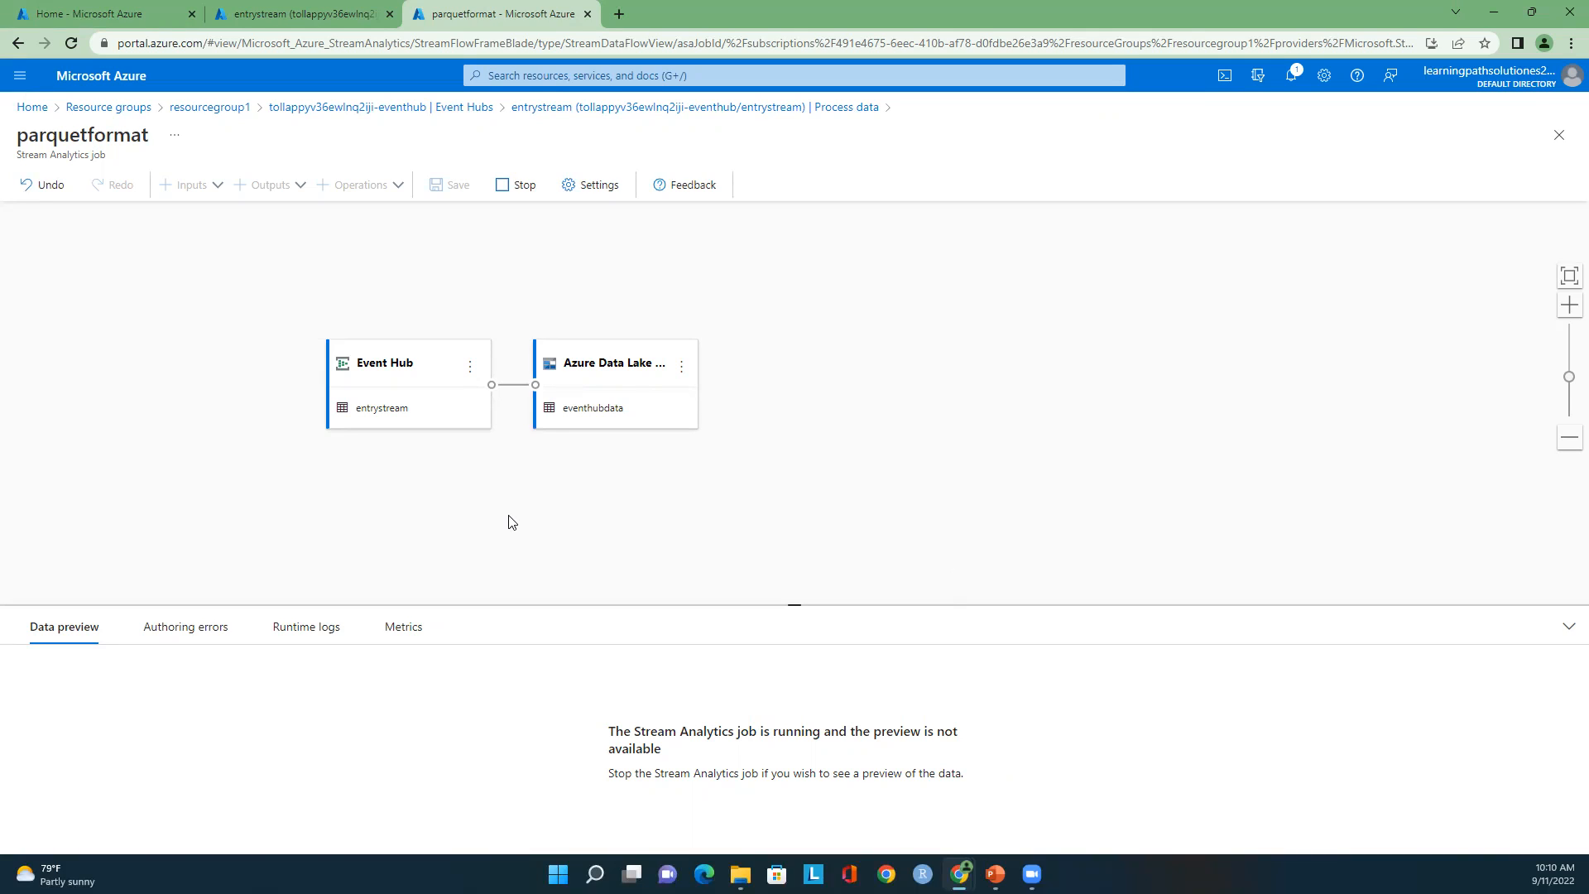
{"action": "left_click", "coordinate": [293, 18]}
{"action": "left_click", "coordinate": [416, 281]}
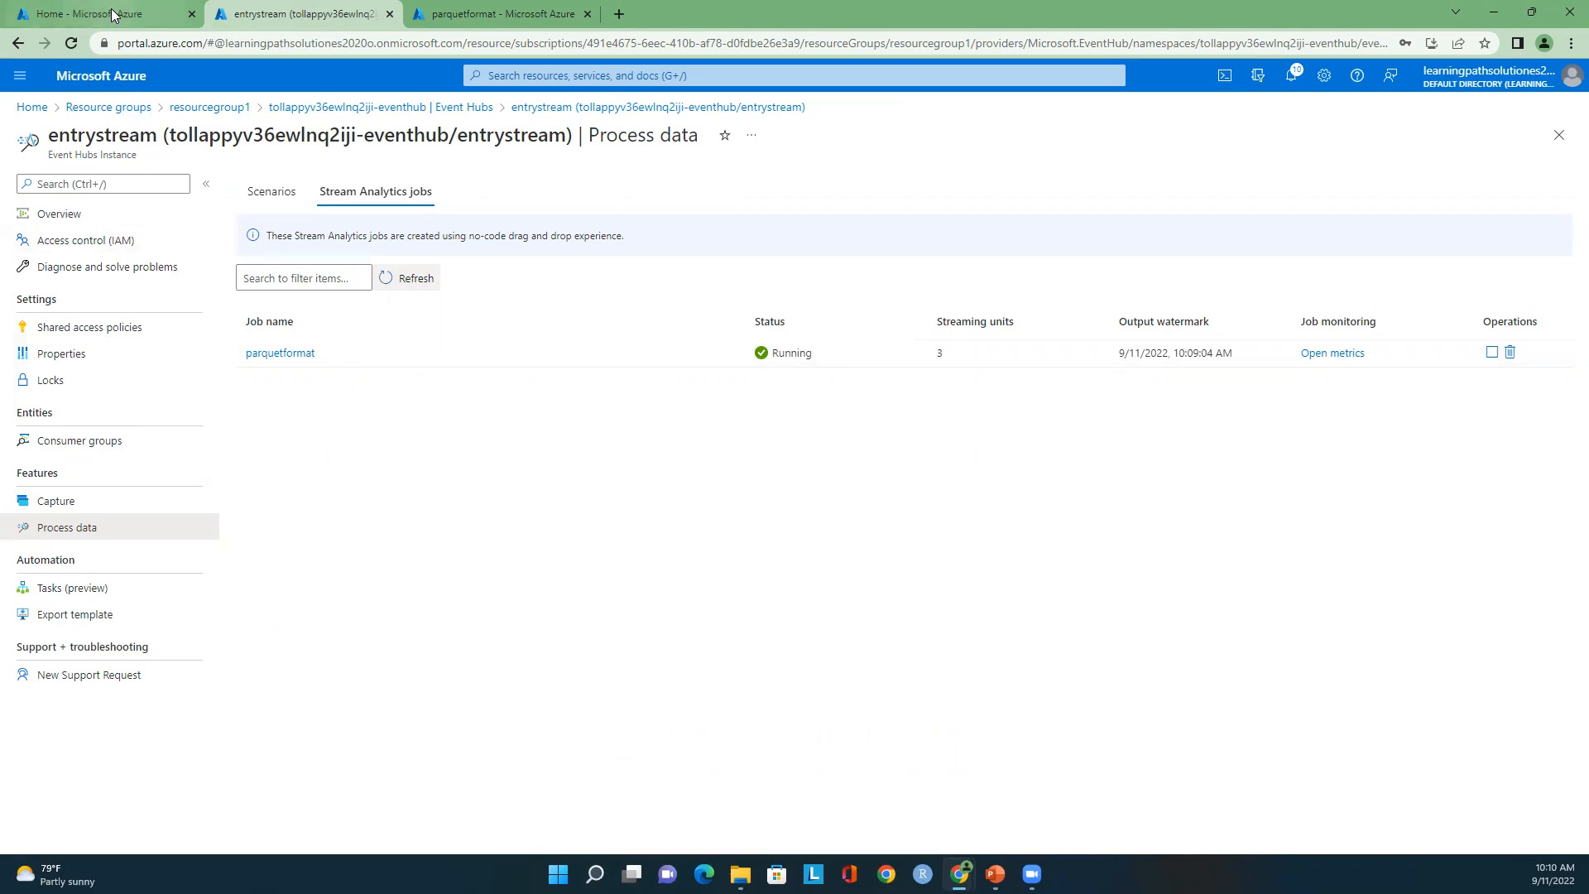
{"action": "left_click", "coordinate": [281, 353]}
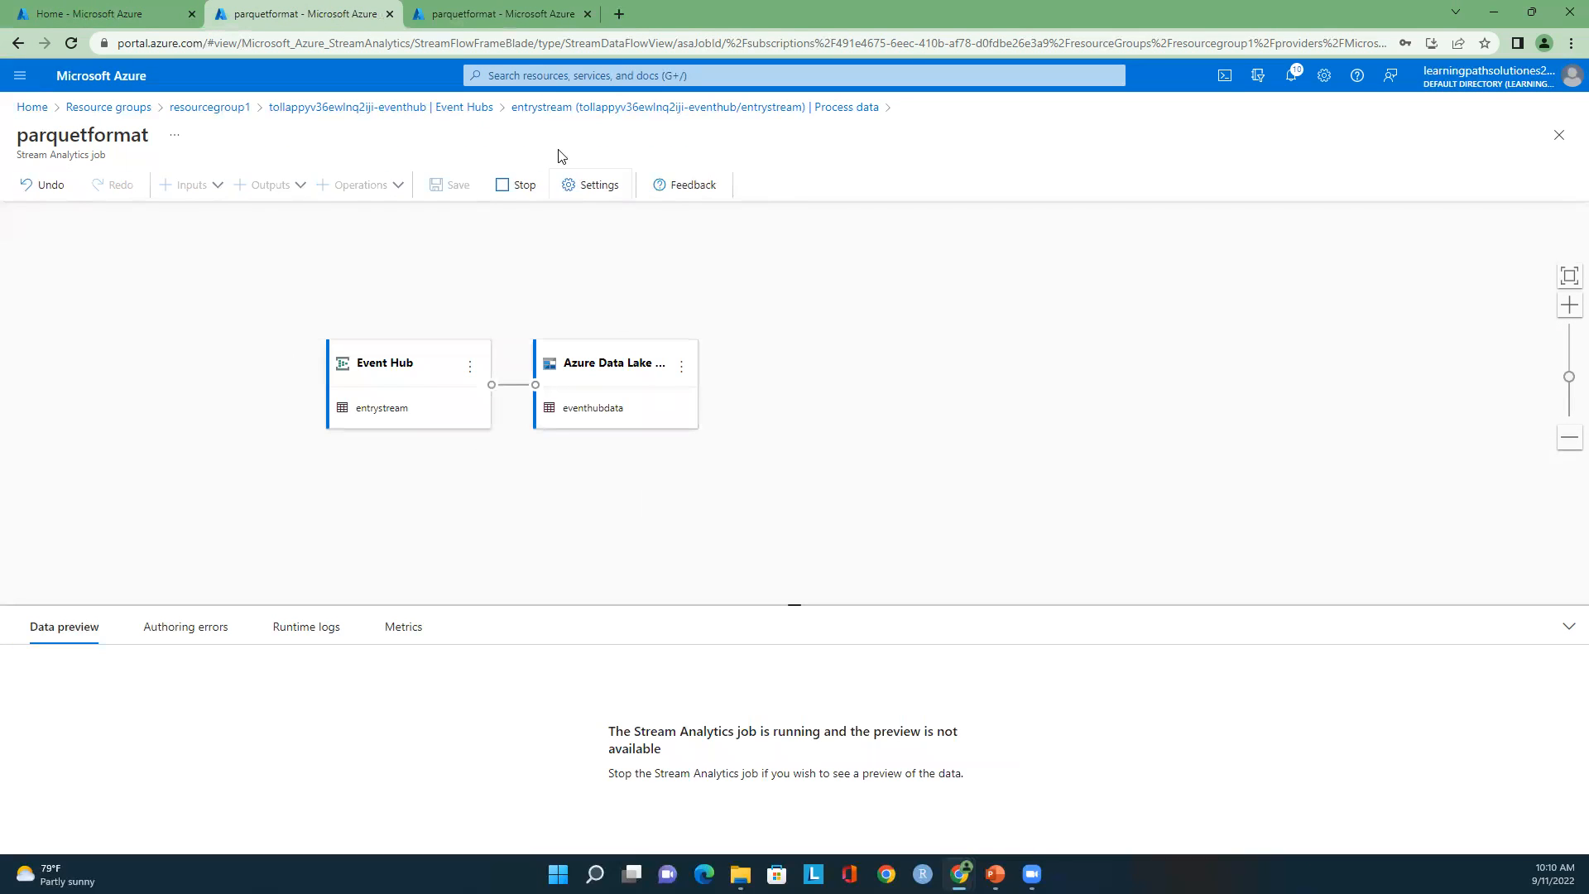
{"action": "left_click", "coordinate": [497, 13]}
{"action": "left_click", "coordinate": [289, 11]}
{"action": "left_click", "coordinate": [558, 108]}
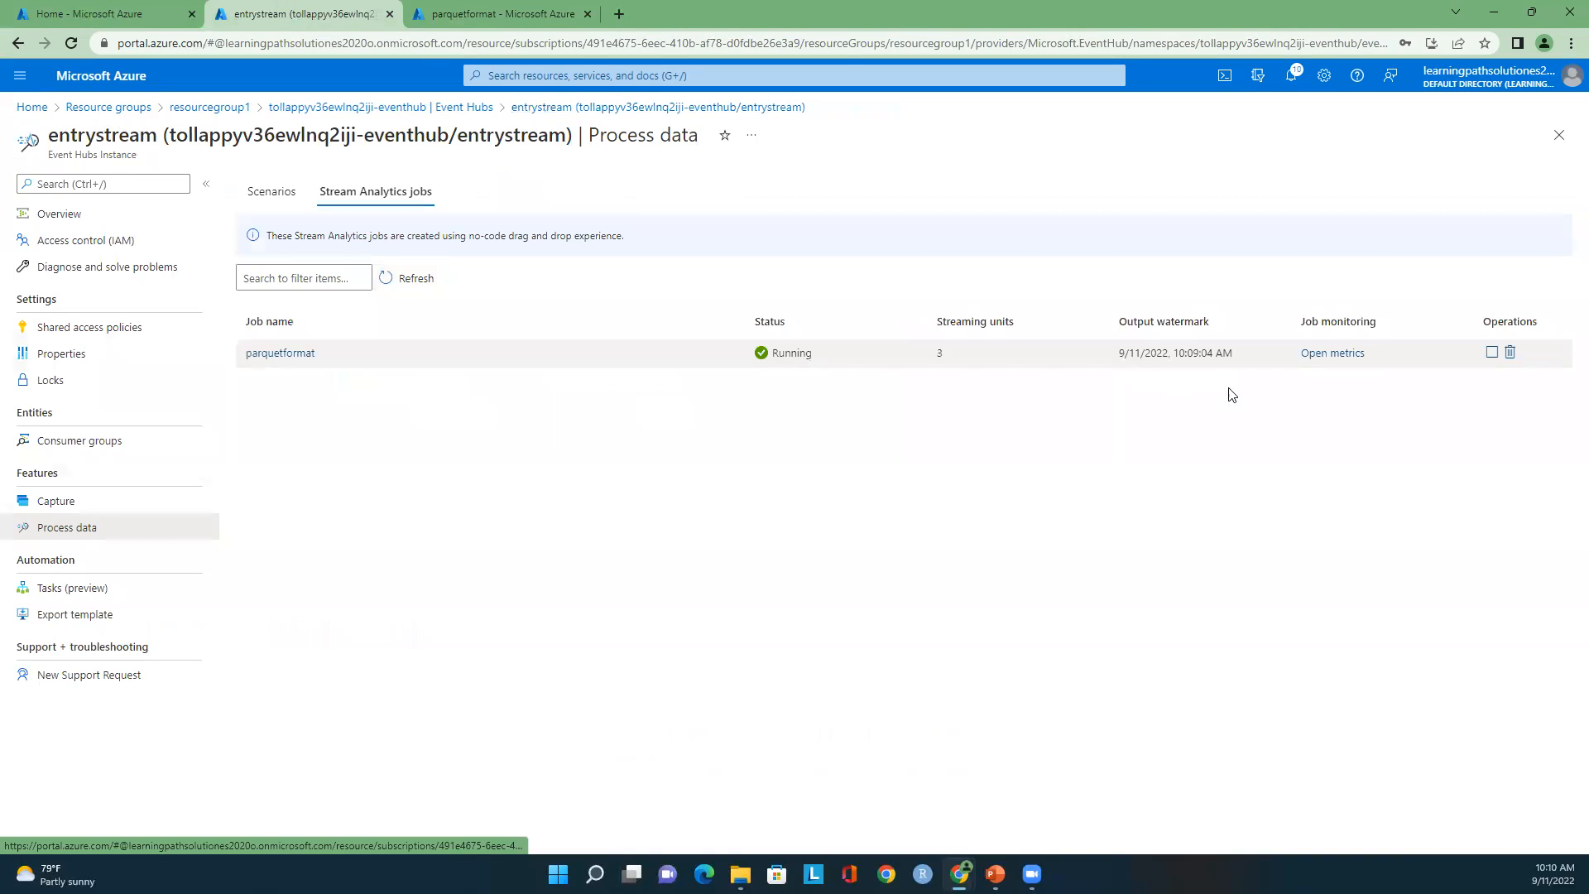
Step: Examine the parquetformat job's metrics charts, from backlogged input events and resource utilization down to errors
{"action": "left_click", "coordinate": [1340, 356]}
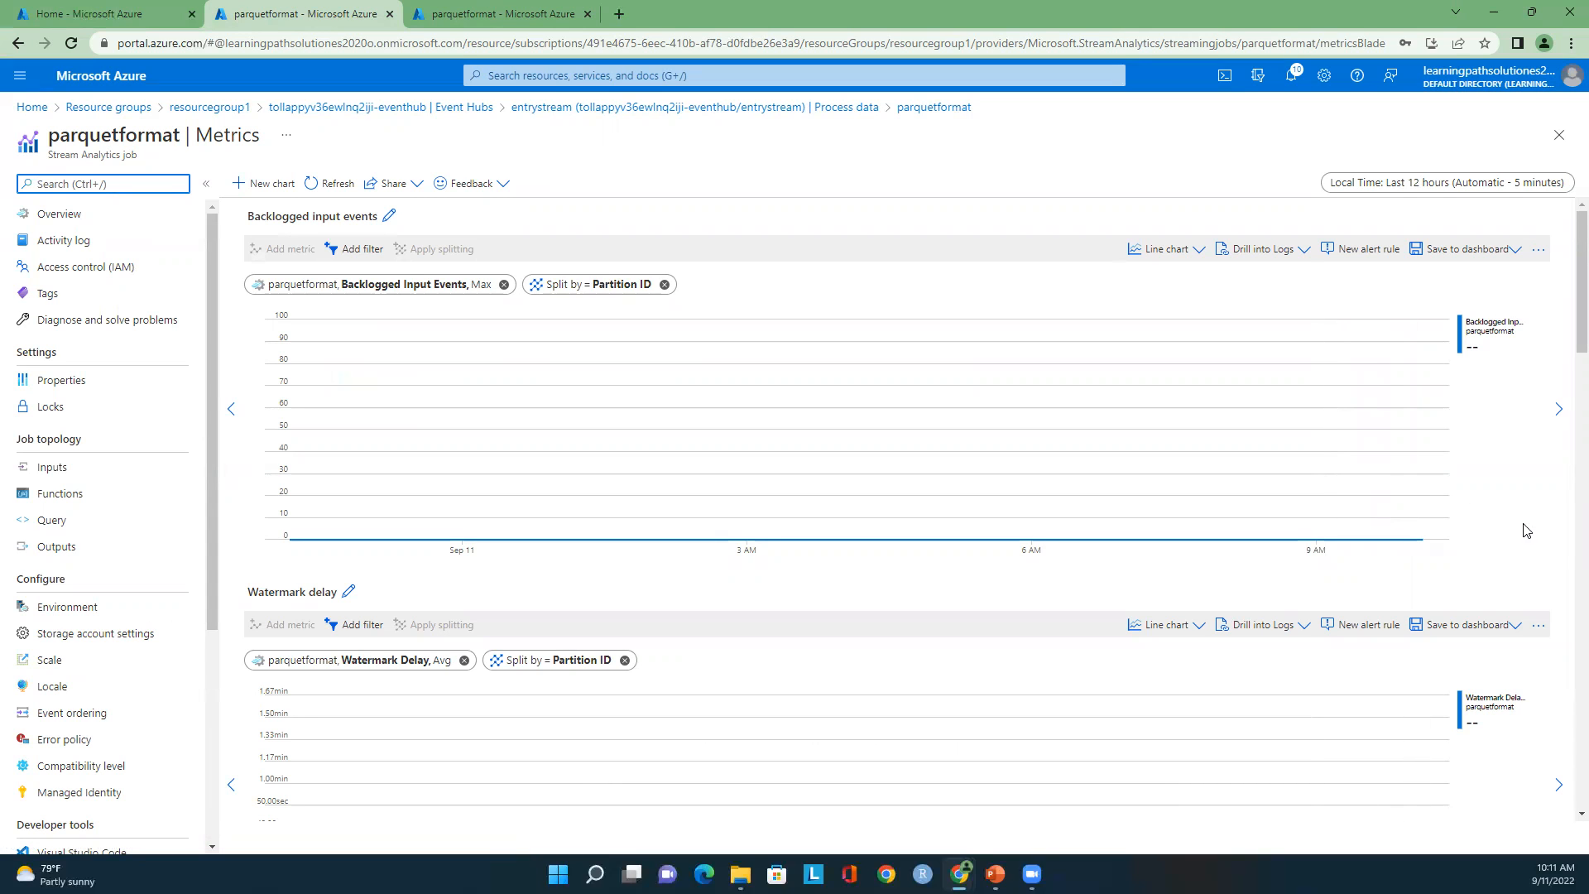
{"action": "scroll", "coordinate": [1526, 529], "scroll_direction": "down", "scroll_amount": 7}
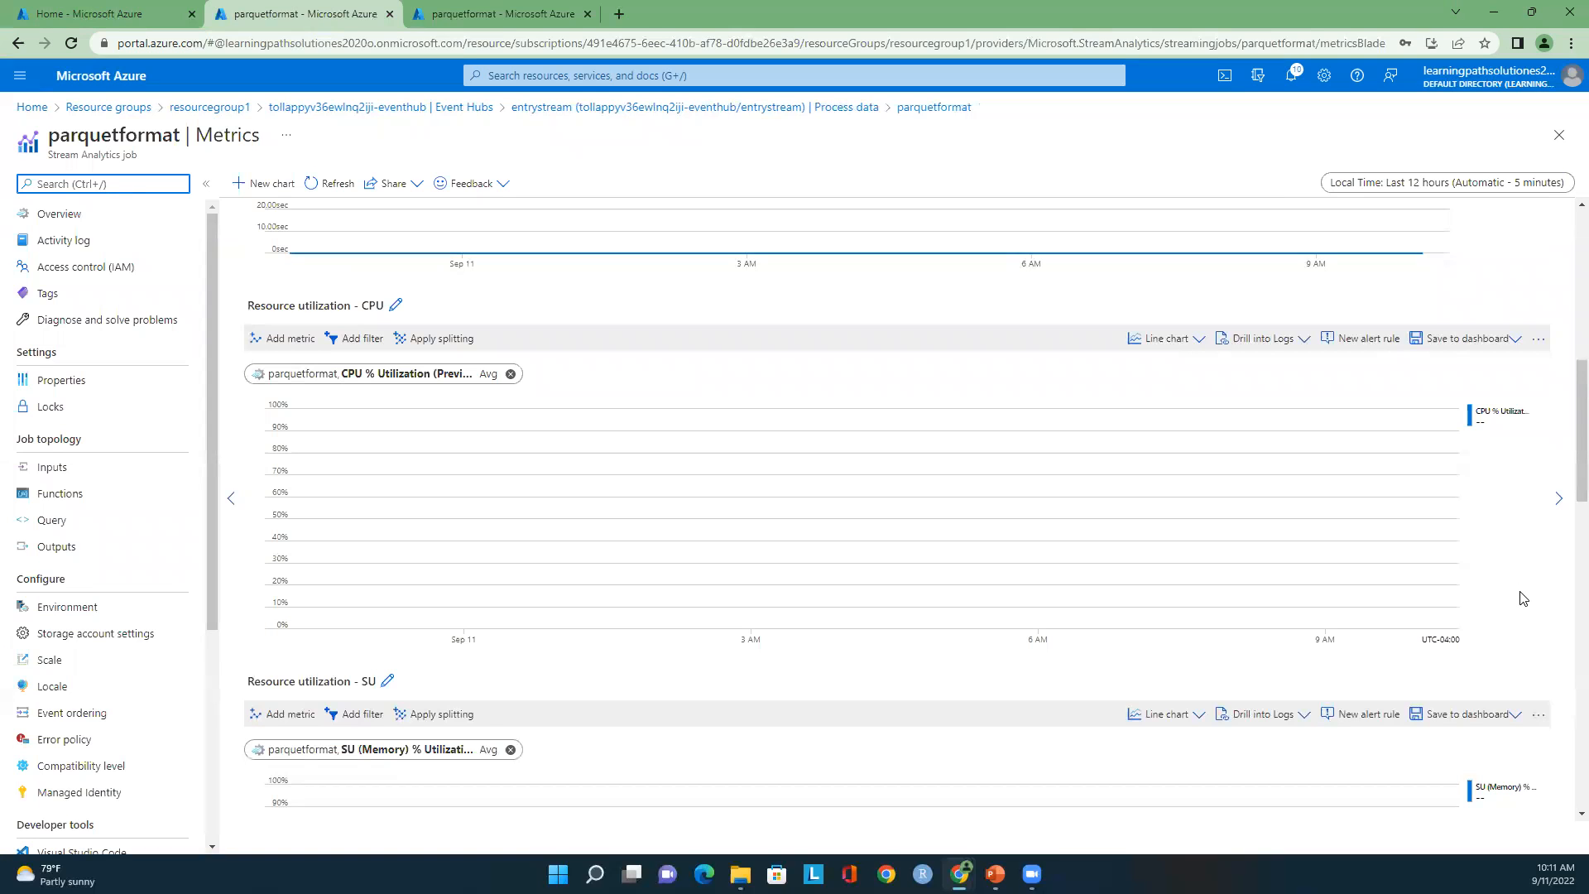
{"action": "scroll", "coordinate": [1521, 596], "scroll_direction": "down", "scroll_amount": 2}
{"action": "scroll", "coordinate": [1521, 596], "scroll_direction": "down", "scroll_amount": 2}
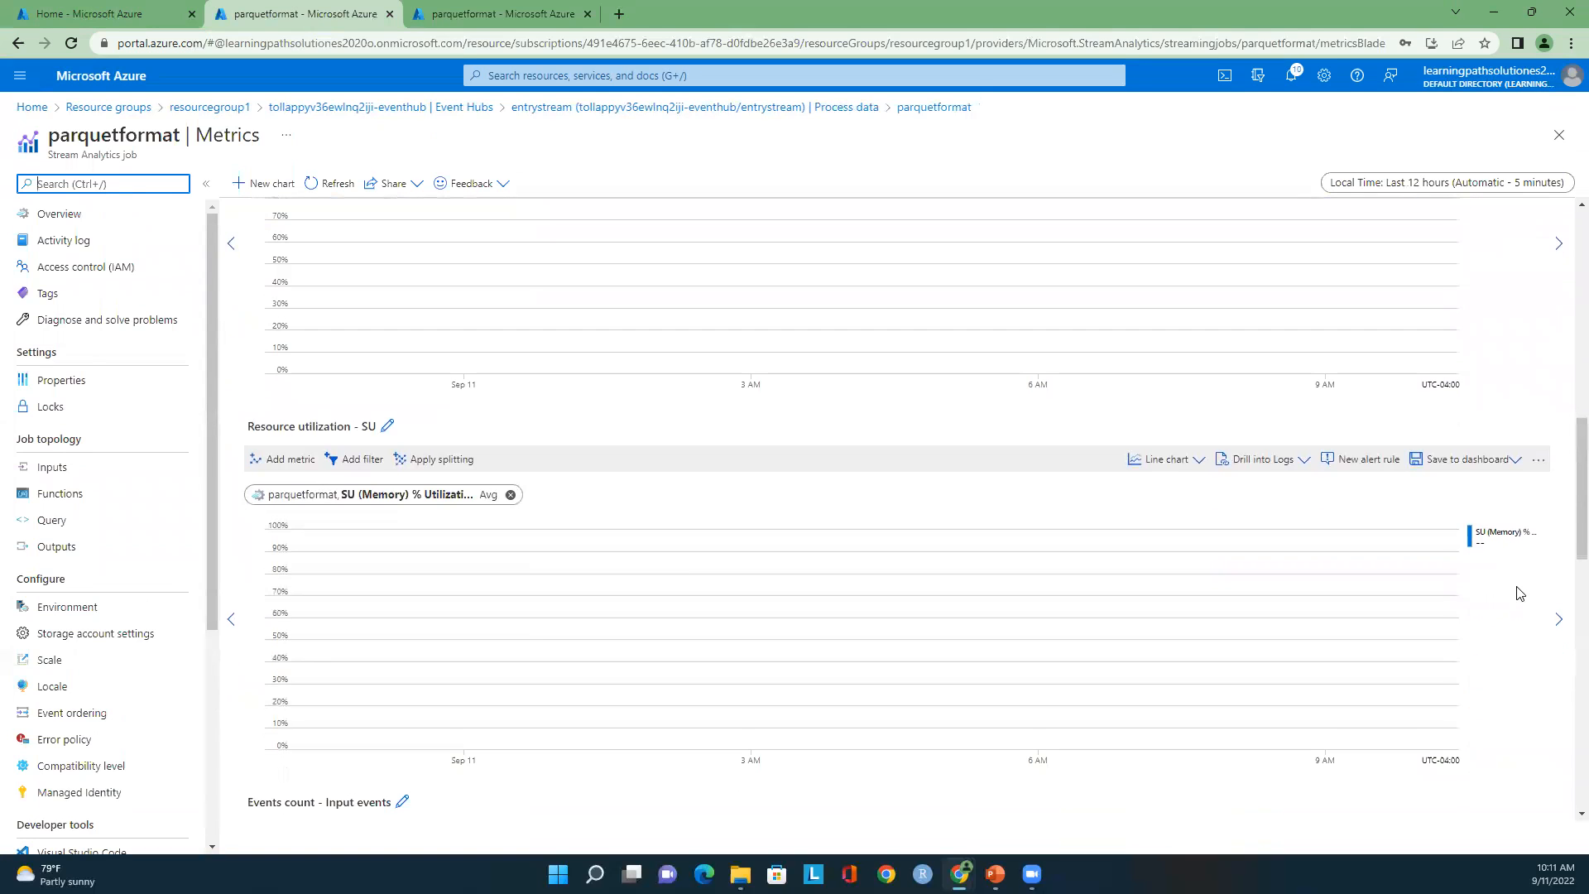
{"action": "scroll", "coordinate": [1518, 594], "scroll_direction": "down", "scroll_amount": 2}
{"action": "scroll", "coordinate": [1510, 586], "scroll_direction": "down", "scroll_amount": 8}
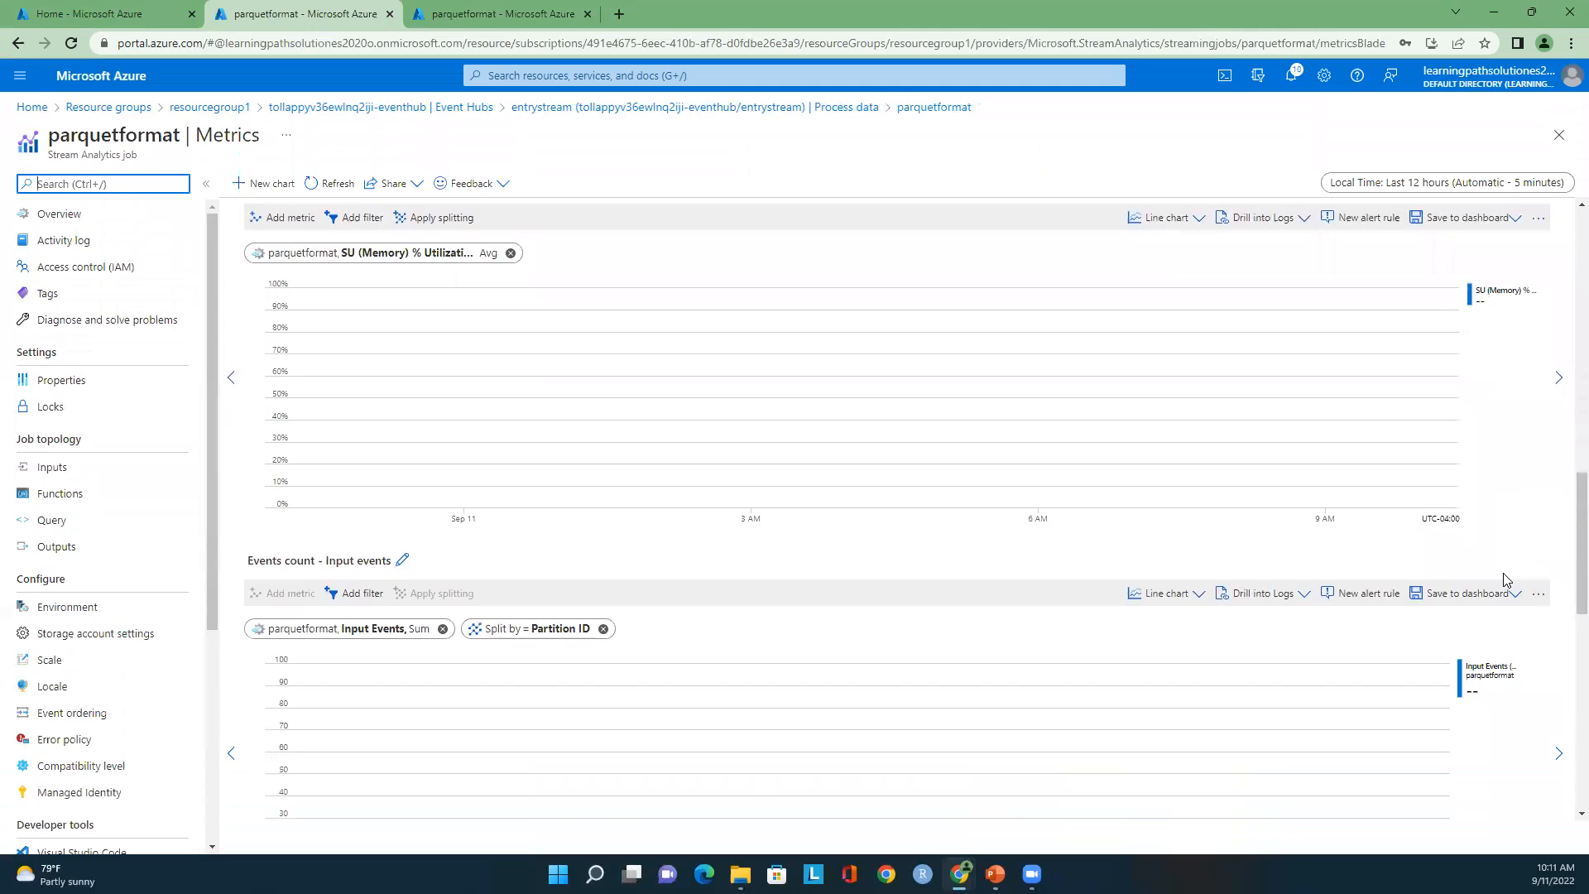
{"action": "scroll", "coordinate": [1500, 575], "scroll_direction": "down", "scroll_amount": 4}
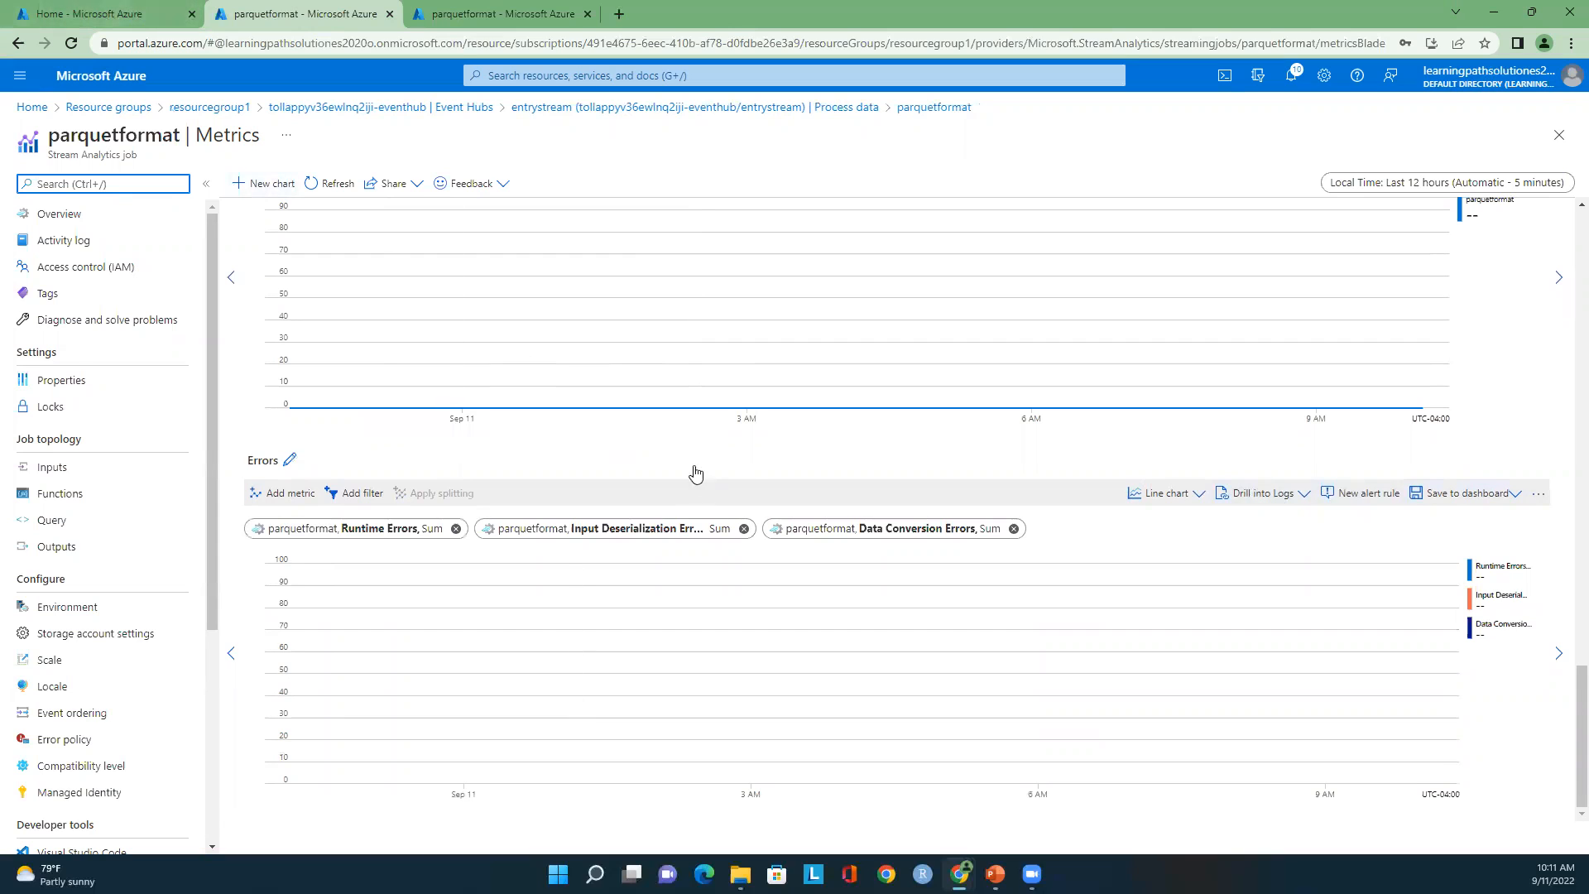
Step: Open the eventhubdata container of the stracctforeventhub1 storage account
{"action": "left_click", "coordinate": [103, 10]}
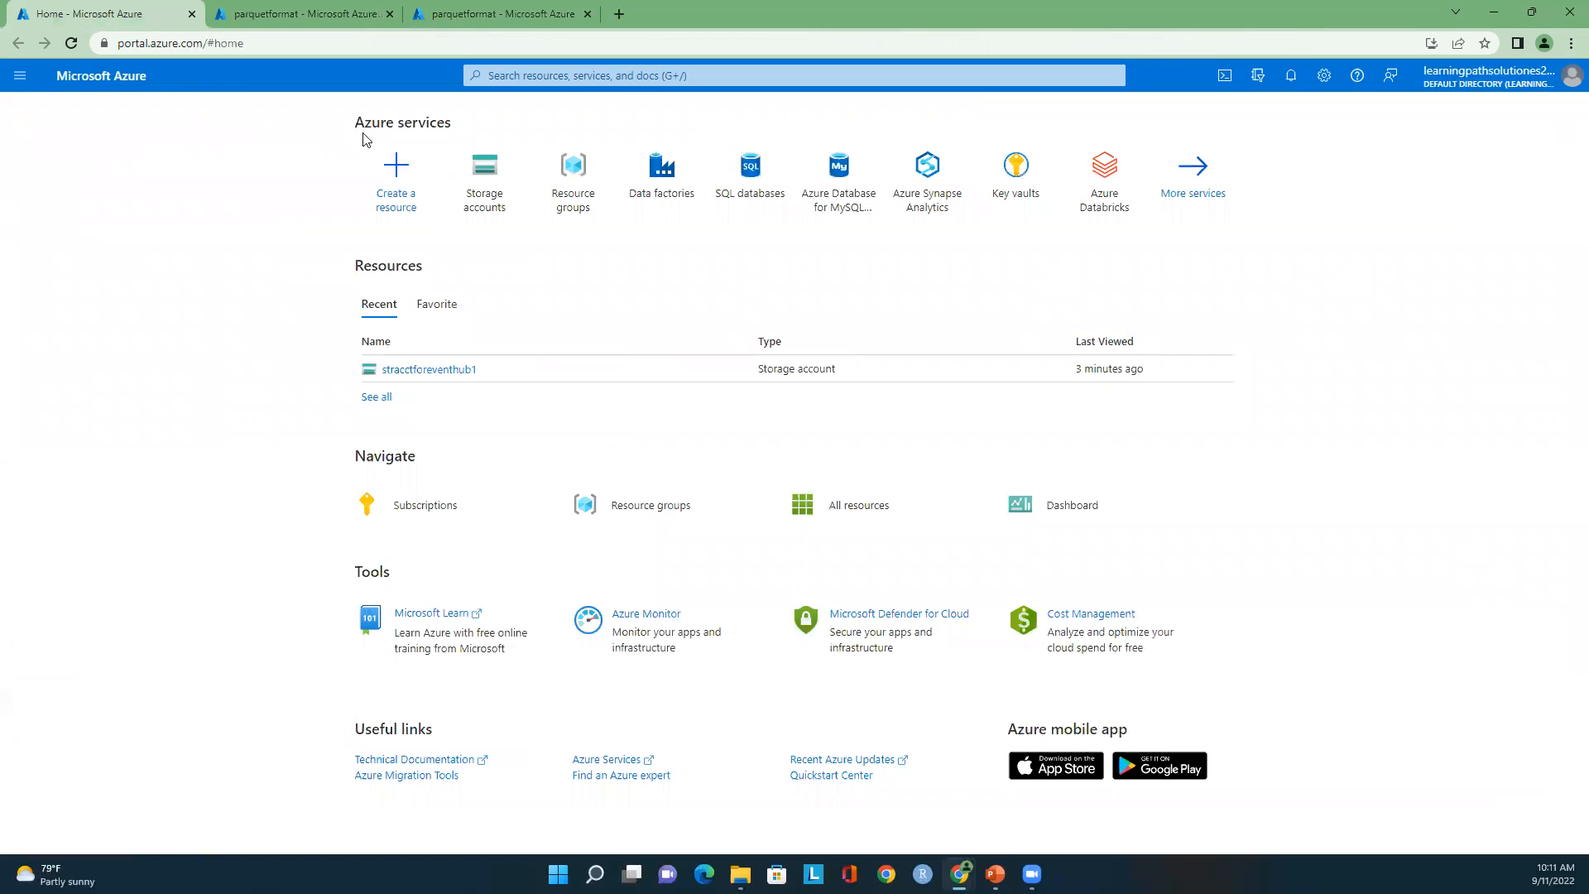
{"action": "left_click", "coordinate": [484, 184]}
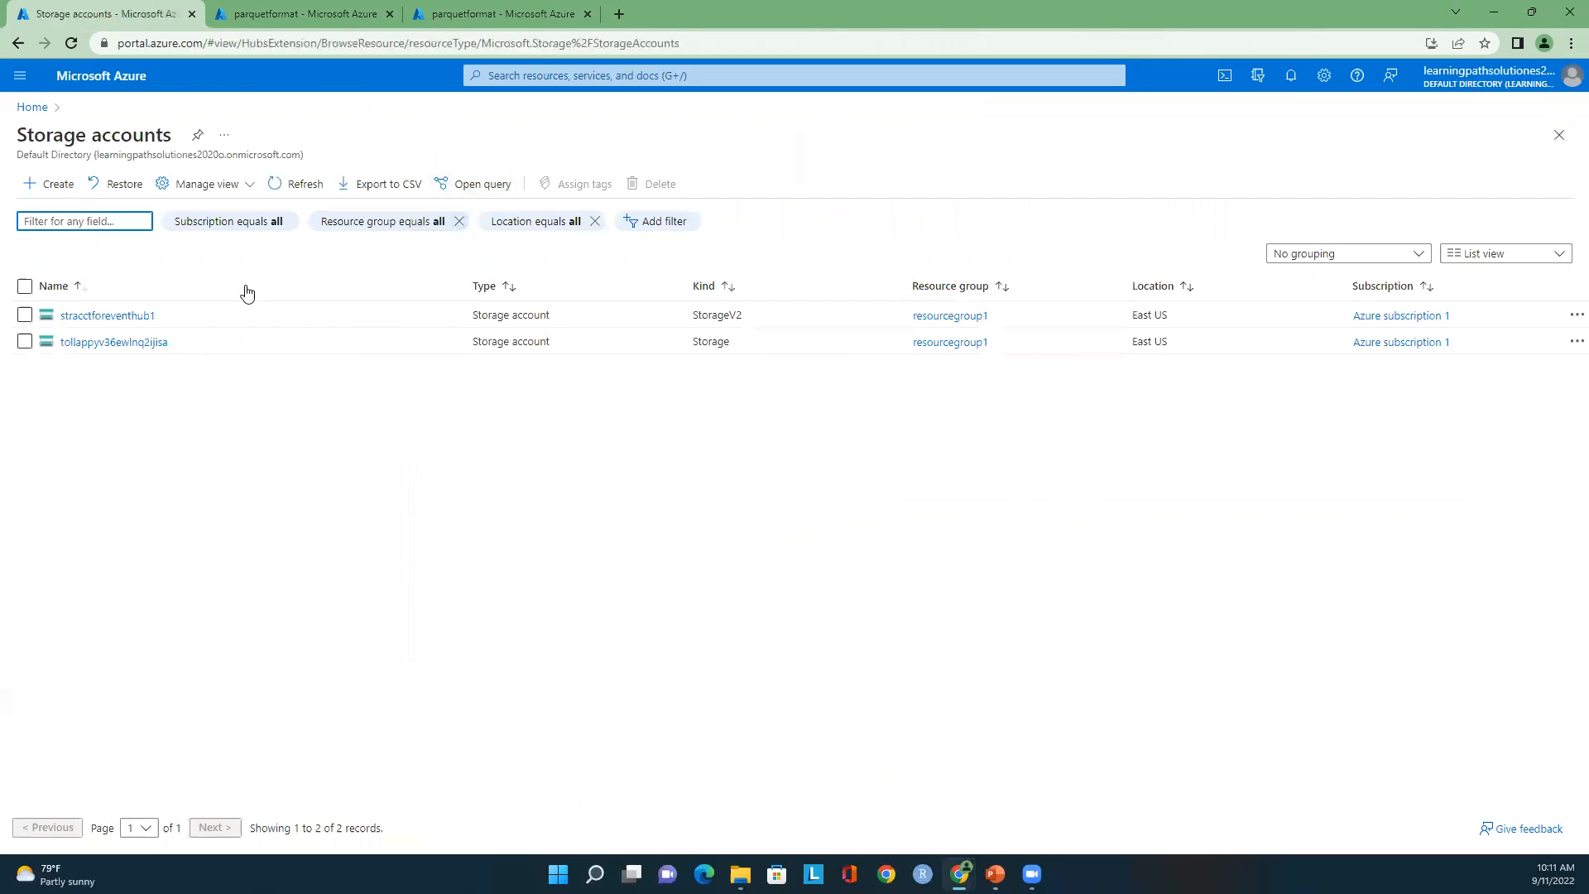
{"action": "left_click", "coordinate": [135, 317]}
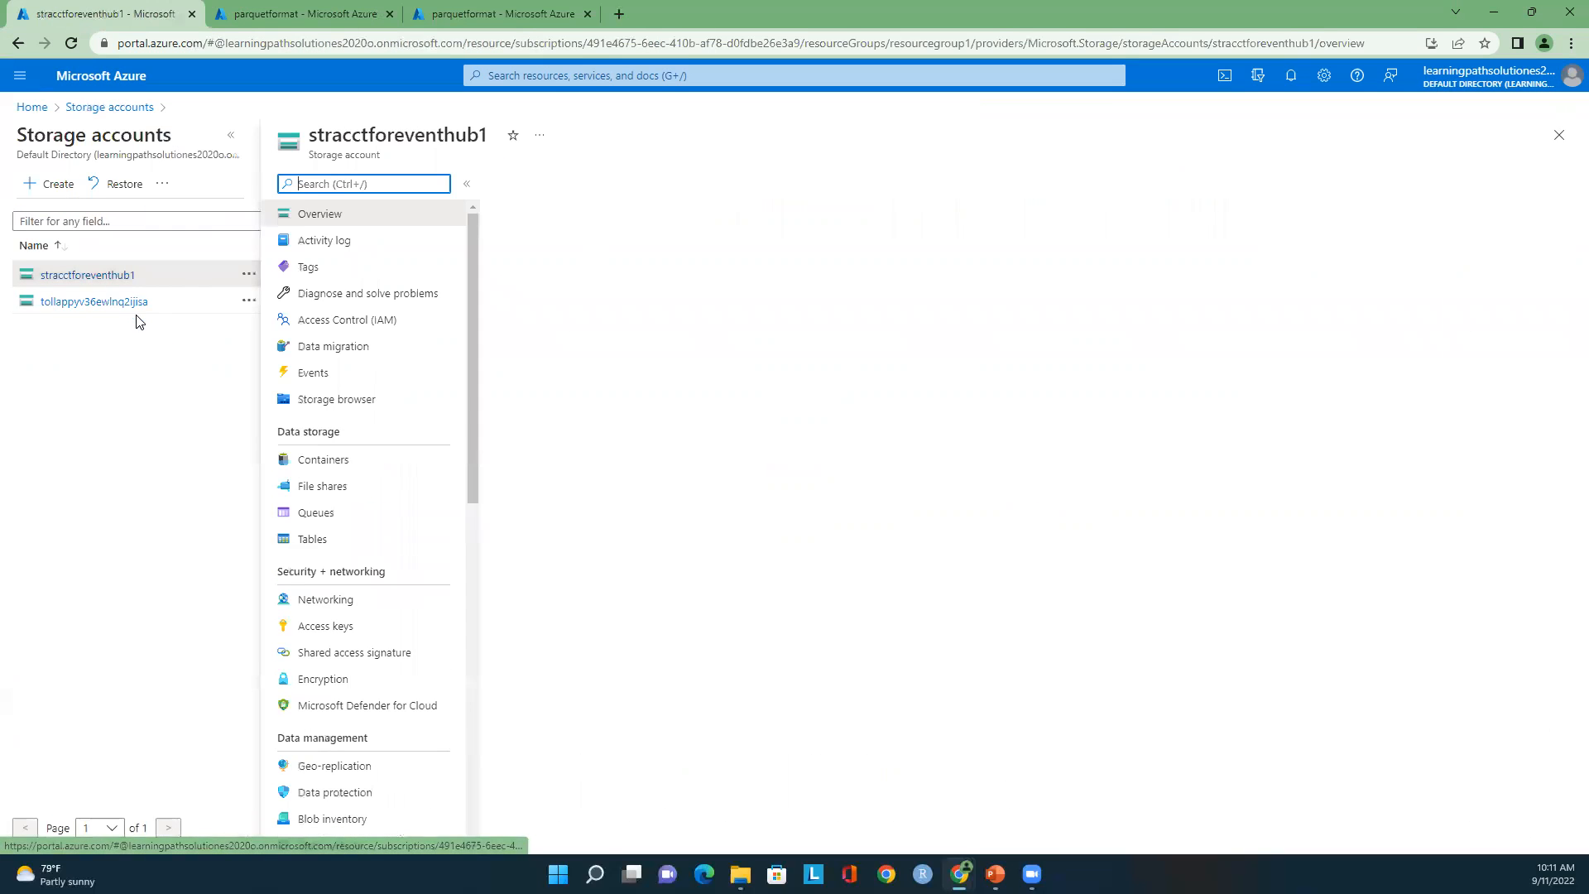
{"action": "left_click", "coordinate": [321, 459]}
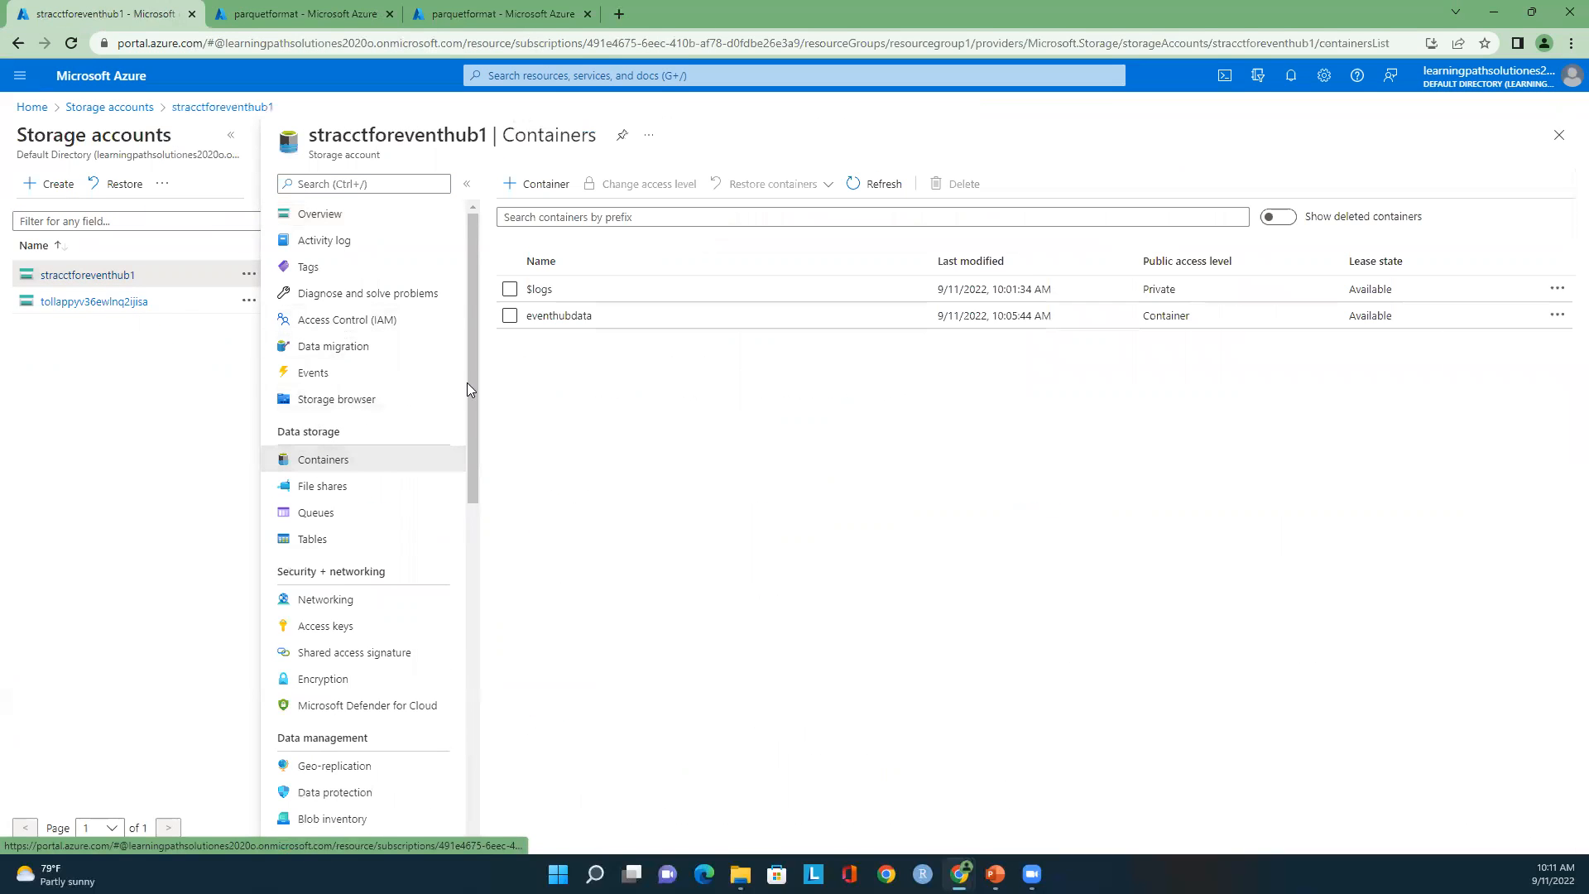
{"action": "left_click", "coordinate": [566, 316]}
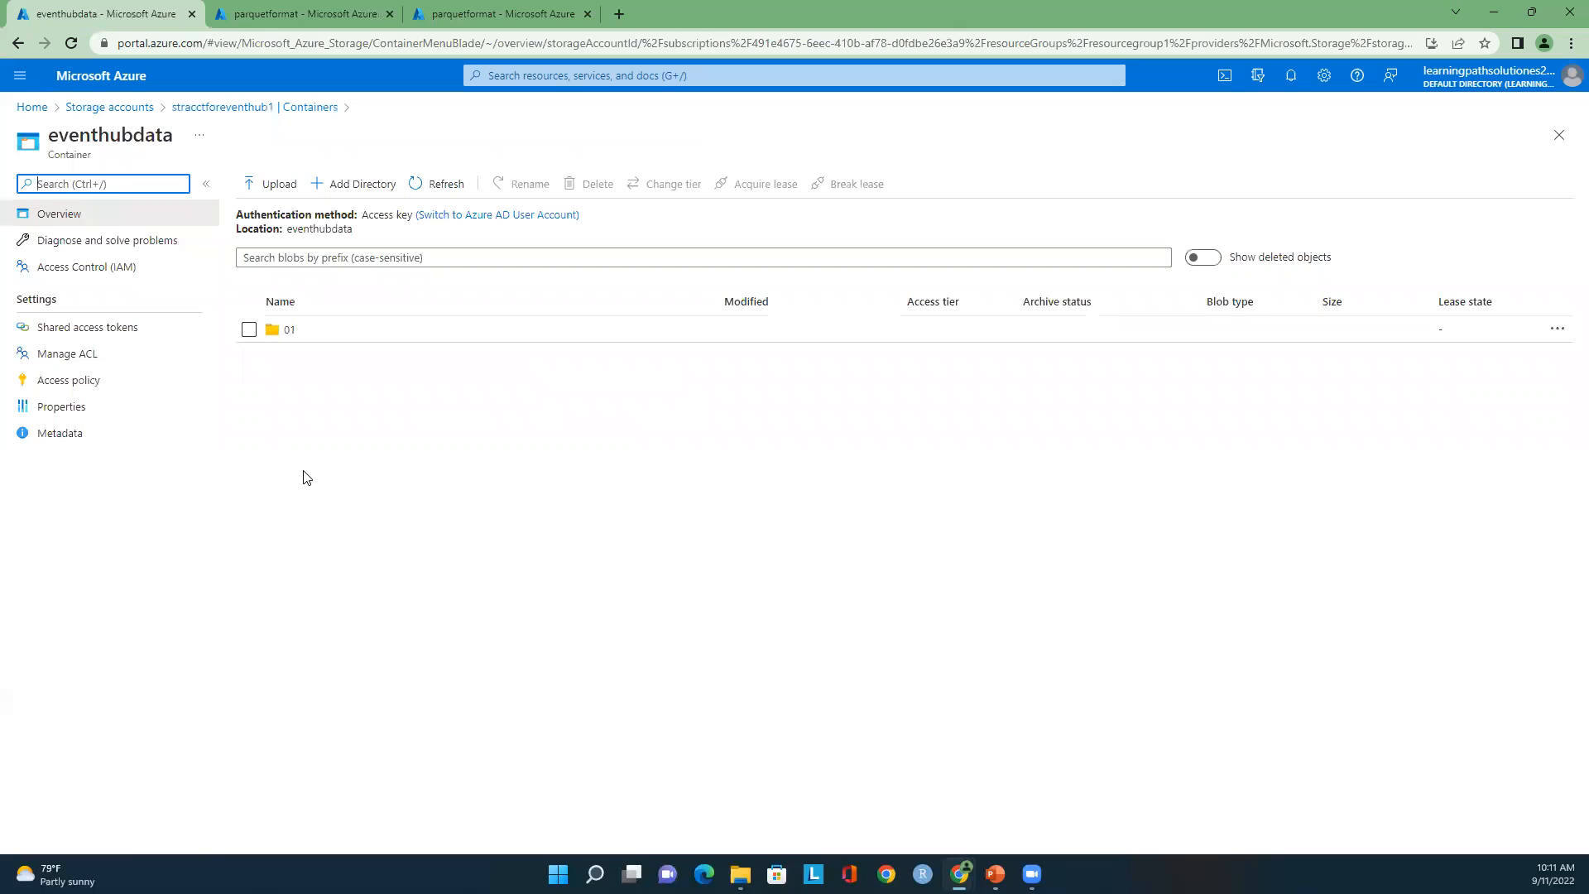
Step: View the output schema of the Azure Data Lake Storage Gen2 node in the parquetformat job's diagram
{"action": "left_click", "coordinate": [290, 14]}
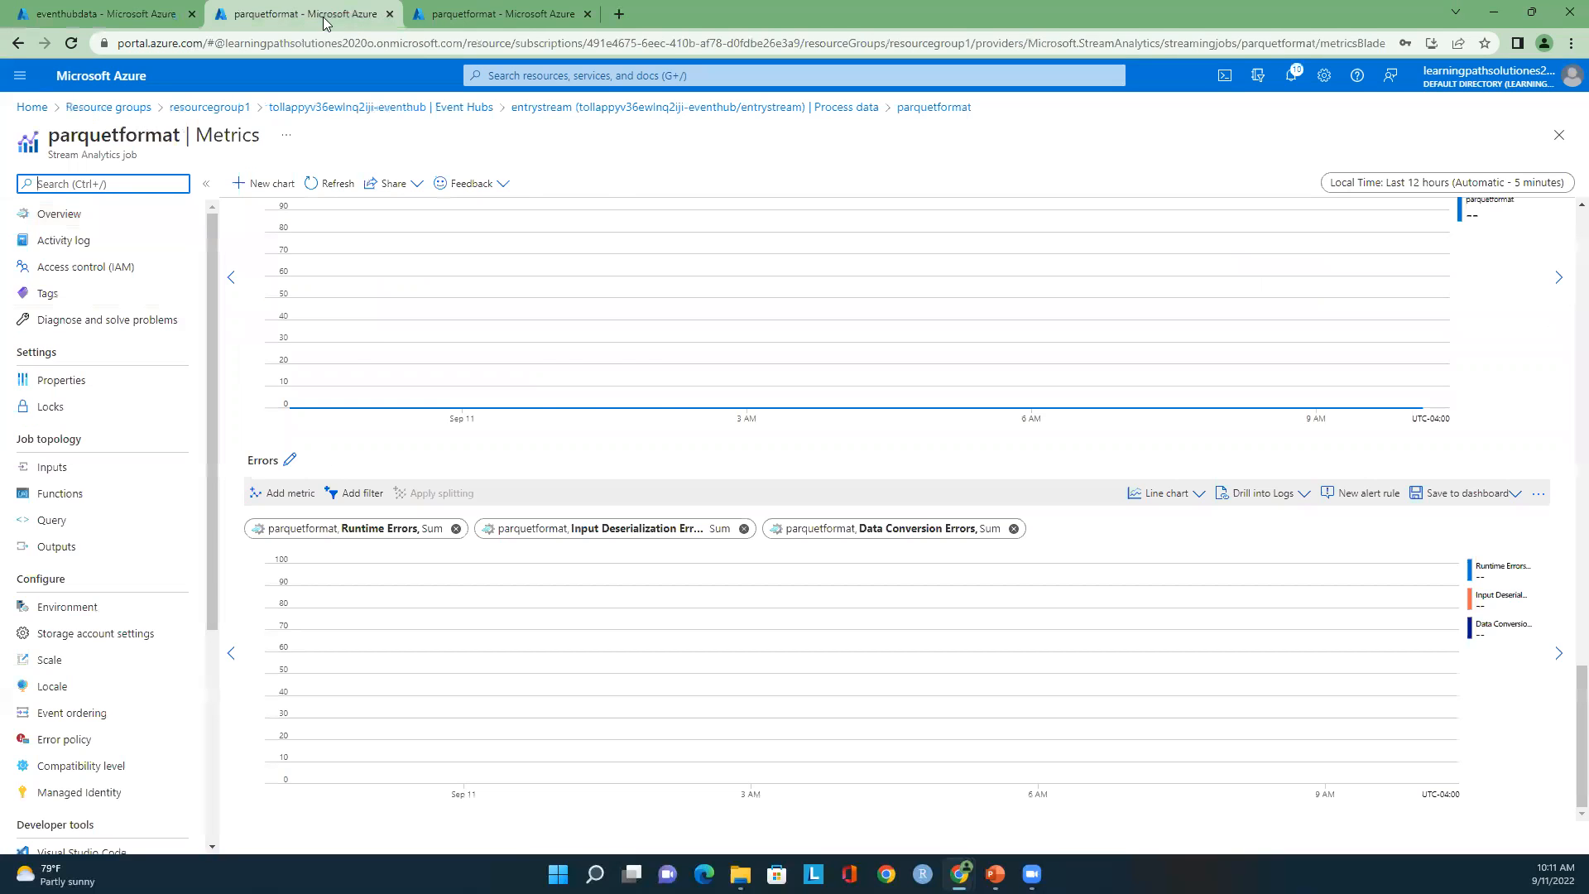
{"action": "left_click", "coordinate": [468, 8]}
{"action": "left_click", "coordinate": [621, 369]}
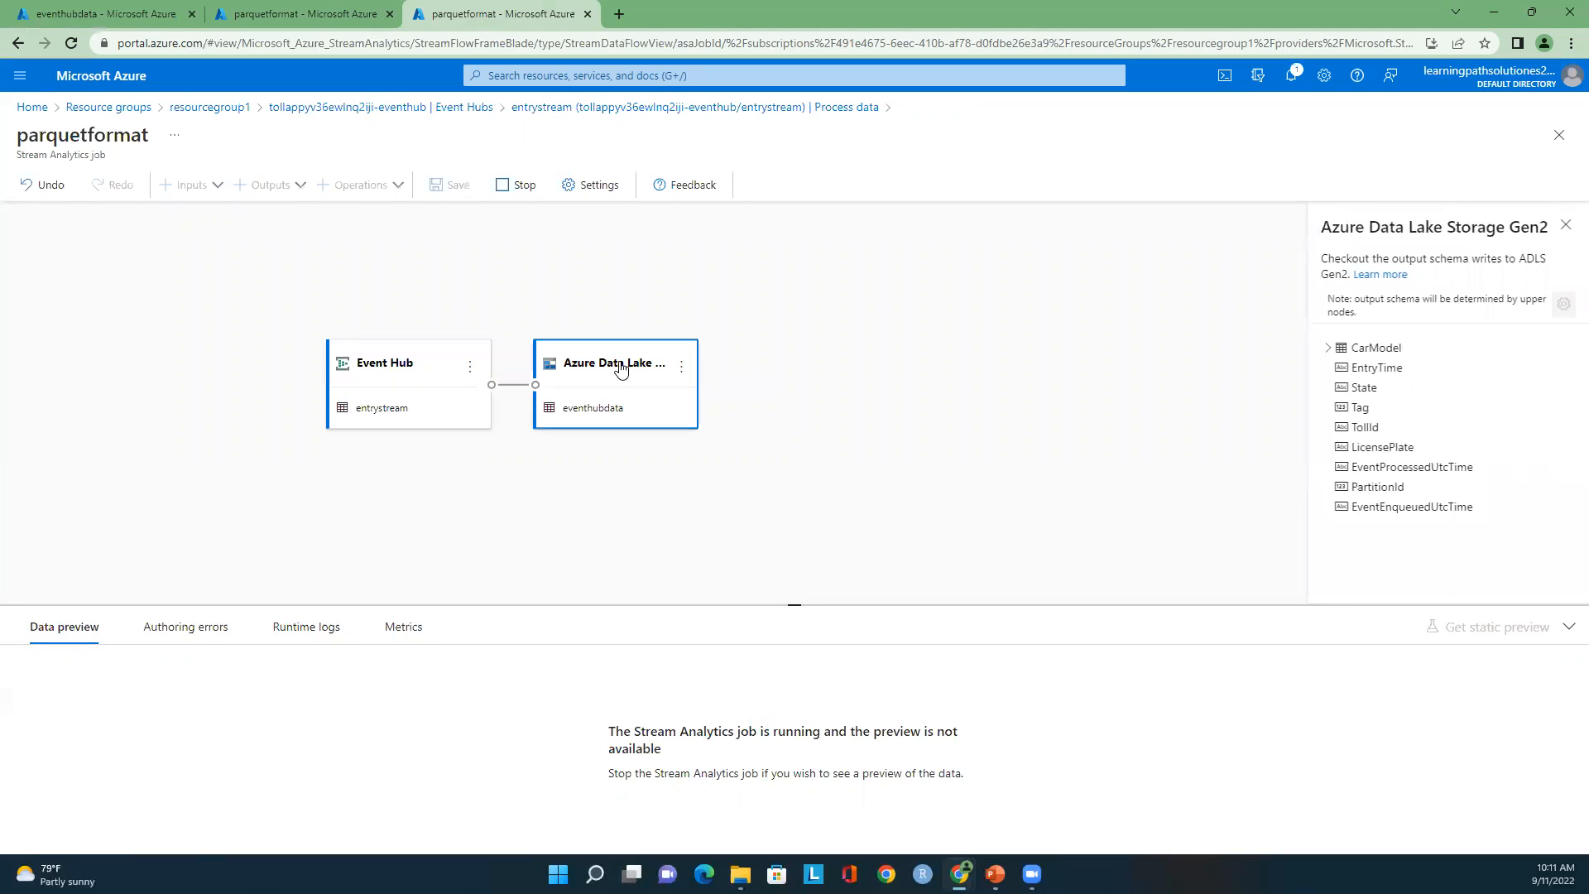
{"action": "left_click", "coordinate": [681, 366]}
{"action": "key", "text": "Escape"}
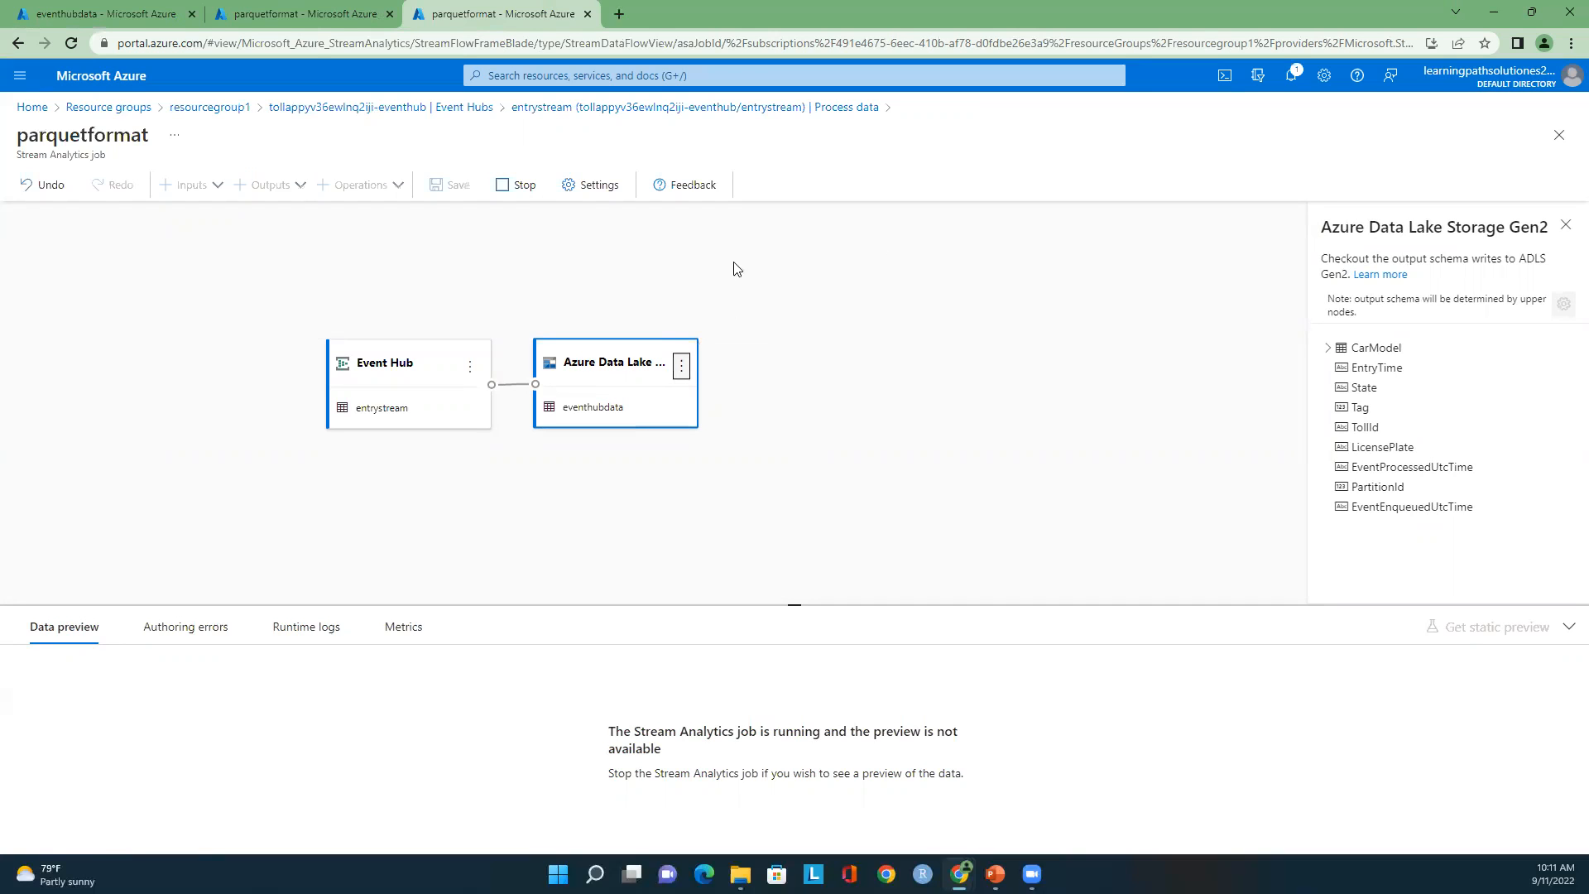
Step: Go back to the eventhubdata container, open its nested 01/01 folder and refresh the file list
{"action": "left_click", "coordinate": [304, 14]}
{"action": "left_click", "coordinate": [117, 6]}
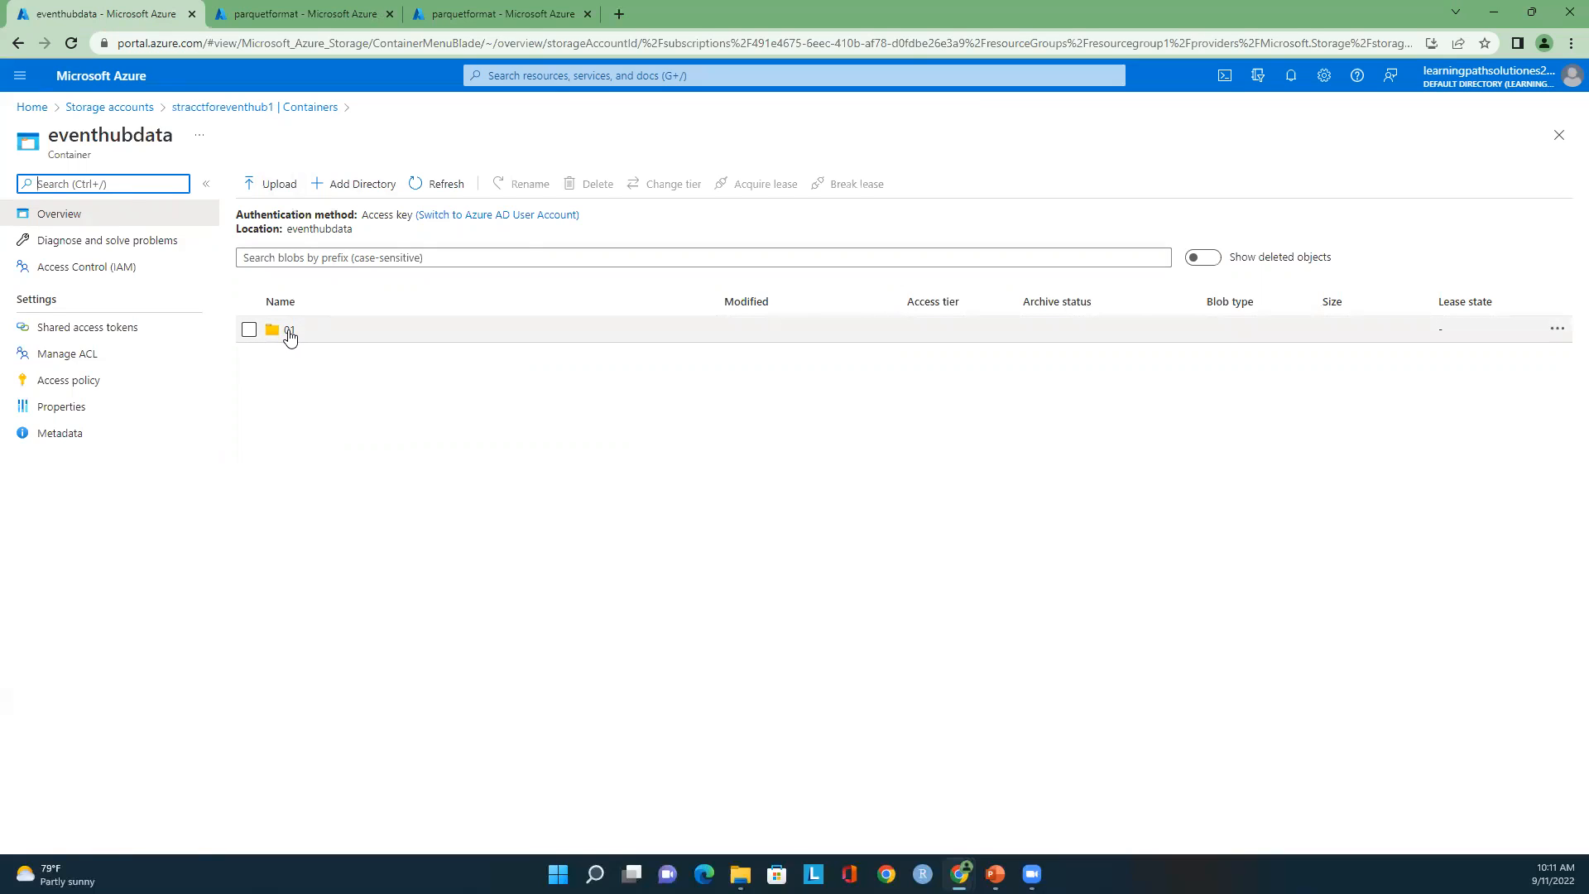
{"action": "left_click", "coordinate": [289, 330]}
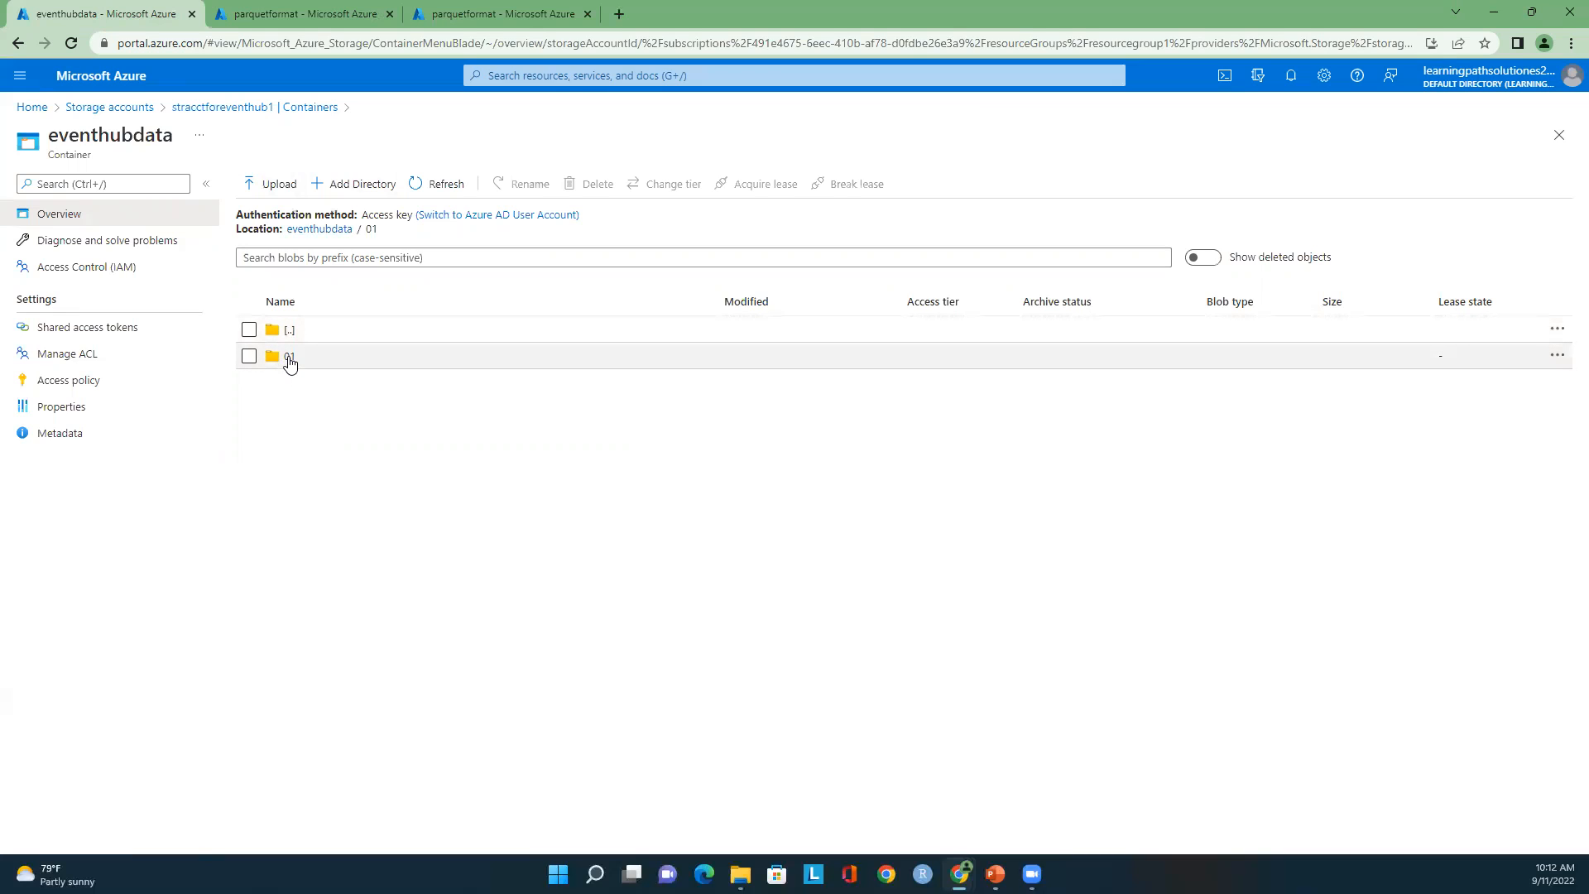
{"action": "left_click", "coordinate": [290, 360]}
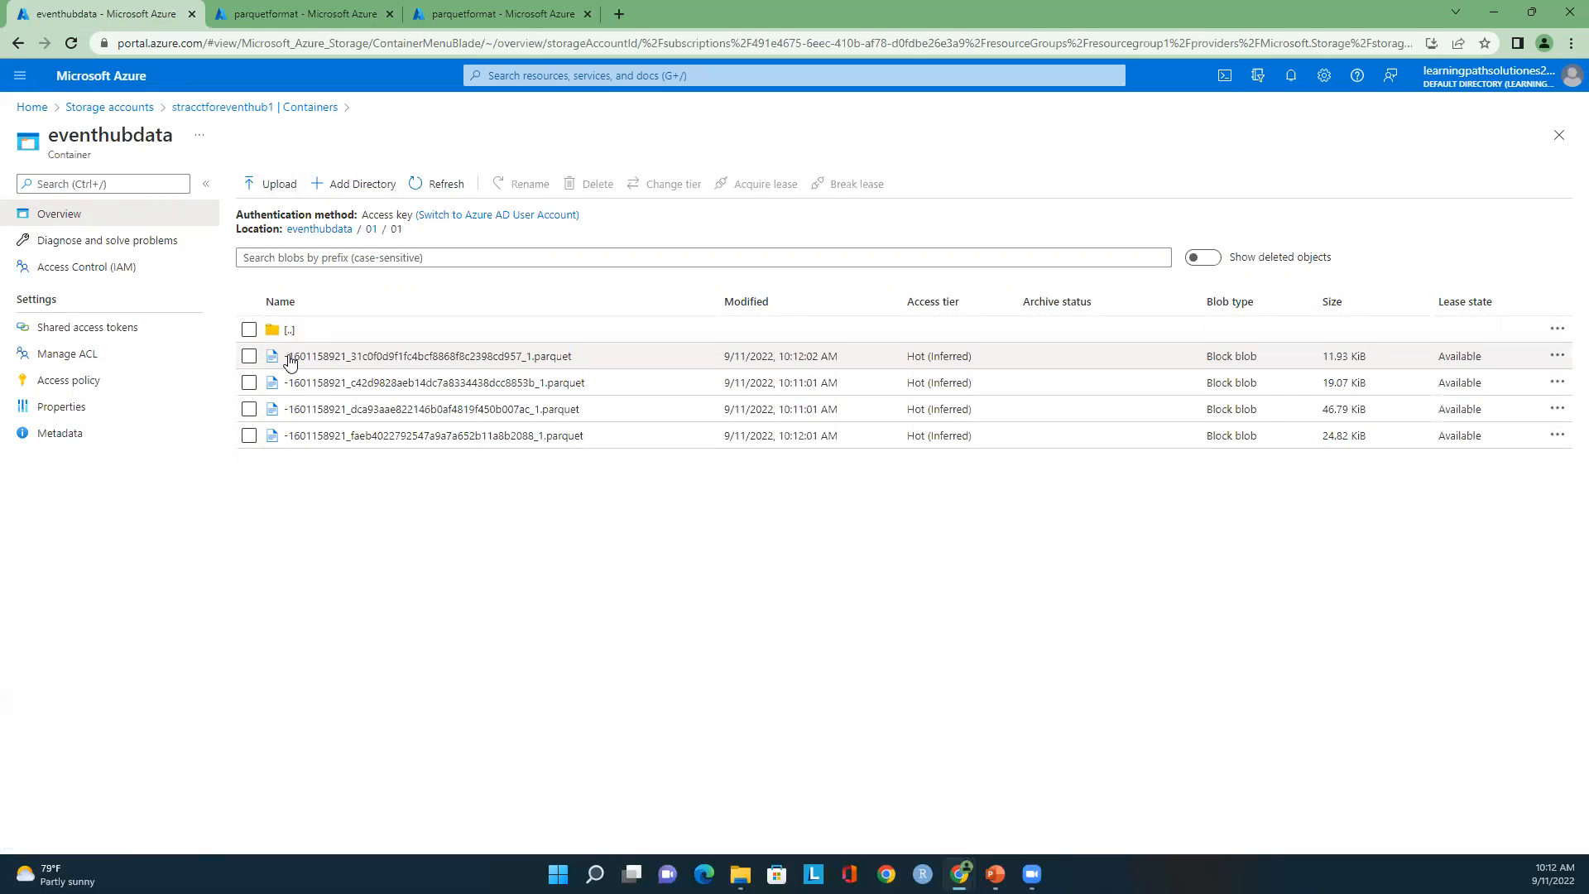
{"action": "left_click", "coordinate": [441, 187]}
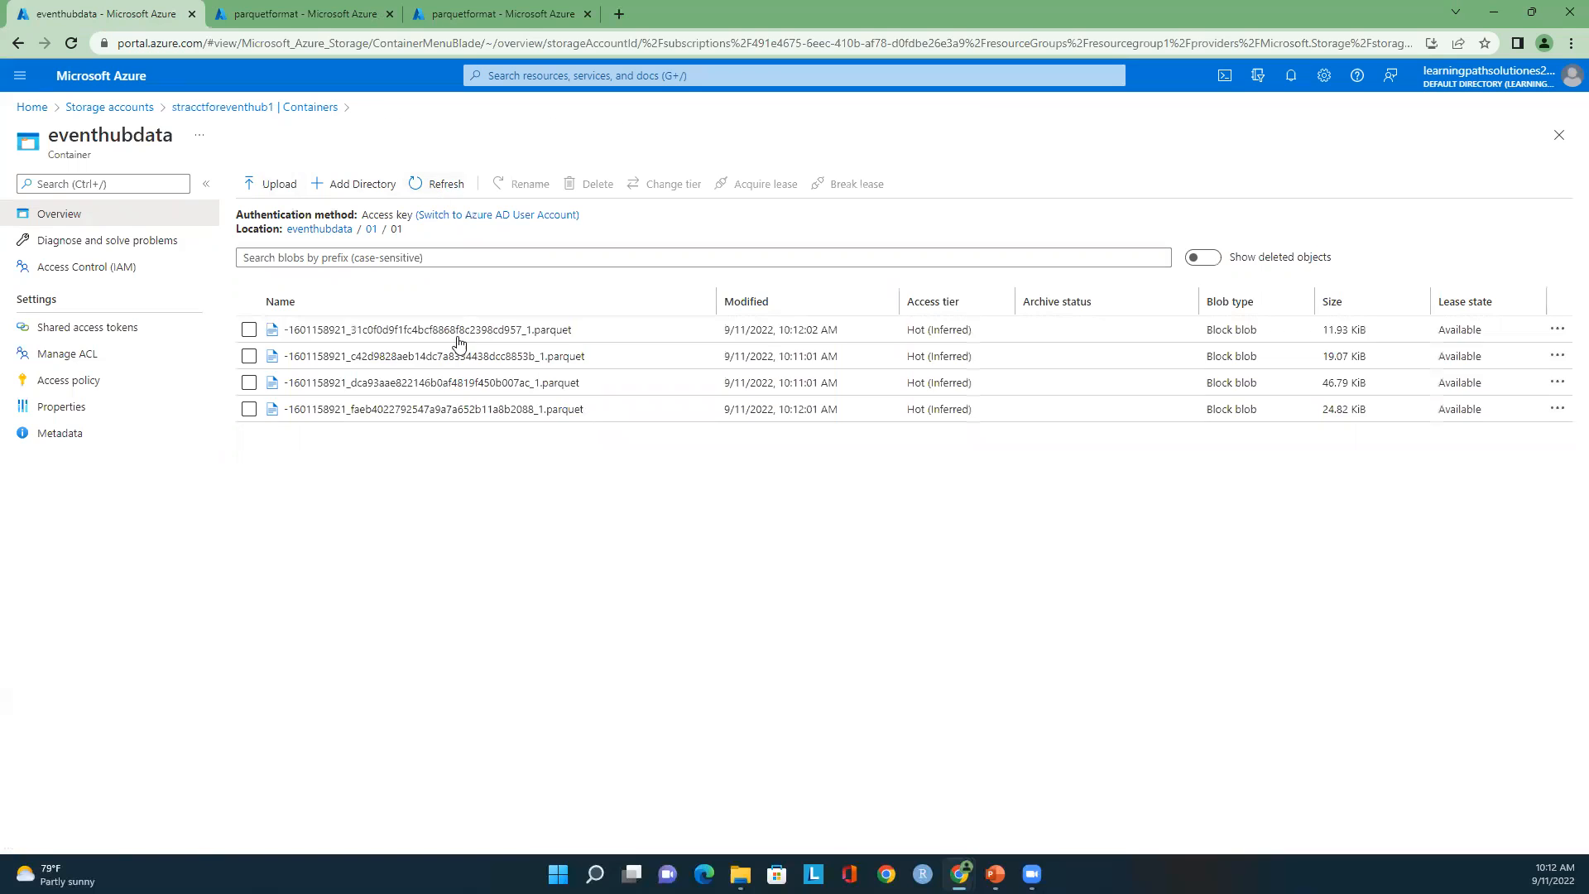
Step: Inspect the properties and raw contents of the first Parquet file in the 01/01 folder, and close it
{"action": "left_click", "coordinate": [374, 330]}
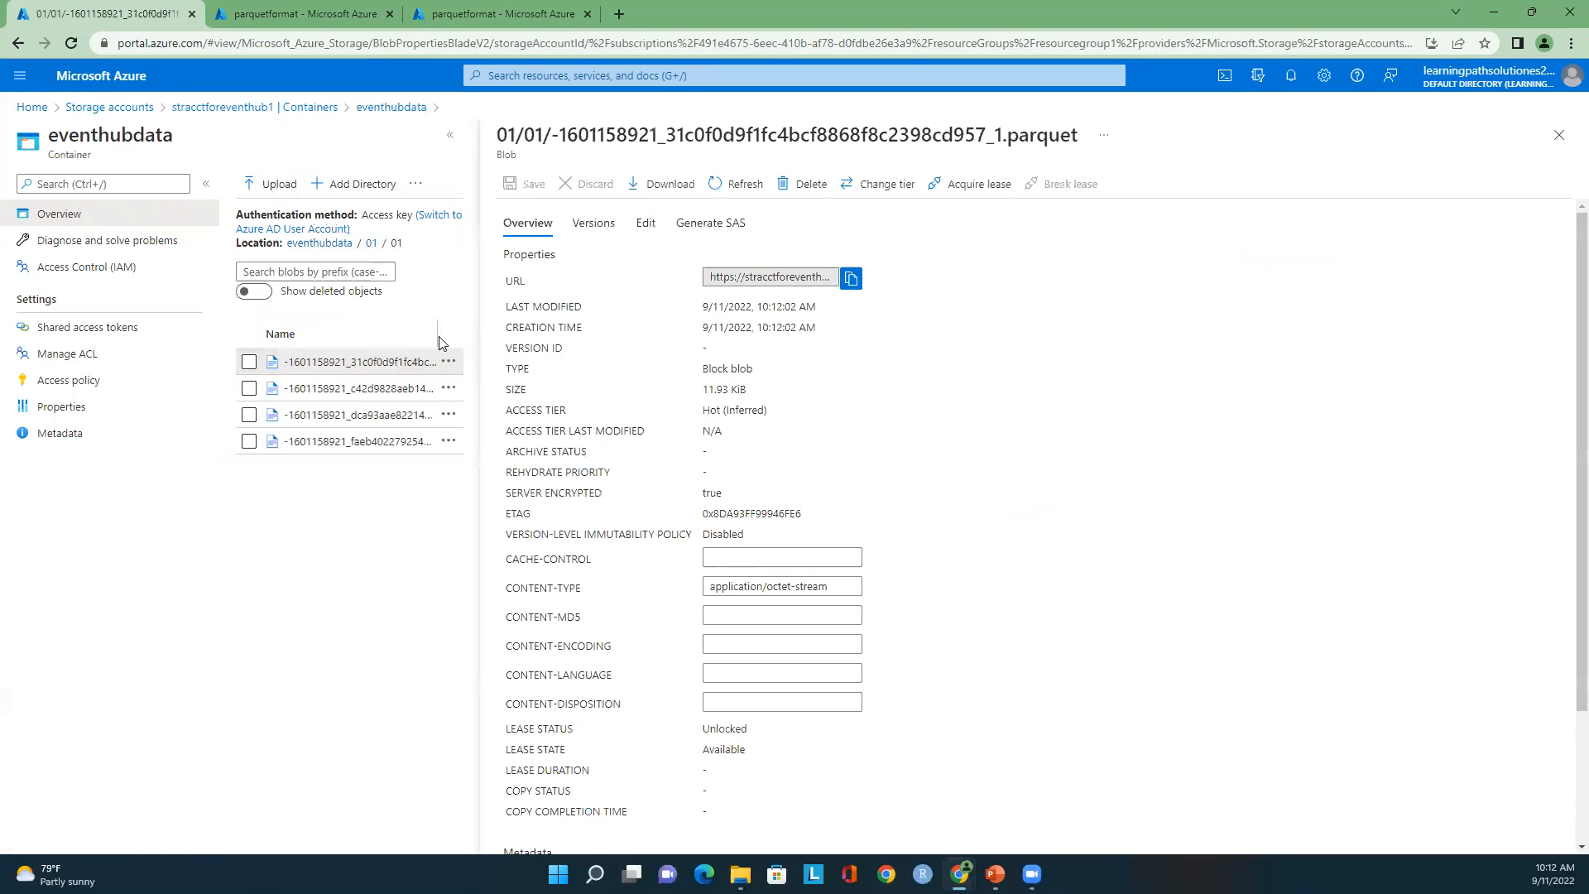
{"action": "left_click", "coordinate": [642, 225]}
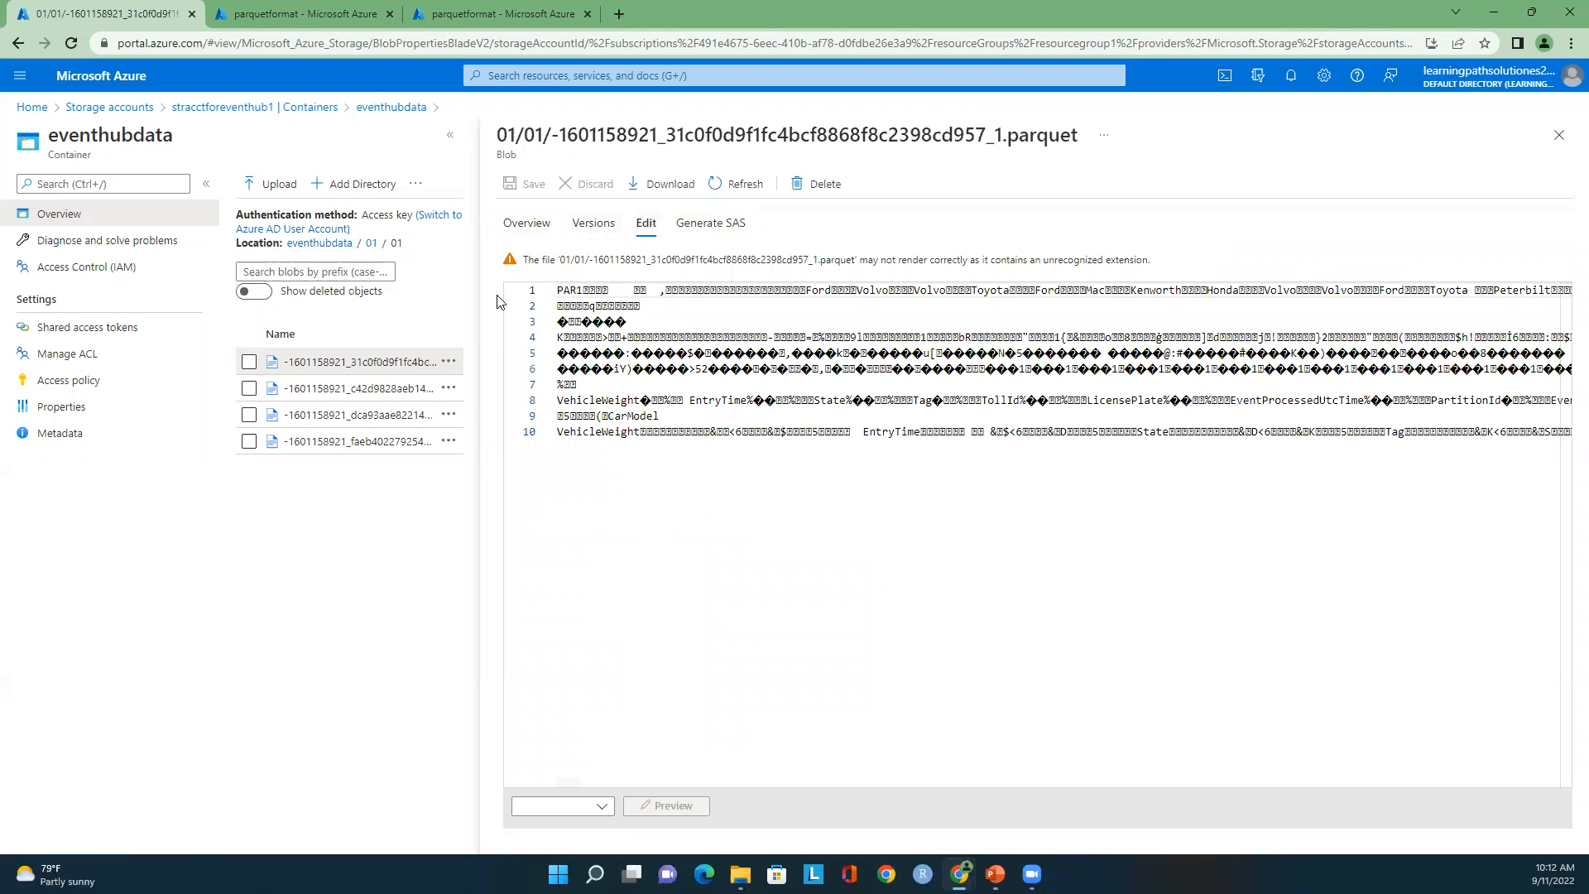
{"action": "left_click", "coordinate": [1558, 135]}
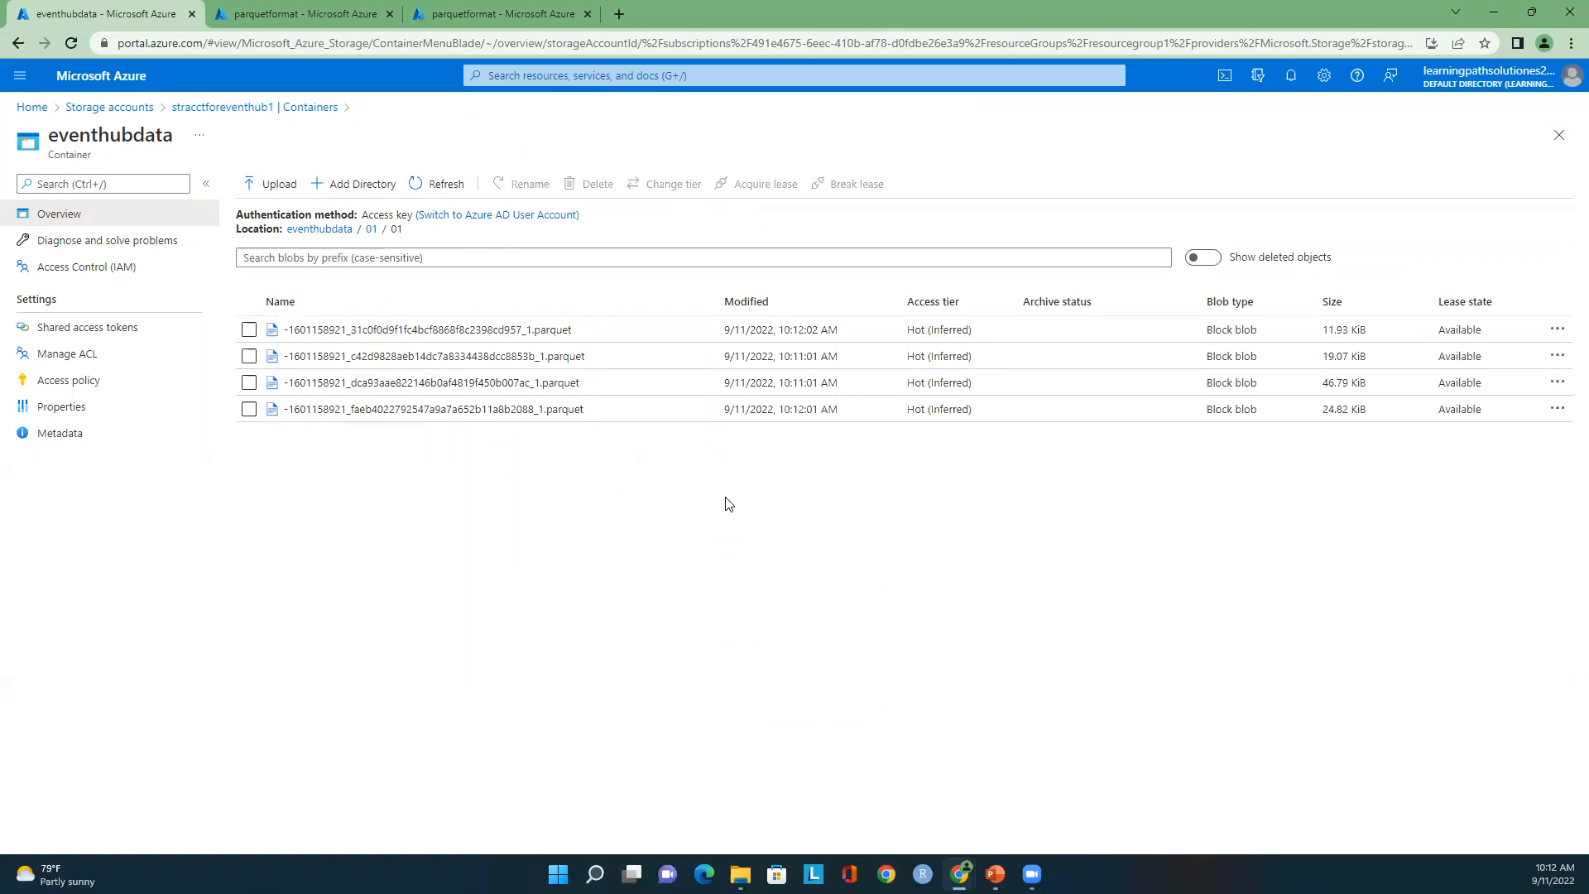
Step: Stop the running parquetformat Stream Analytics job
{"action": "left_click", "coordinate": [505, 7]}
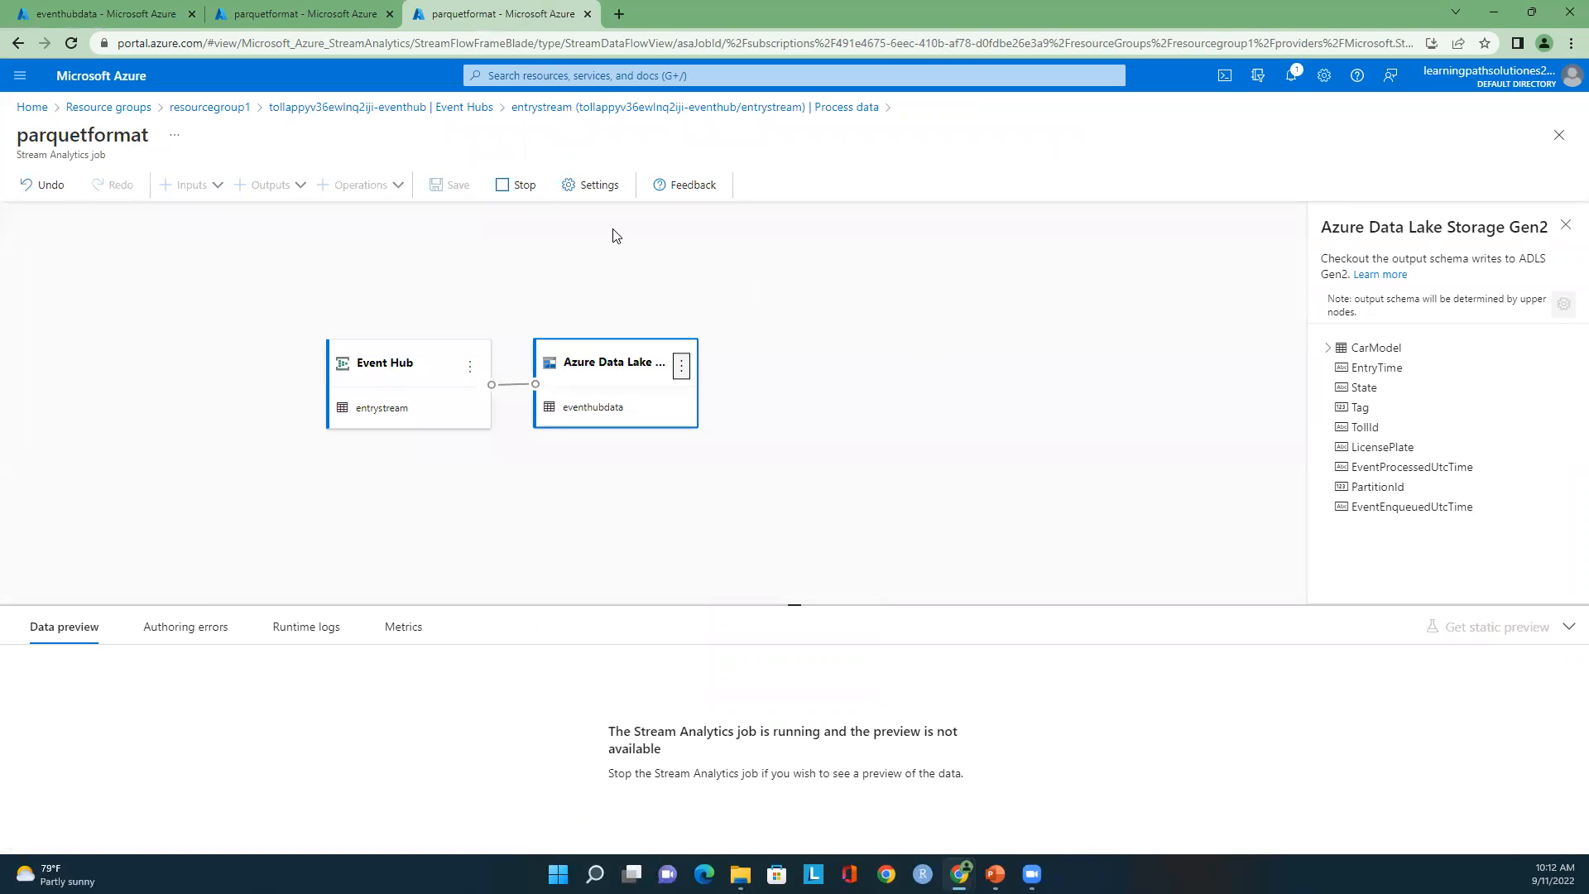
{"action": "left_click", "coordinate": [518, 185]}
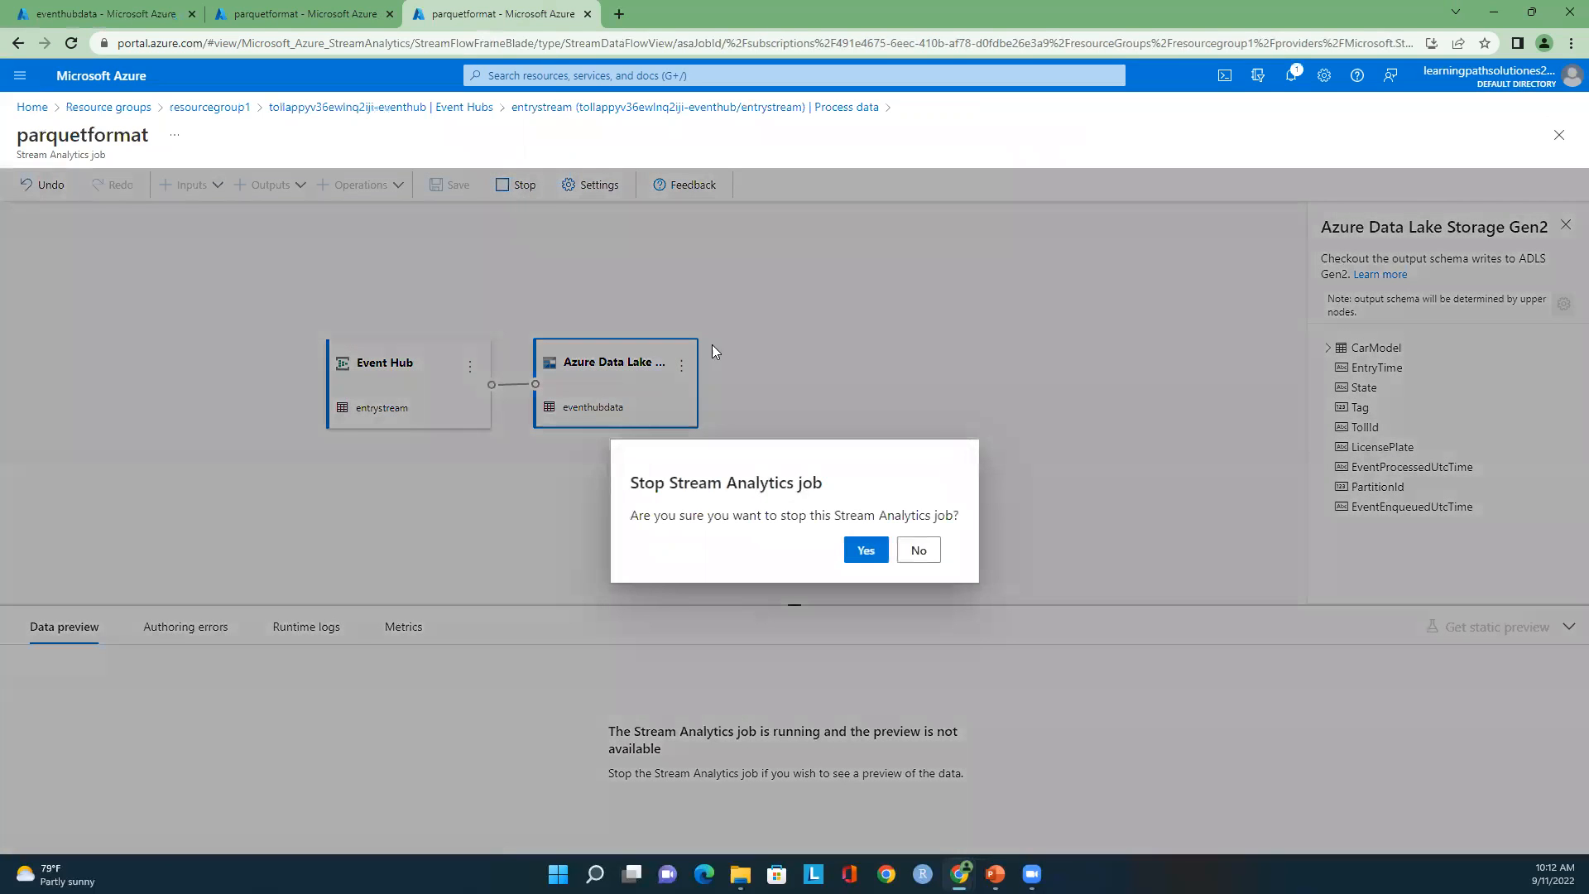
{"action": "left_click", "coordinate": [866, 550]}
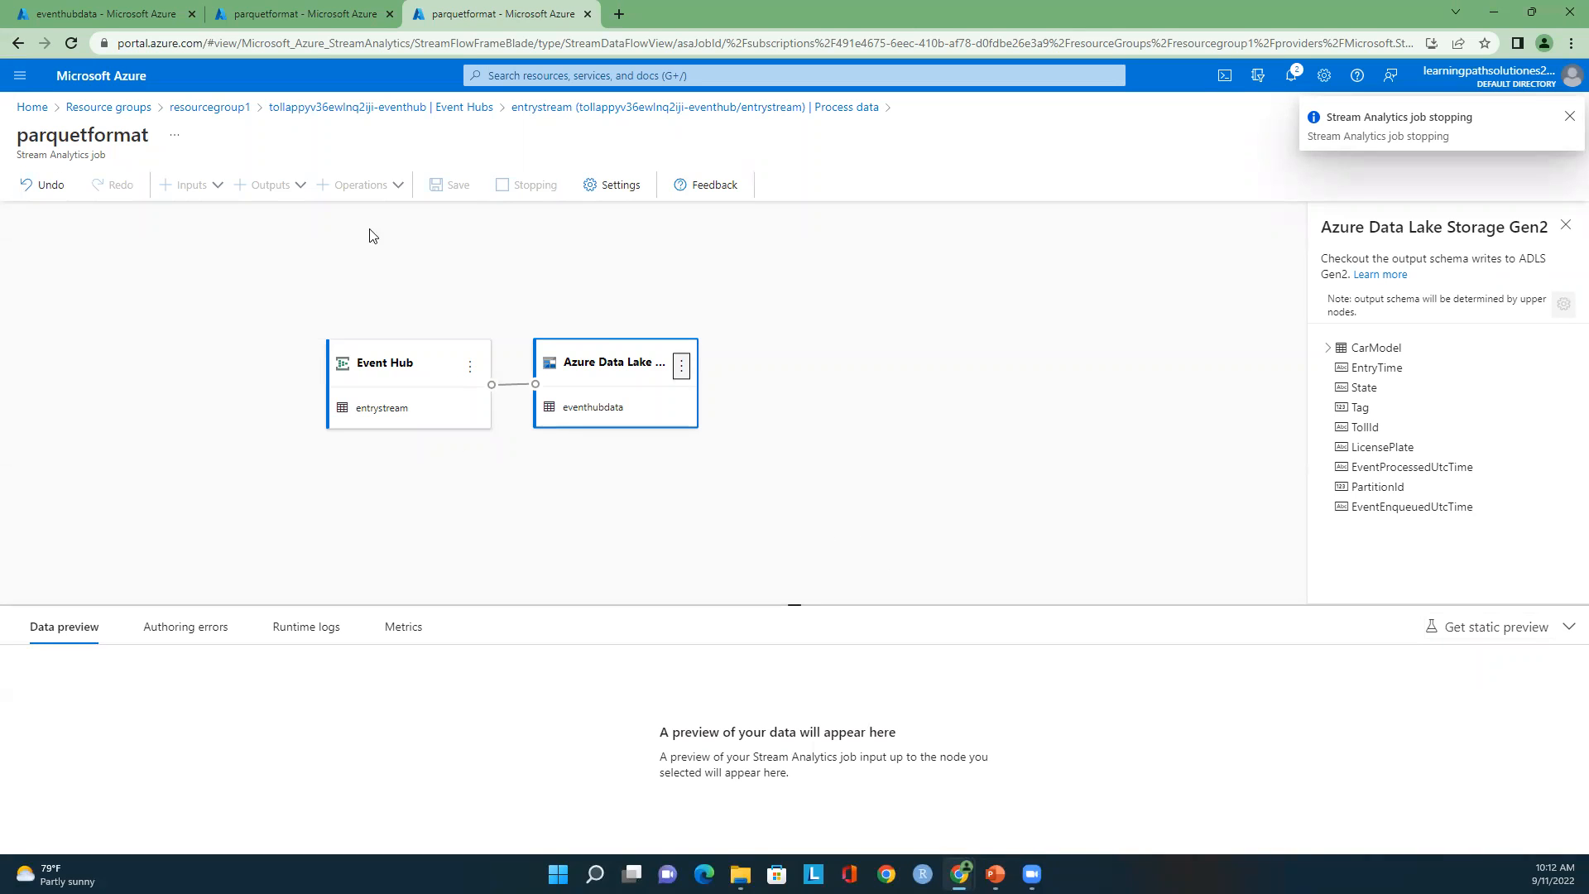
Step: Check parquetformat's refreshed status in the entrystream jobs list, and refresh the eventhubdata container's 01/01 file list
{"action": "left_click", "coordinate": [313, 13]}
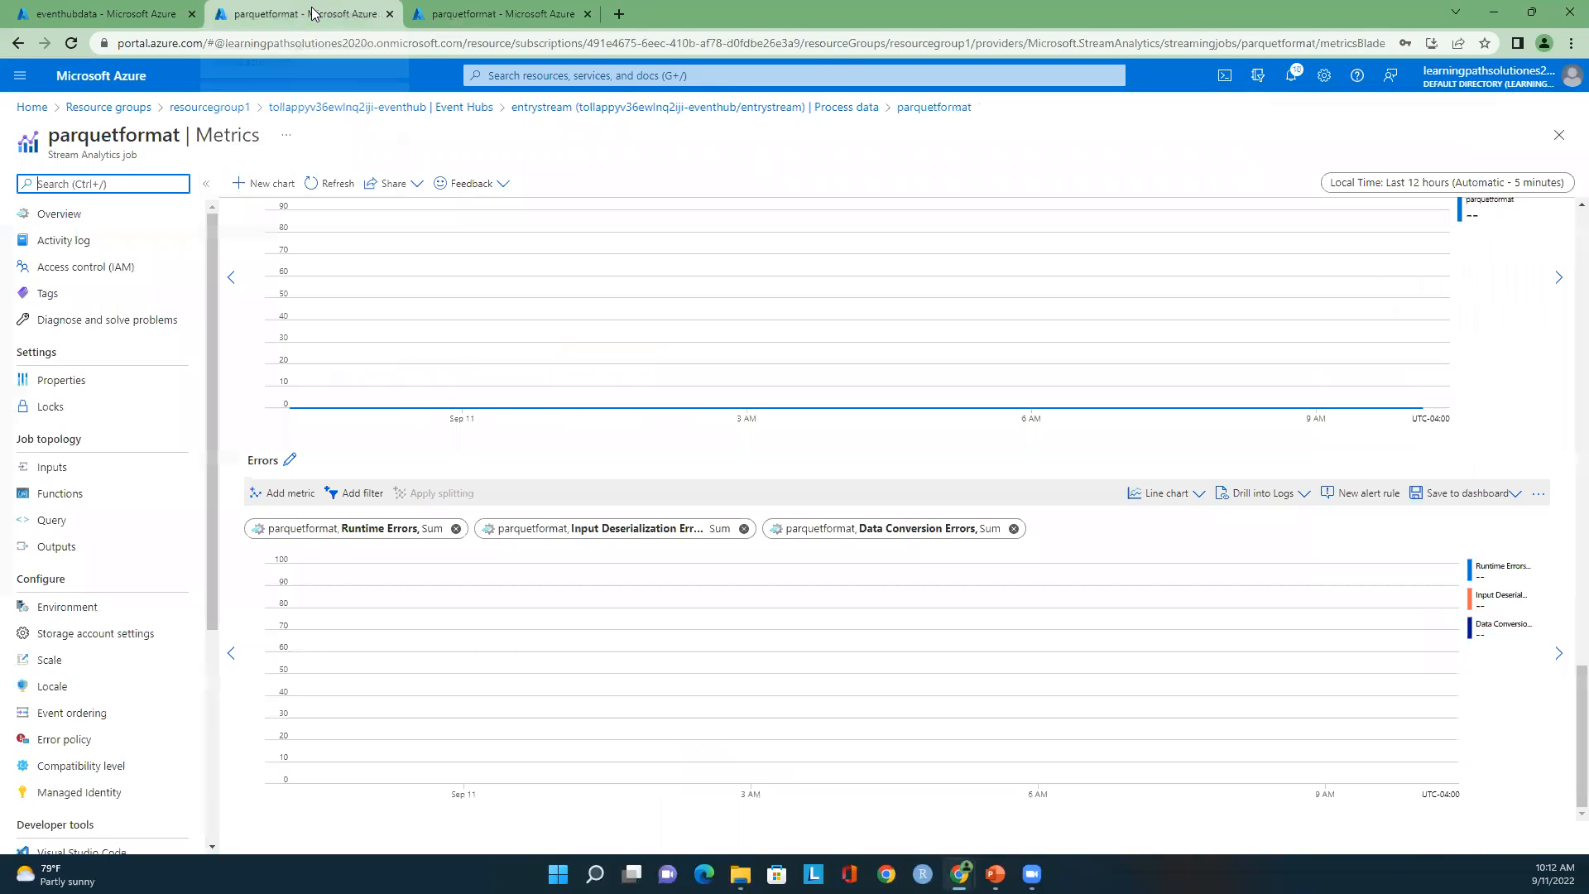
{"action": "left_click", "coordinate": [587, 111]}
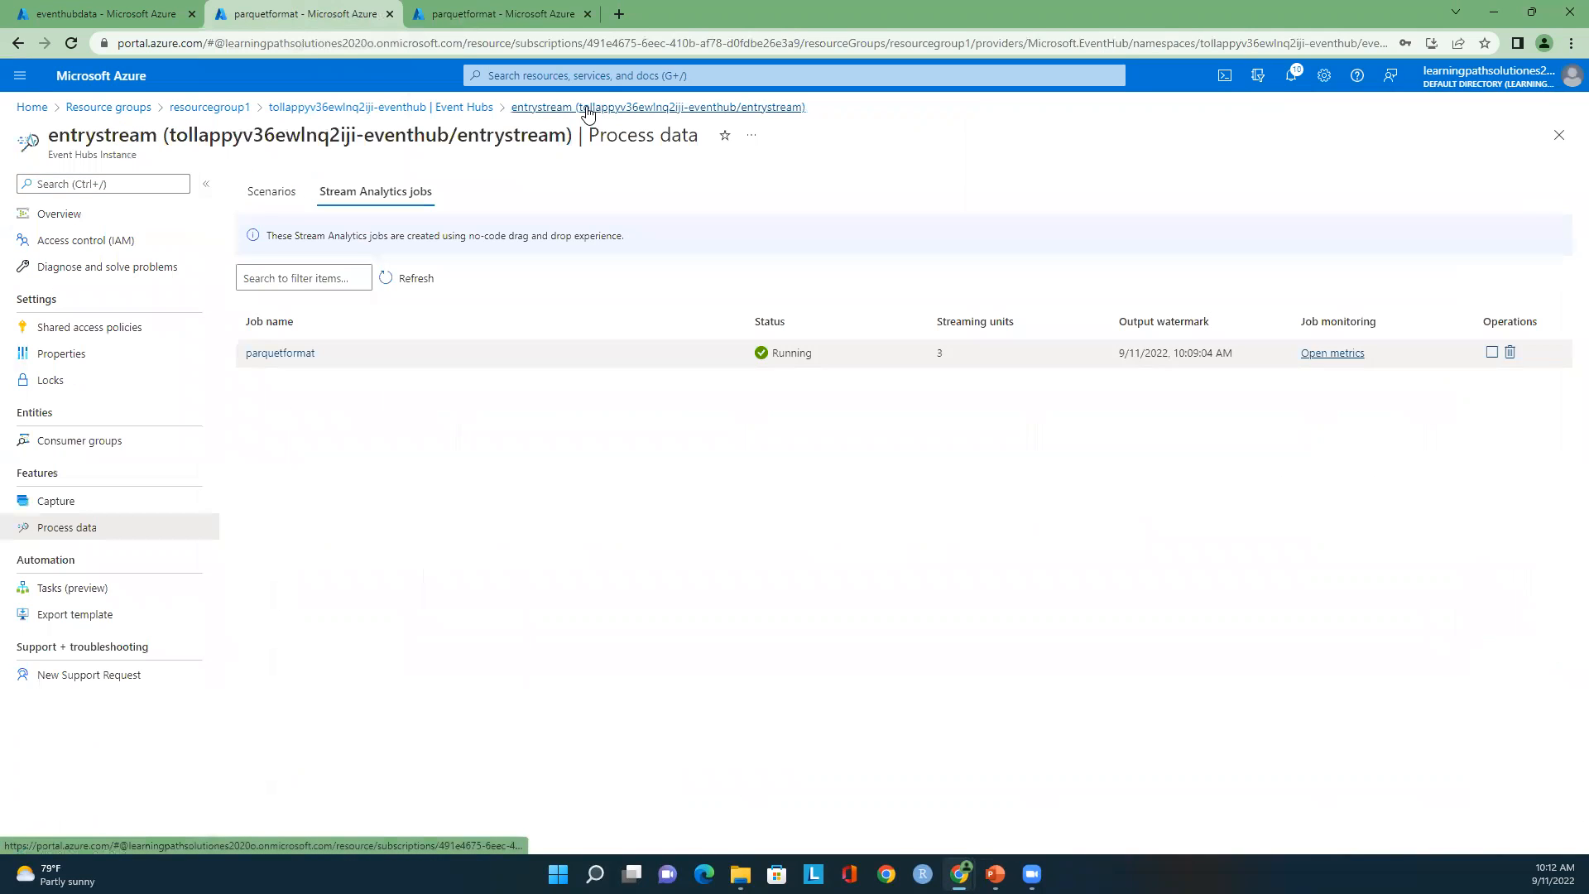
{"action": "left_click", "coordinate": [409, 278]}
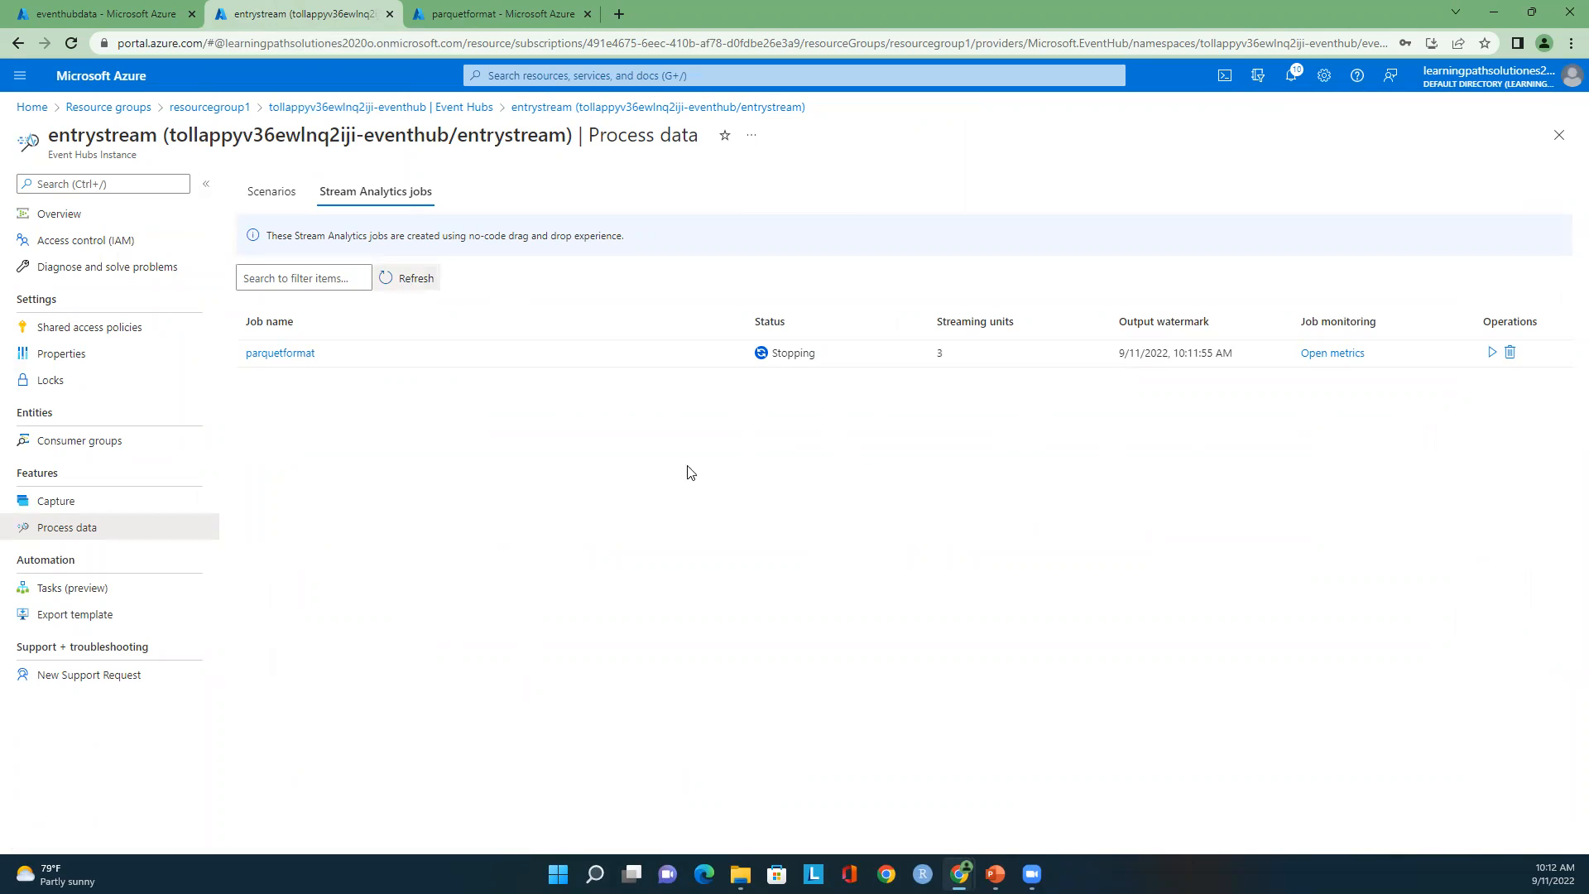
{"action": "left_click", "coordinate": [93, 8]}
{"action": "left_click", "coordinate": [450, 183]}
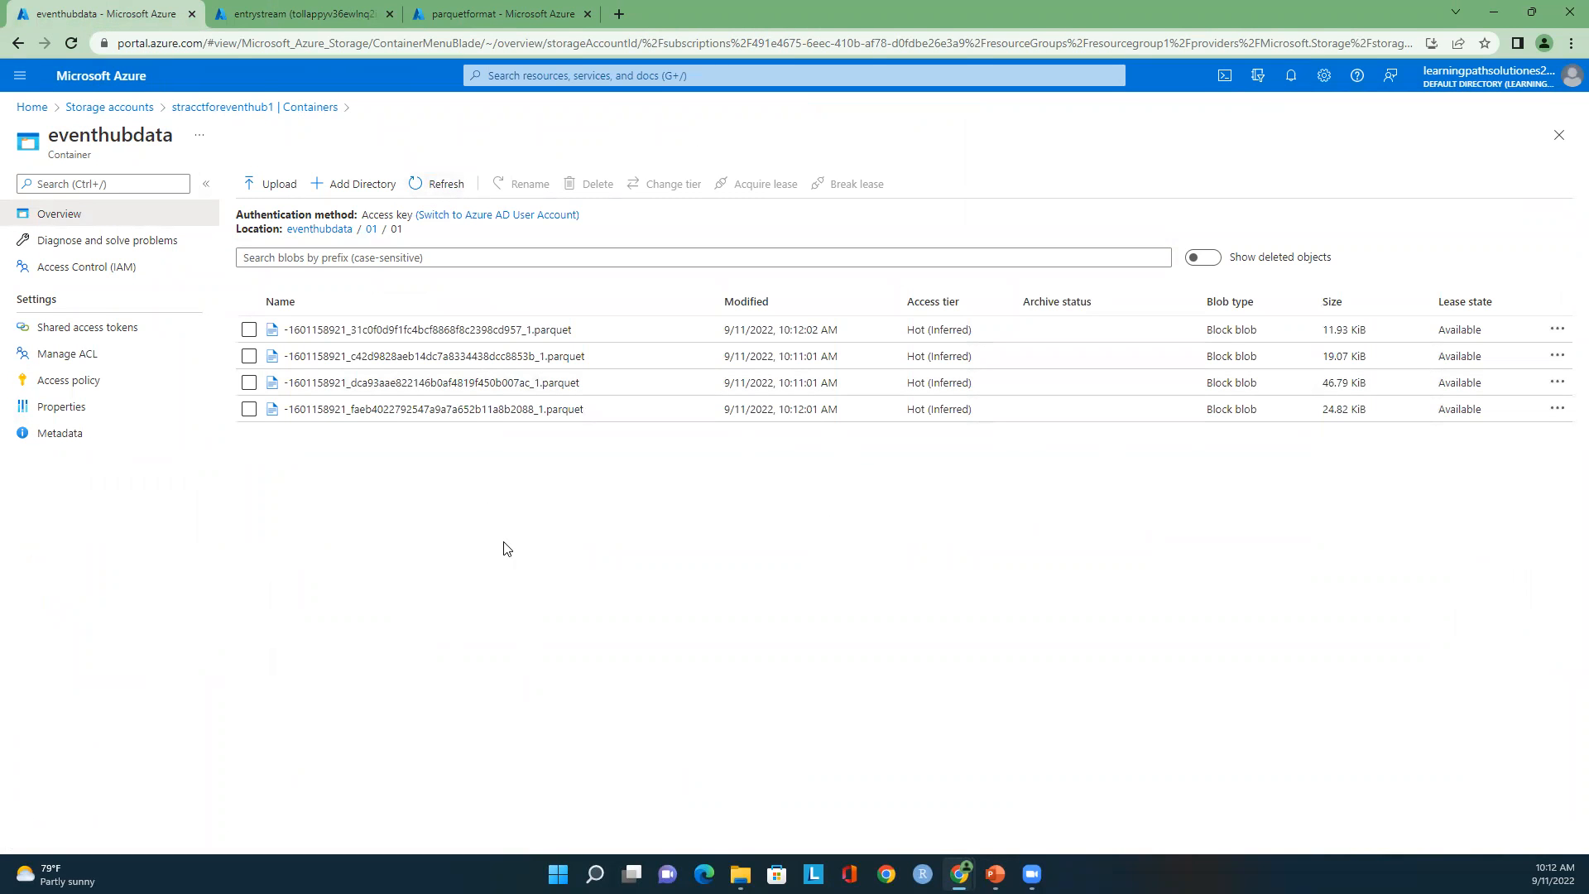